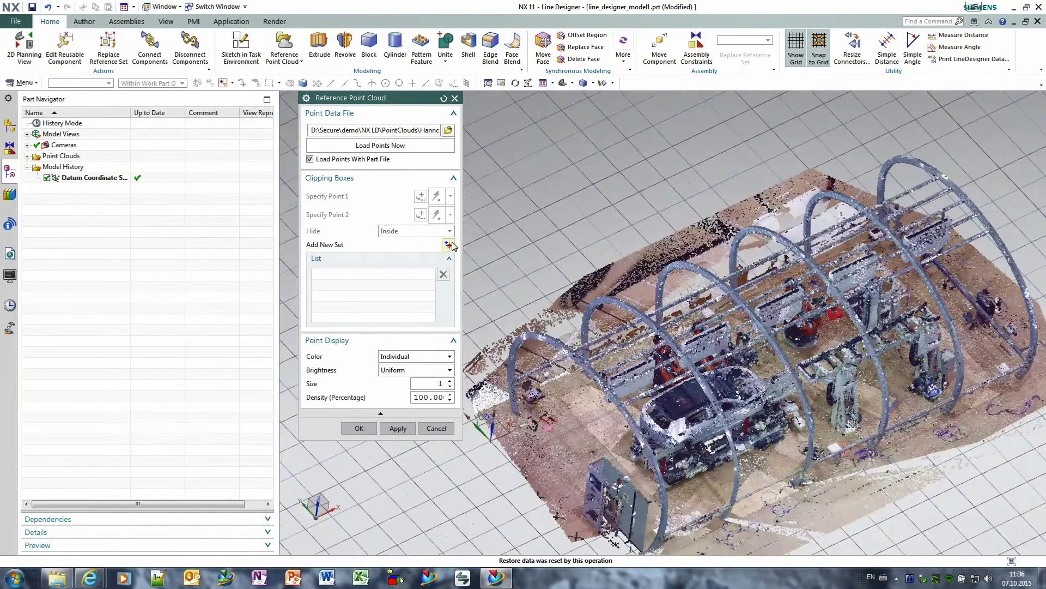
Add a clipping box that hides points outside it, with its two corners at diagonally opposite ends of the stand floor.
click(448, 244)
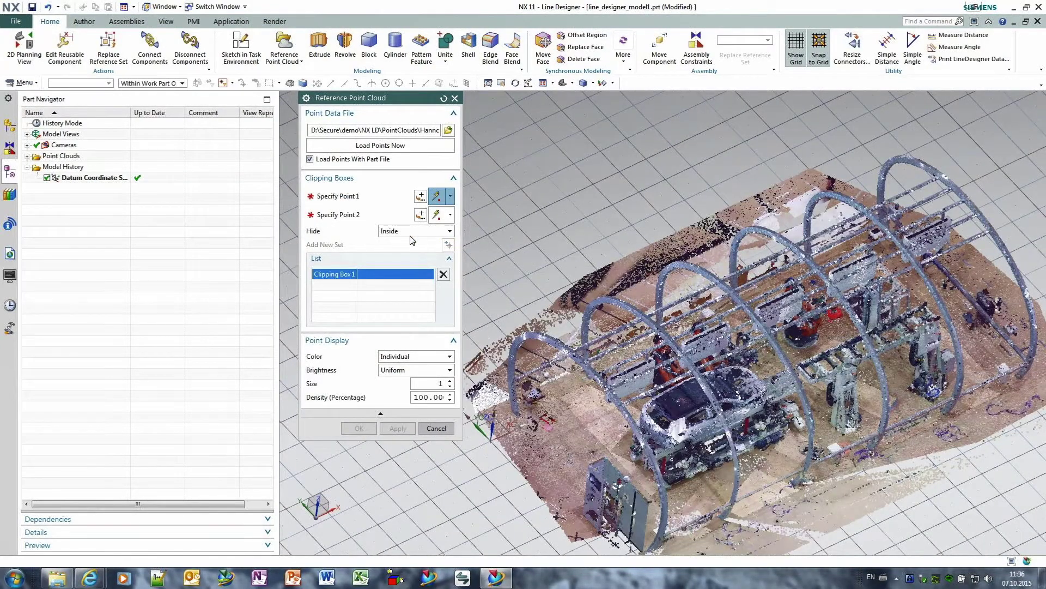
click(412, 231)
click(403, 247)
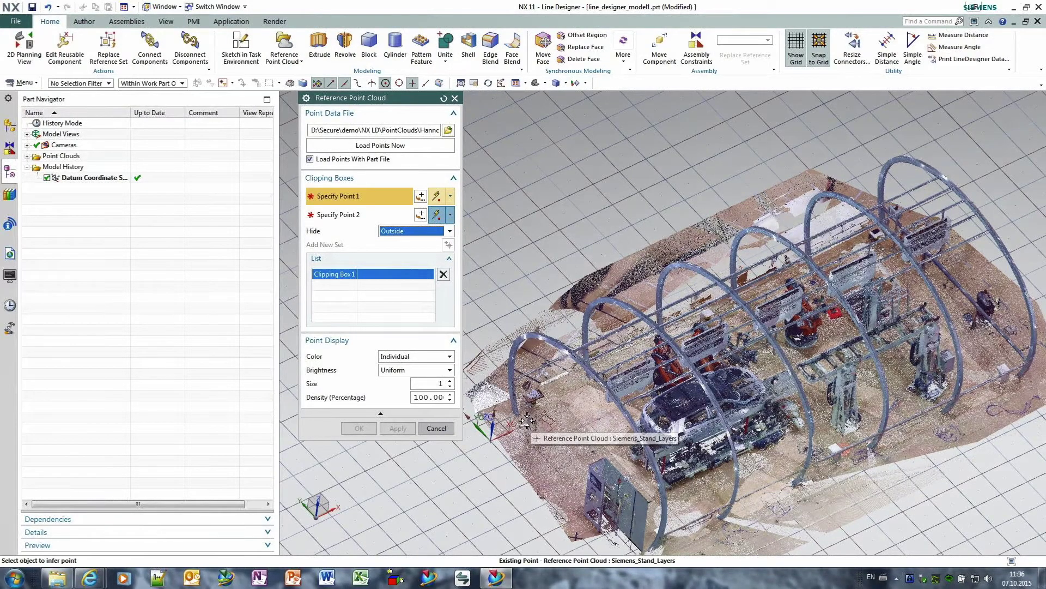
click(527, 420)
scroll(962, 345, down, 2)
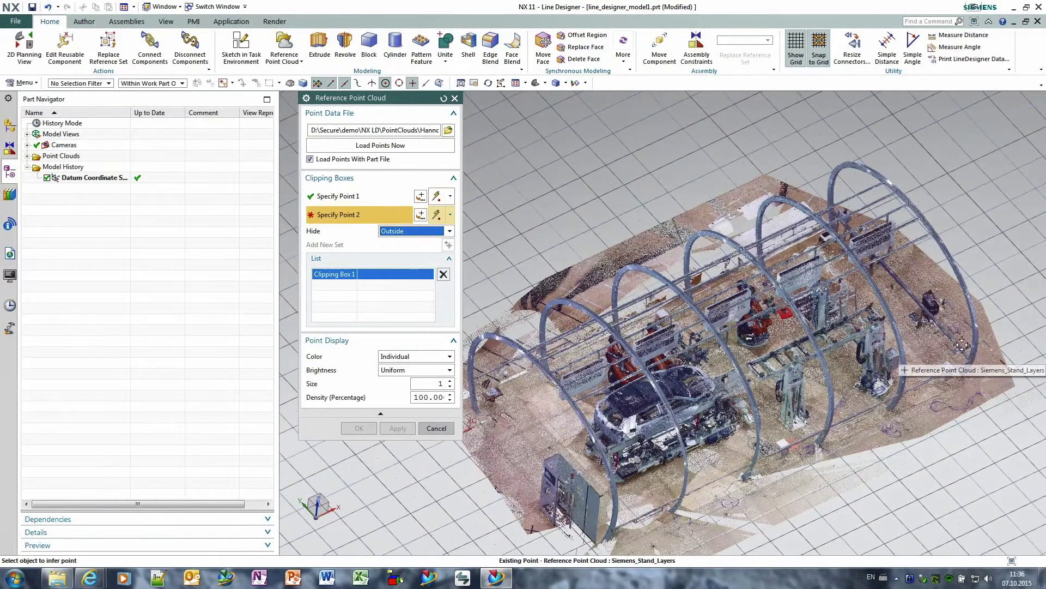
click(962, 345)
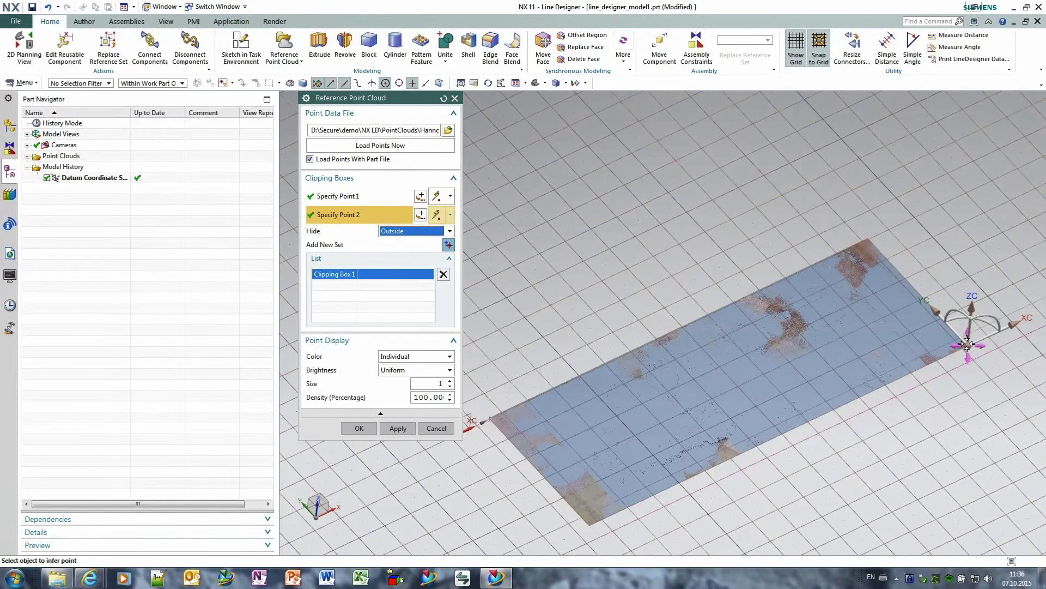
Raise the second corner of the first clipping box 3200 along ZC so it encloses the car, robots and line equipment.
click(972, 303)
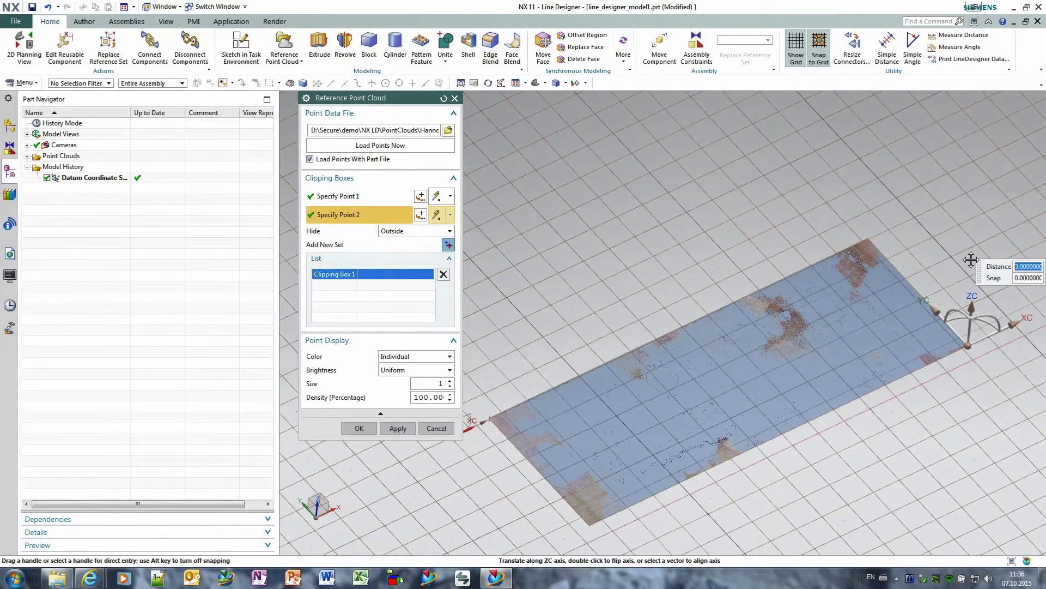
text(2300)
key(Return)
drag(972, 250, 971, 240)
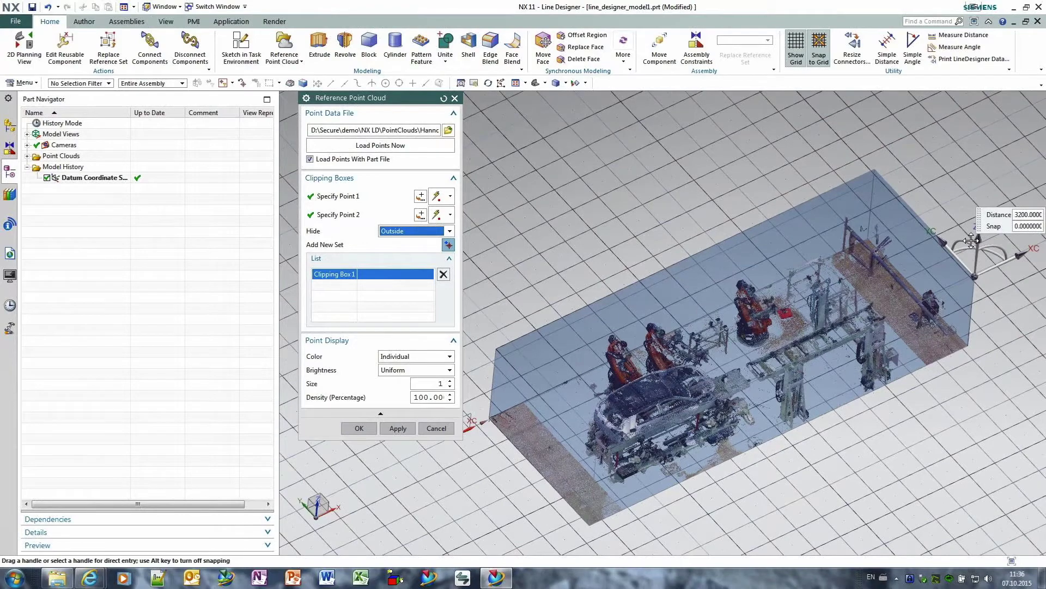
Add a second clipping box that hides points inside it, with corners on the floor around the robot standing apart from the other two.
click(448, 244)
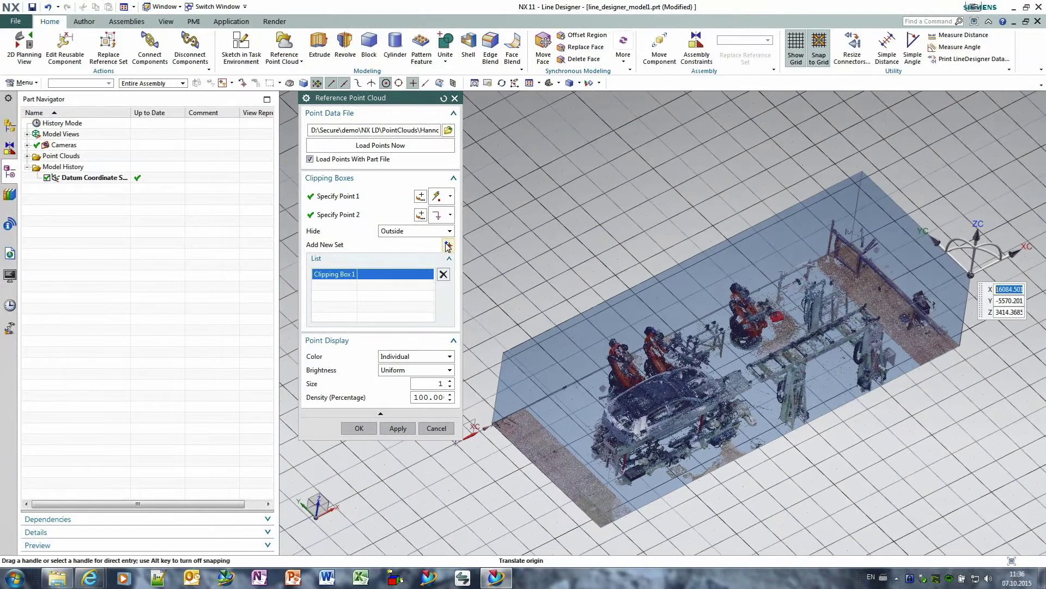
click(448, 245)
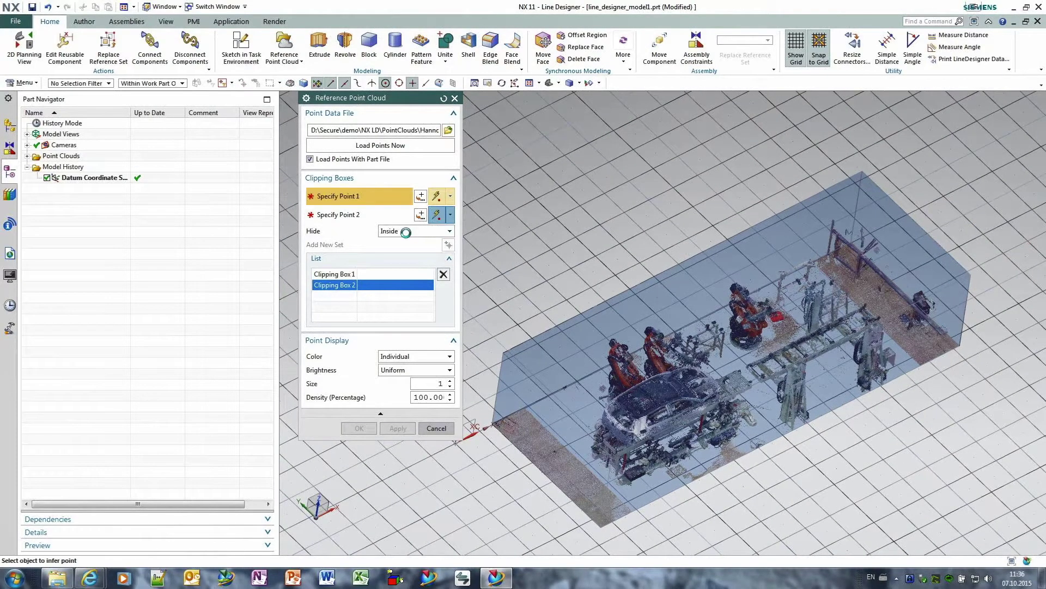
middle_drag(491, 261, 512, 373)
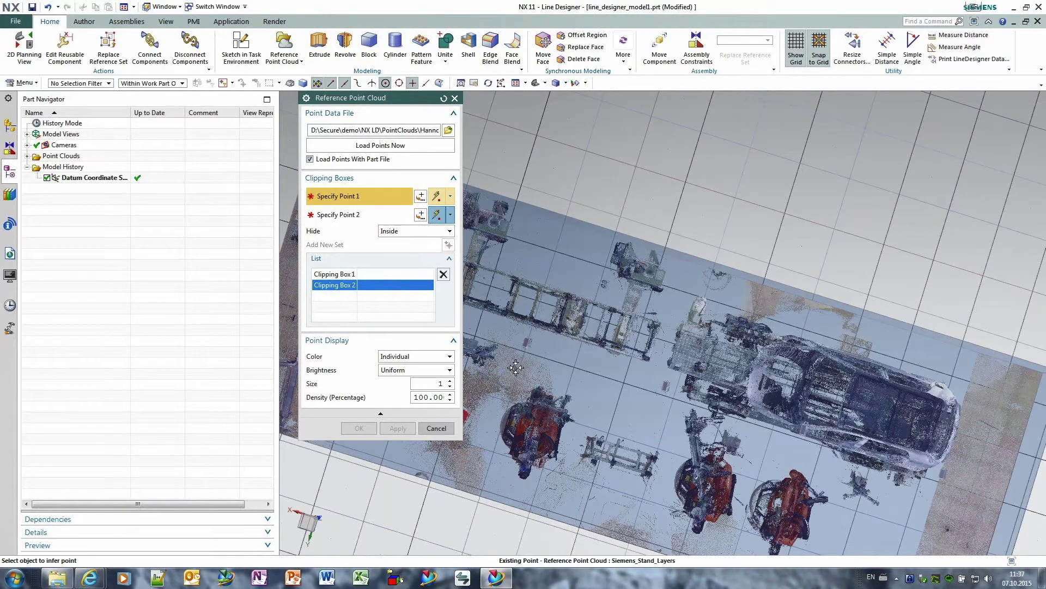
click(516, 367)
middle_drag(490, 382, 595, 505)
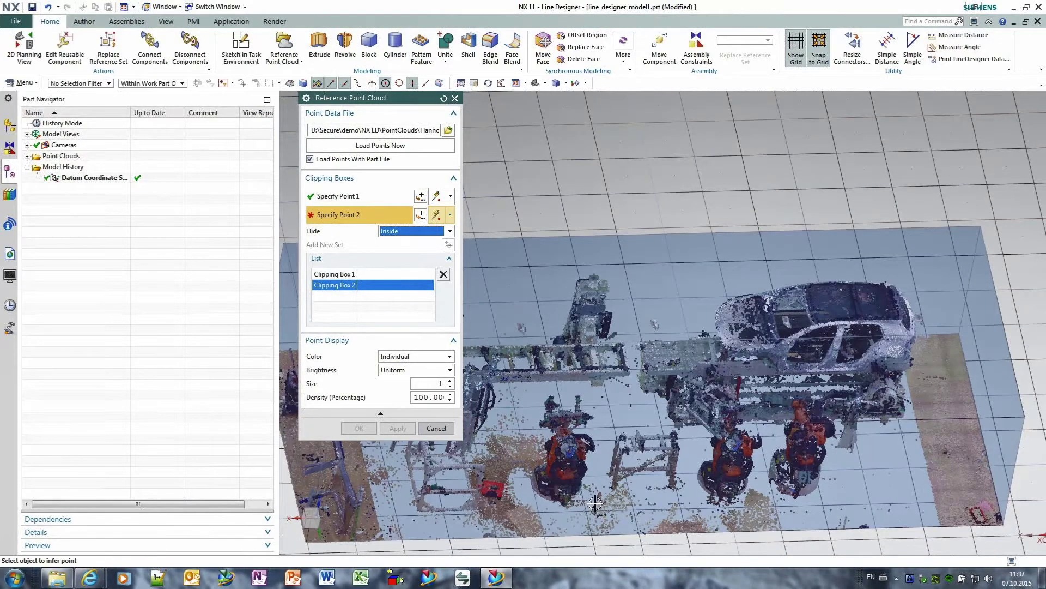
click(595, 505)
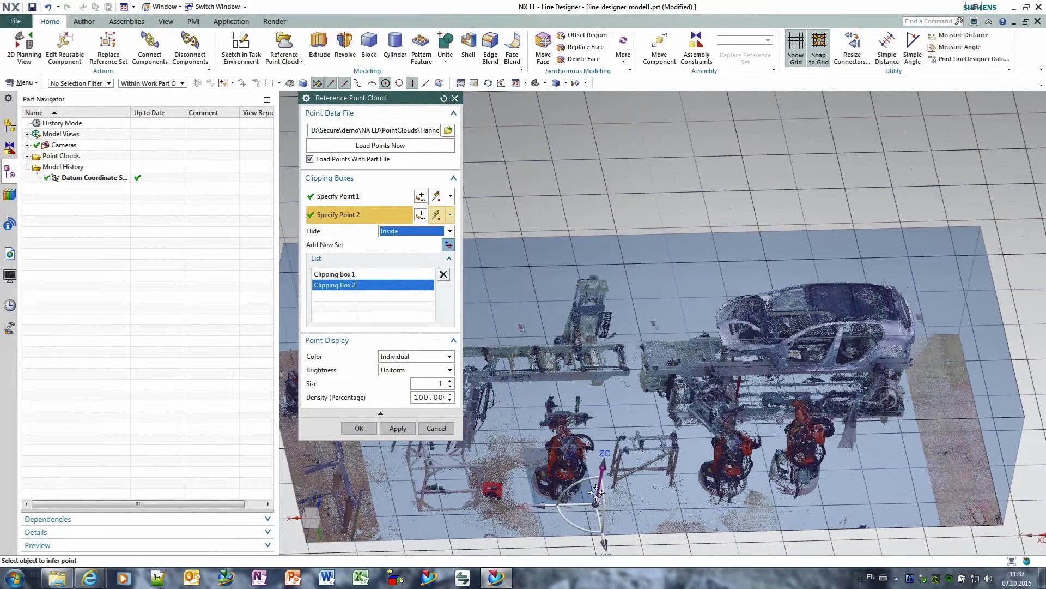
Raise the second corner of the second clipping box 1900 along ZC and accept the point cloud settings.
click(597, 490)
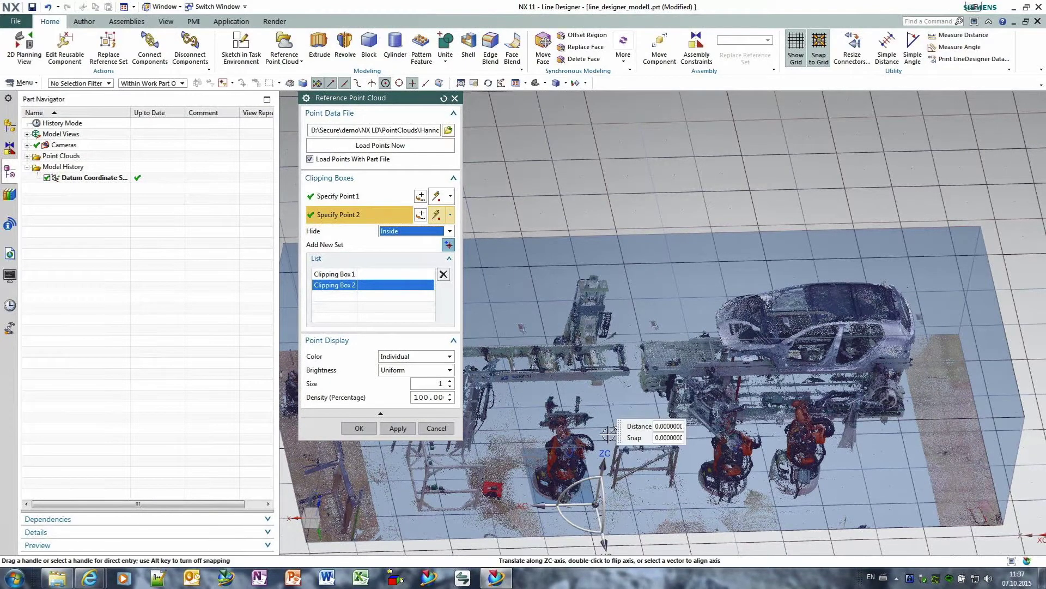
drag(609, 433, 605, 402)
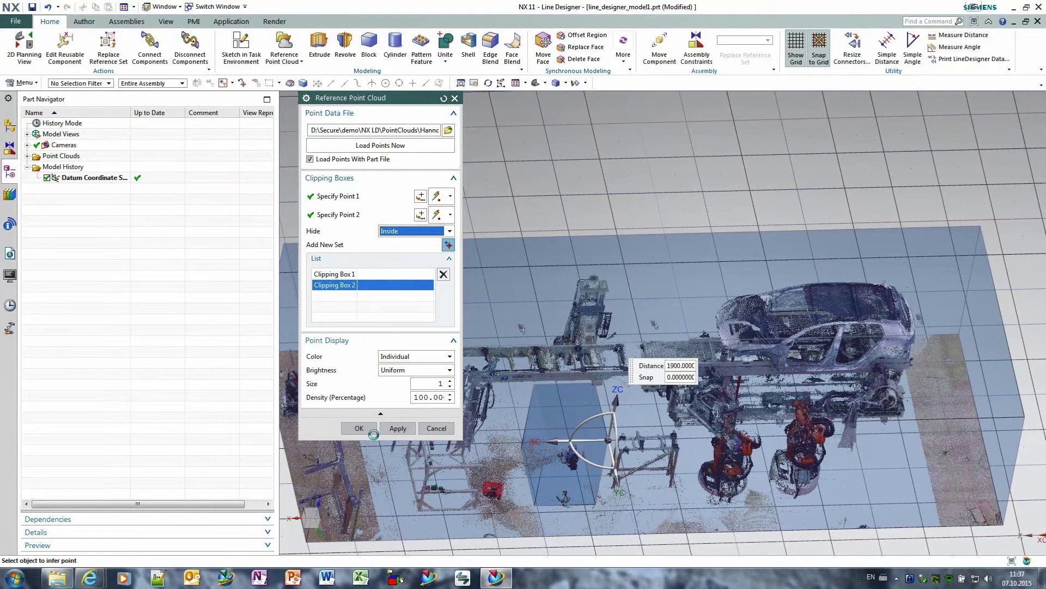
click(359, 427)
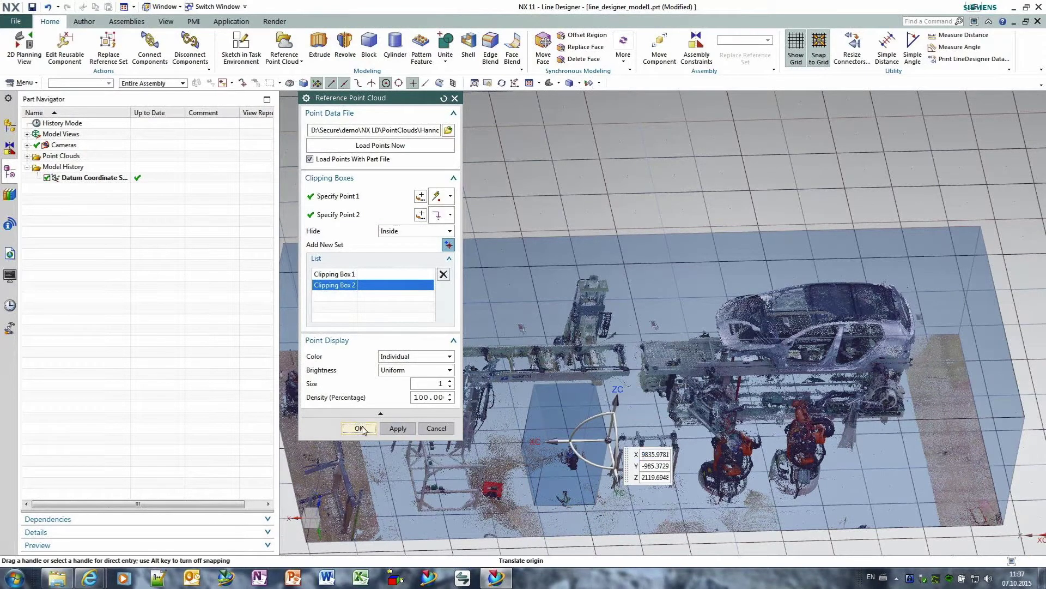
click(361, 428)
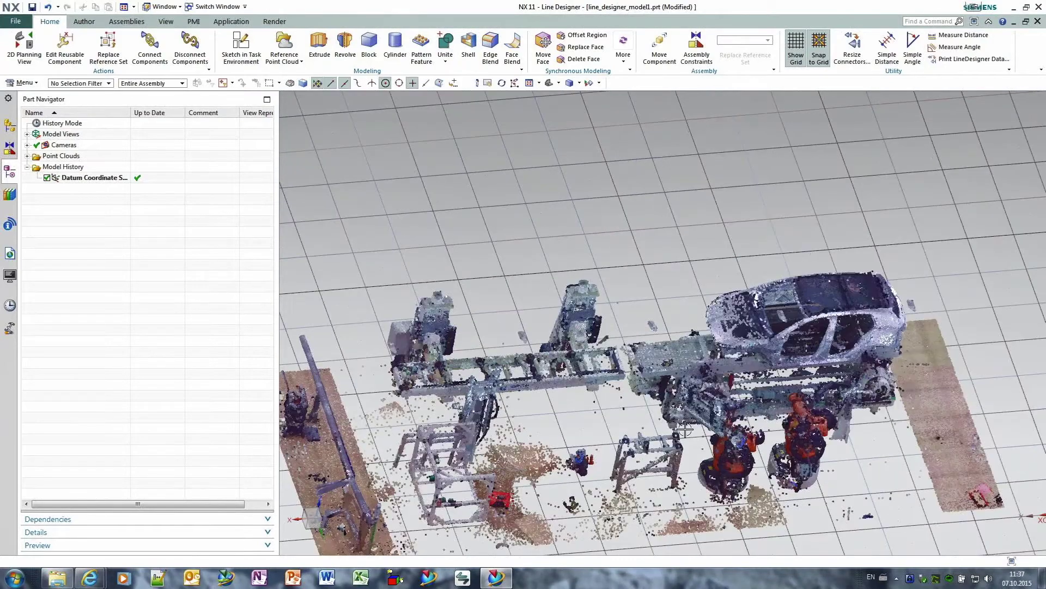
Edit the Siemens_Stand_Layers point cloud, extending the second clipping box slightly along YC to hide the remaining robot points.
middle_drag(685, 430, 685, 423)
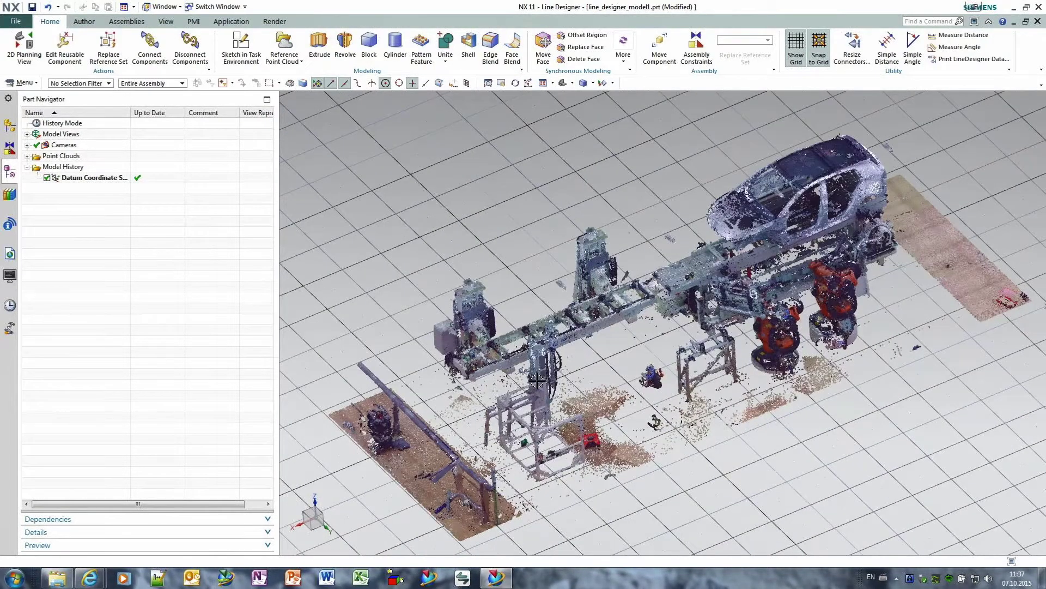
click(28, 157)
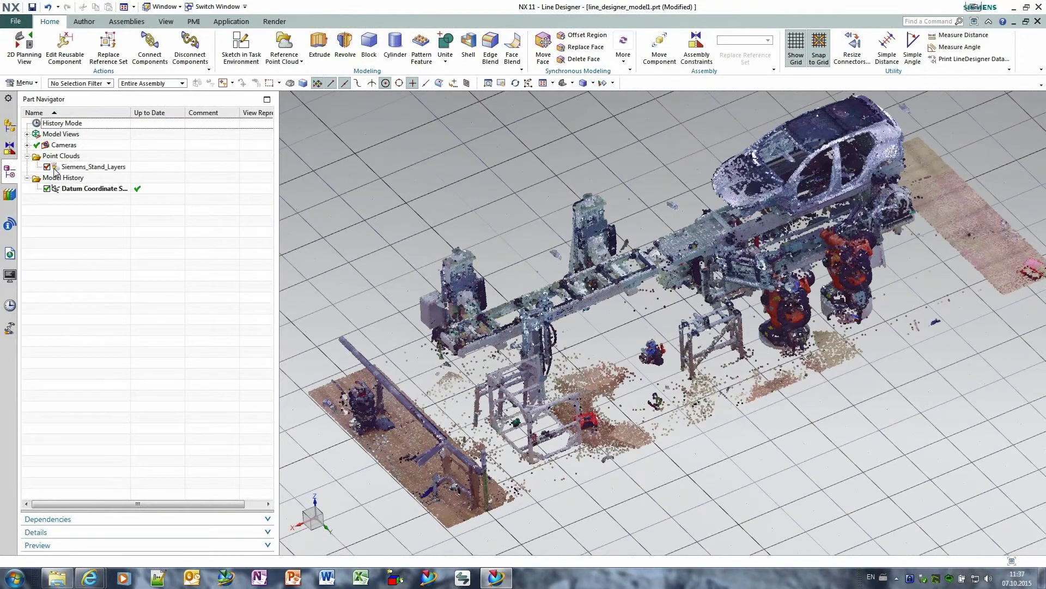
right_click(75, 167)
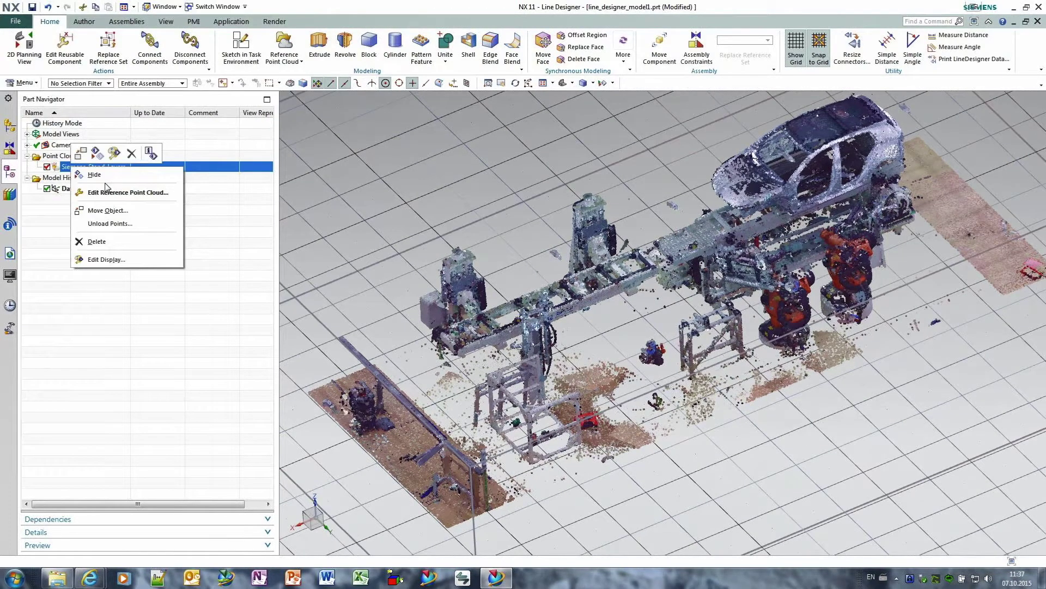
click(89, 174)
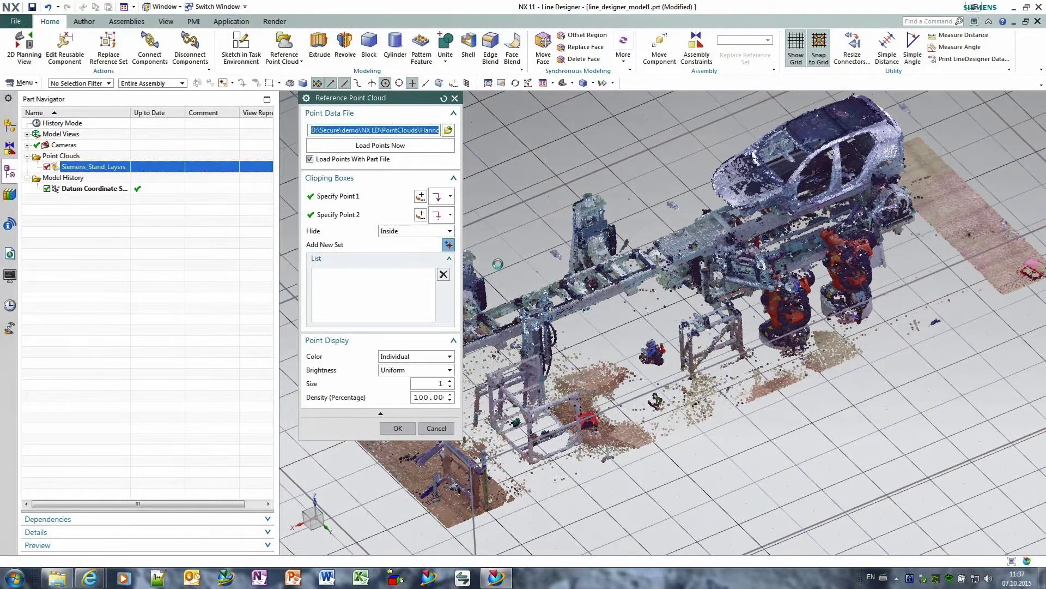
click(354, 216)
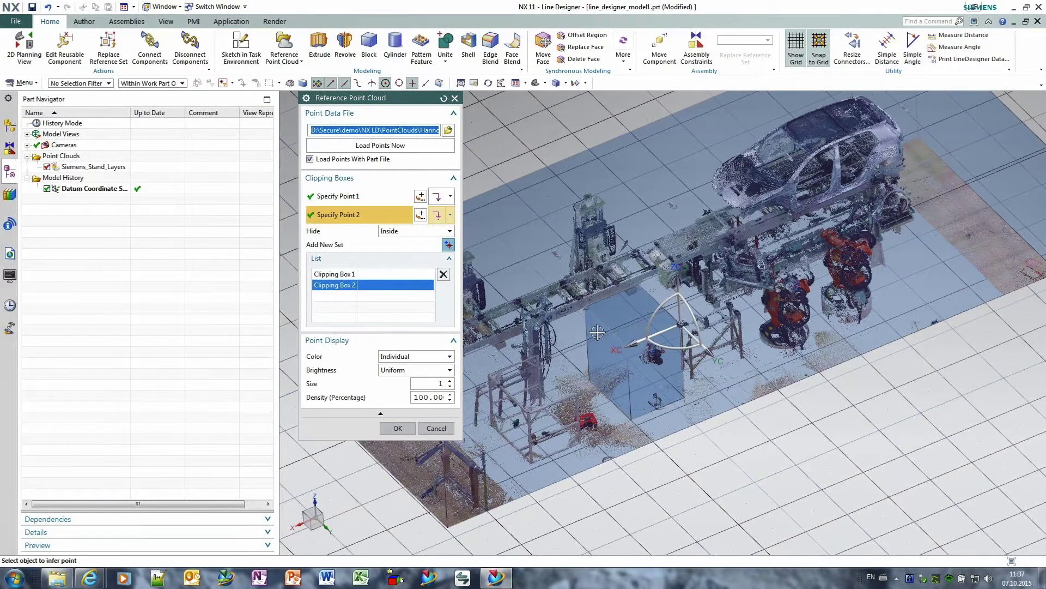
click(713, 350)
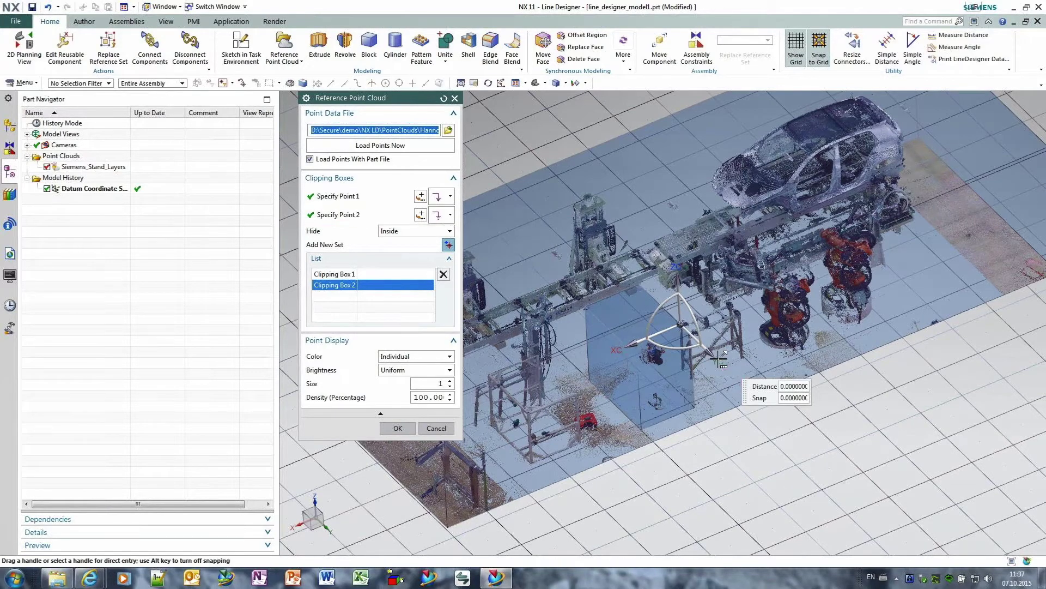
click(399, 428)
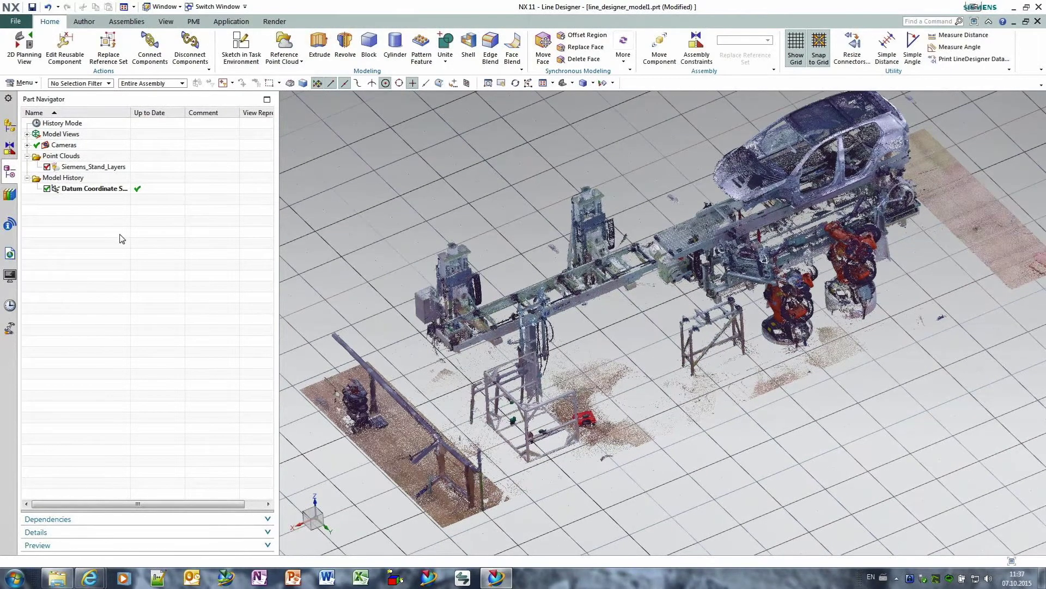
Place the KR150_180 robot from the Robots reuse library on the spot cleared in the point cloud.
click(10, 194)
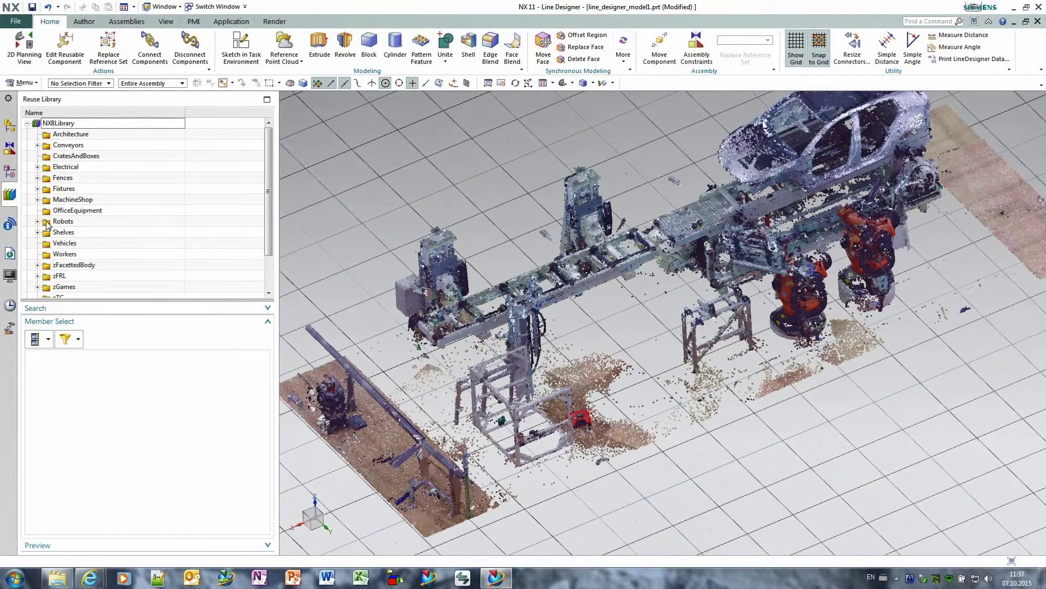
click(63, 221)
drag(52, 440, 648, 407)
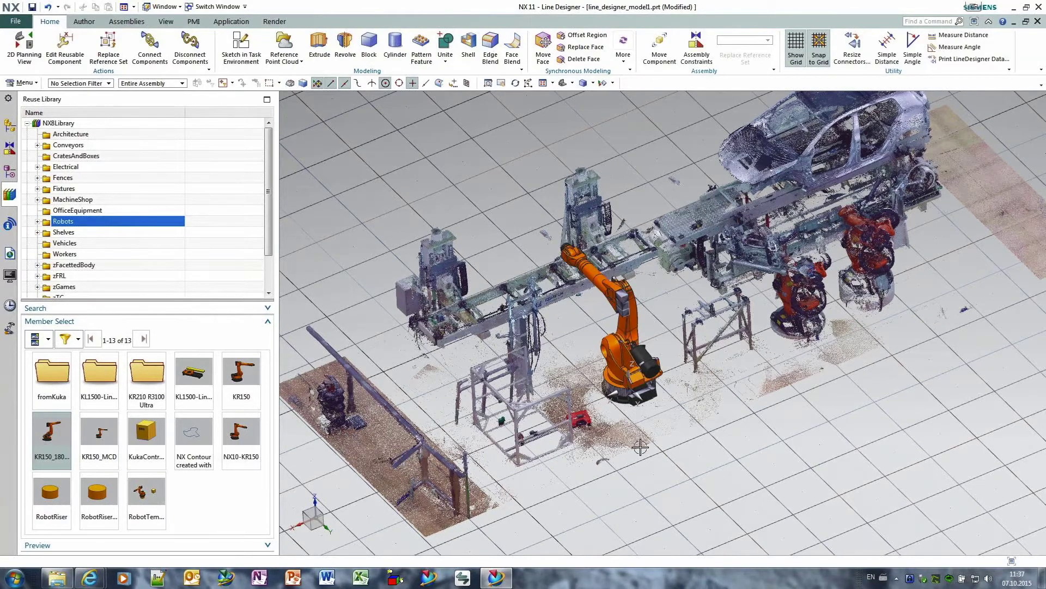
middle_drag(660, 455, 683, 466)
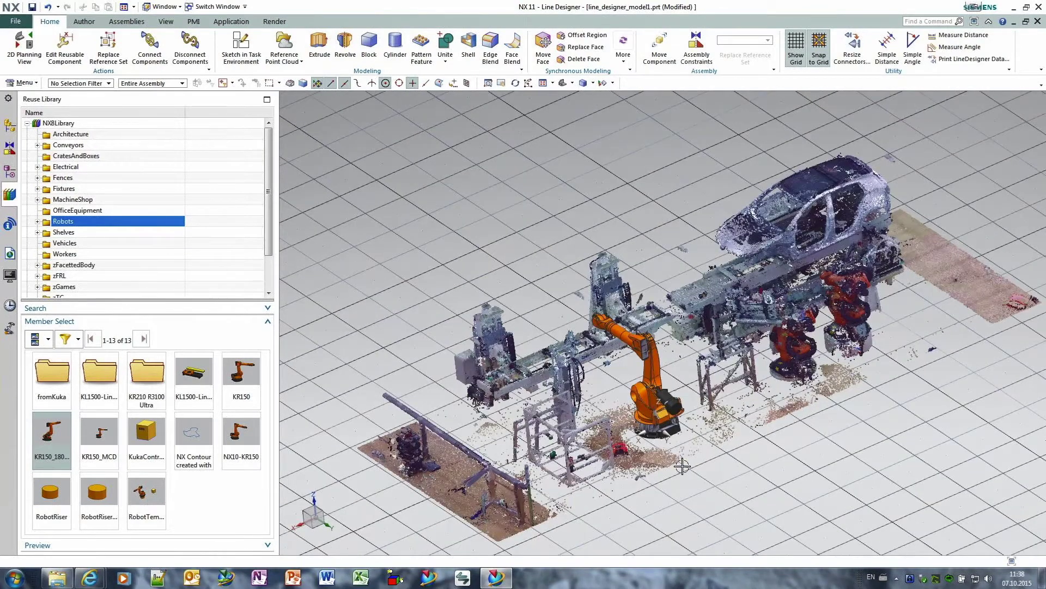
middle_drag(682, 466, 721, 471)
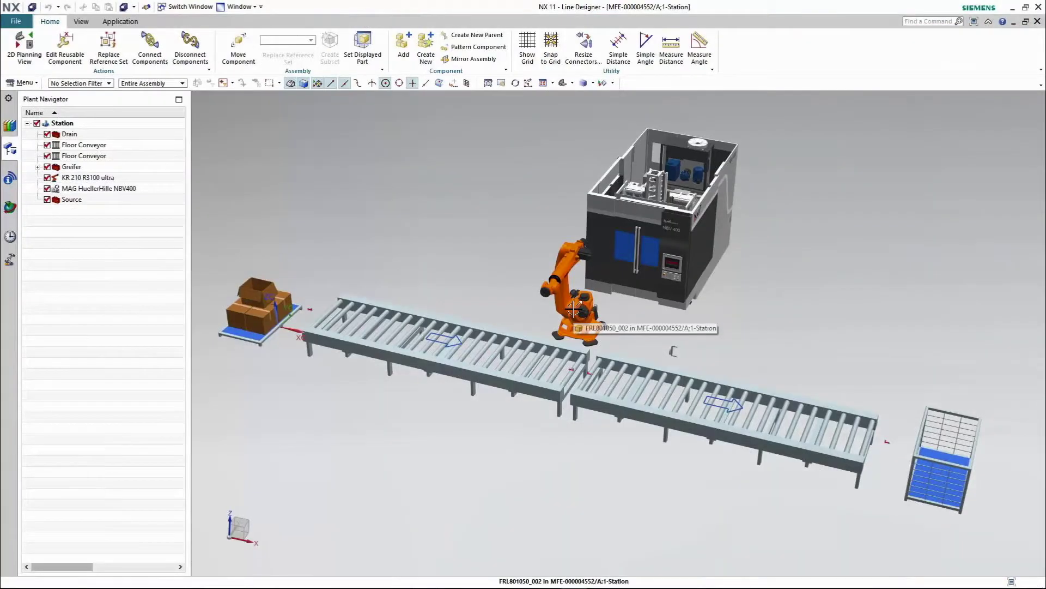
Switch the KR 210 R3100 ultra robot in the station to the DETAIL reference set.
click(574, 308)
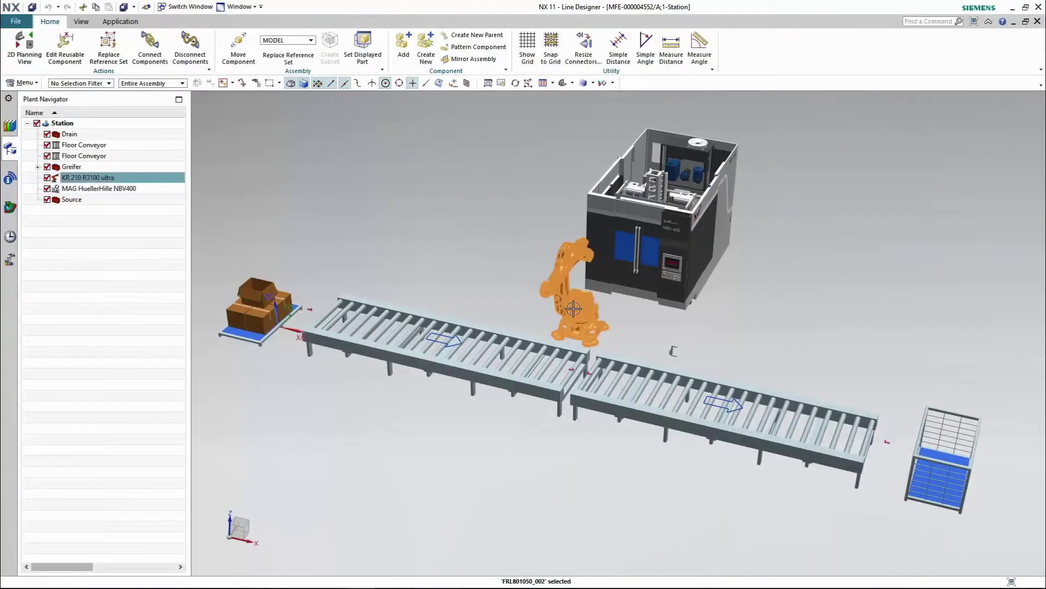
click(278, 40)
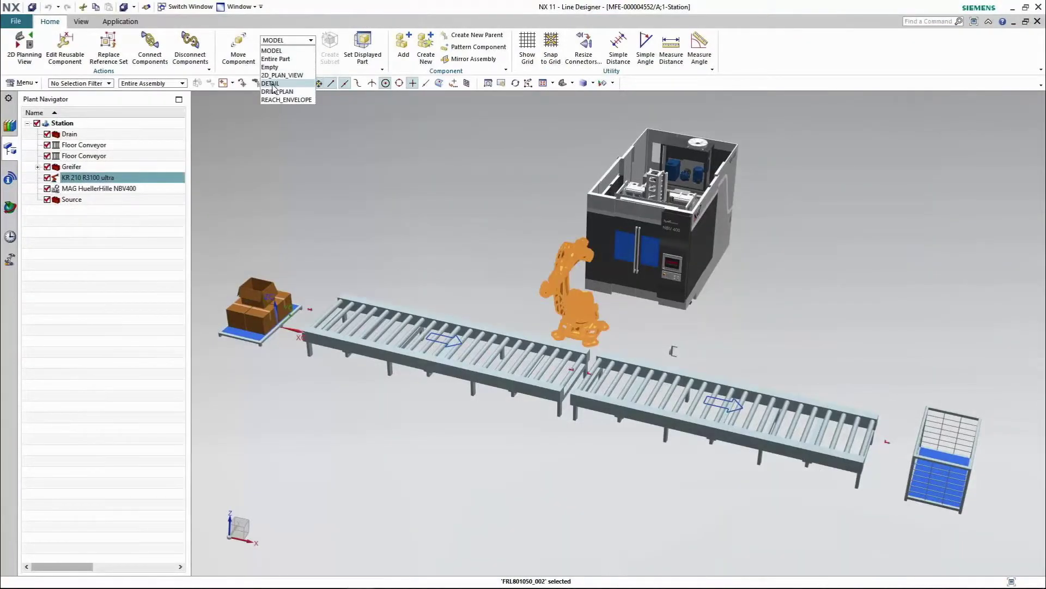
click(271, 83)
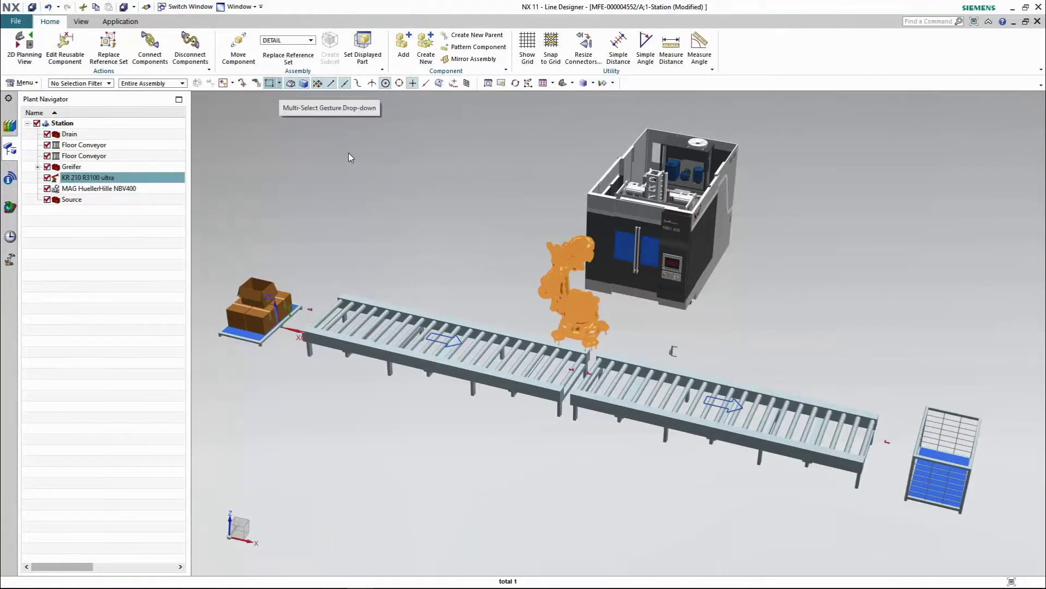
key(Escape)
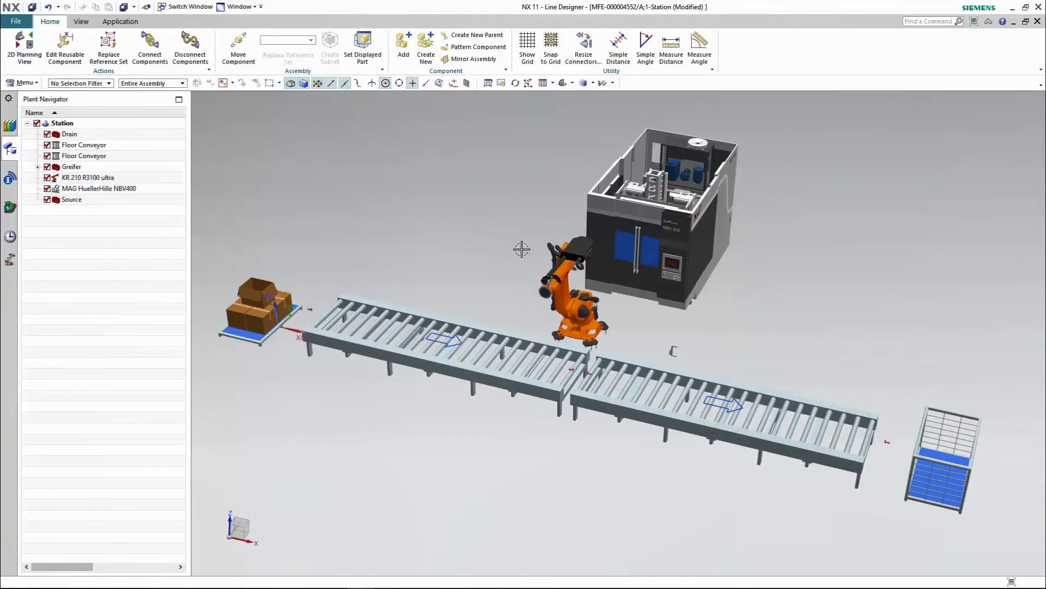
Show the KR 210 R3100 ultra robot with the 2D_PLAN_VIEW reference set and return it to MODEL.
click(562, 273)
click(287, 41)
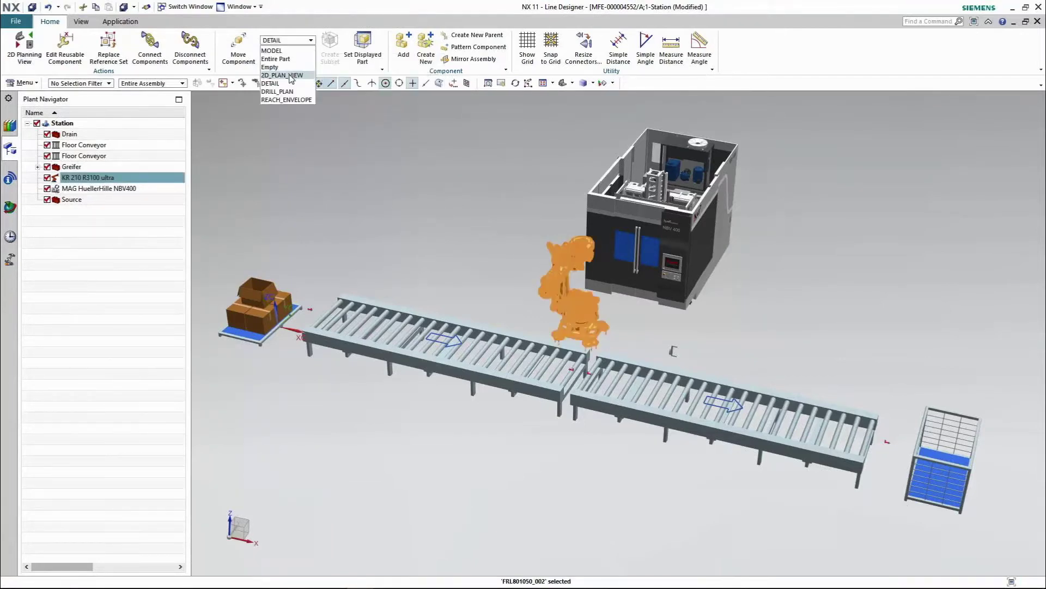
click(290, 76)
click(287, 41)
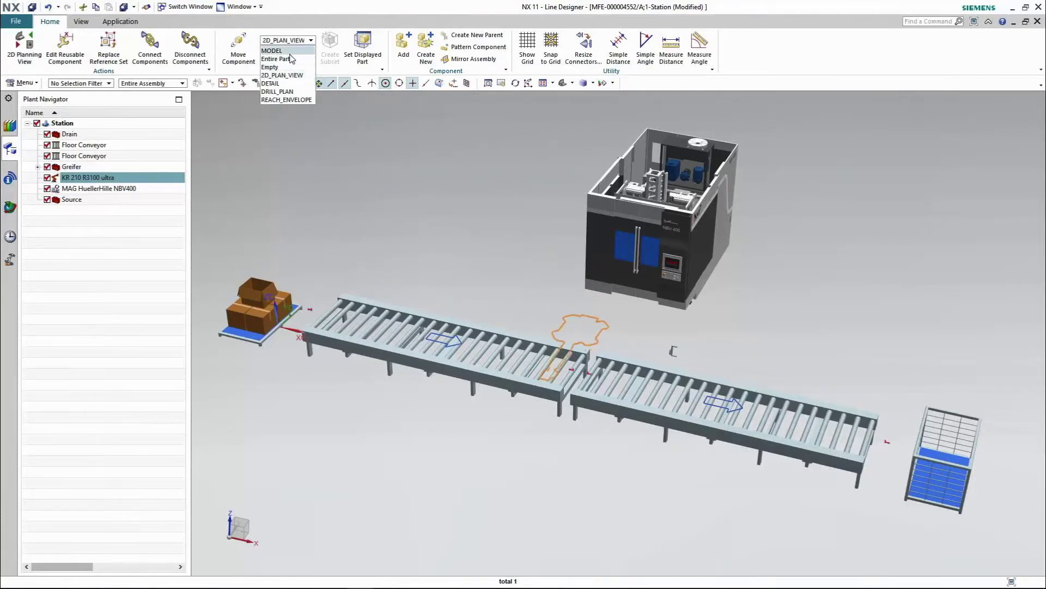
click(290, 58)
click(435, 247)
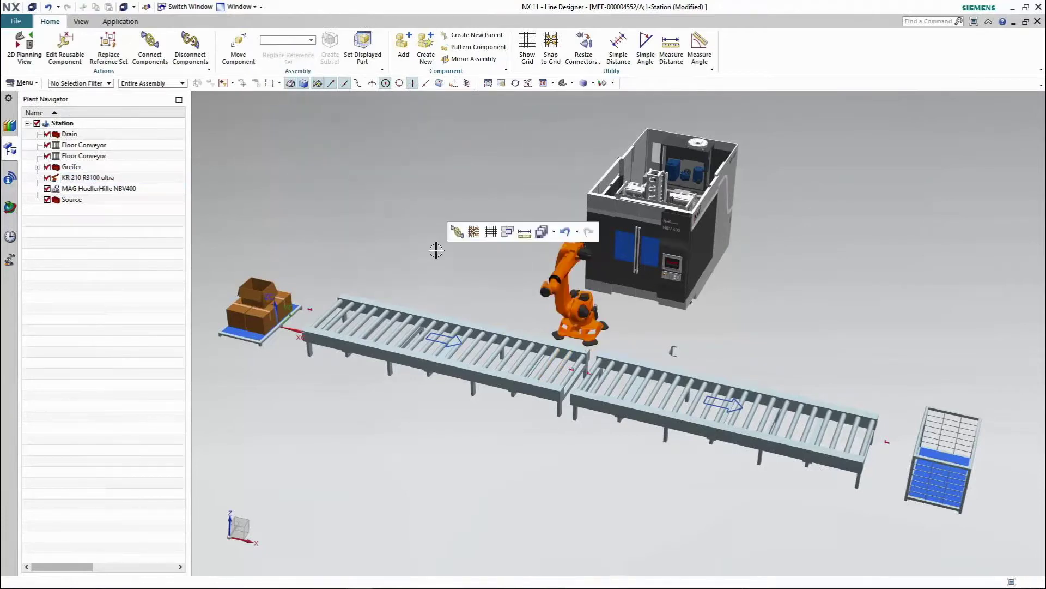
Close the Station assembly together with its components without saving the changes.
click(1037, 21)
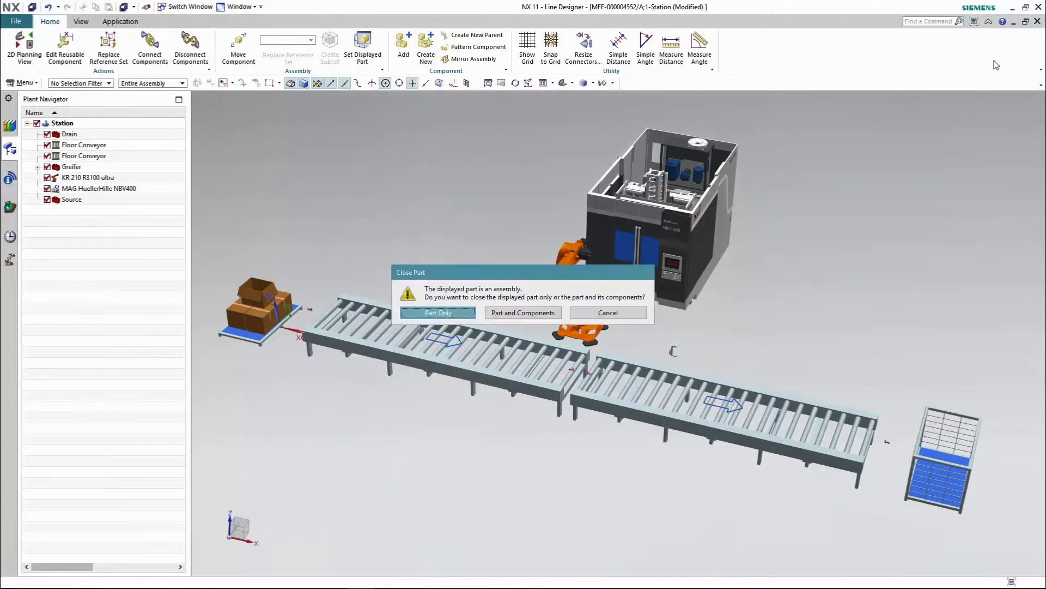
click(523, 315)
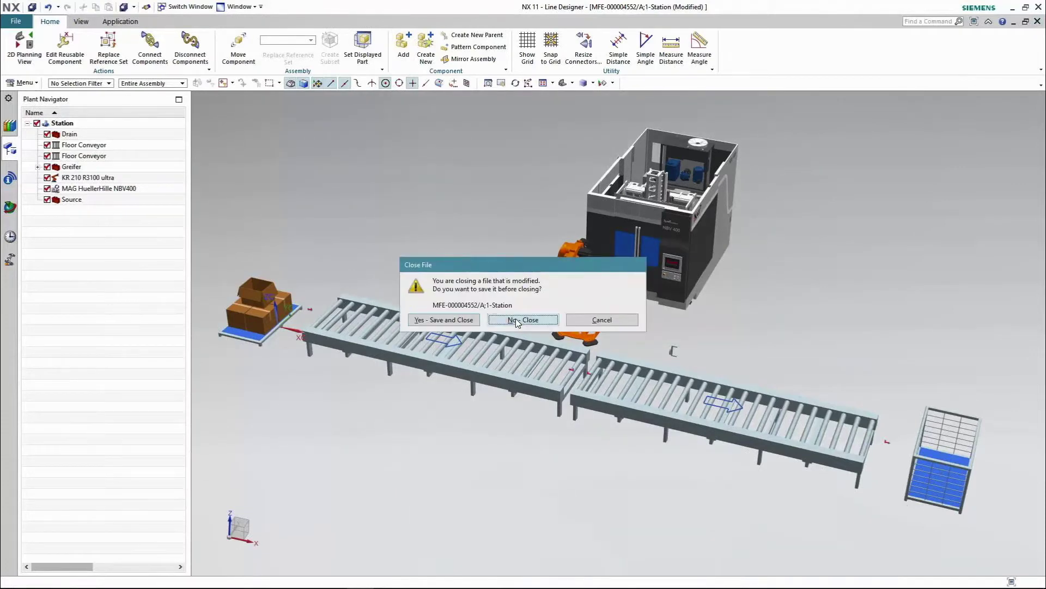
click(515, 318)
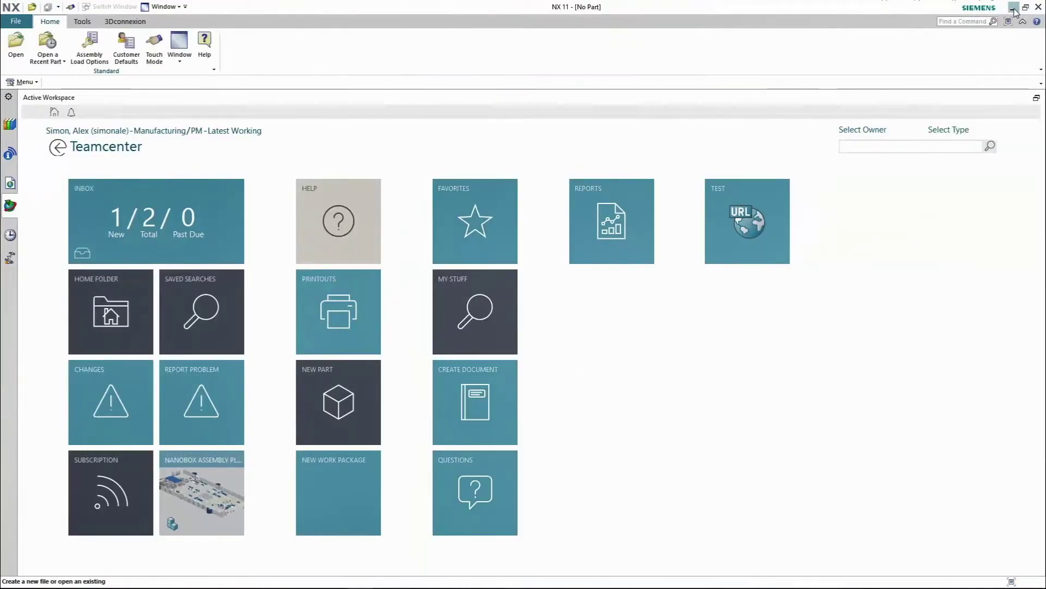
Switch to Teamcenter's Manufacturing Process Planner and highlight the first Floor Conveyor and the KR 210 R3100 ultra robot in the Station.
click(1012, 7)
click(87, 140)
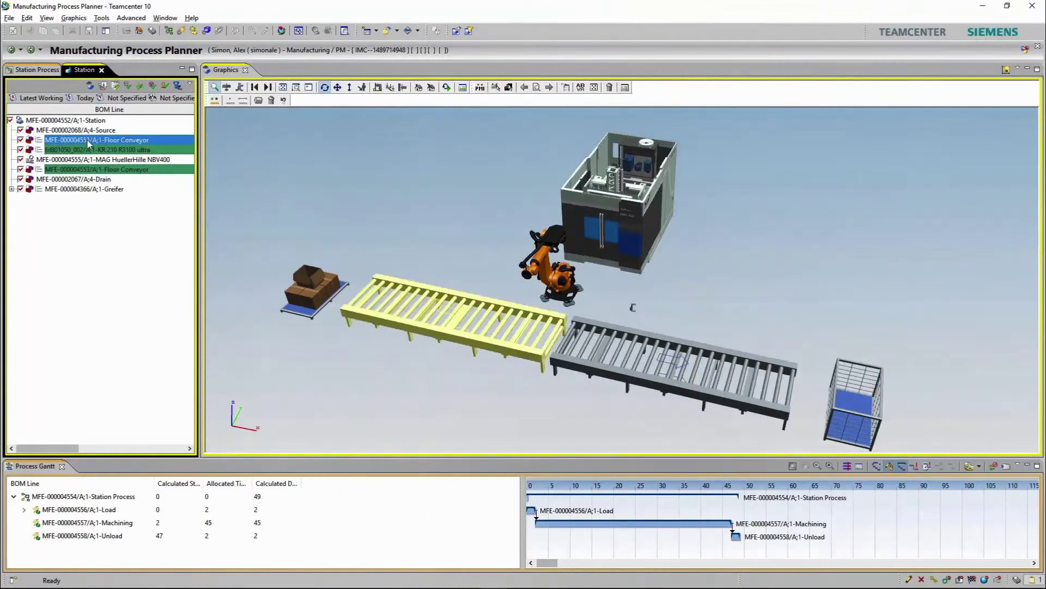
click(90, 150)
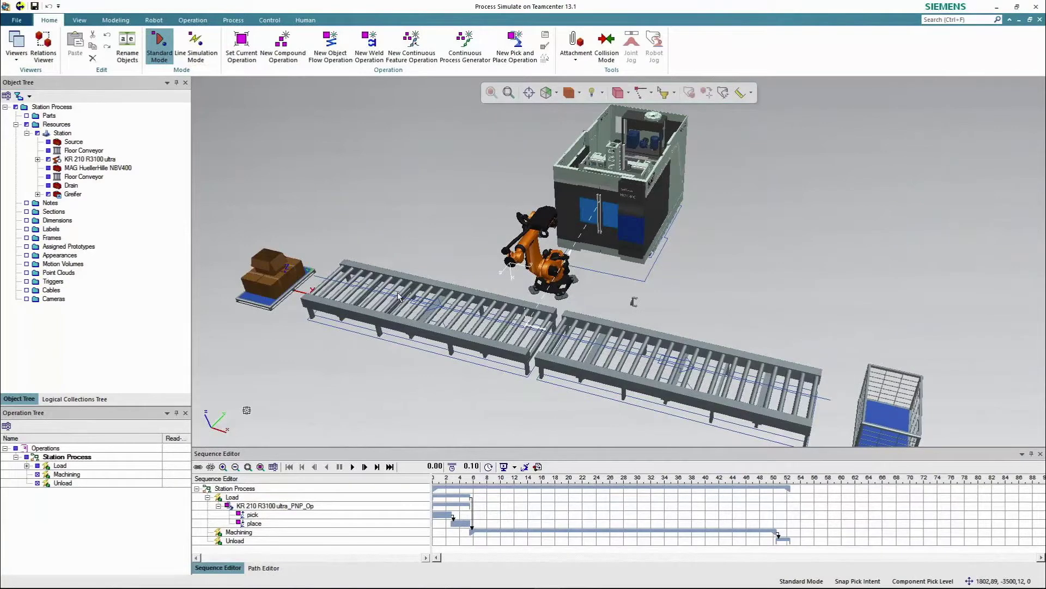
In Process Simulate, rotate the KR 210 R3100 ultra robot 90 degrees about its Z axis with the Placement Manipulator.
click(547, 267)
right_click(549, 269)
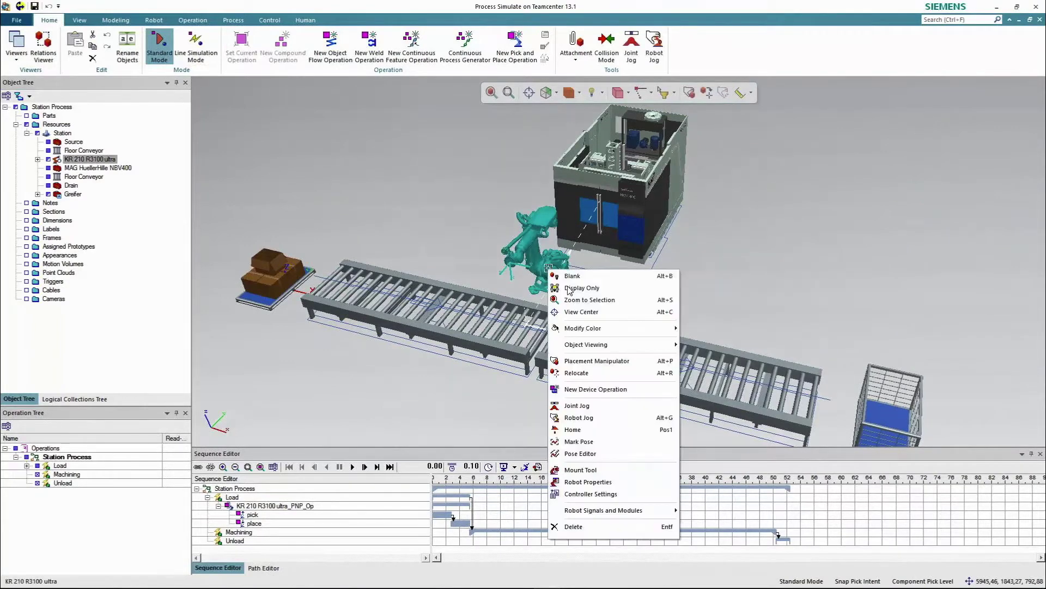
click(587, 361)
click(100, 129)
text(90)
key(Return)
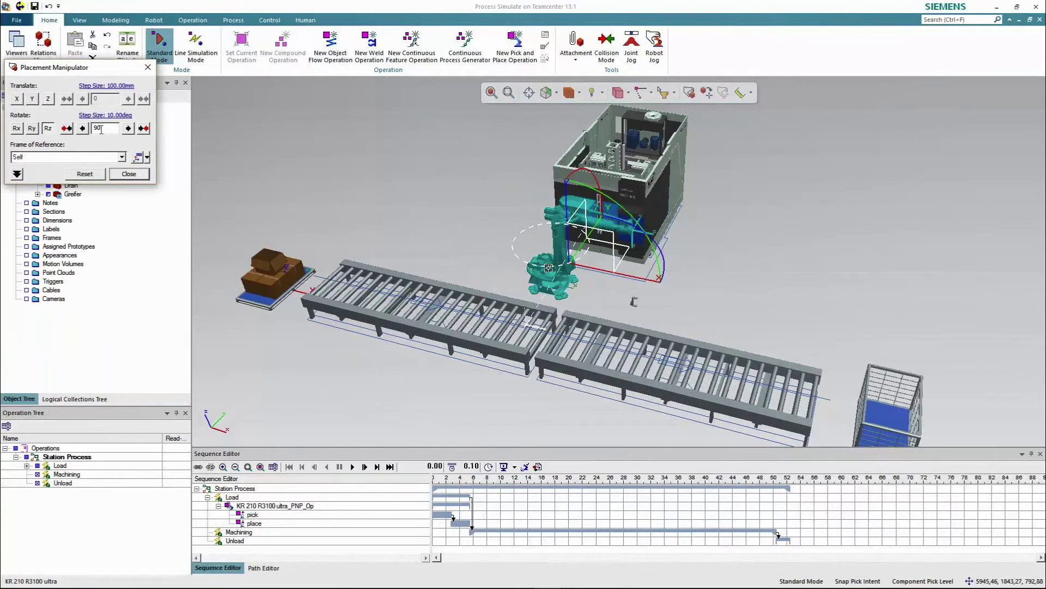
click(130, 175)
click(129, 175)
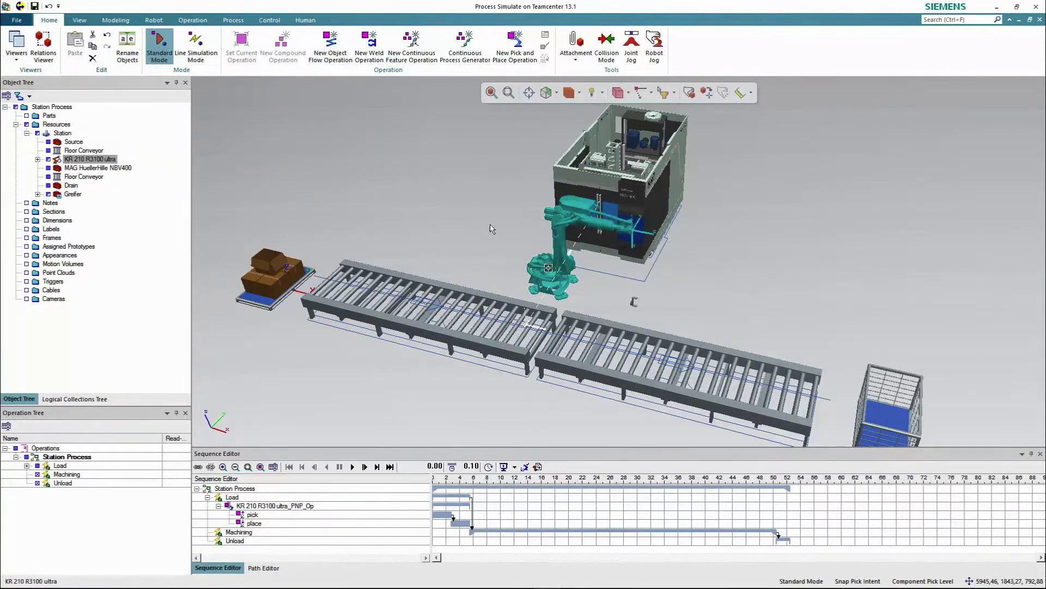
Mount the Greifer tool by its BASEFRAME on the TOOLFRAME of the KR 210 R3100 ultra robot.
right_click(559, 253)
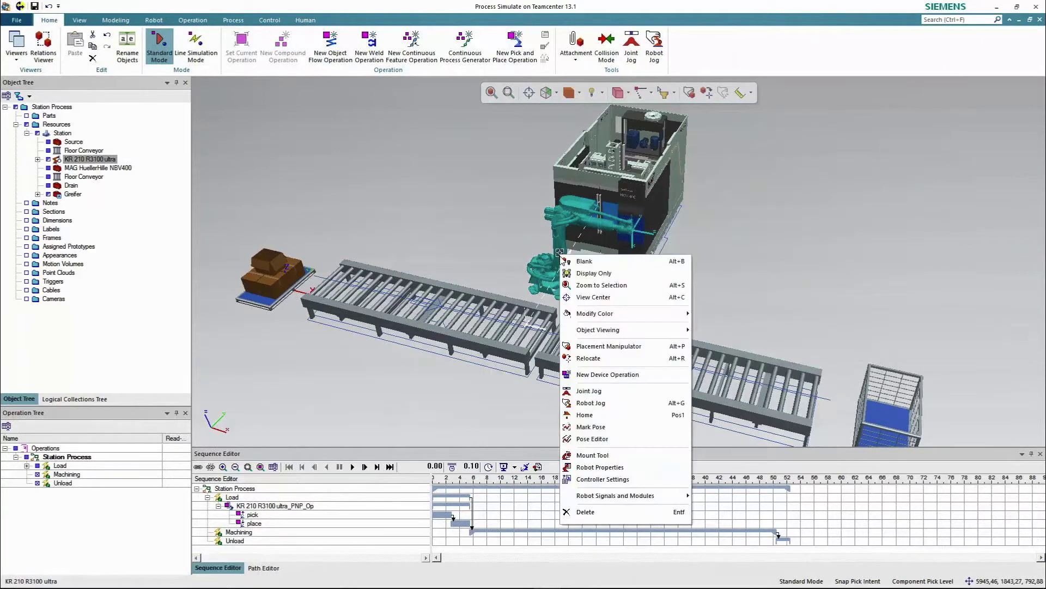
click(593, 455)
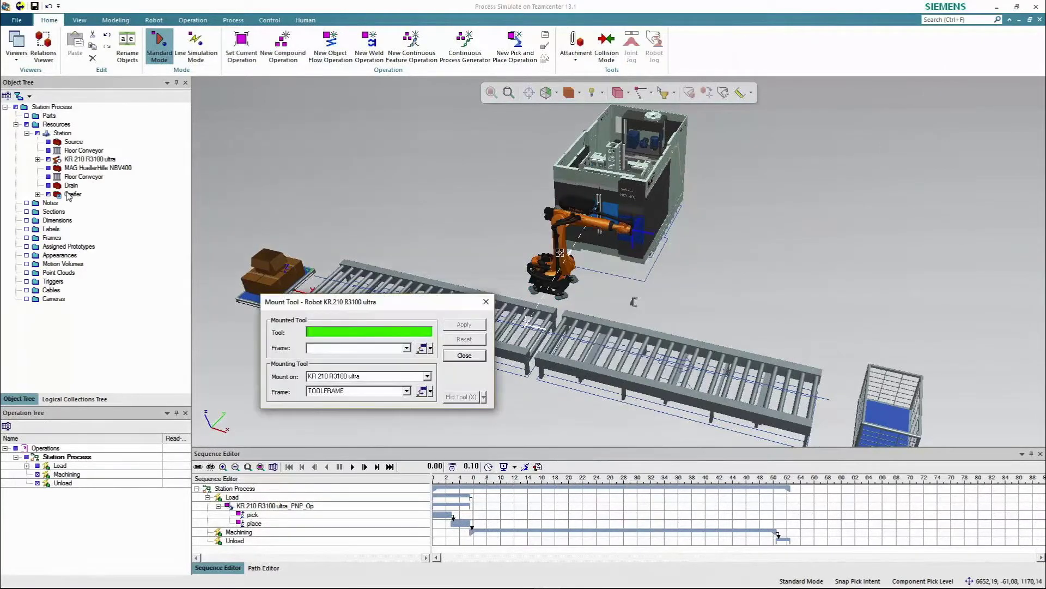
click(464, 324)
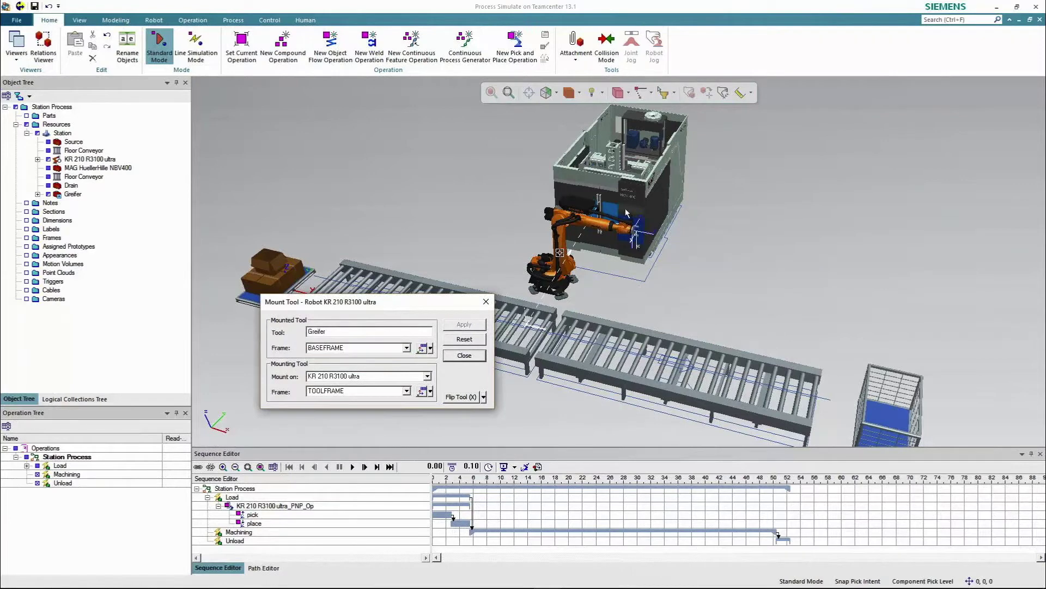
click(473, 356)
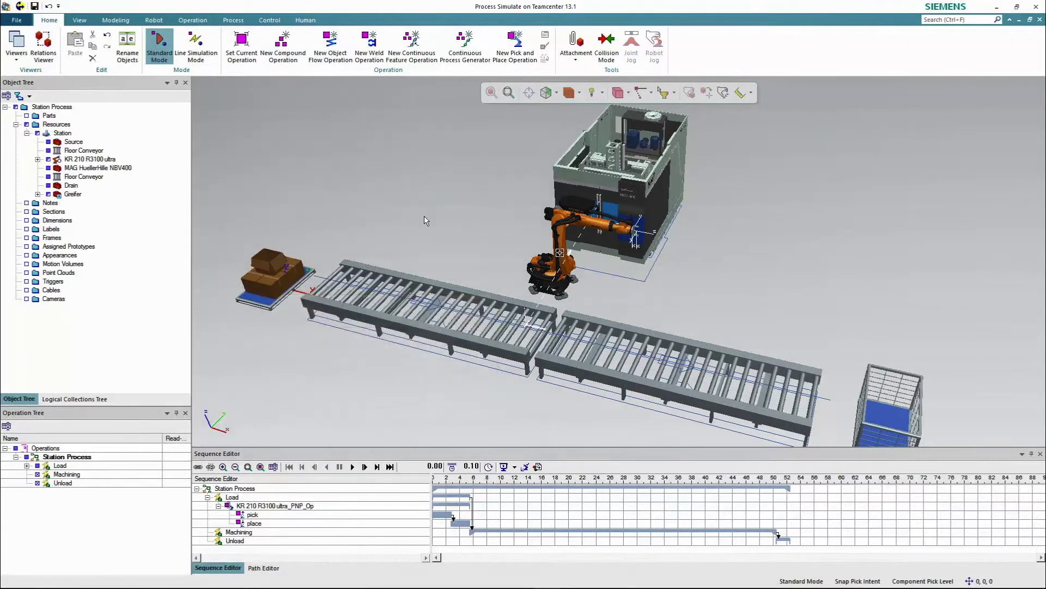
Play the Station Process simulation past the robot's pick and place motion, stop it and reset it to the start.
click(352, 468)
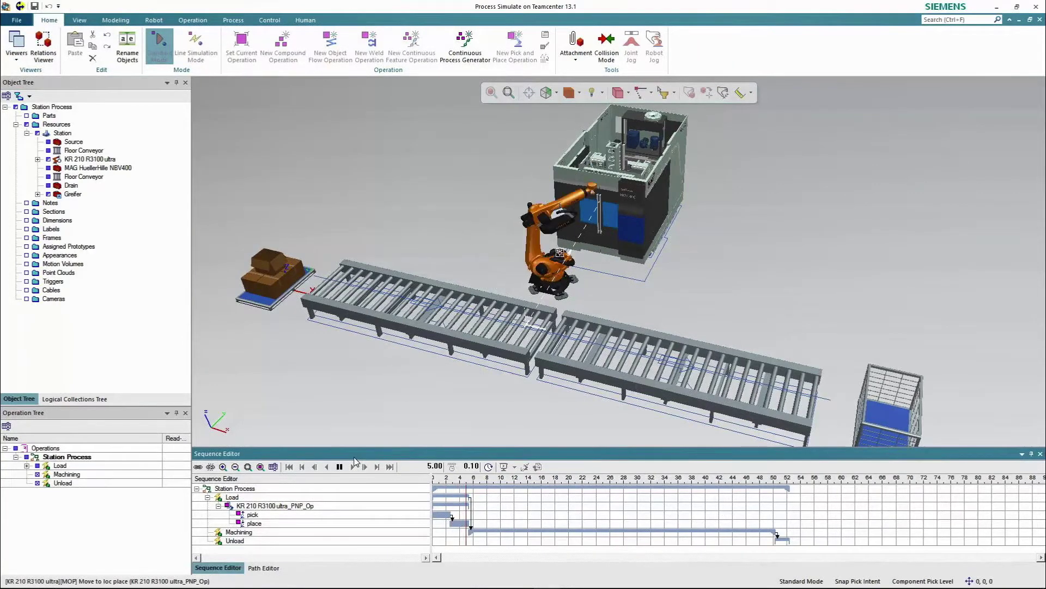
click(340, 466)
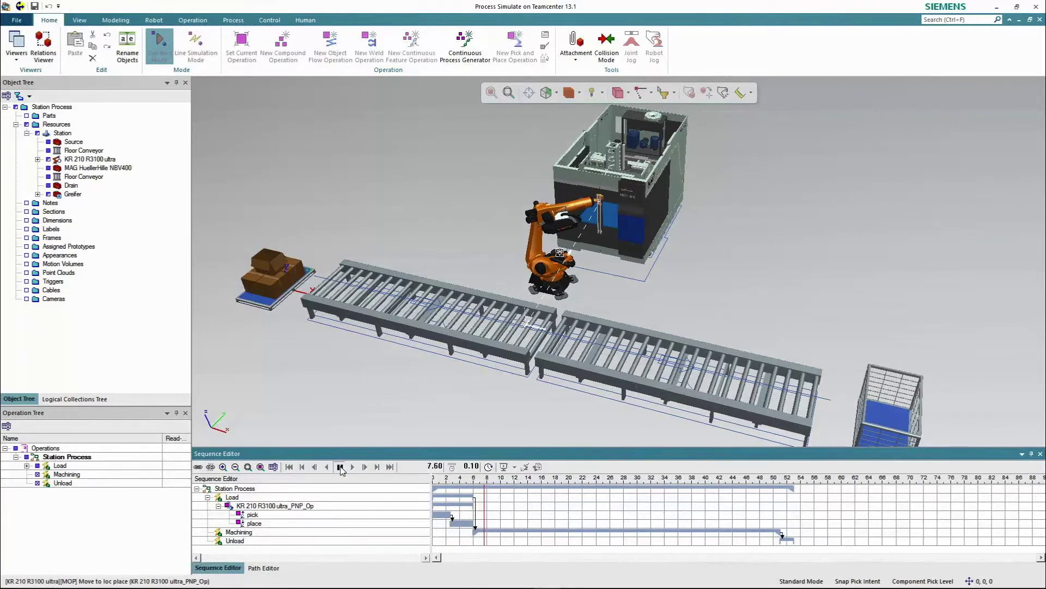
click(289, 466)
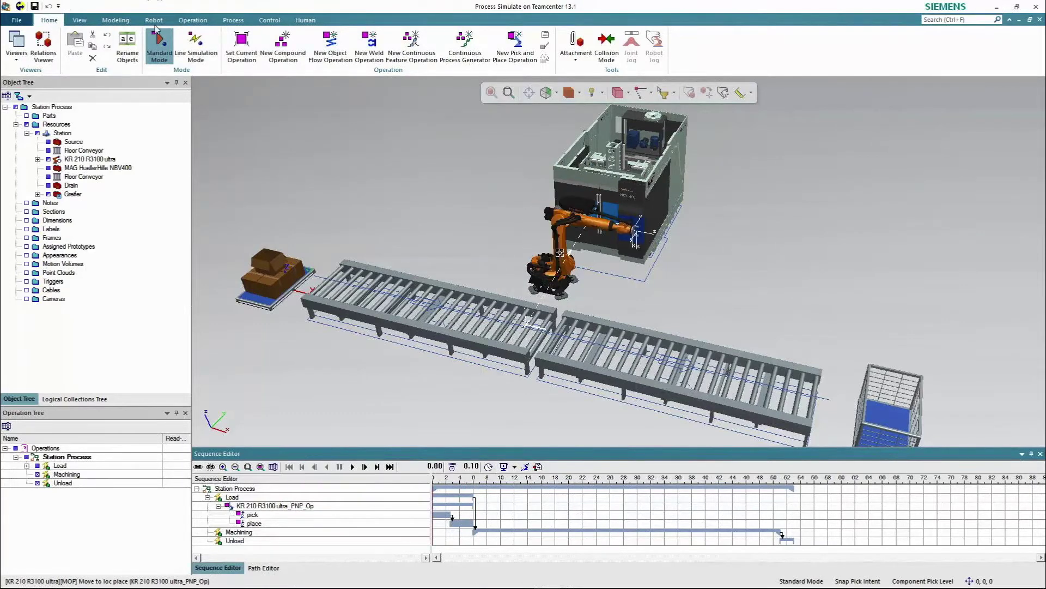
Run Smart Place for the robot with the pick and place locations and move the robot to the fully reachable point3-5-1.
click(154, 20)
click(213, 55)
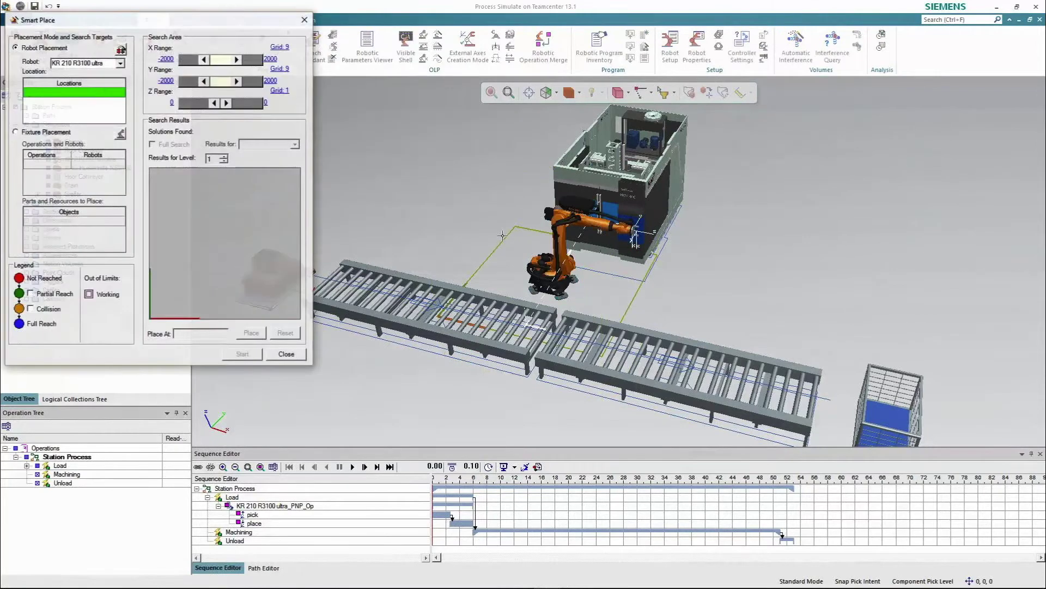
click(261, 508)
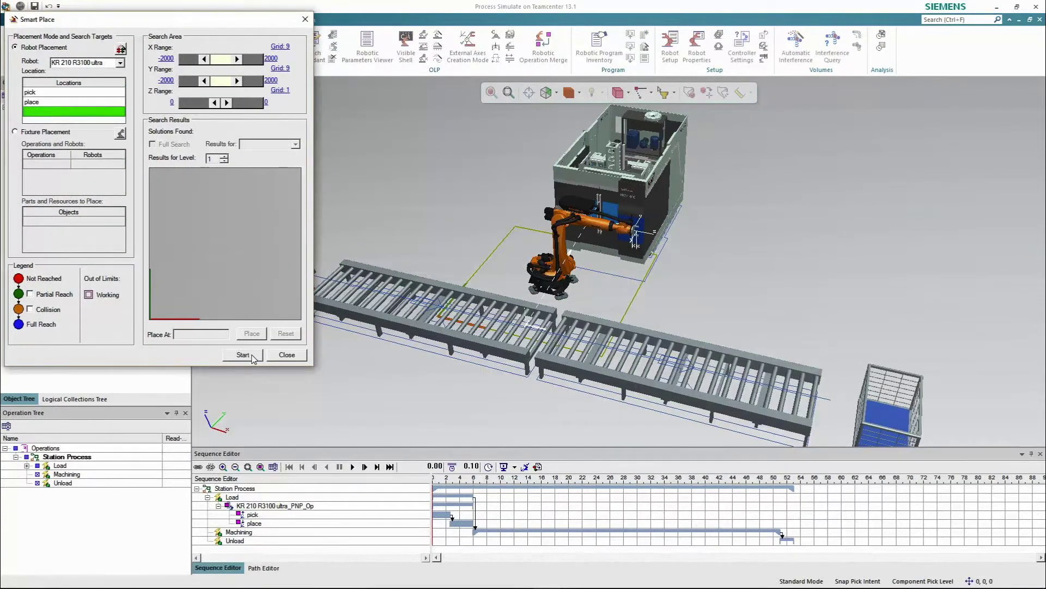
click(252, 357)
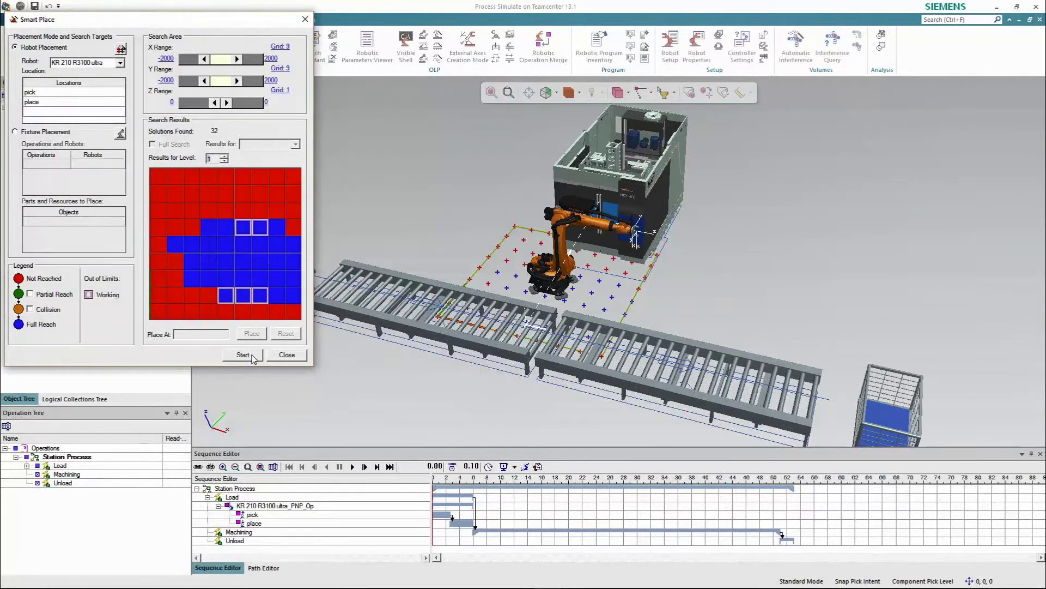
click(515, 276)
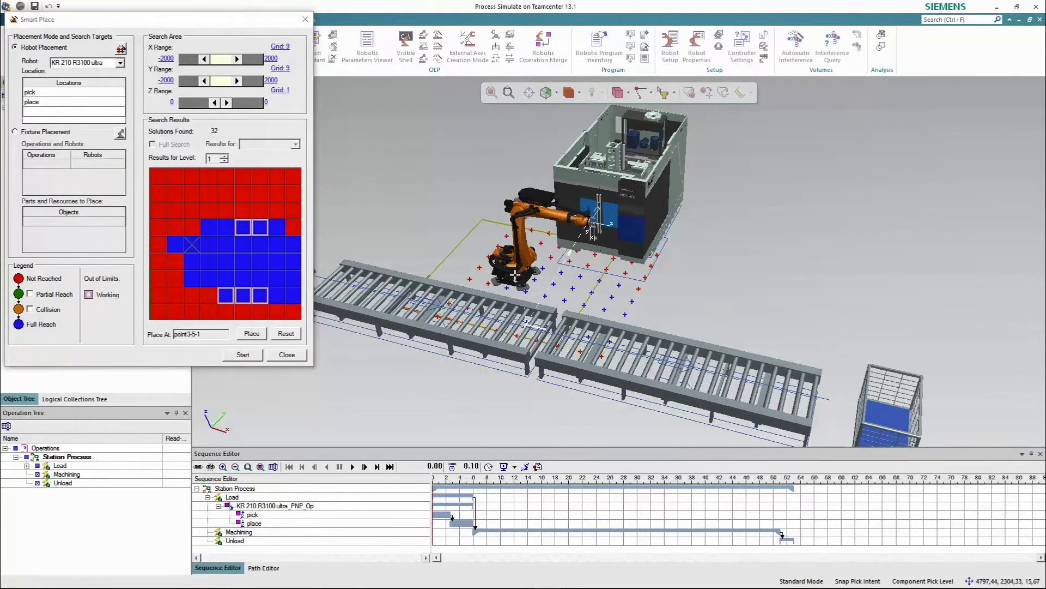
click(288, 355)
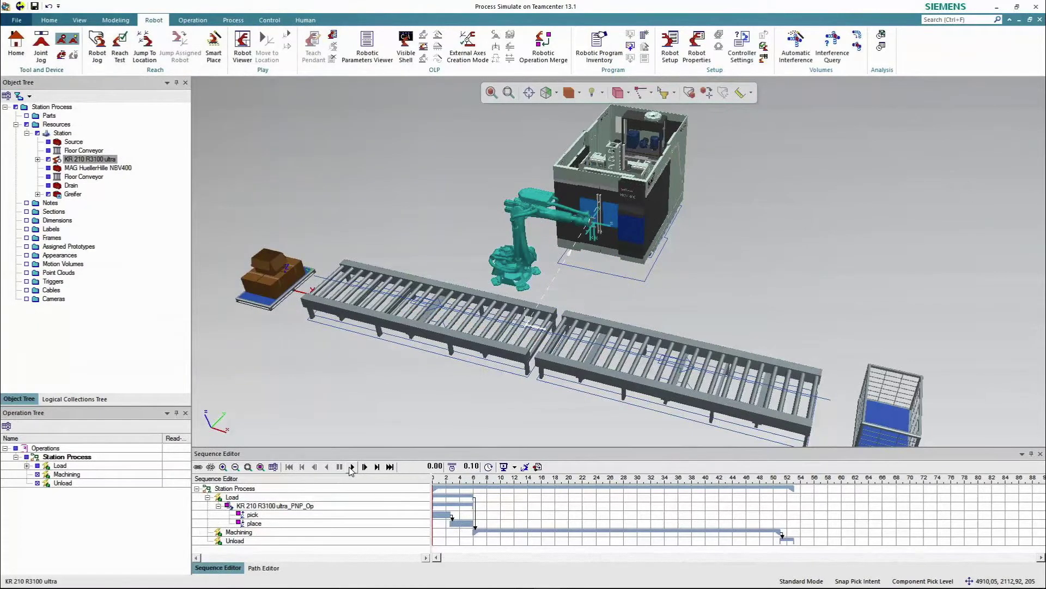
Replay the Station Process simulation with the relocated robot and return it to the start.
click(351, 467)
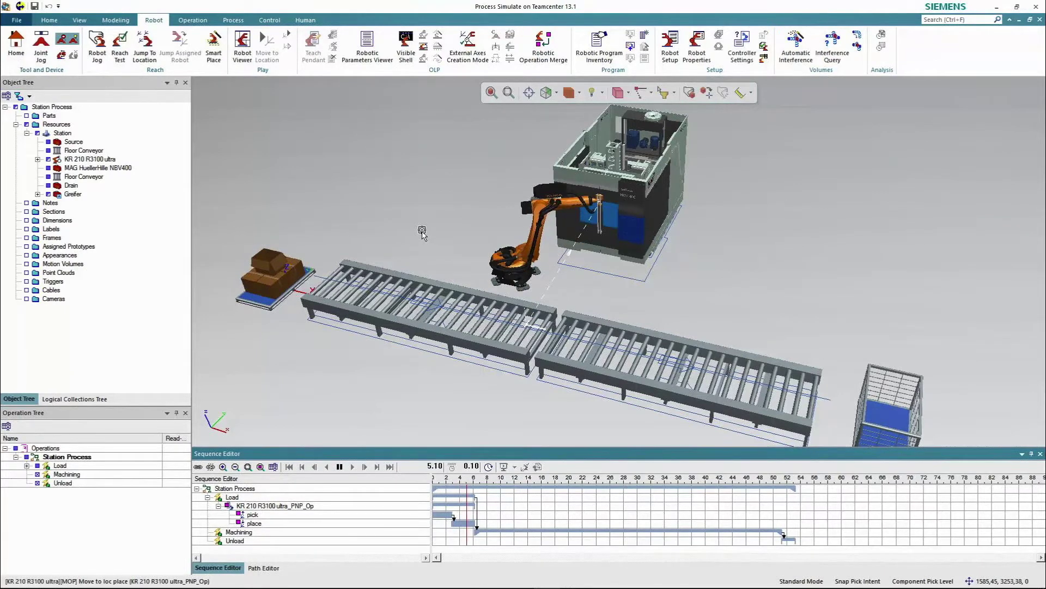
click(301, 467)
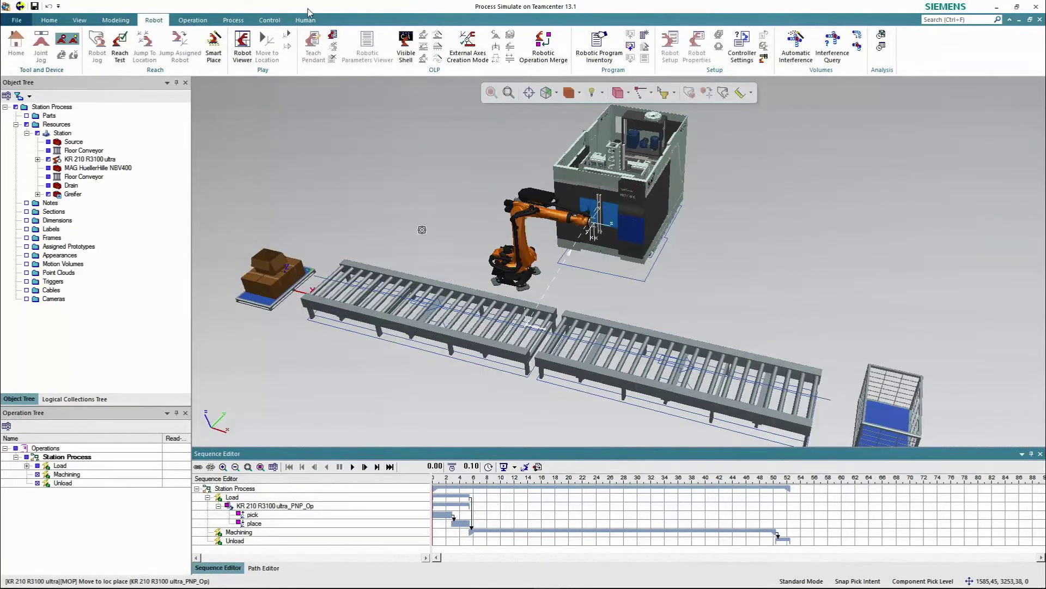
Save the station changes to Teamcenter and reopen the Station in NX Line Designer.
click(20, 6)
click(68, 134)
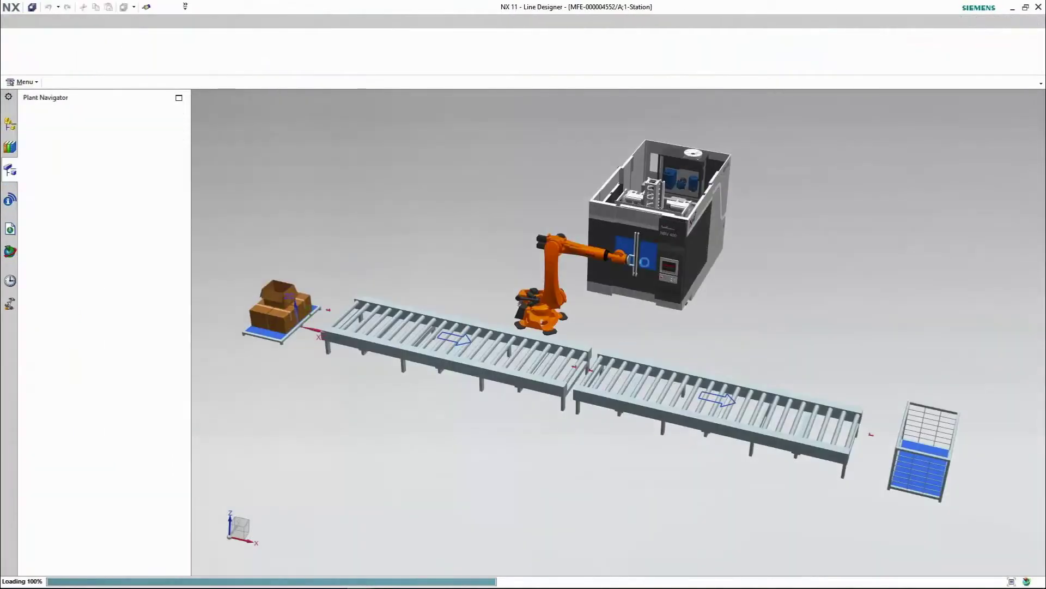
Open the KR 210 R3100 ultra robot in a maximized Active Workspace, show its attachments and close the Add Elements pane.
click(550, 294)
click(694, 272)
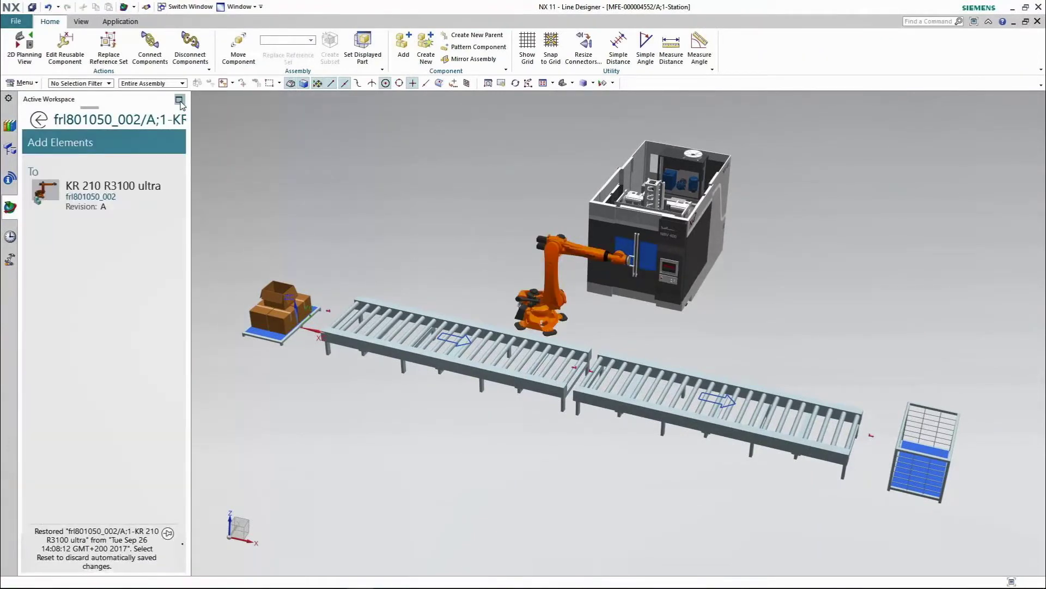
click(180, 100)
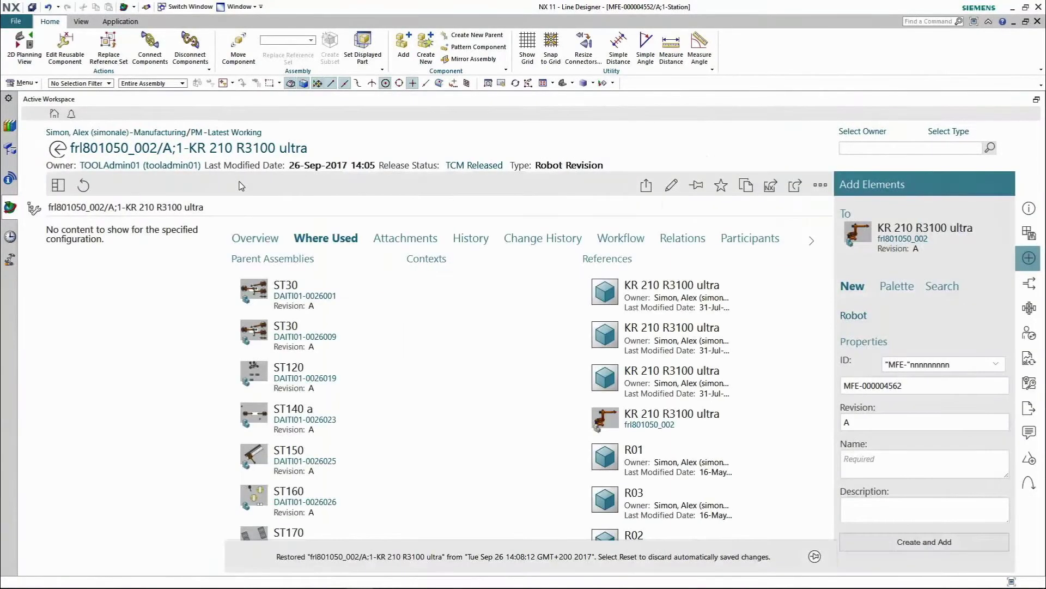
click(401, 244)
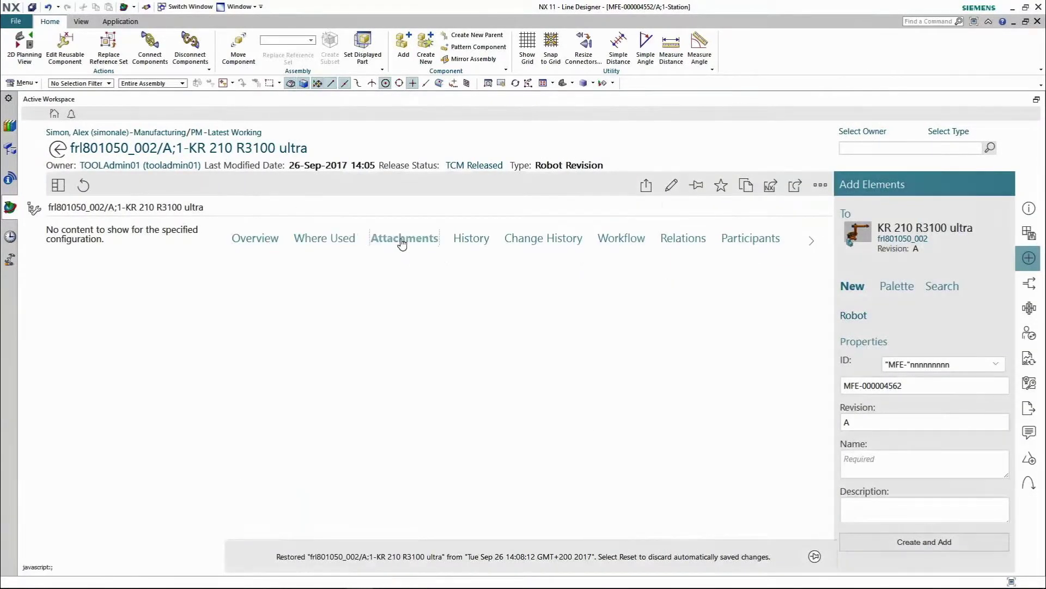
click(1029, 258)
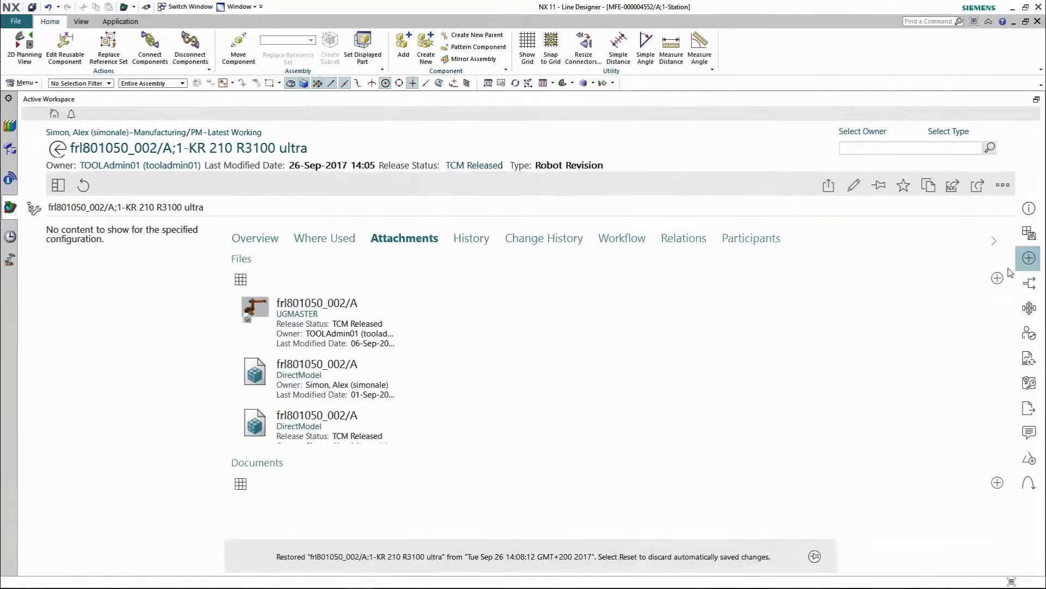
Open the attached PDF Spez_KR_QUANTEC_ultra_de.pdf from the robot's files.
scroll(327, 376, down, 3)
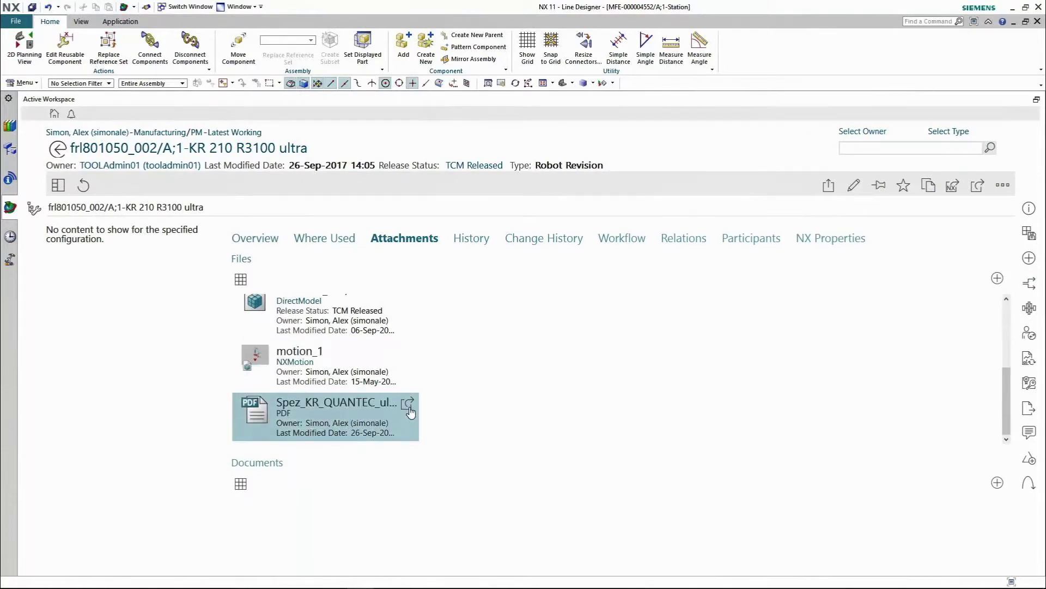
click(409, 408)
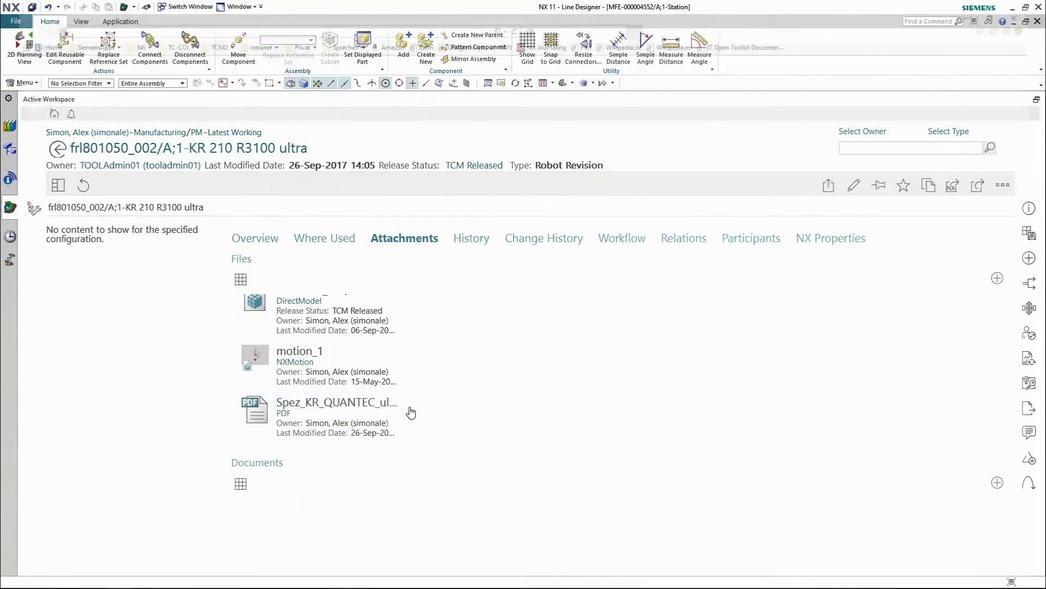
click(489, 357)
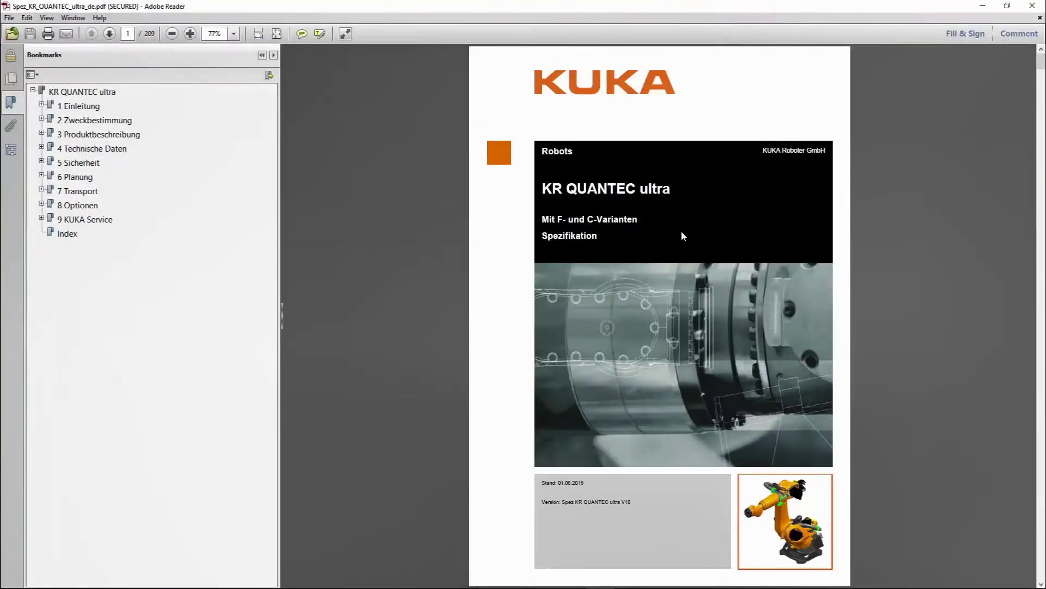
Browse the KR QUANTEC ultra specification to the Produktbeschreibung chapter, close it and return to the 3D station layout.
scroll(682, 235, down, 10)
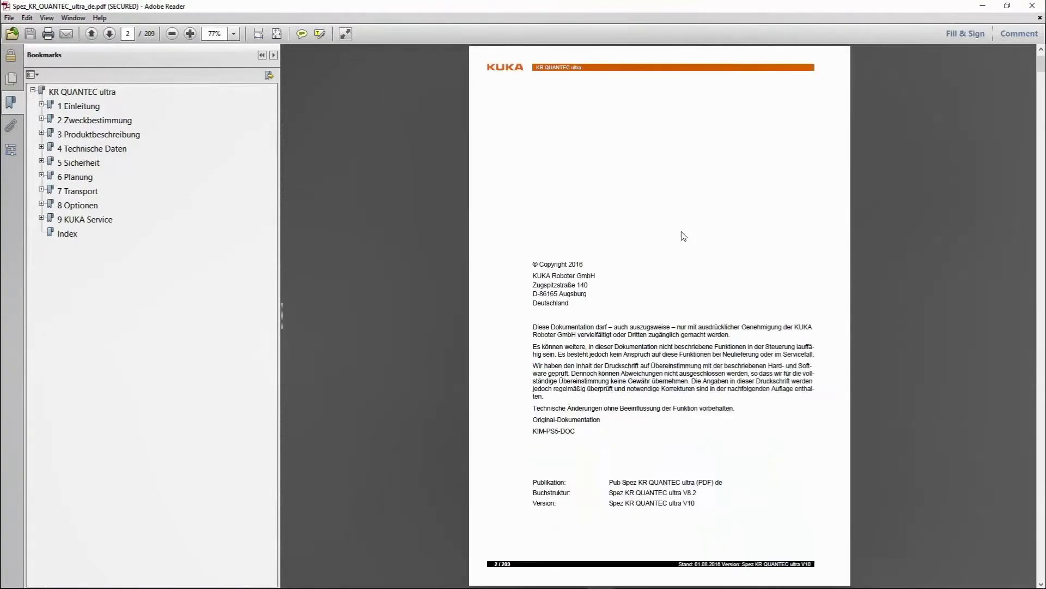
scroll(682, 236, down, 6)
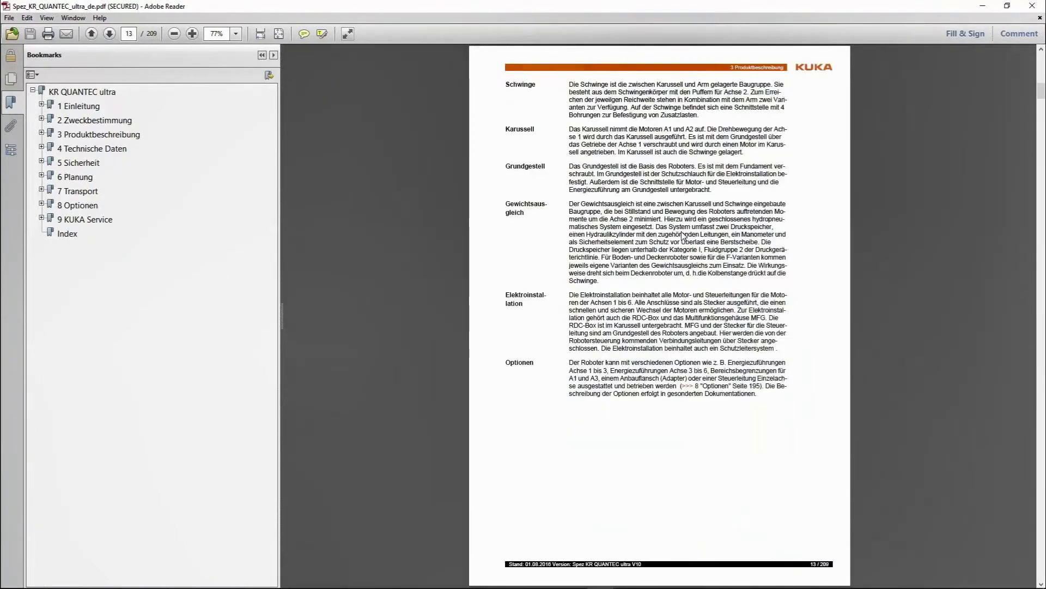
scroll(682, 235, up, 6)
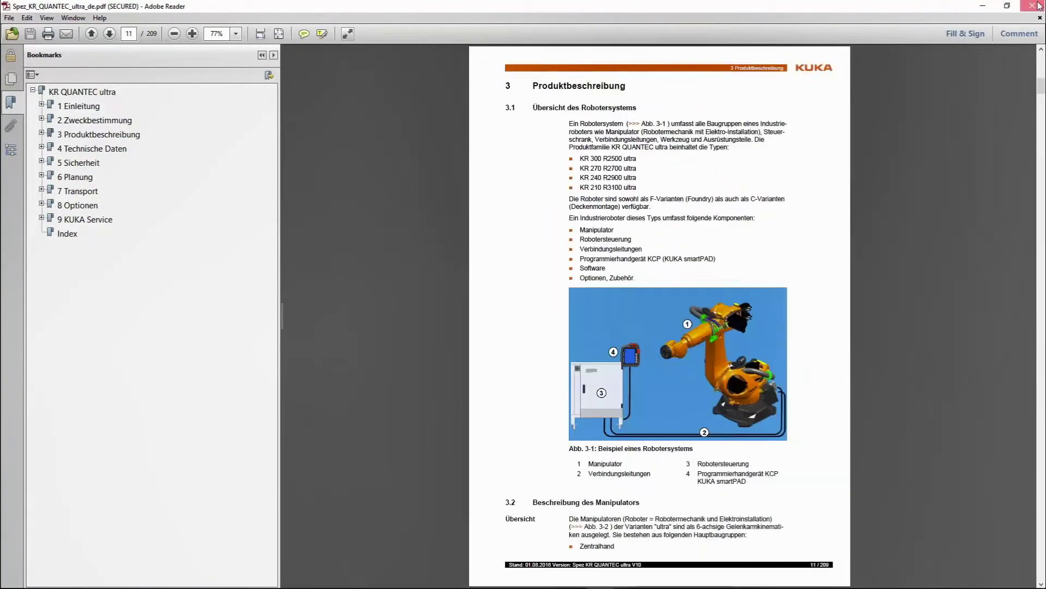
click(1032, 5)
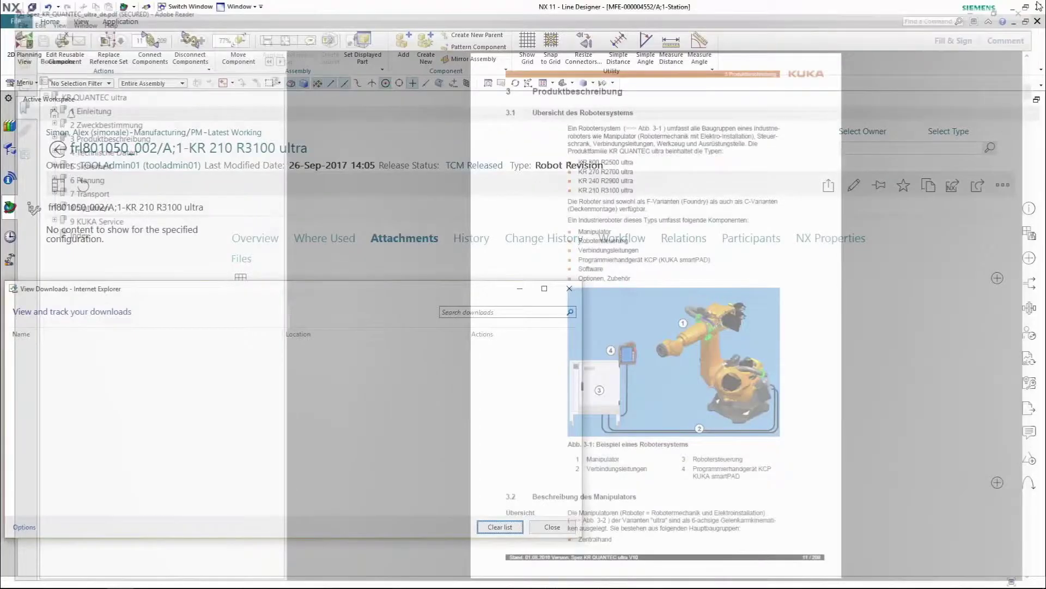
click(587, 274)
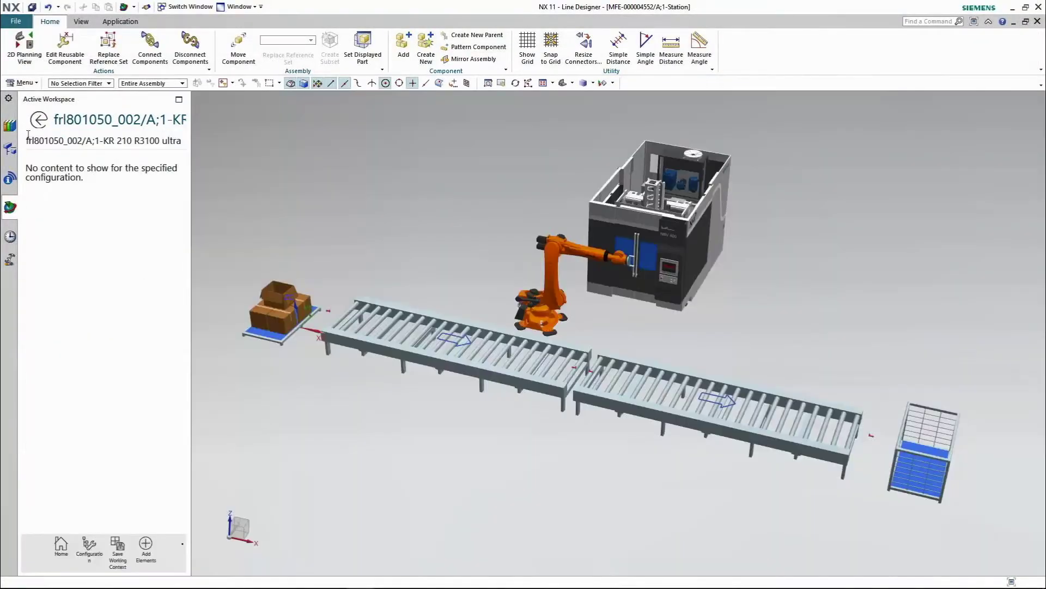
Show the station's simulation attribute columns in the Plant Navigator and review the dimensions of the floor conveyor next to the source.
click(10, 148)
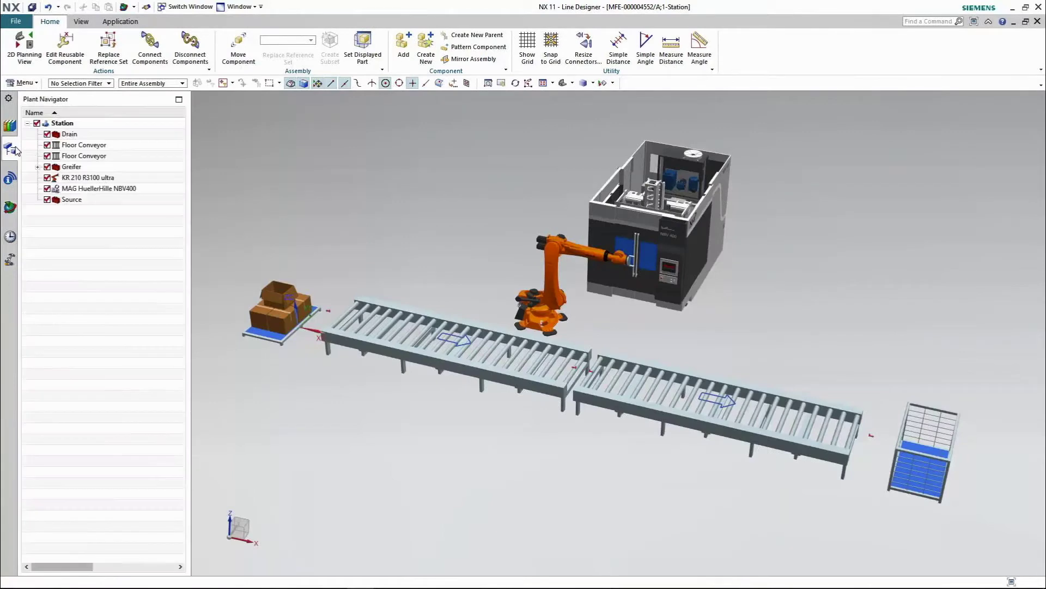
drag(189, 173, 429, 174)
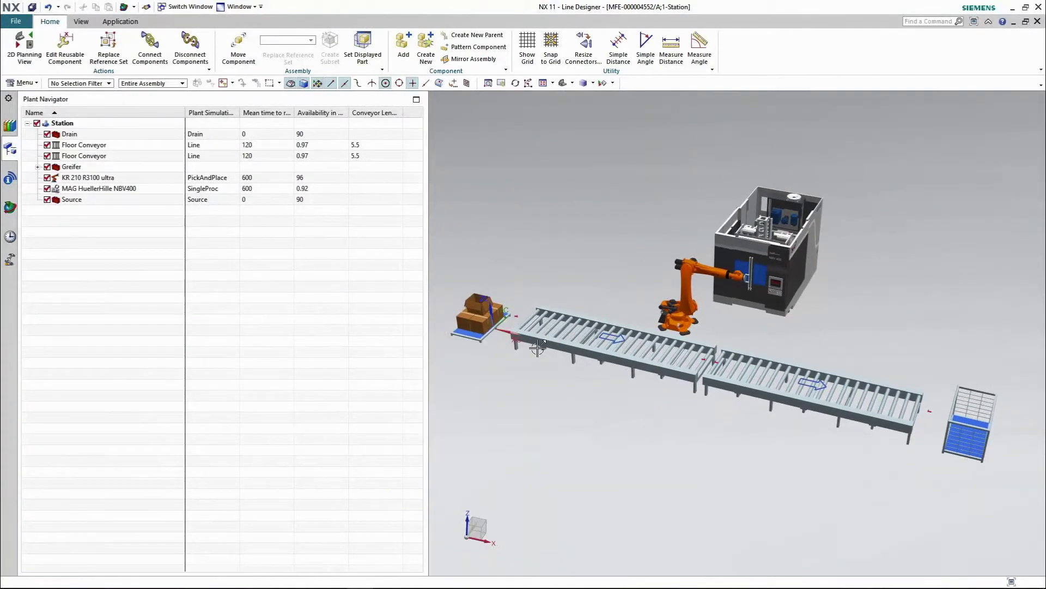
click(553, 341)
click(577, 321)
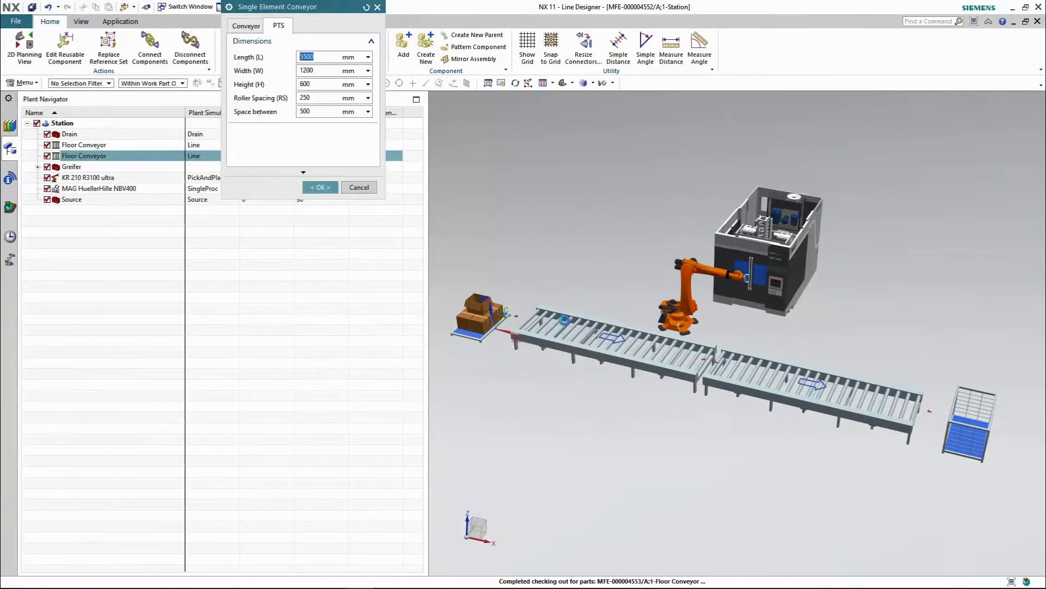
click(320, 187)
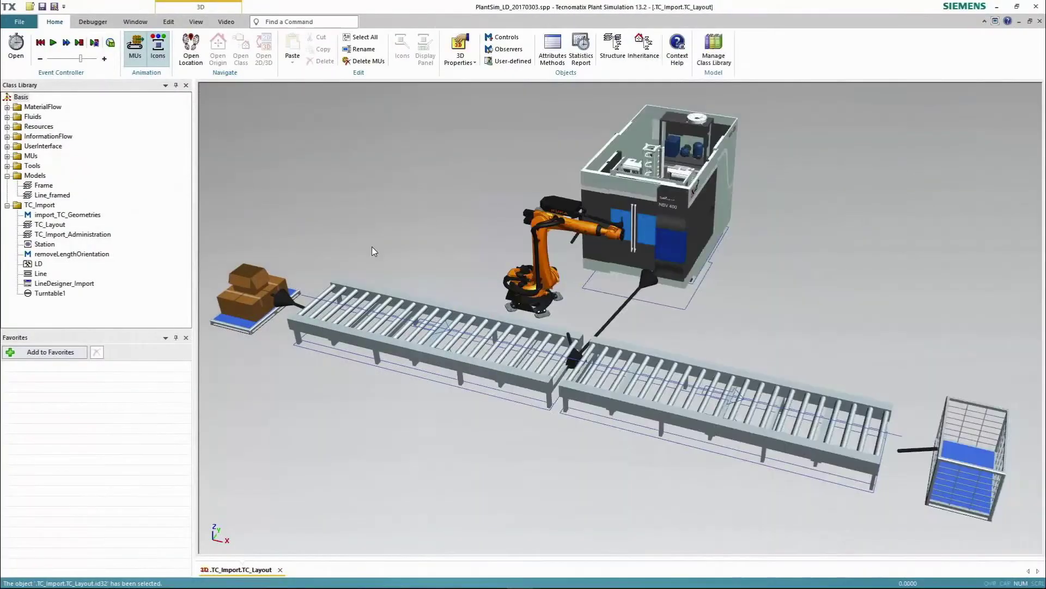
Switch to Plant Simulation and inspect the attributes of the conveyor next to the source.
double_click(420, 359)
click(461, 293)
double_click(460, 293)
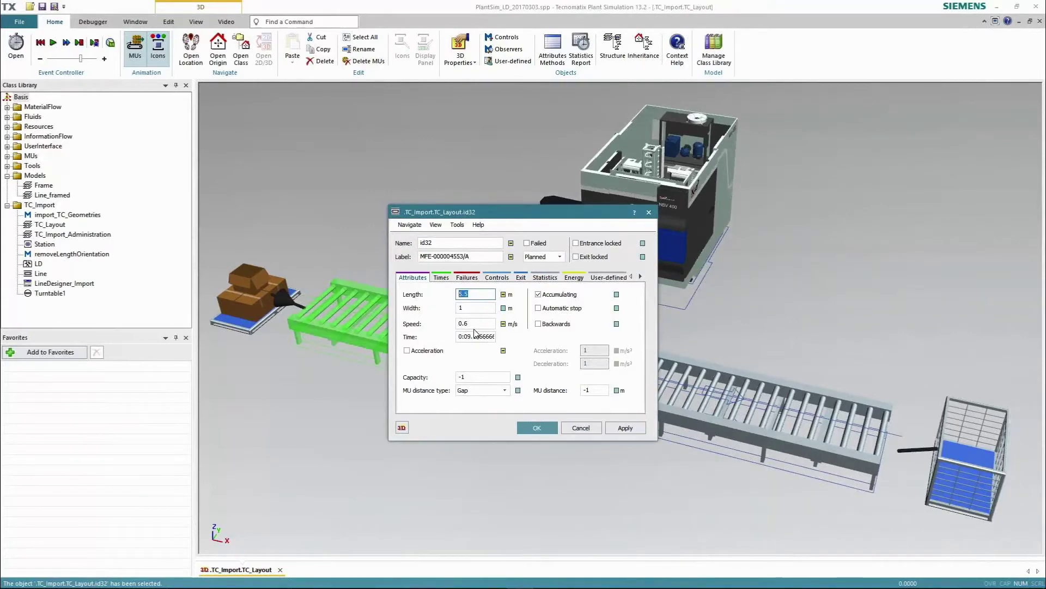
click(649, 212)
Review the machining center's times, set-up and failure settings.
double_click(685, 225)
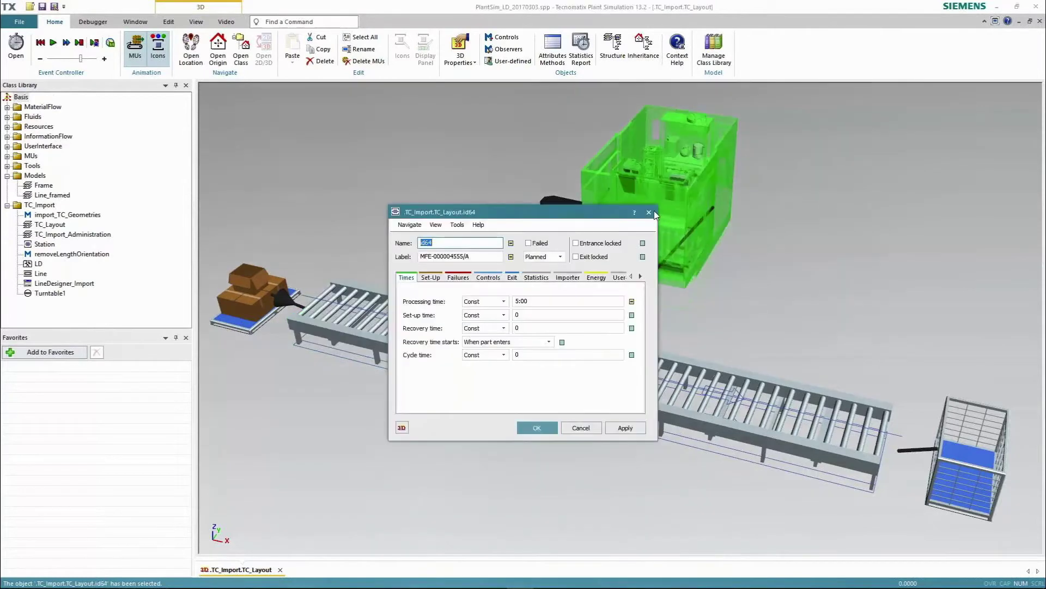
click(431, 277)
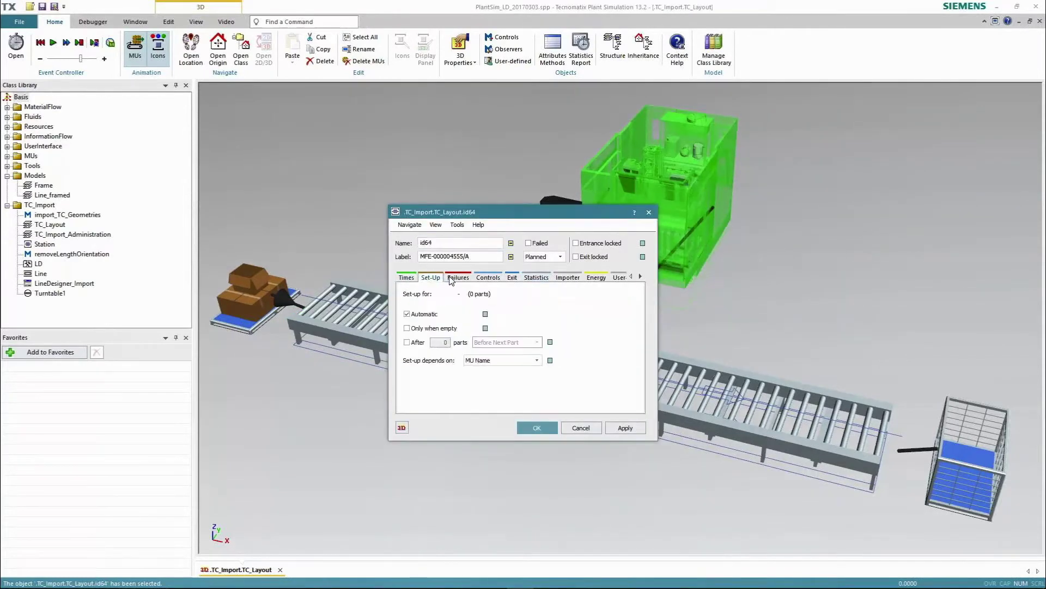
click(458, 277)
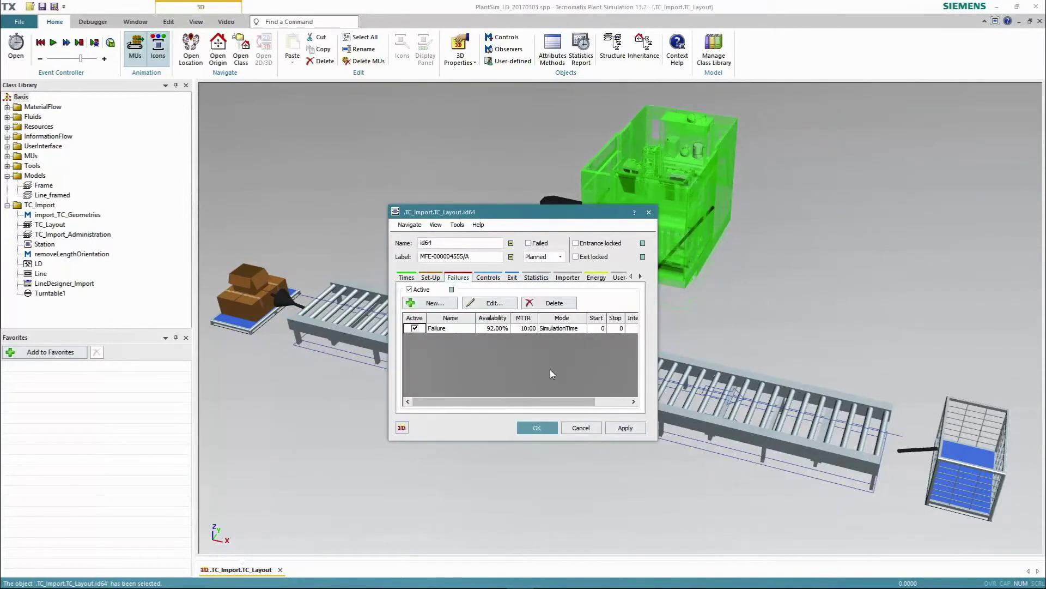
click(538, 428)
click(543, 429)
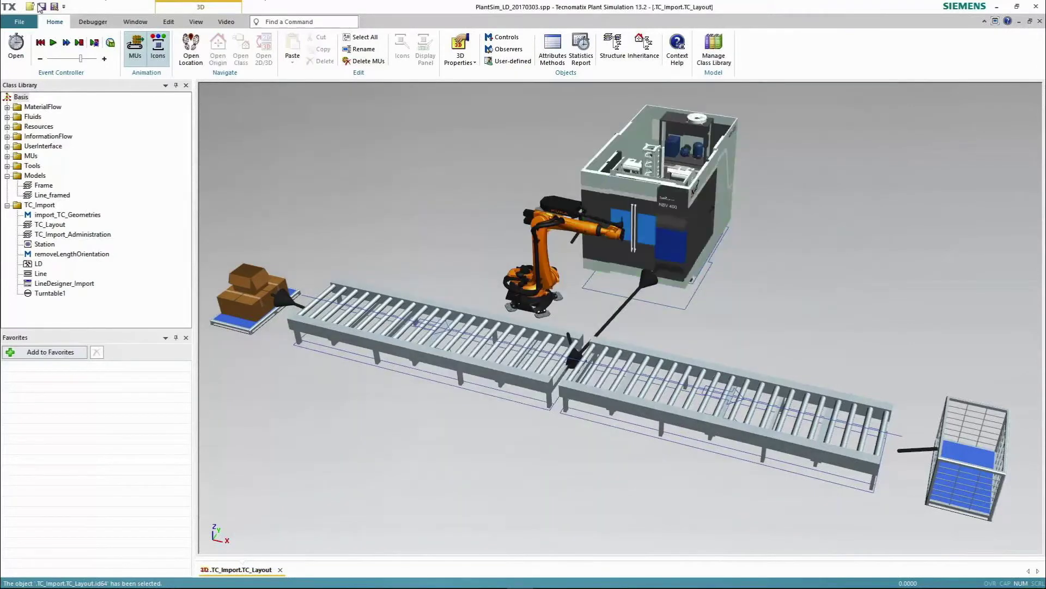
Run the material flow simulation of the layout, reduce its speed and reset it.
click(53, 42)
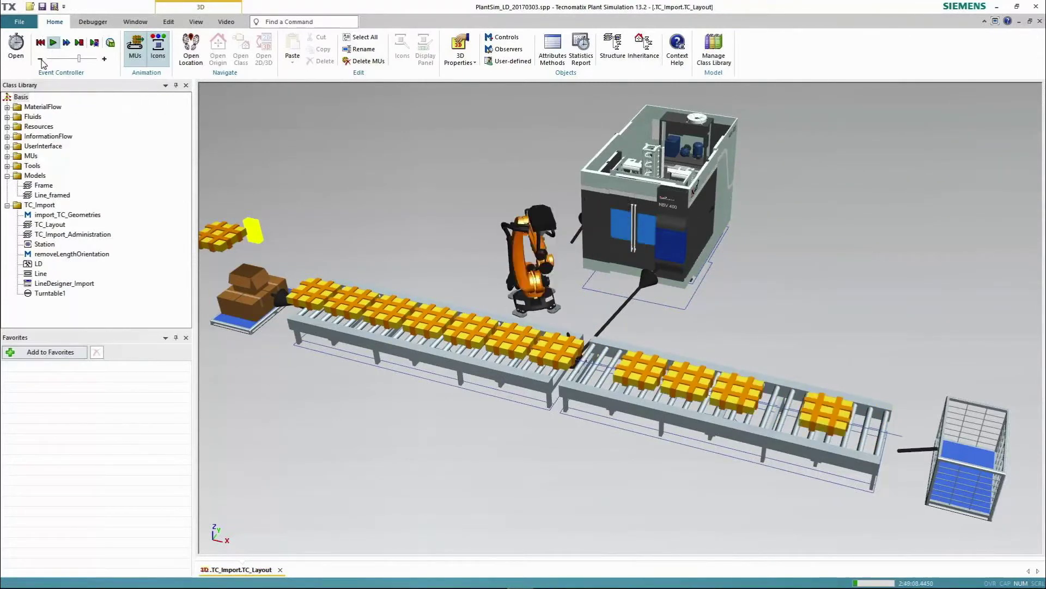
click(41, 59)
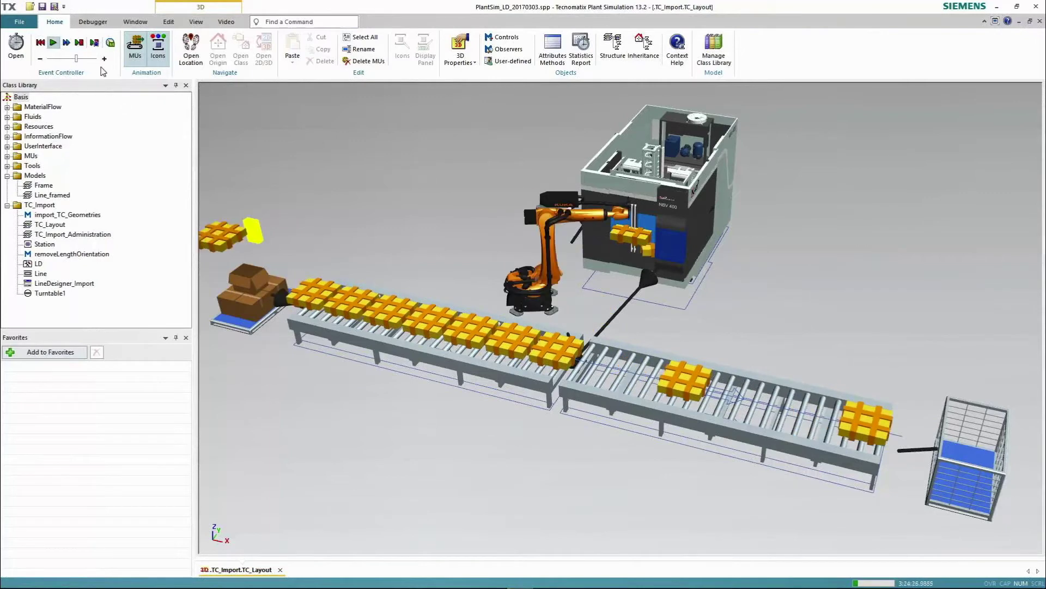
click(41, 42)
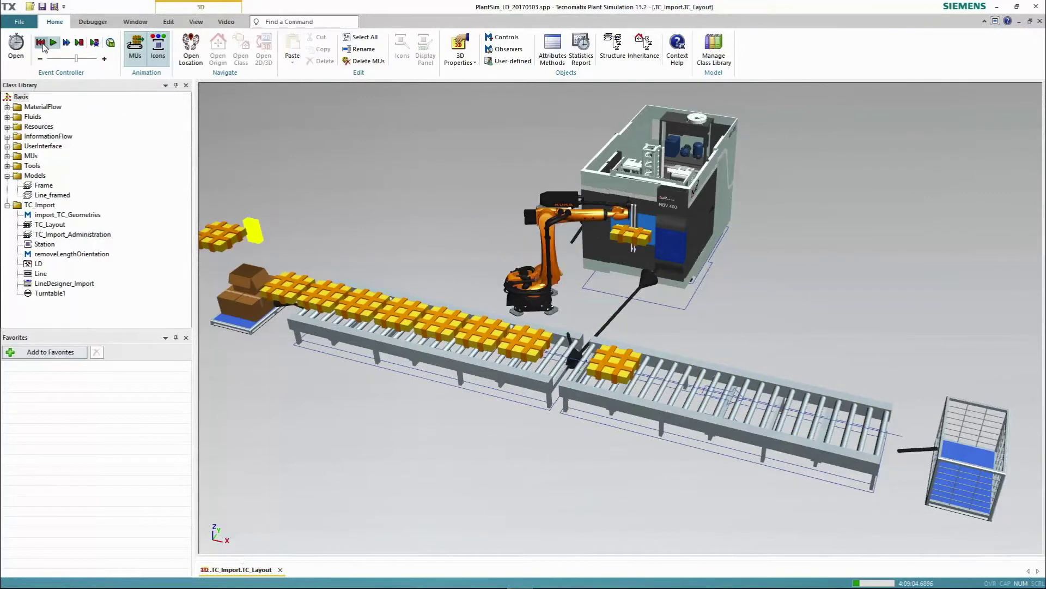
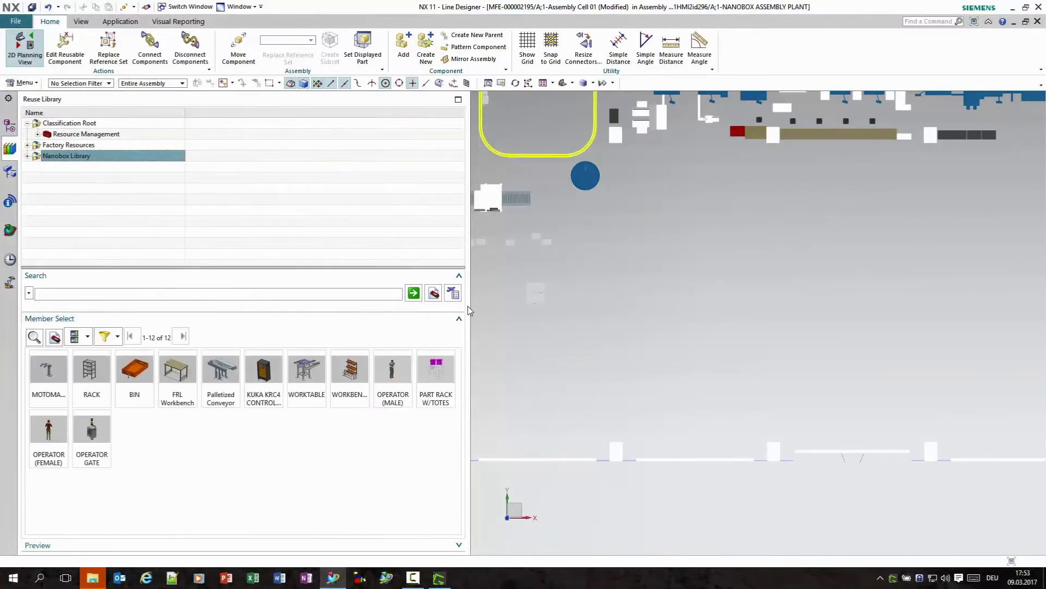
In Line Designer, add a Palletized Conveyor from the Nanobox Library to the free floor area and rotate it to the opposite flow direction.
drag(468, 310, 262, 305)
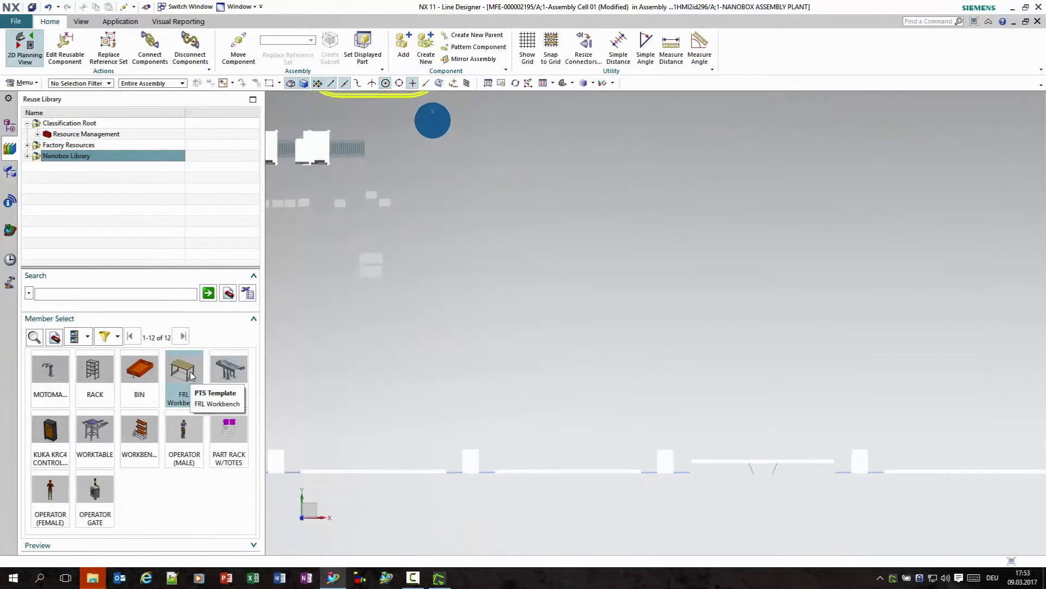
drag(229, 376, 637, 382)
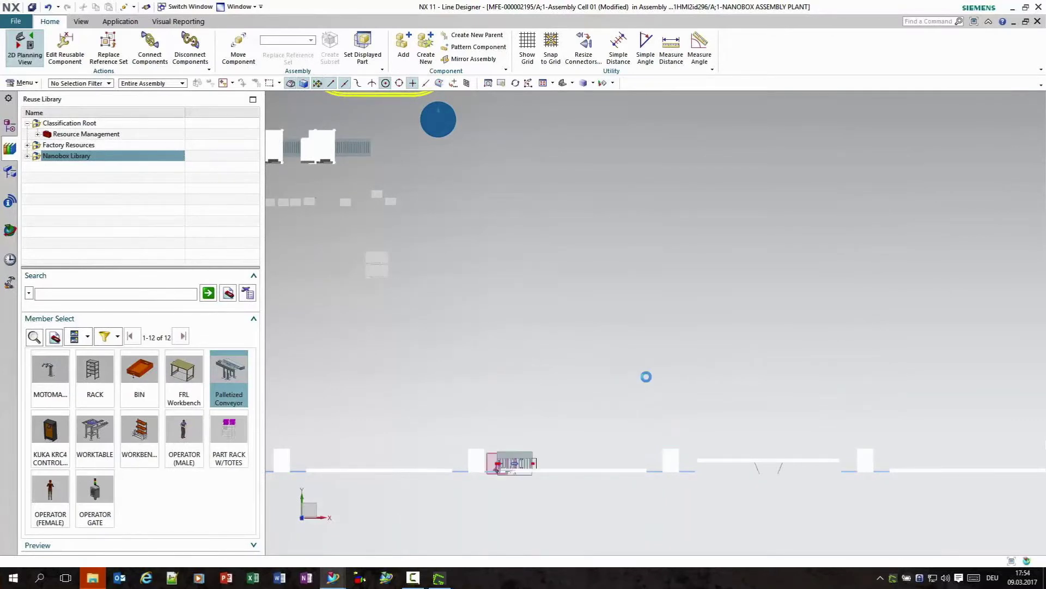
scroll(651, 369, up, 2)
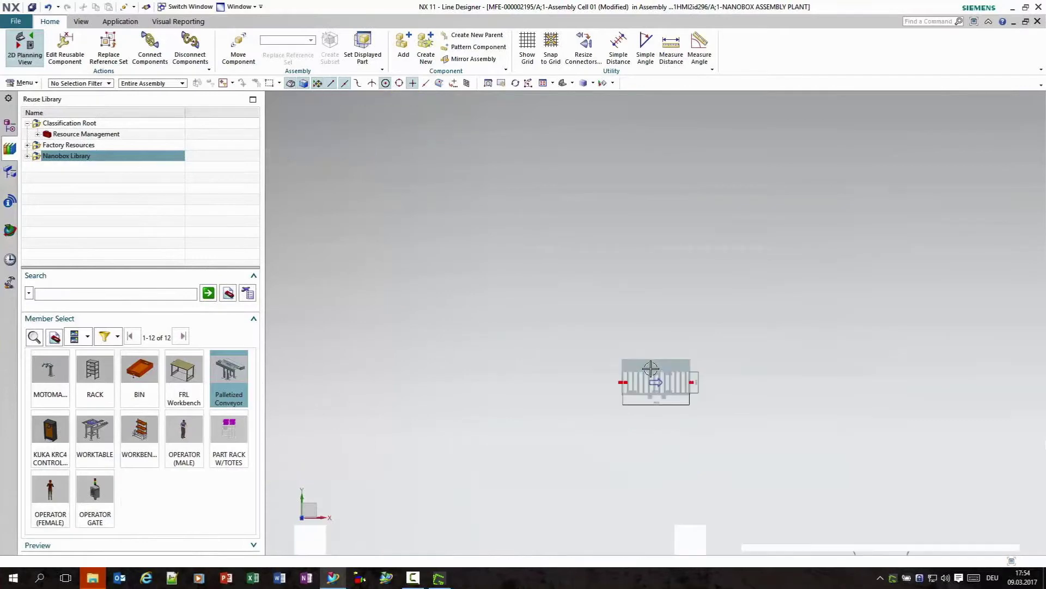
click(651, 367)
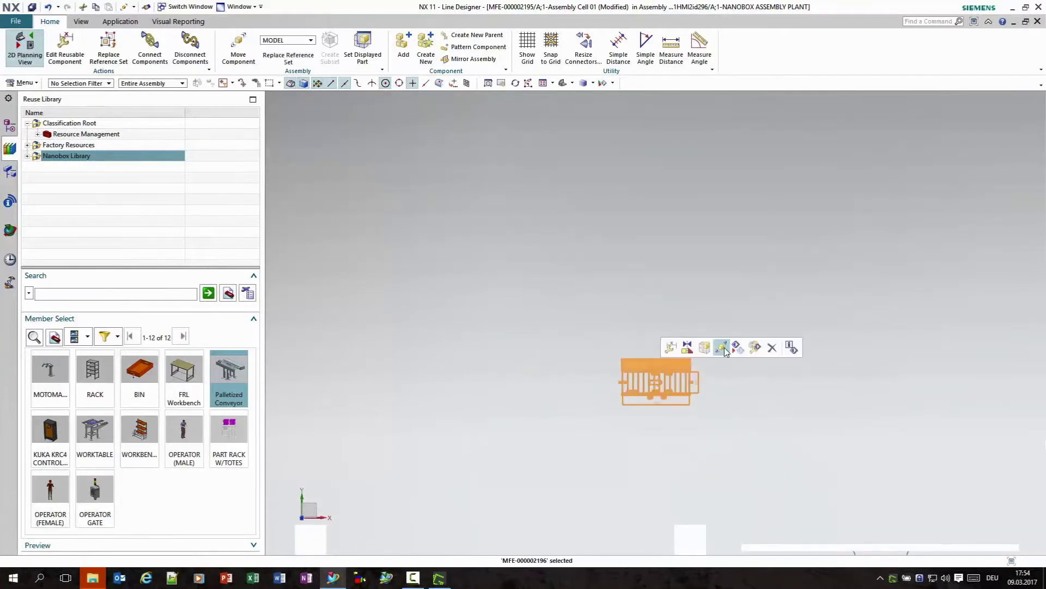
click(728, 351)
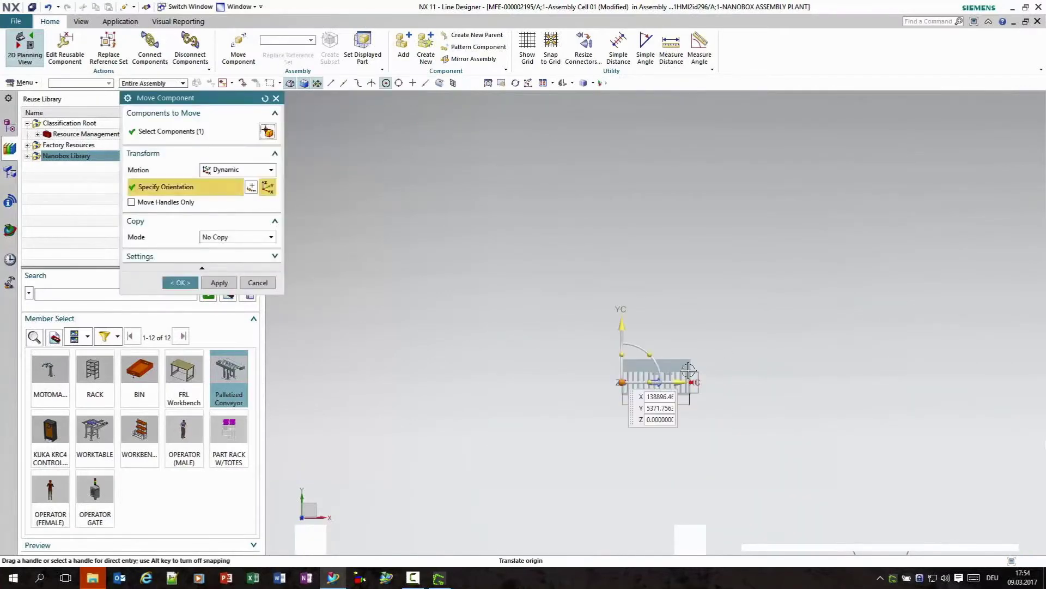
drag(647, 344, 567, 409)
middle_click(567, 409)
Set the placed palletized conveyor's width to 750 mm.
click(572, 398)
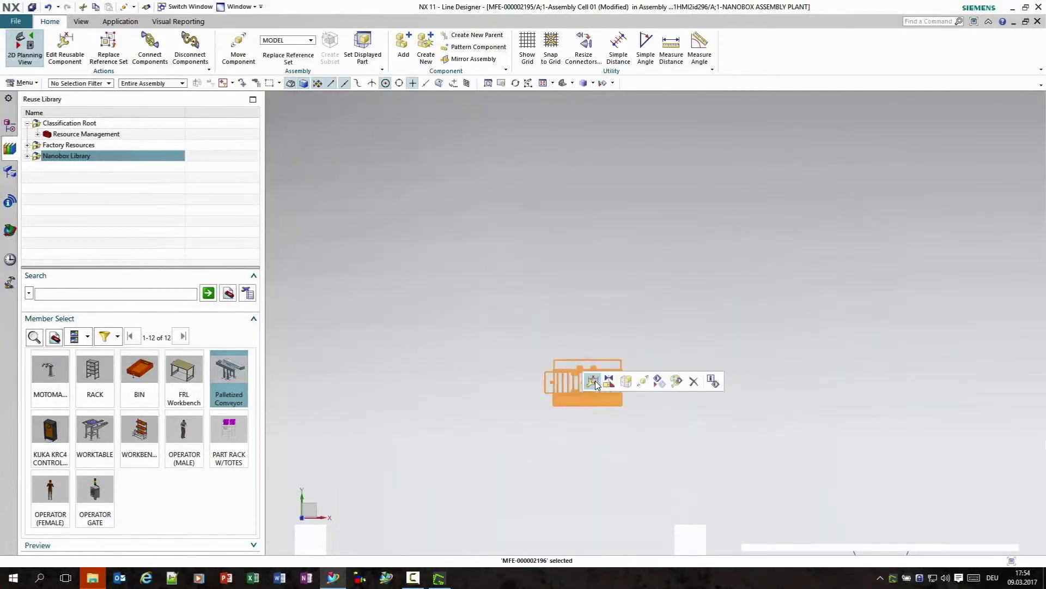
click(594, 383)
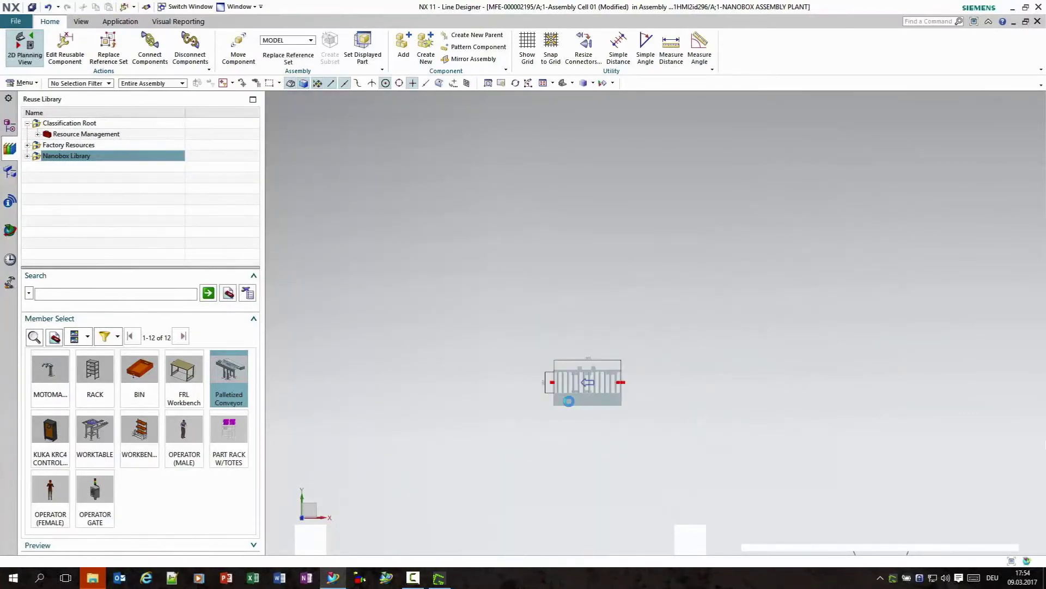
text(750)
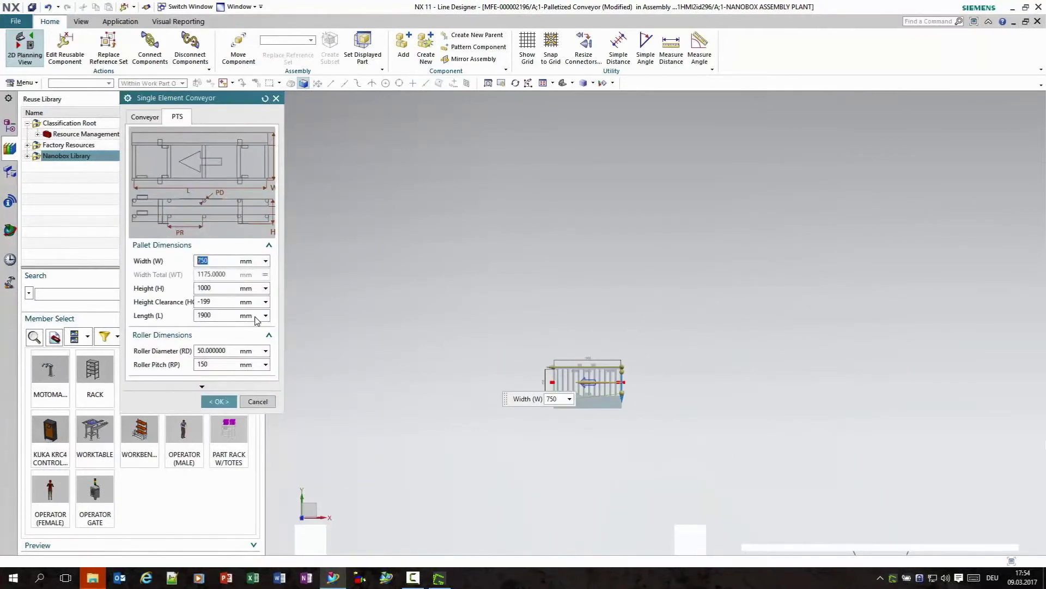
click(224, 401)
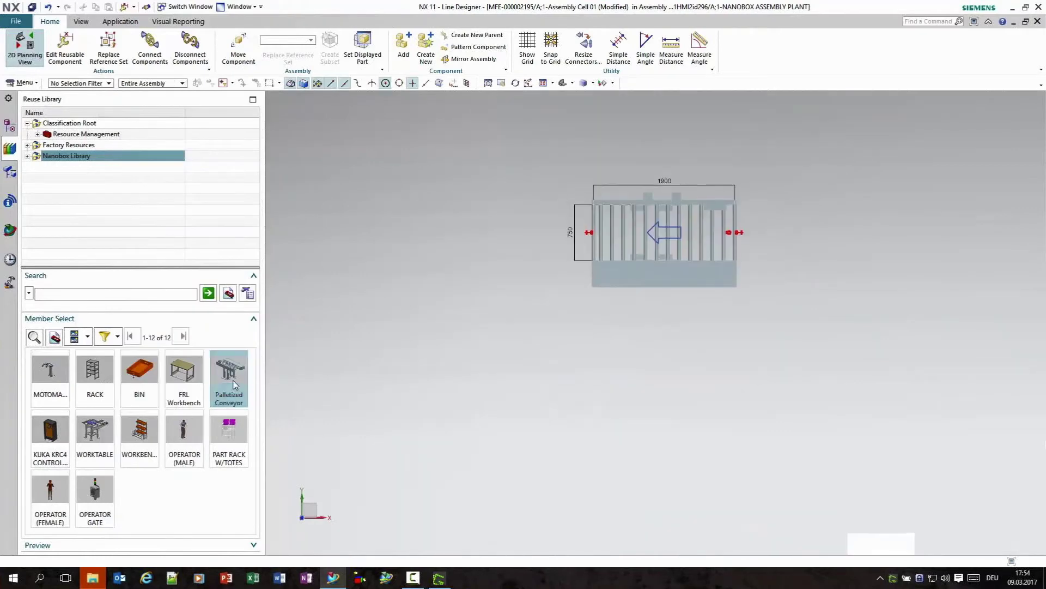
Add a second Palletized Conveyor connected to the first one and place a worktable along the line's upper edge.
drag(234, 385, 609, 341)
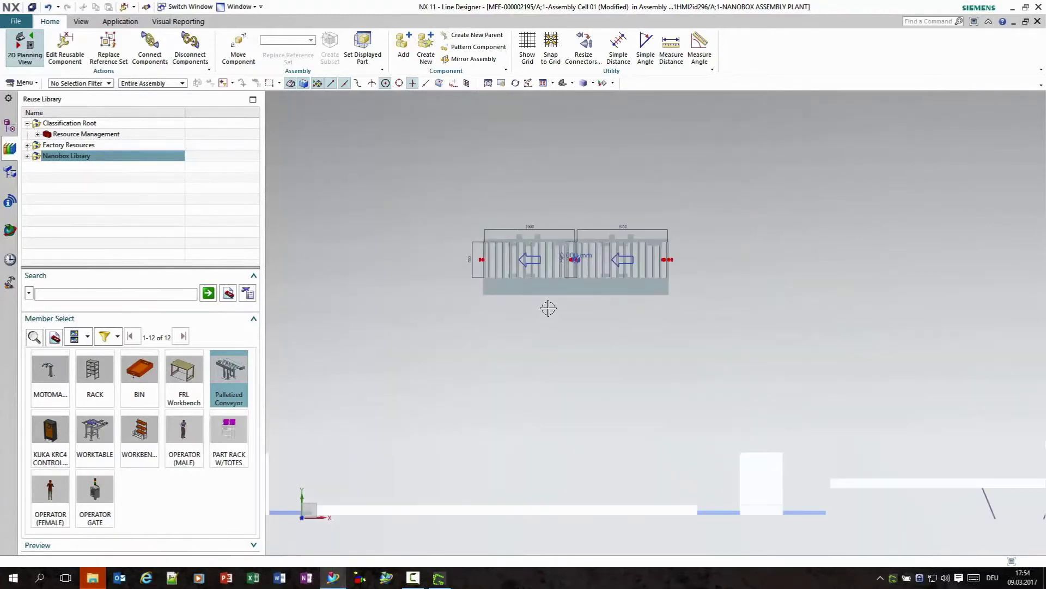
drag(95, 436, 554, 238)
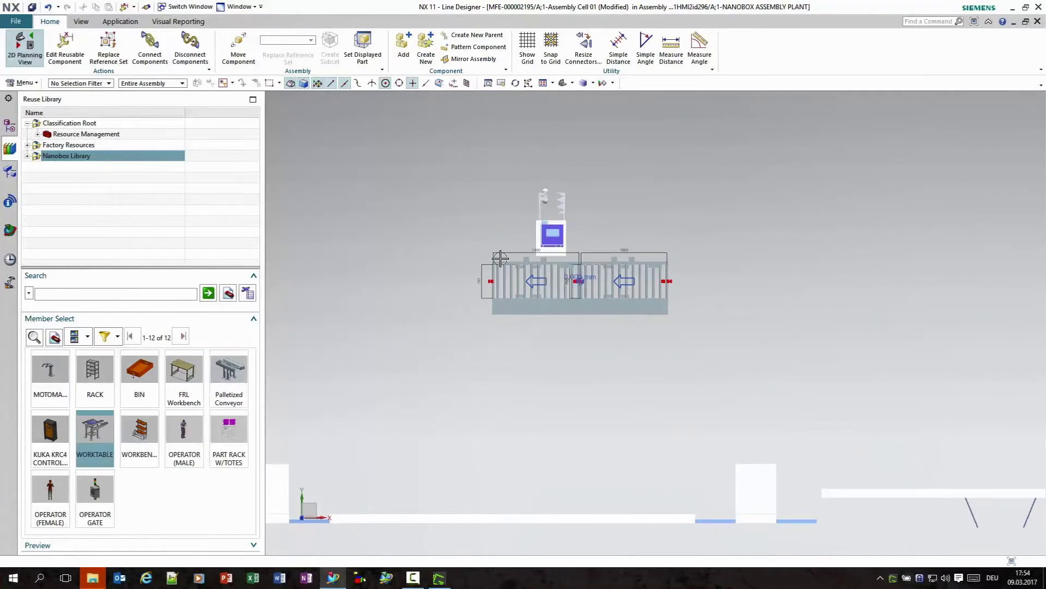
Place the Motoman robot from the library beside the worktable and rotate it to face the table.
drag(51, 376, 512, 240)
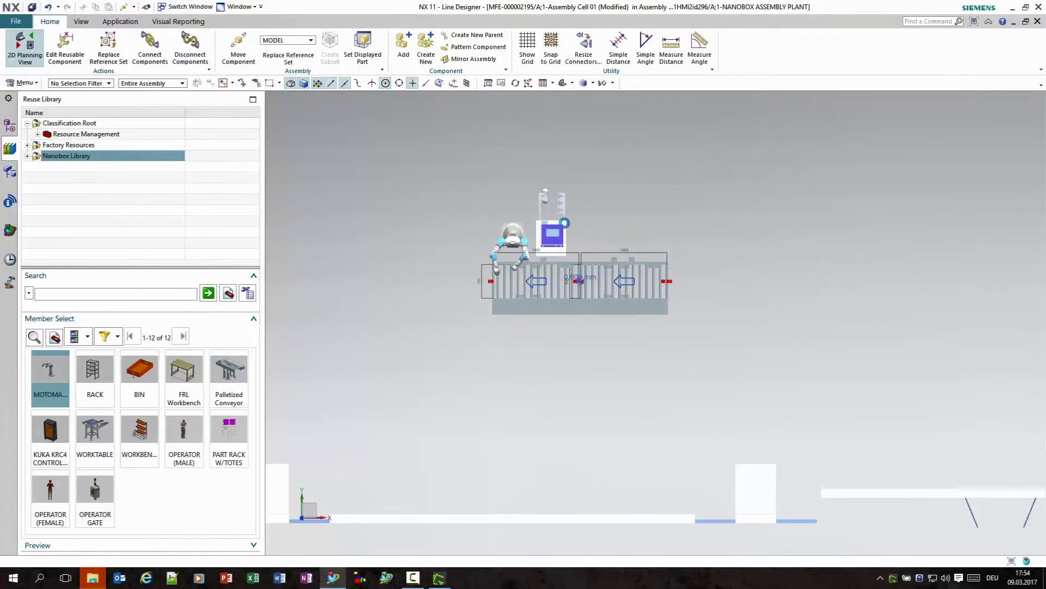
drag(507, 187, 480, 204)
middle_click(460, 211)
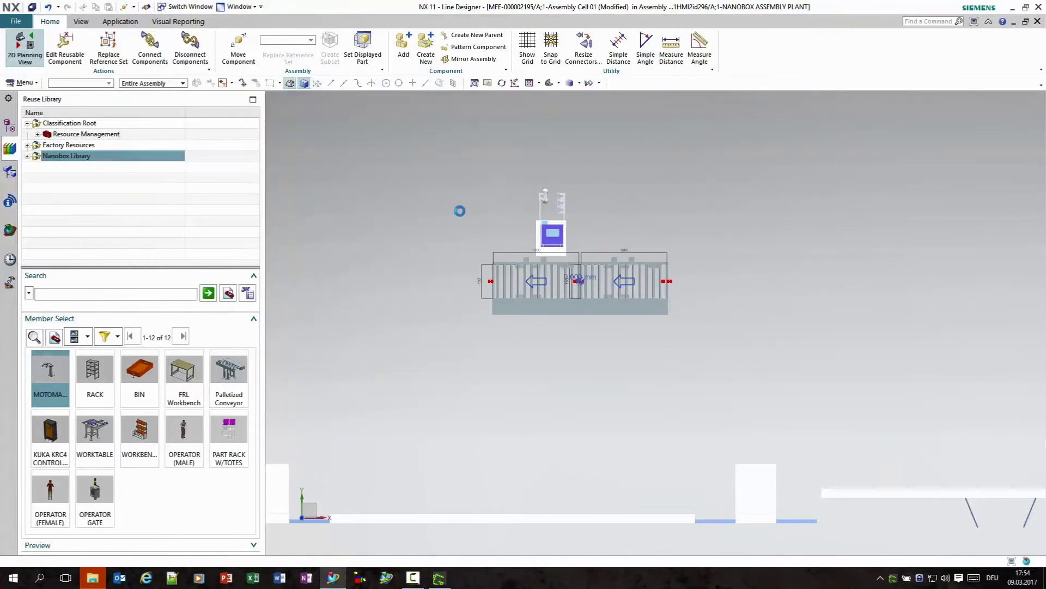
Add a third Palletized Conveyor above the robot and rotate it 90° so it runs perpendicular to the line.
drag(229, 373, 562, 188)
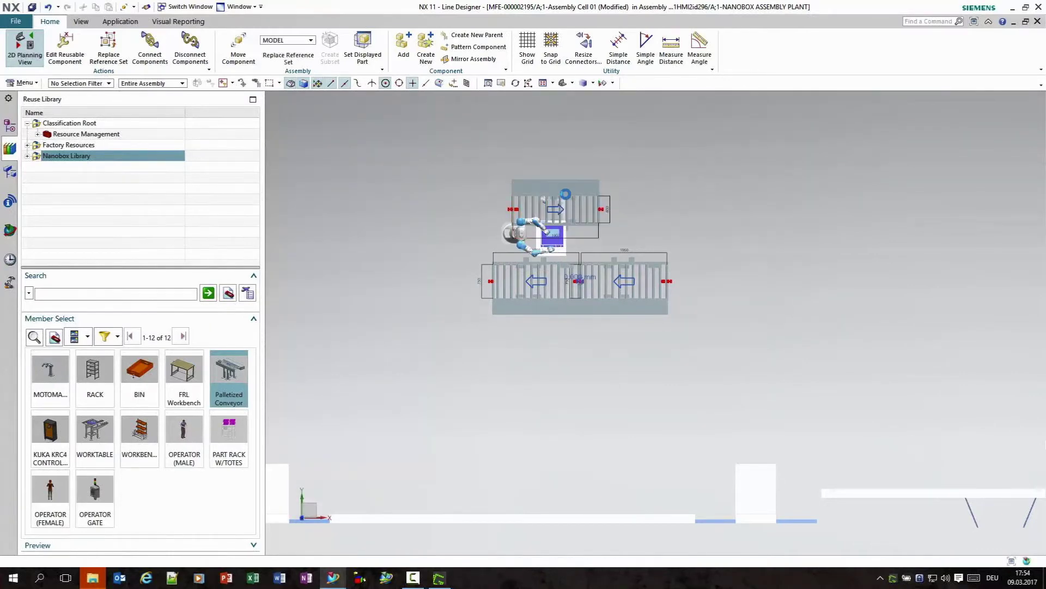
drag(540, 182, 481, 179)
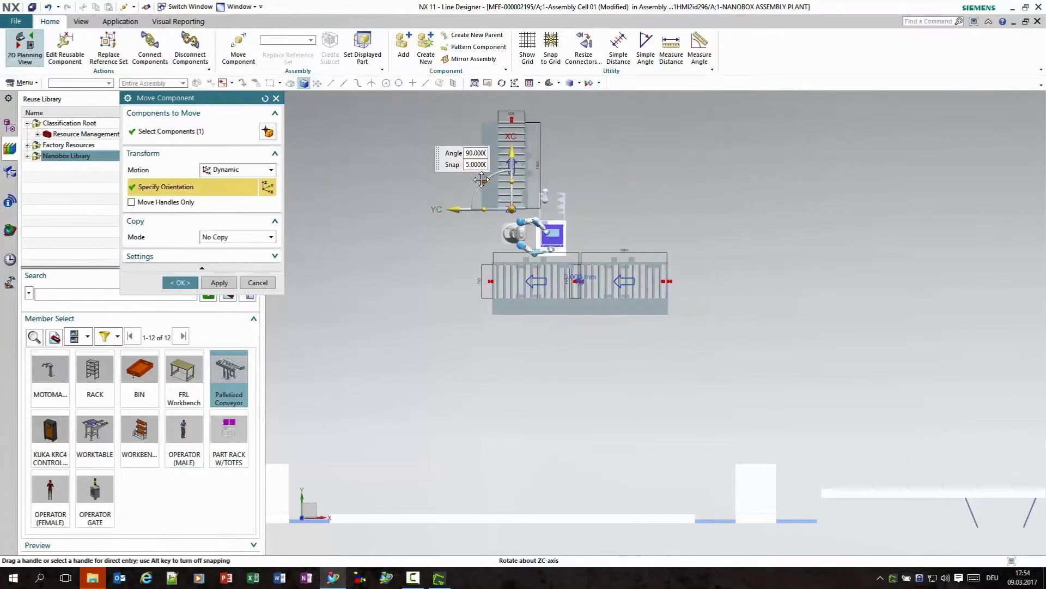
middle_click(444, 181)
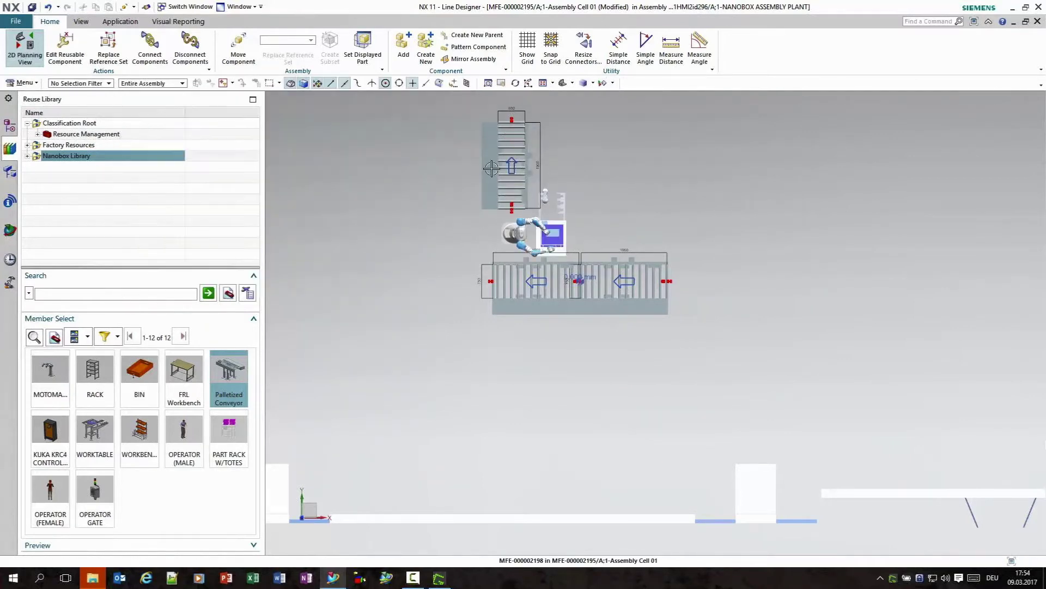
click(564, 154)
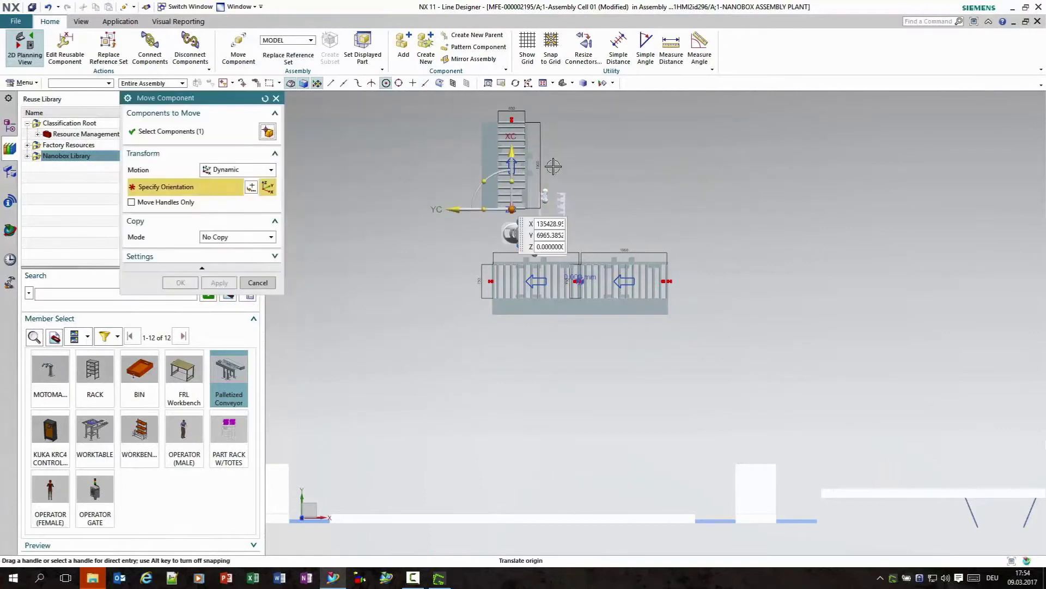
middle_click(553, 166)
Shorten the perpendicular conveyor to a length of 1000 mm.
click(492, 169)
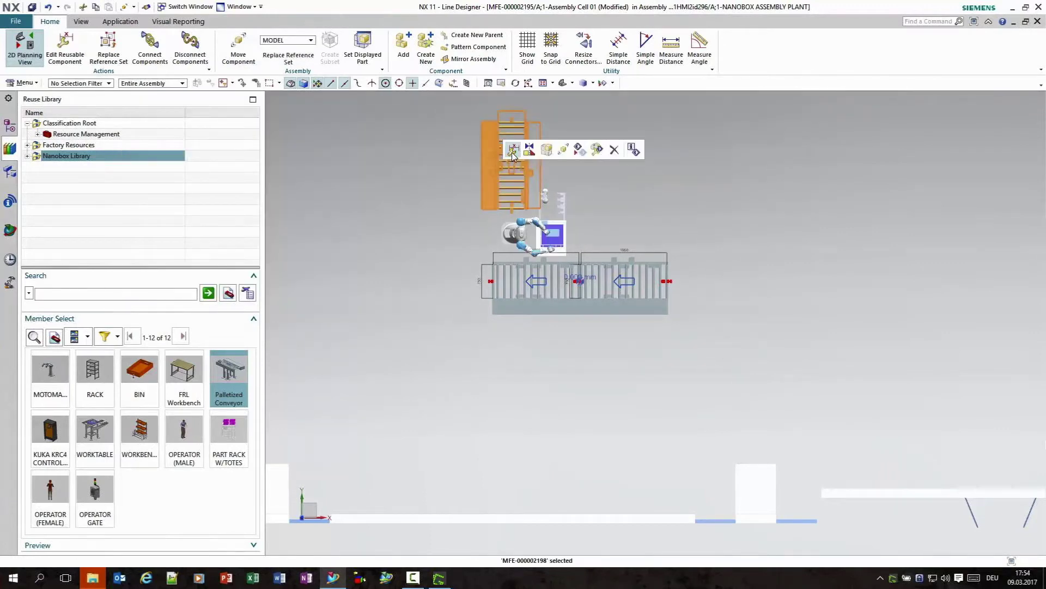
click(512, 151)
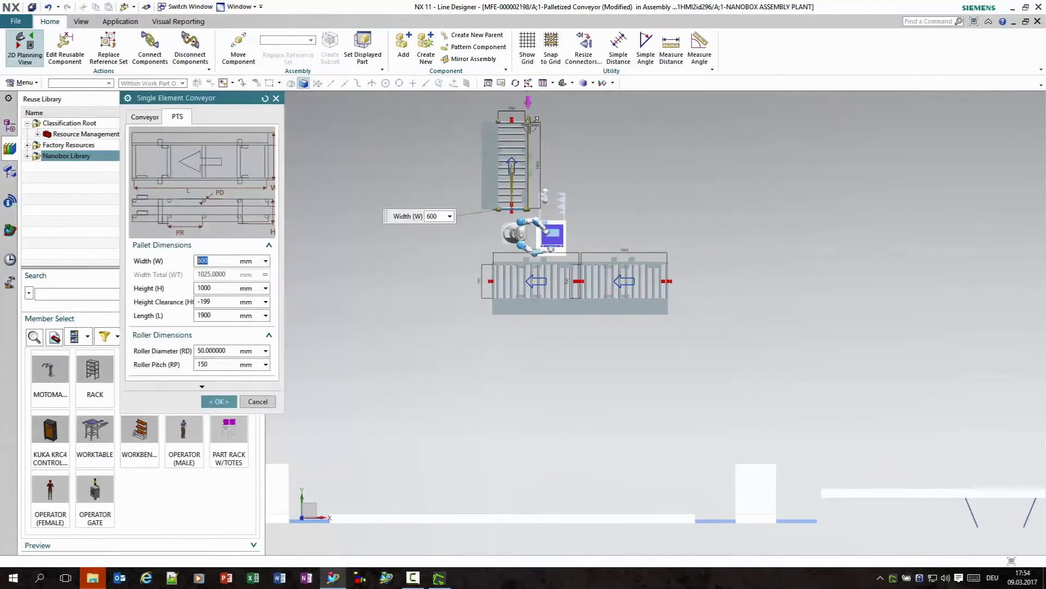
drag(530, 124, 526, 137)
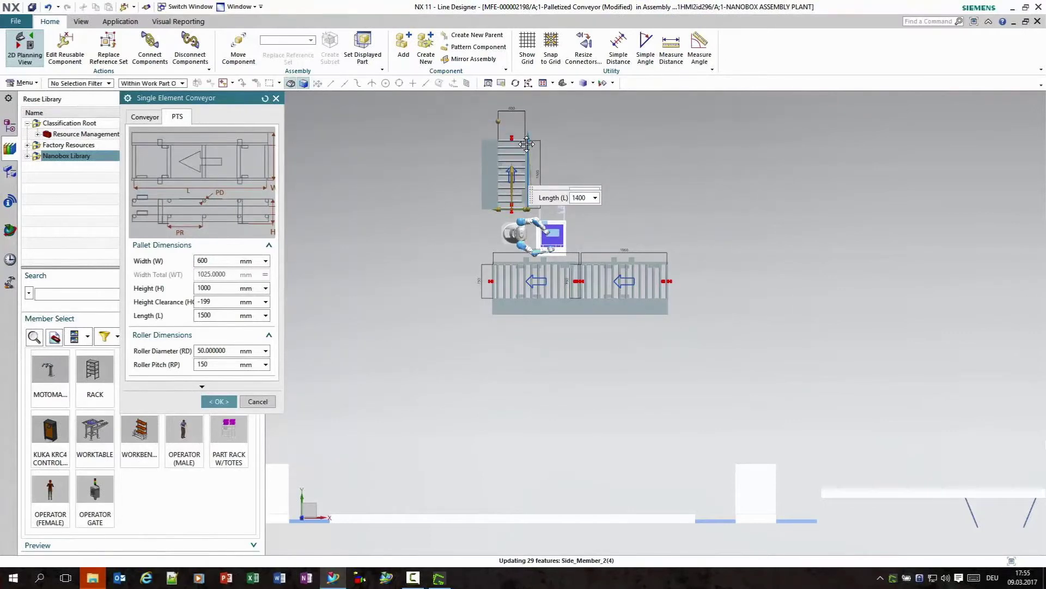
text(100)
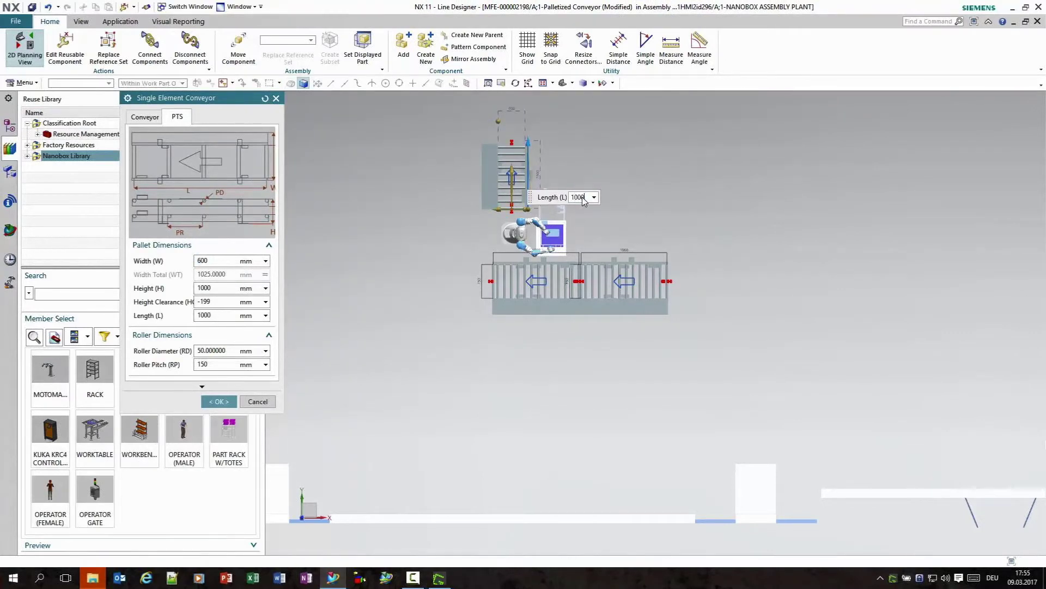
text(0)
key(Return)
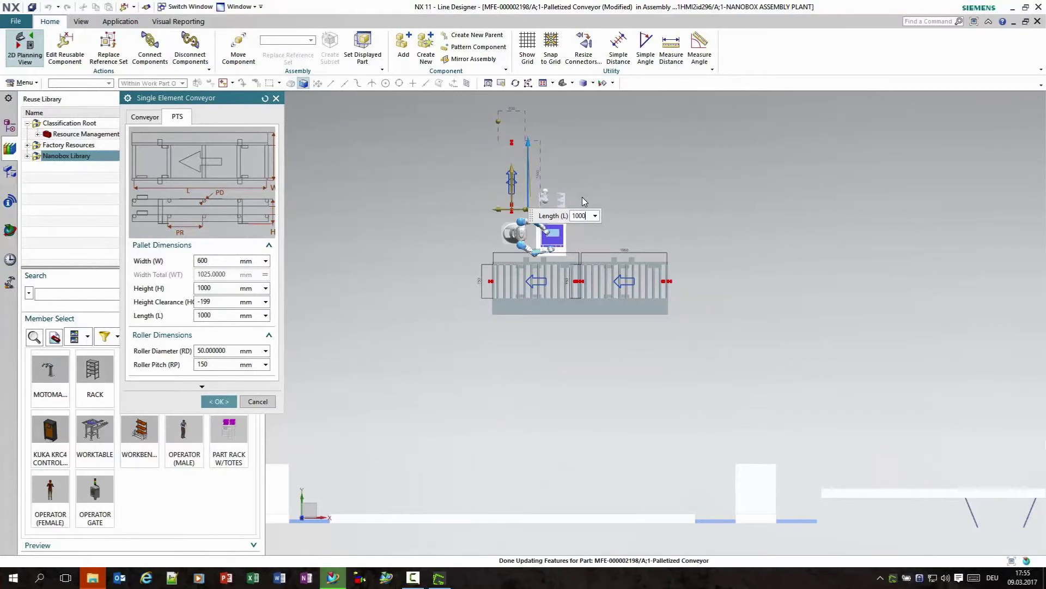
Finish the perpendicular conveyor's edit and hide the sketch outlines and dimensions of the conveyors.
middle_click(582, 202)
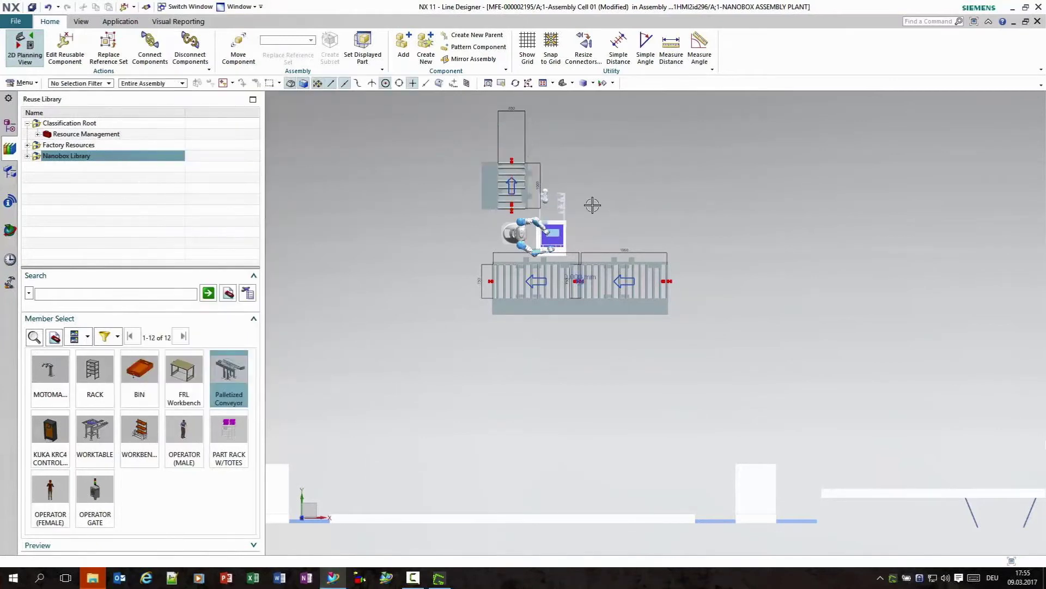
key(ctrl+w)
click(279, 278)
click(300, 309)
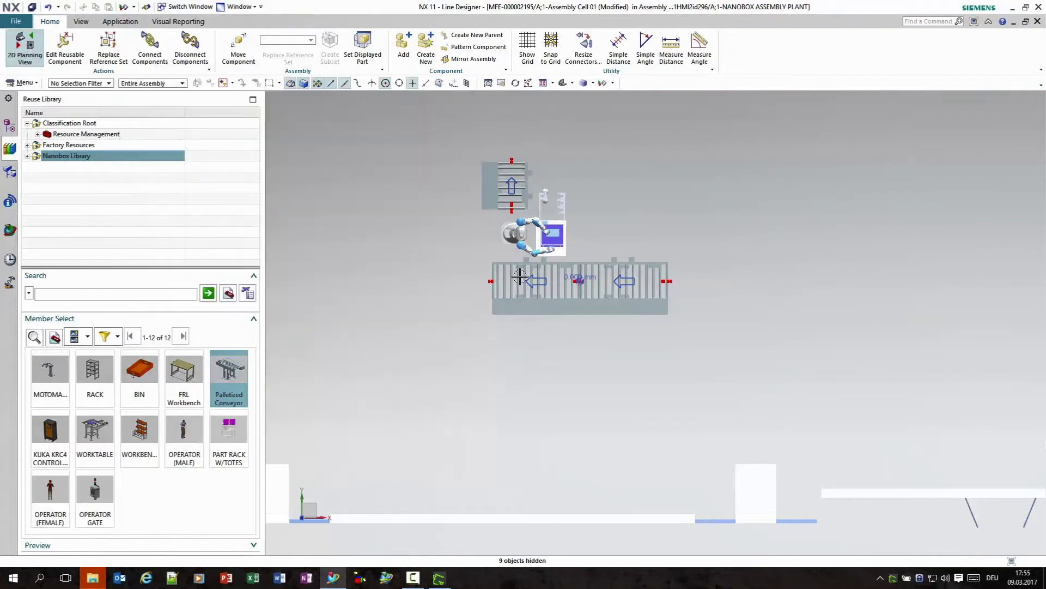
Add an FRL Workbench from the library, rotate it 90°, and position it above the conveyor line's infeed end.
drag(605, 261, 671, 247)
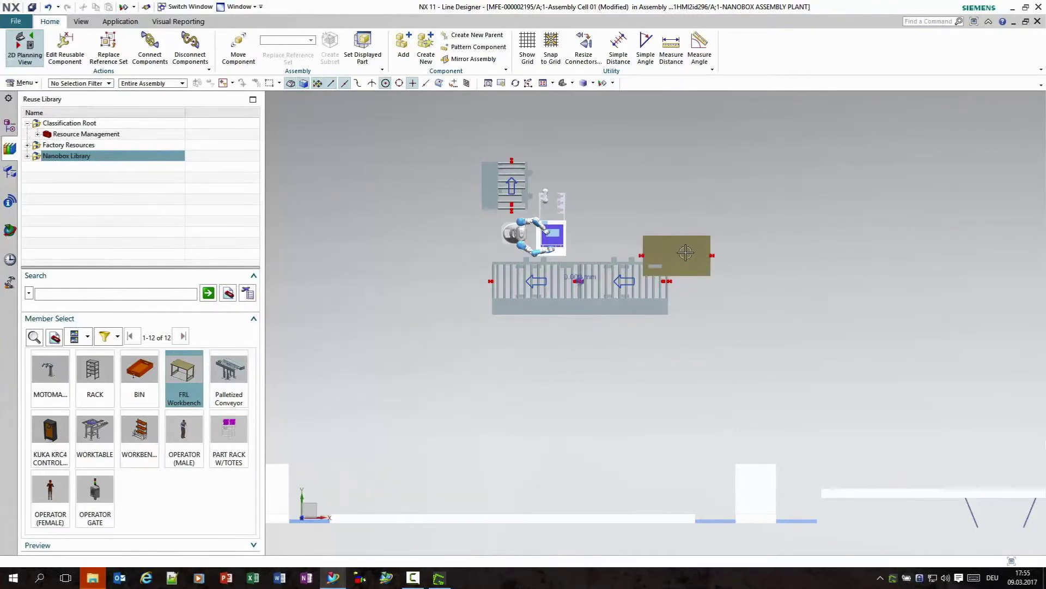
click(696, 251)
click(758, 235)
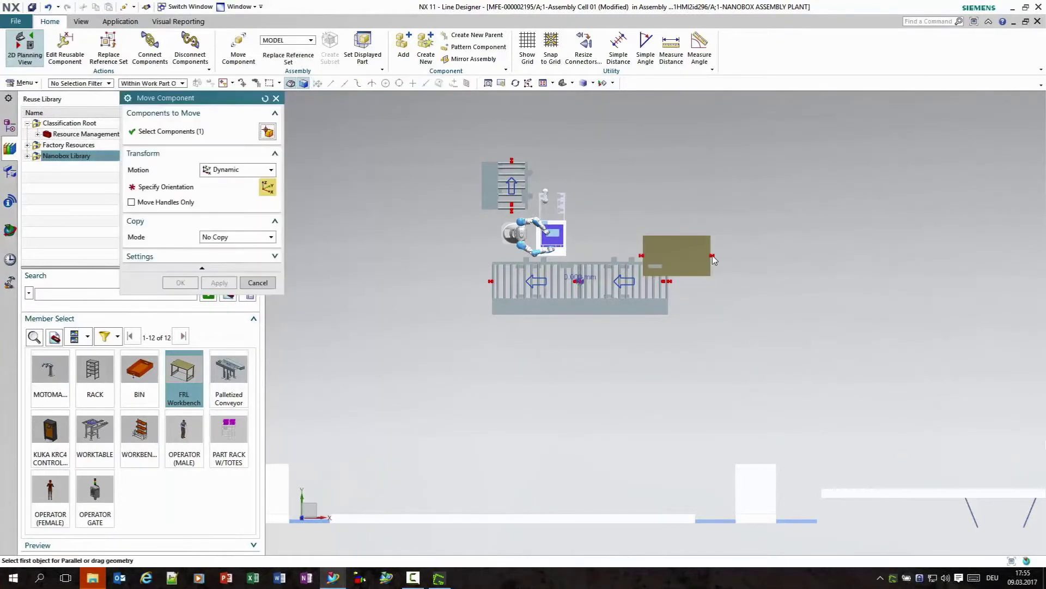
drag(669, 229, 603, 213)
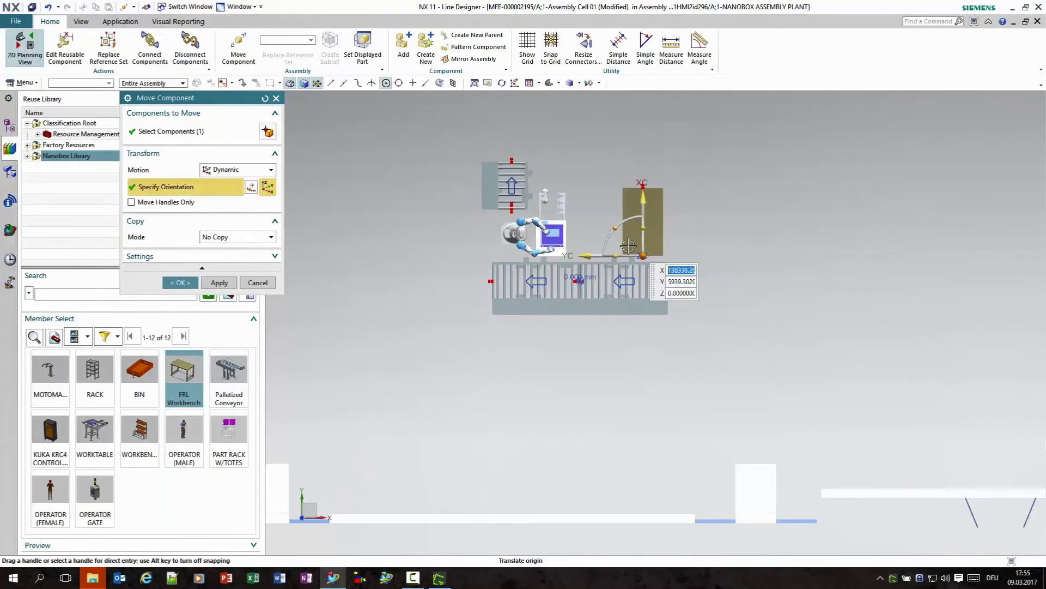
drag(587, 252, 630, 251)
middle_click(726, 200)
Try a width of 1200 mm for the FRL Workbench before setting it to 750 mm.
middle_drag(726, 201, 523, 319)
click(532, 312)
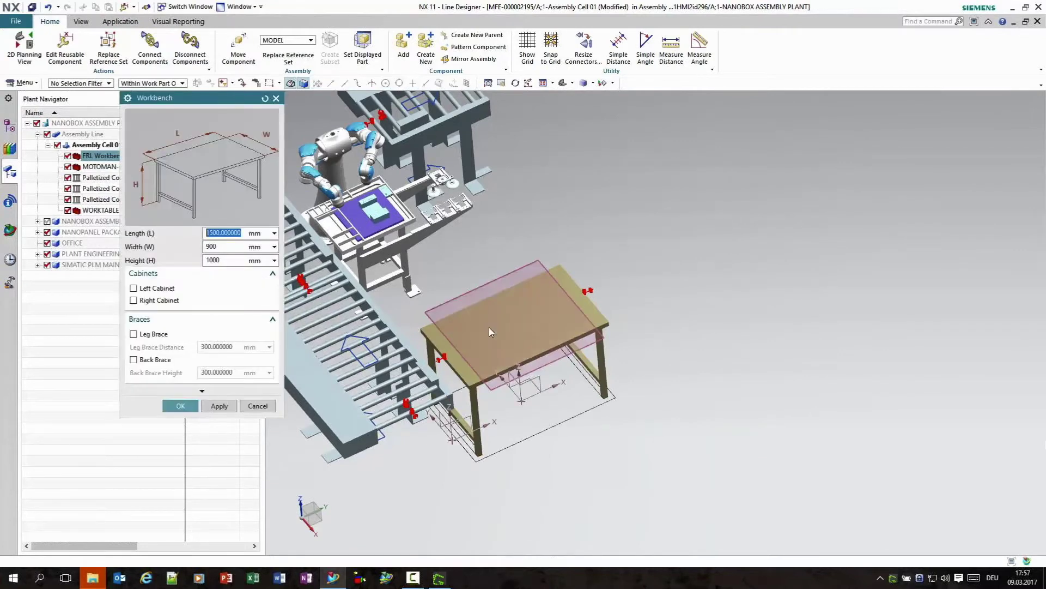
double_click(214, 246)
text(1200)
key(Return)
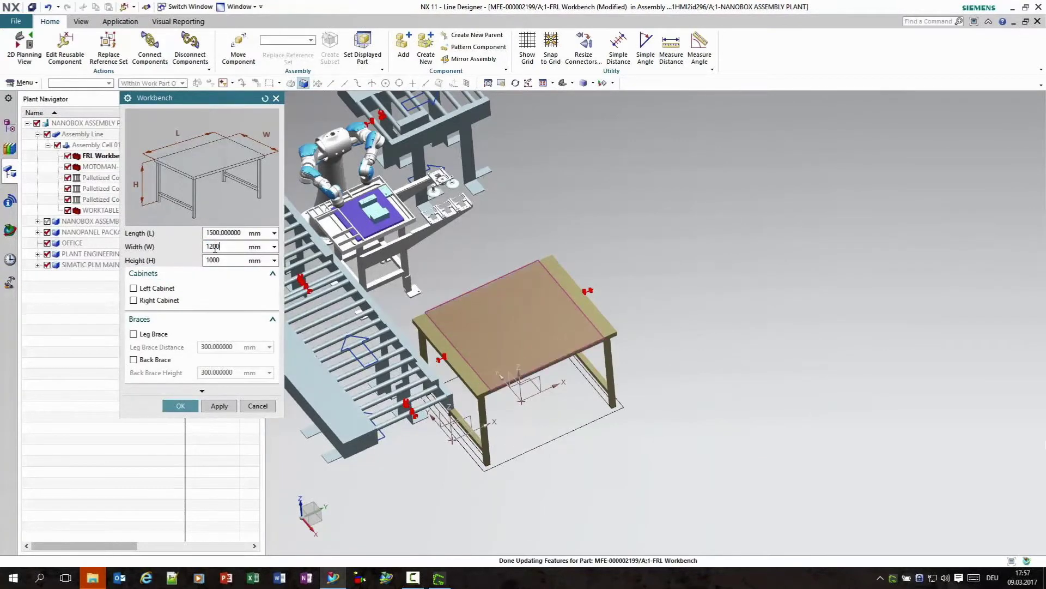
text(750)
key(Return)
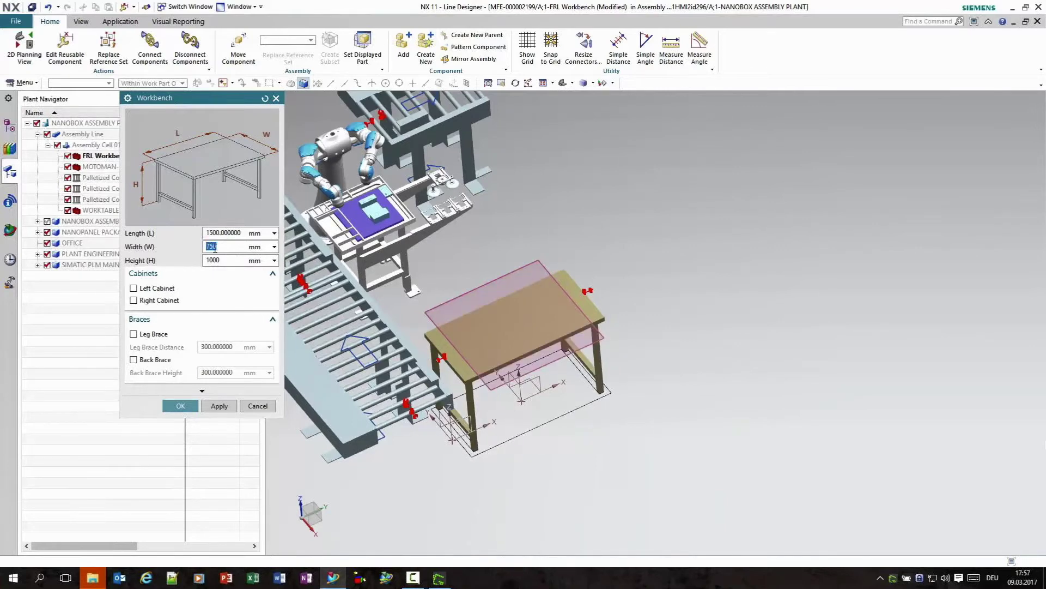
click(218, 407)
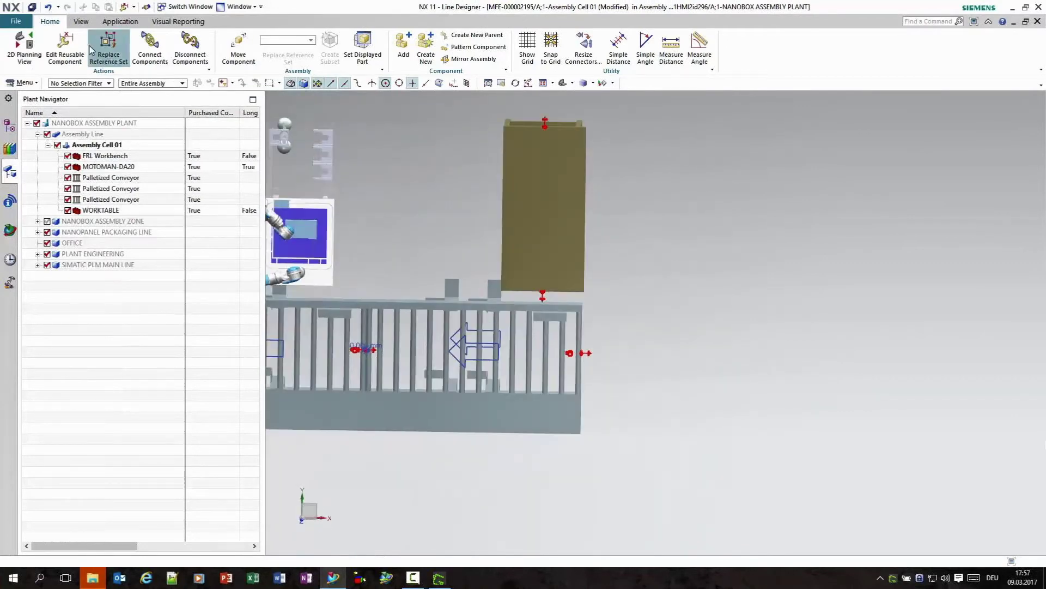
Return to the 2D planning view and connect a second FRL Workbench to the upper end of the first.
click(24, 46)
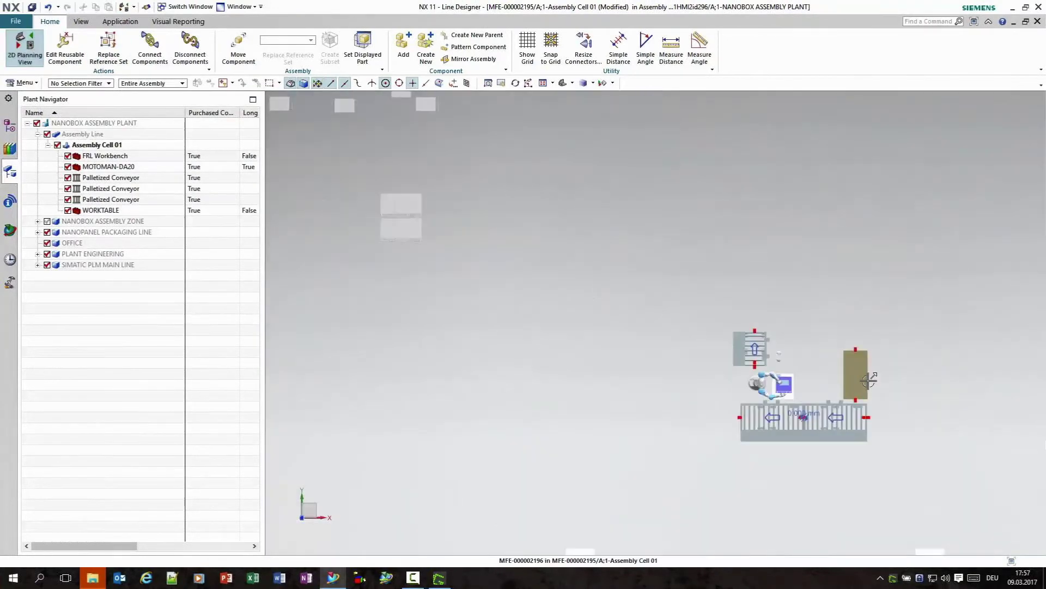
click(9, 148)
drag(183, 376, 732, 299)
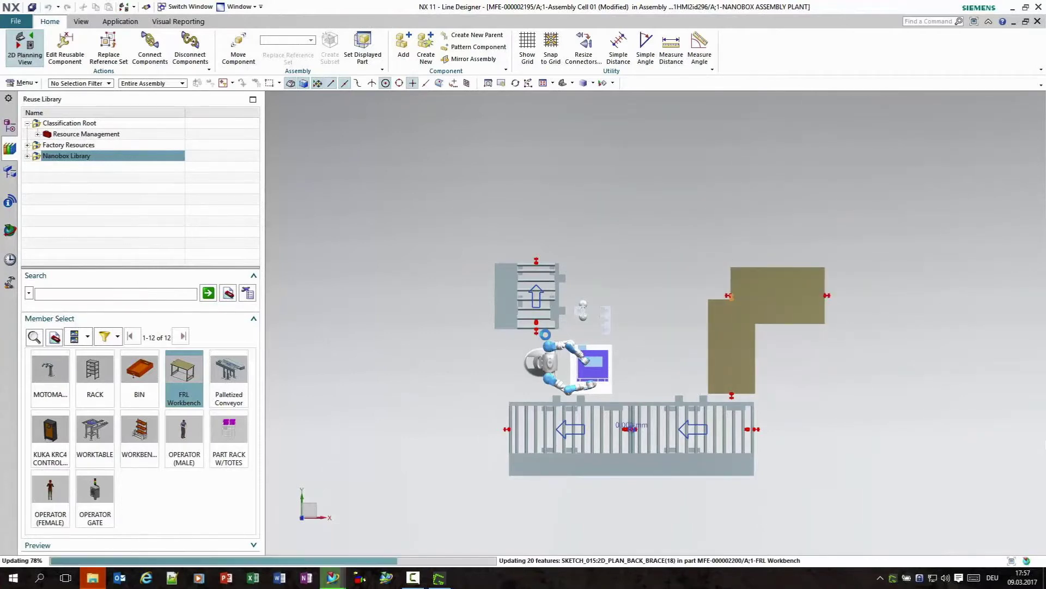
Place a bin from the library onto the rollers of the short perpendicular conveyor.
scroll(518, 311, up, 5)
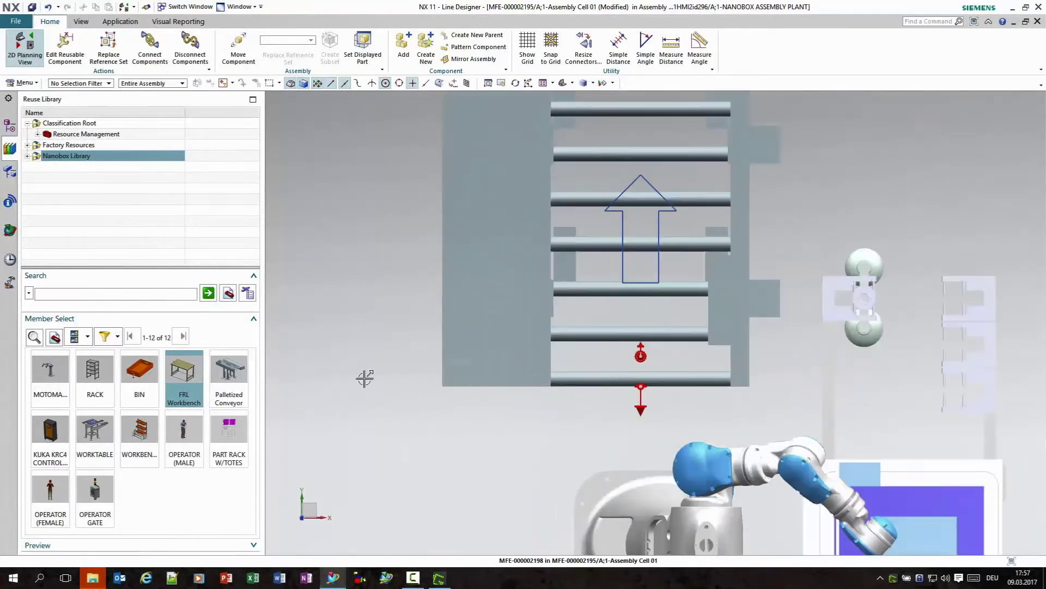
mouse_move(142, 385)
mouse_down()
mouse_move(645, 403)
mouse_move(651, 367)
mouse_move(678, 368)
mouse_up()
scroll(678, 368, down, 4)
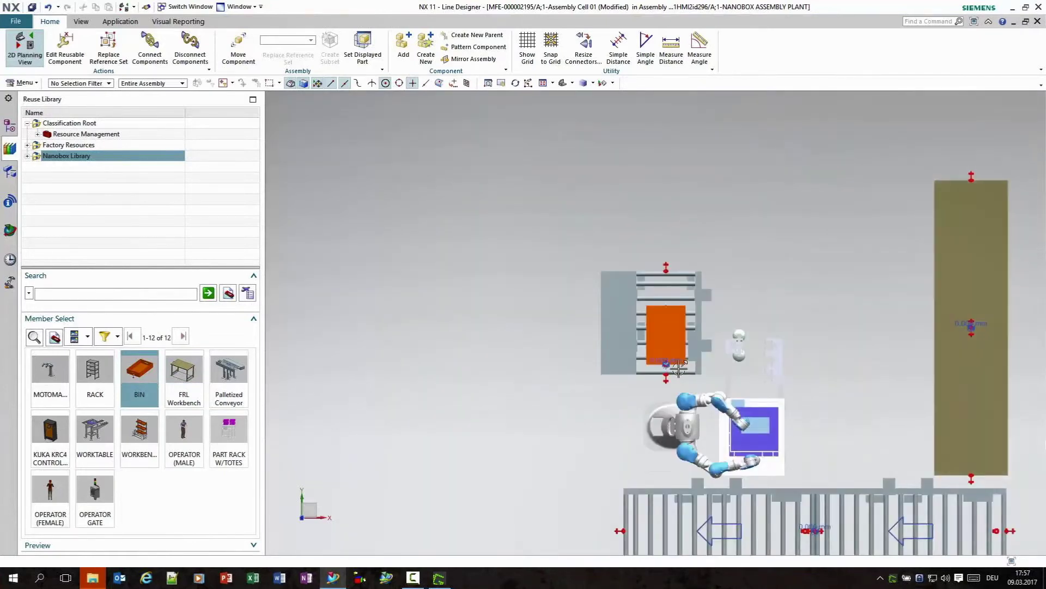
scroll(466, 326, down, 2)
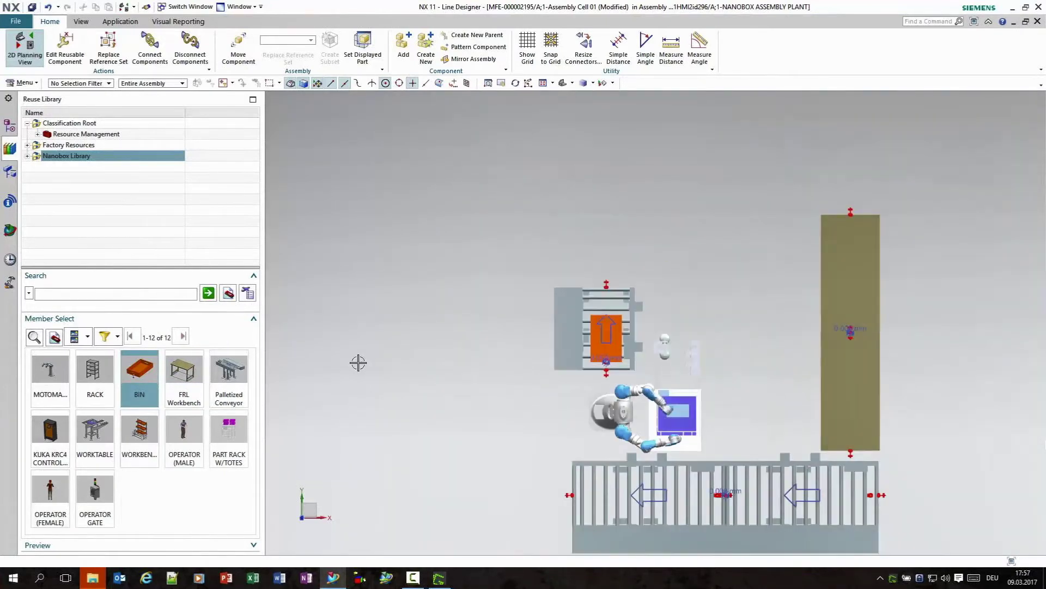
Add the library workbench with orange bins above the perpendicular conveyor and rotate it to stand diagonally.
scroll(358, 362, down, 1)
drag(131, 436, 603, 255)
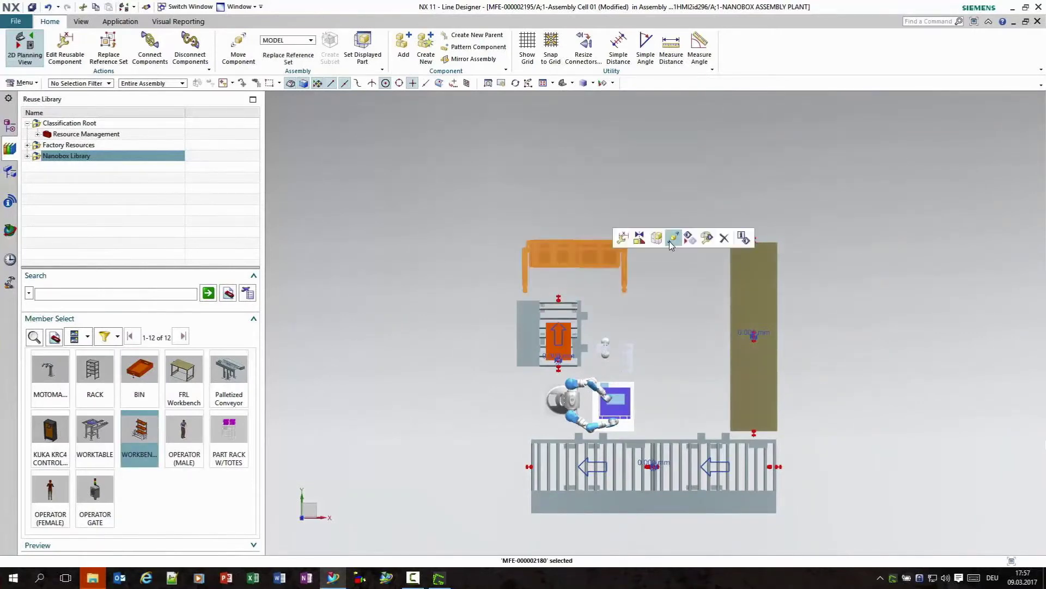
drag(550, 264, 530, 229)
middle_click(648, 259)
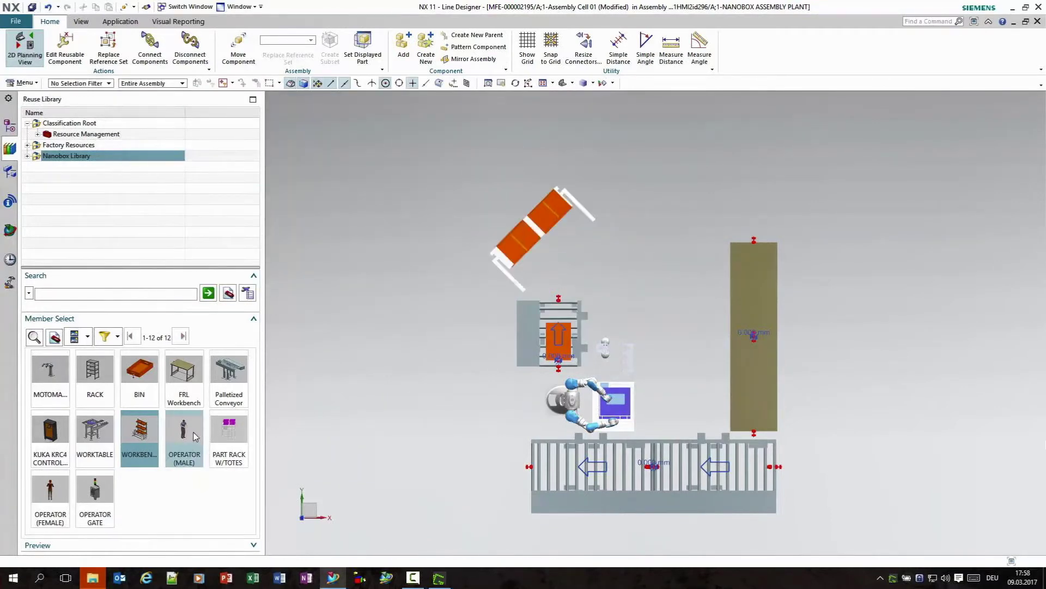
Place the female operator at the diagonal workbench and rotate her 135° to face it.
drag(51, 490, 560, 255)
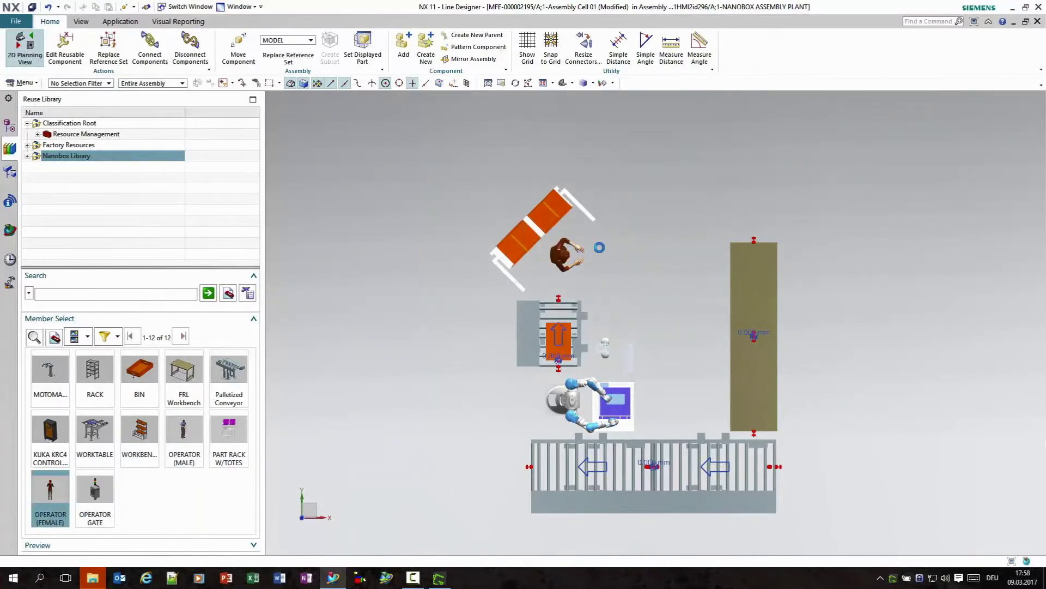
drag(590, 223, 465, 255)
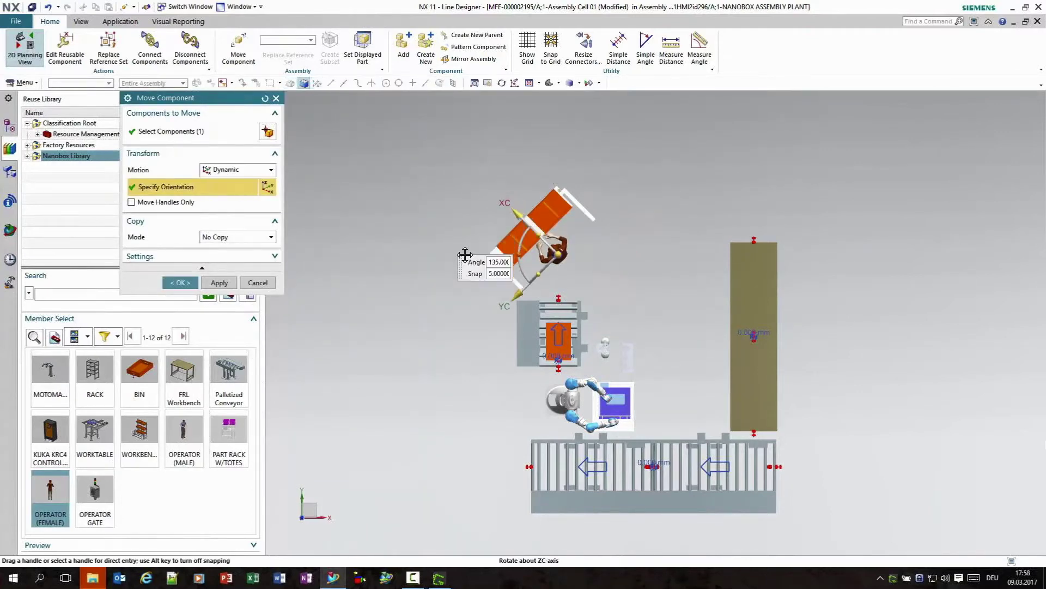
middle_click(430, 317)
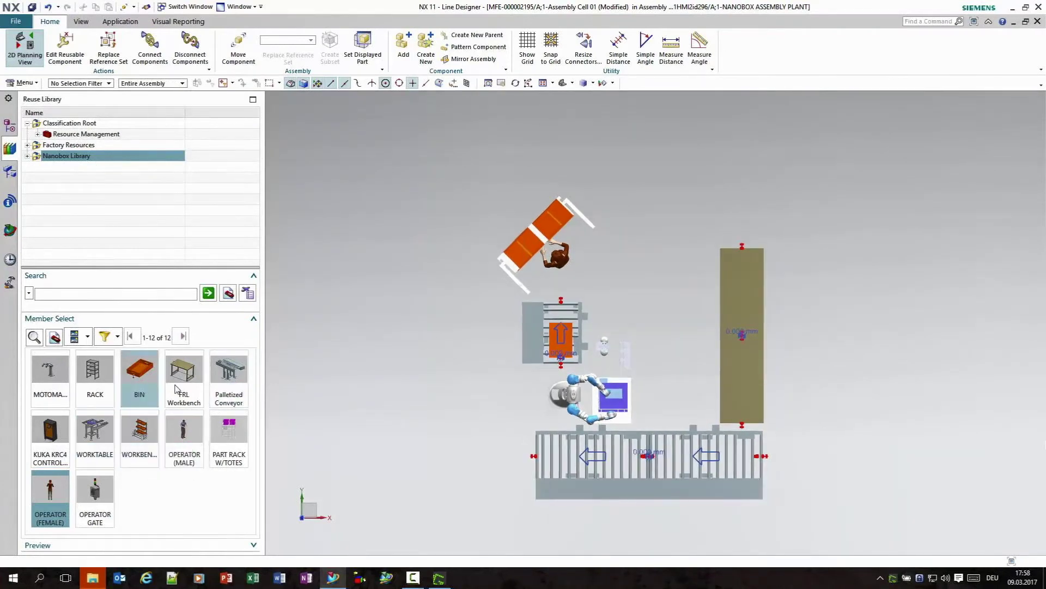
Add a Part Rack w/Totes, rotate it -45°, and position it above the end of the long FRL workbenches.
click(226, 450)
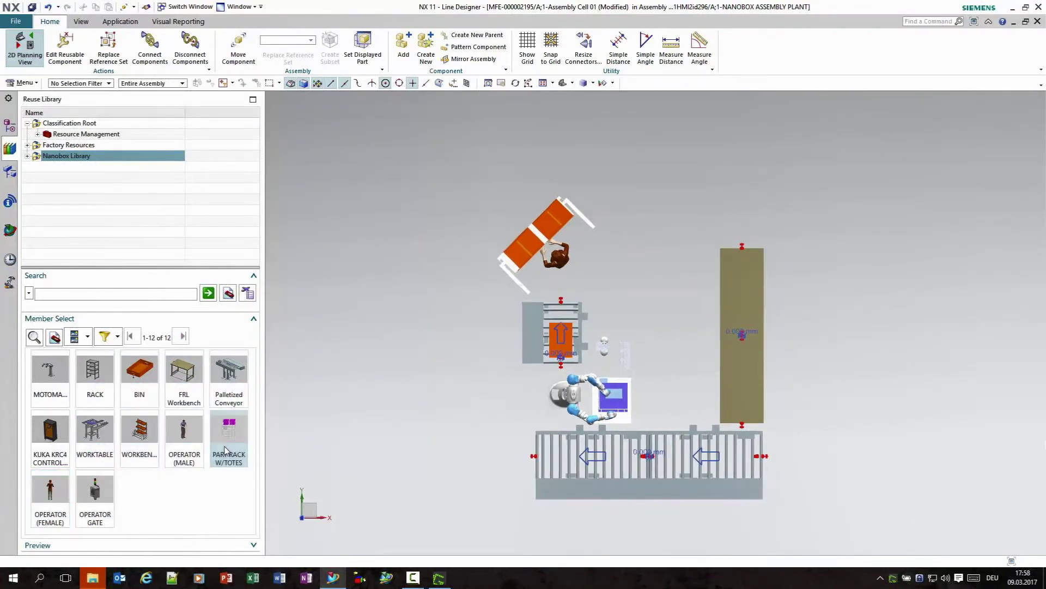
drag(244, 441, 741, 210)
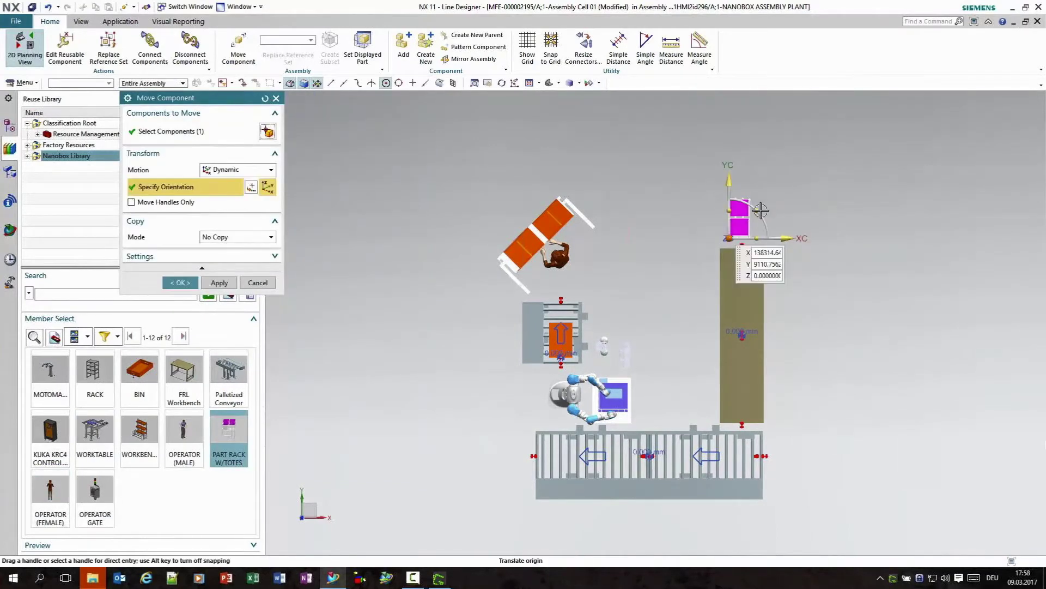
drag(760, 213, 770, 238)
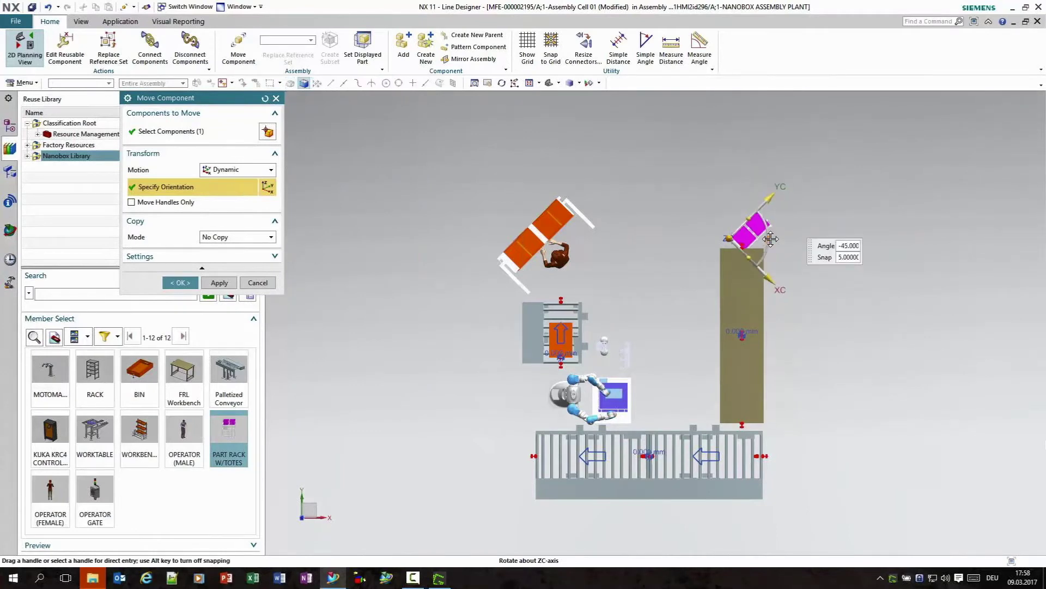
click(728, 235)
drag(728, 235, 663, 278)
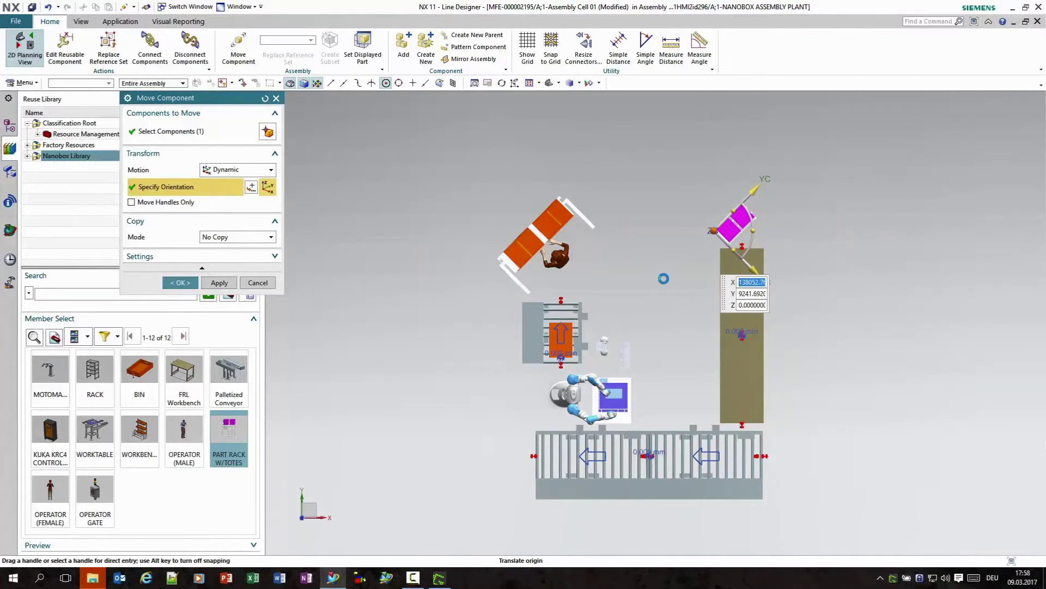
middle_click(663, 279)
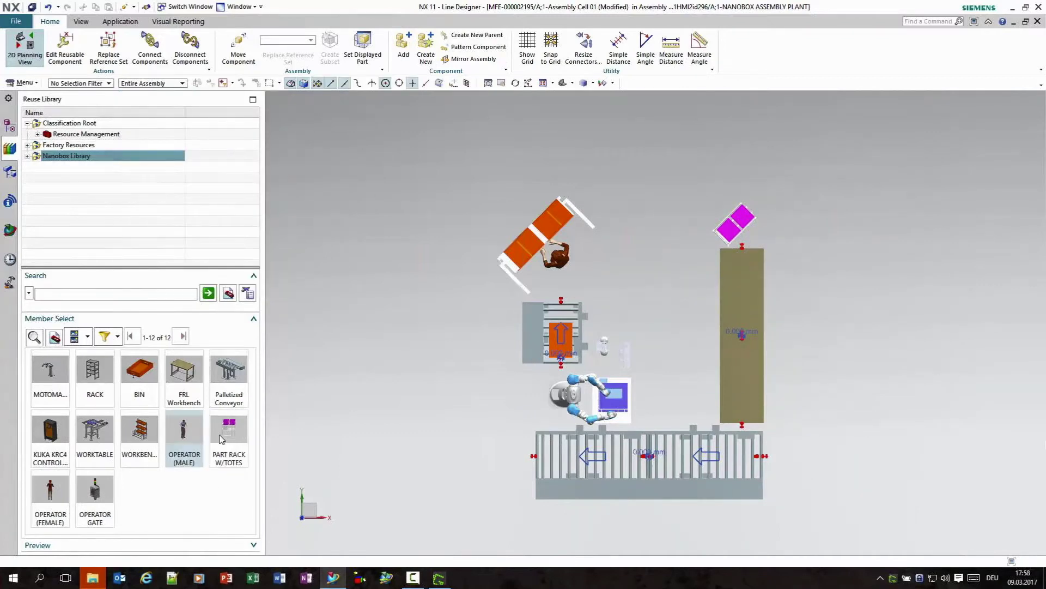
Place the male operator facing the FRL workbenches, and a rack, a KUKA KRC4 controller and an operator gate near the wall below.
drag(185, 436, 705, 402)
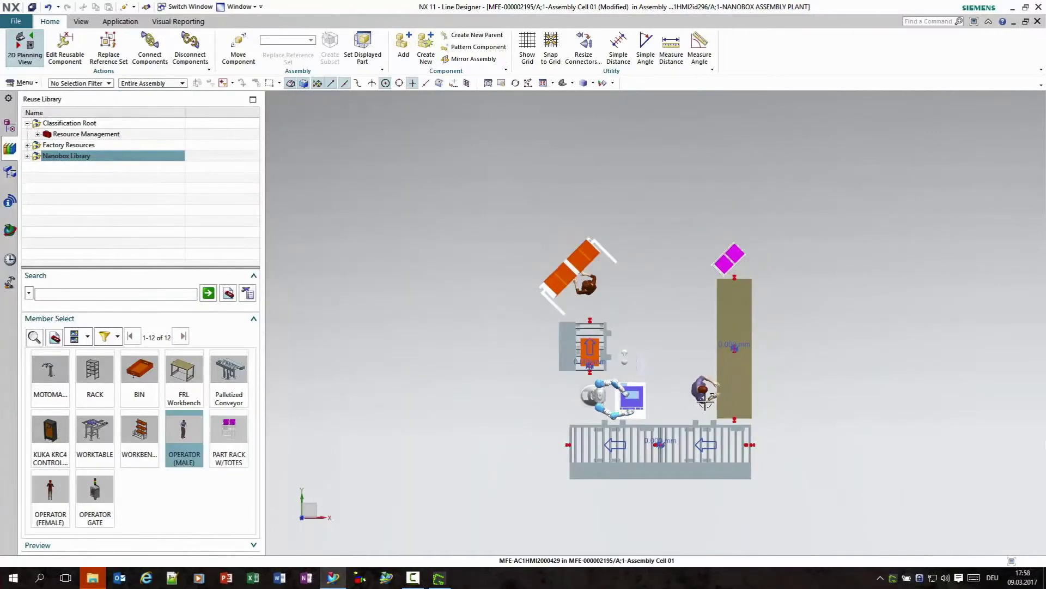
drag(95, 376, 677, 461)
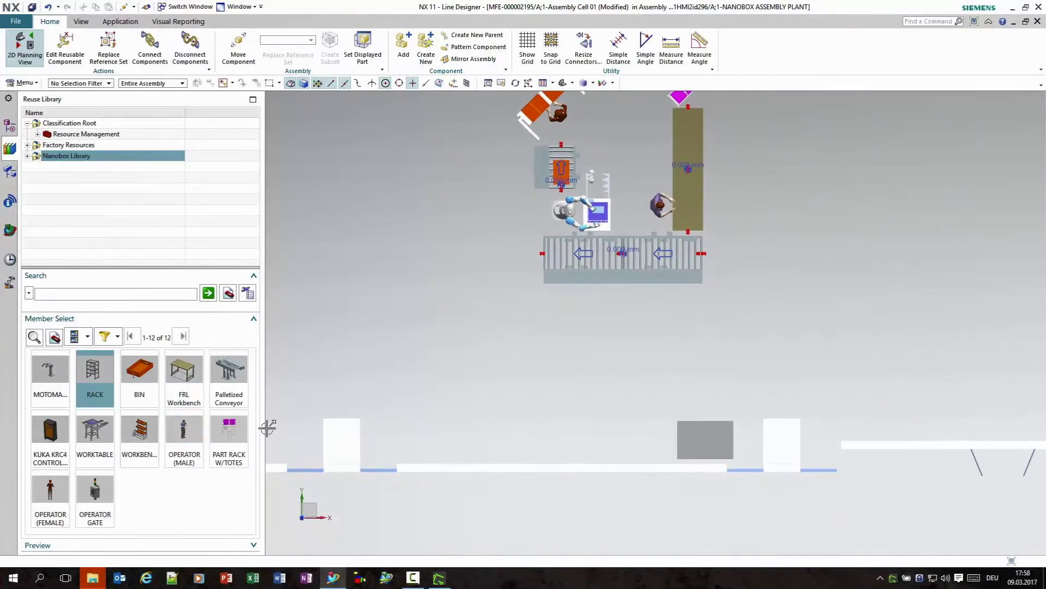
drag(61, 433, 649, 457)
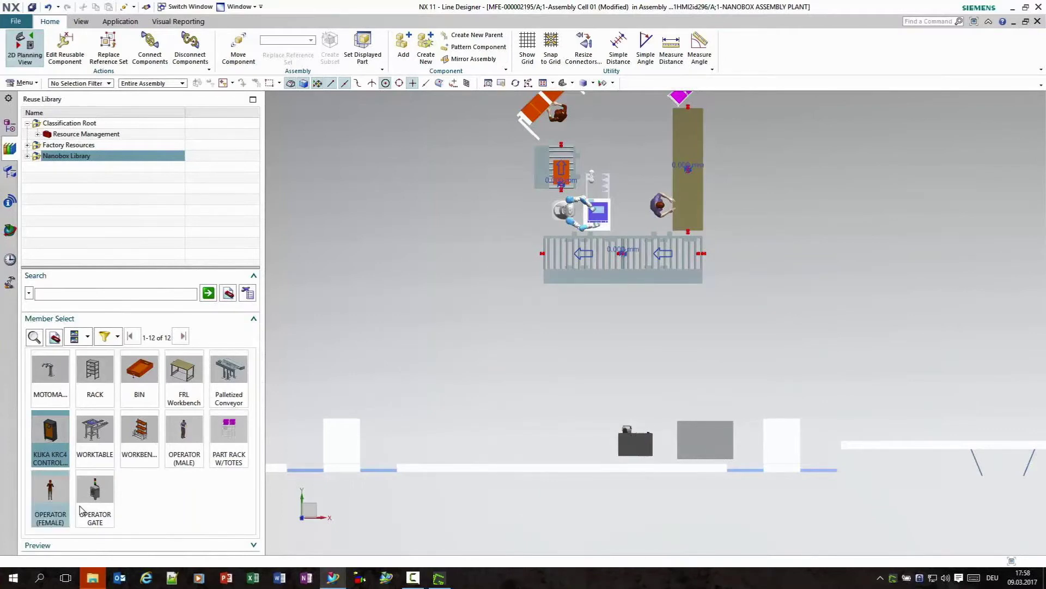
drag(81, 510, 647, 468)
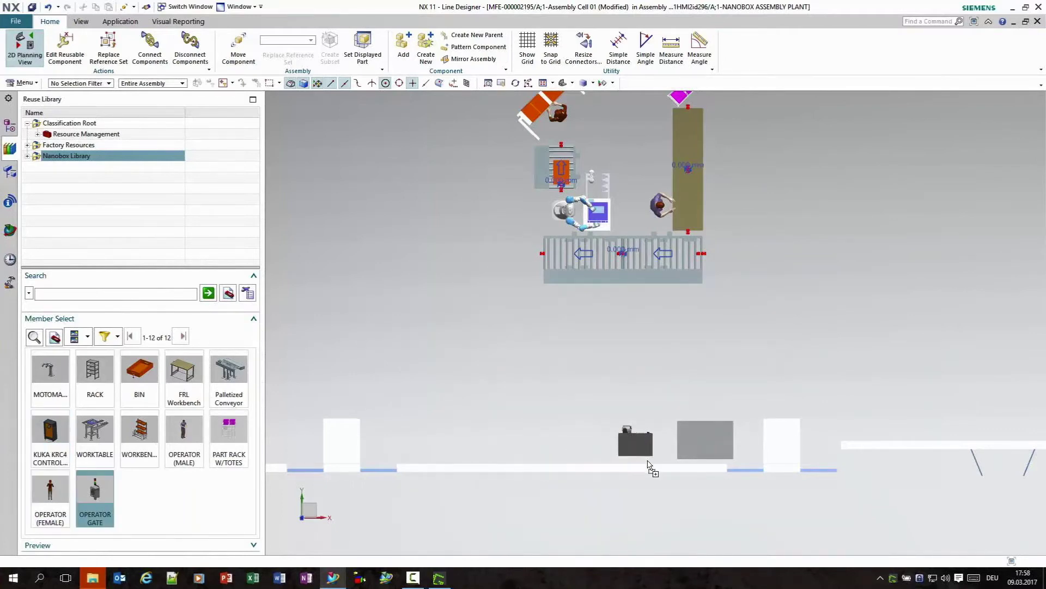
Move the rack down against the wall and shift the KUKA KRC4 controller against the wall closer to the rack.
scroll(648, 461, up, 5)
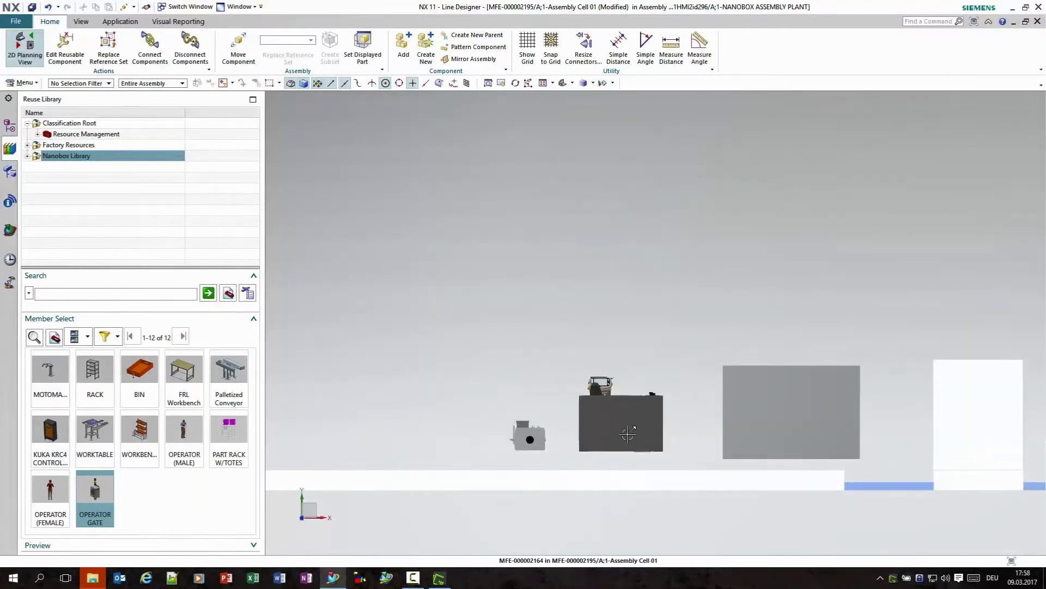
click(757, 425)
click(763, 408)
drag(723, 367, 683, 387)
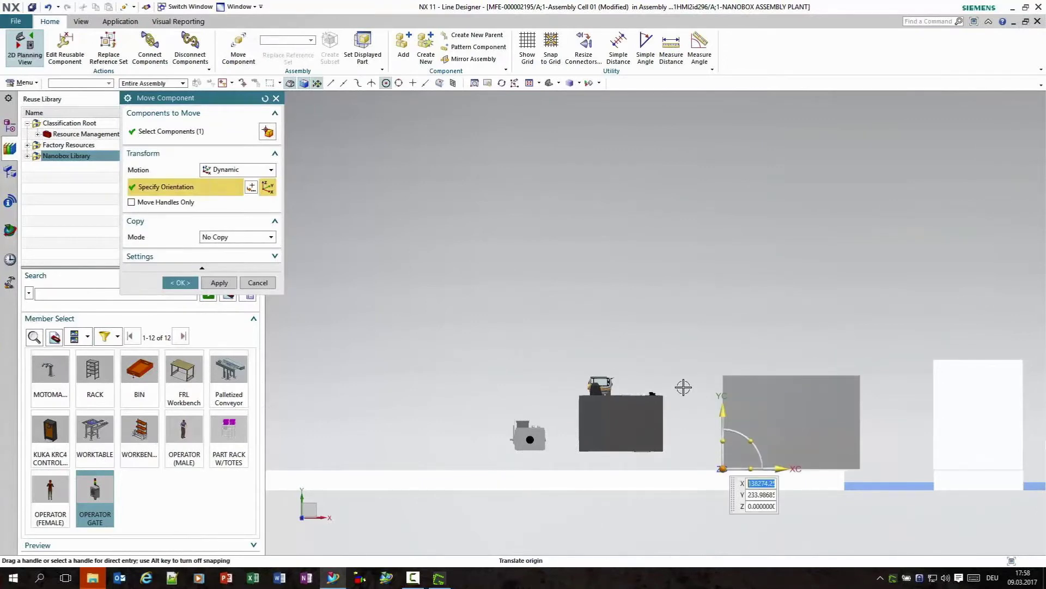
middle_click(684, 387)
click(613, 431)
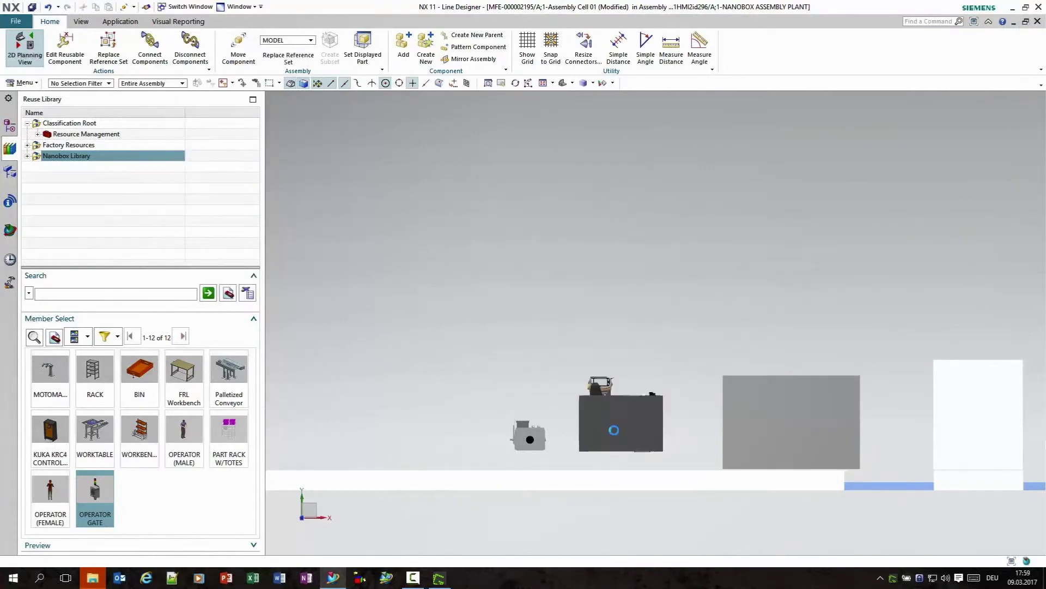
drag(579, 467, 620, 467)
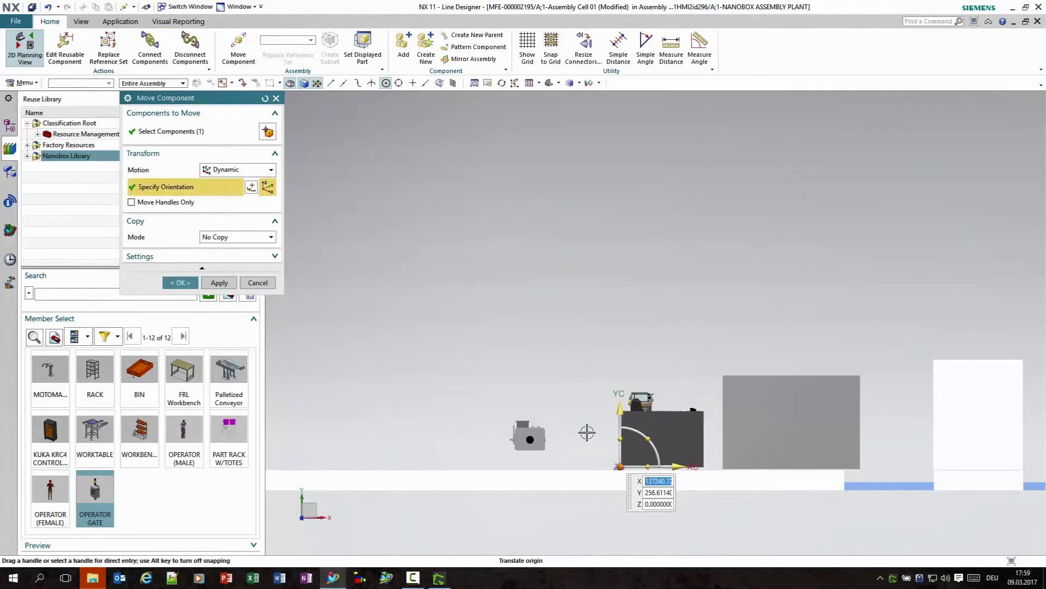
middle_click(586, 433)
Move the operator gate against the wall beside the KUKA controller and set its Z position to 1200 mm.
click(534, 440)
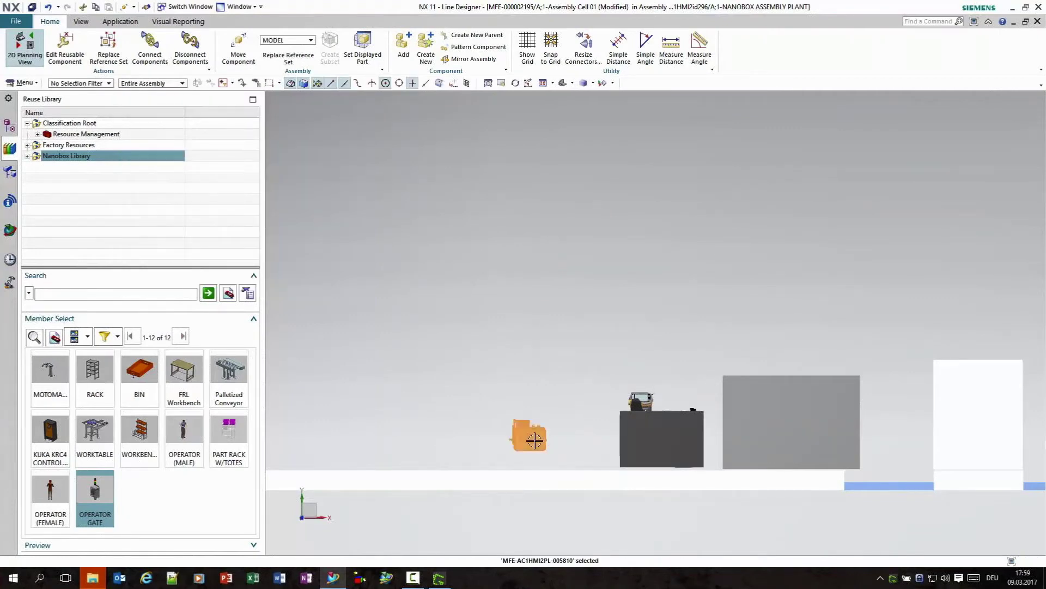
double_click(534, 440)
drag(517, 440, 591, 467)
click(624, 504)
text(1200.000()
key(Return)
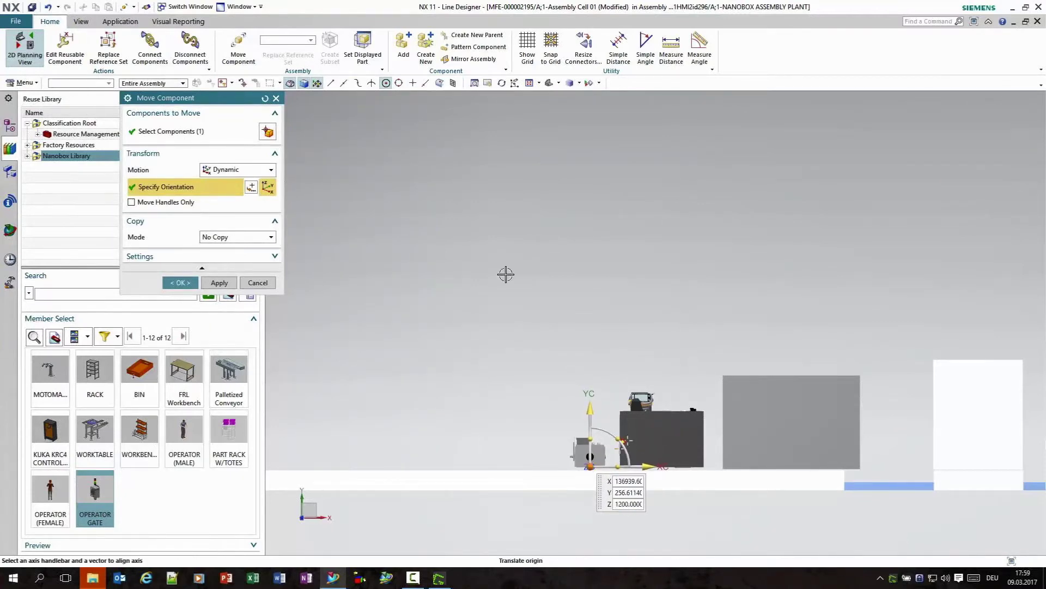
click(180, 283)
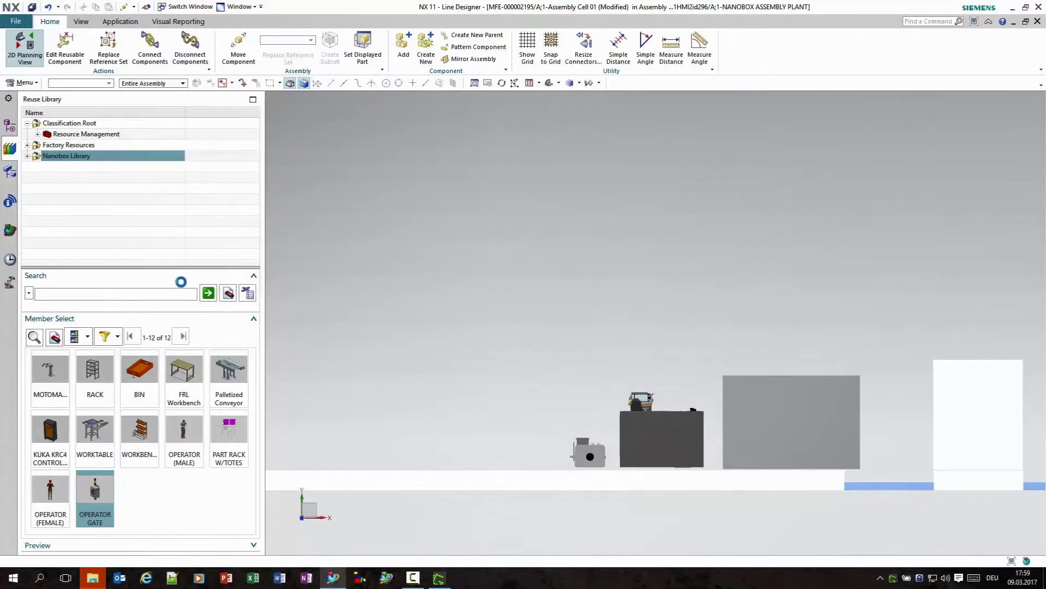
Switch off the 2D planning view and make Assembly Line the work part in the plant structure.
click(24, 46)
middle_drag(720, 402, 709, 381)
scroll(684, 431, down, 10)
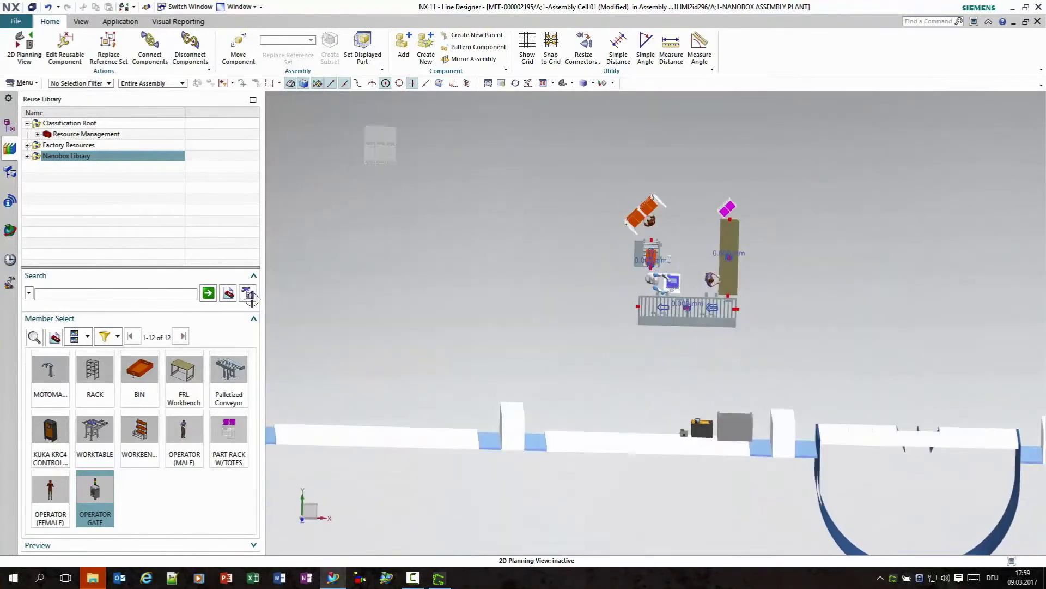
click(9, 173)
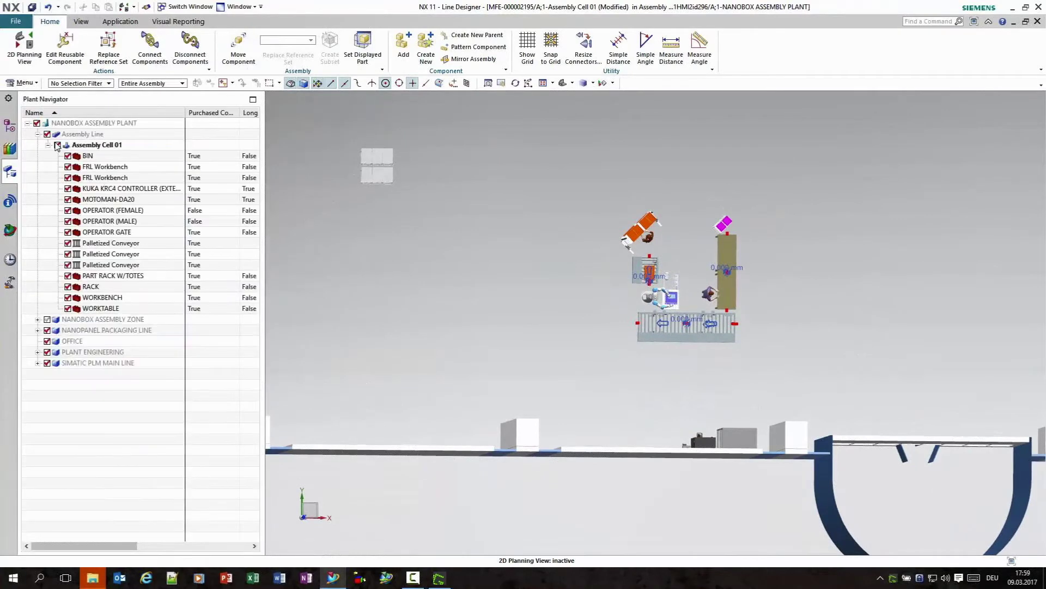
double_click(83, 134)
click(158, 144)
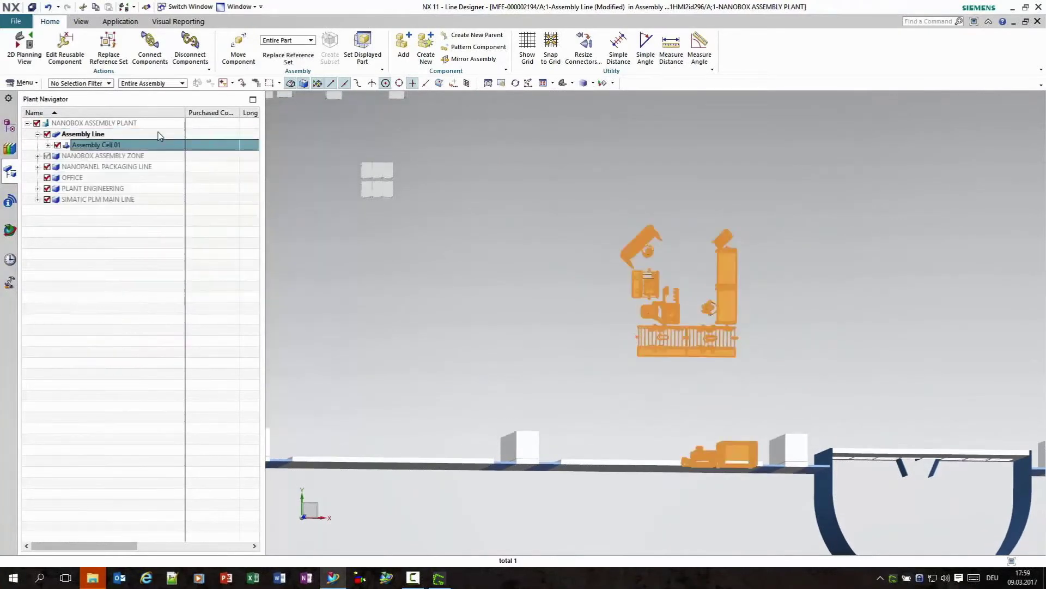
click(465, 59)
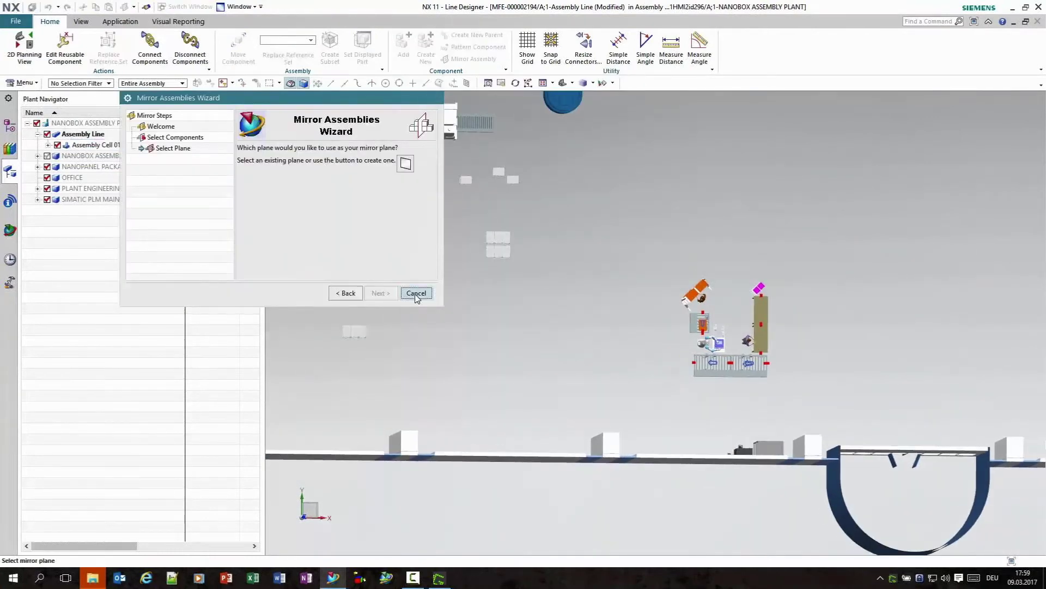
click(416, 293)
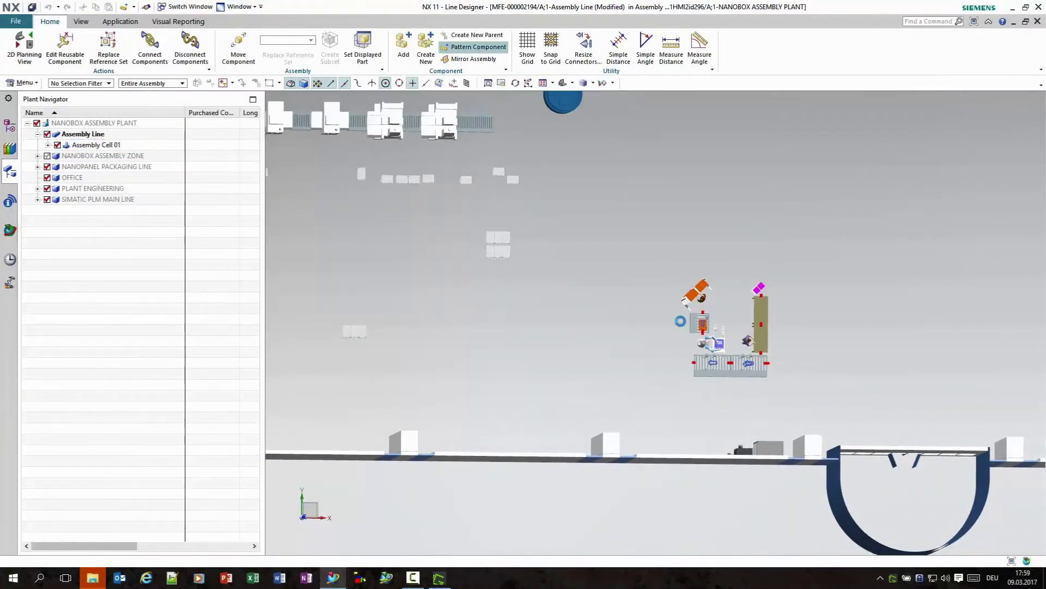
Pattern Assembly Cell 01 linearly along the X direction with a count of 10 and a span distance of -60500 mm.
click(479, 47)
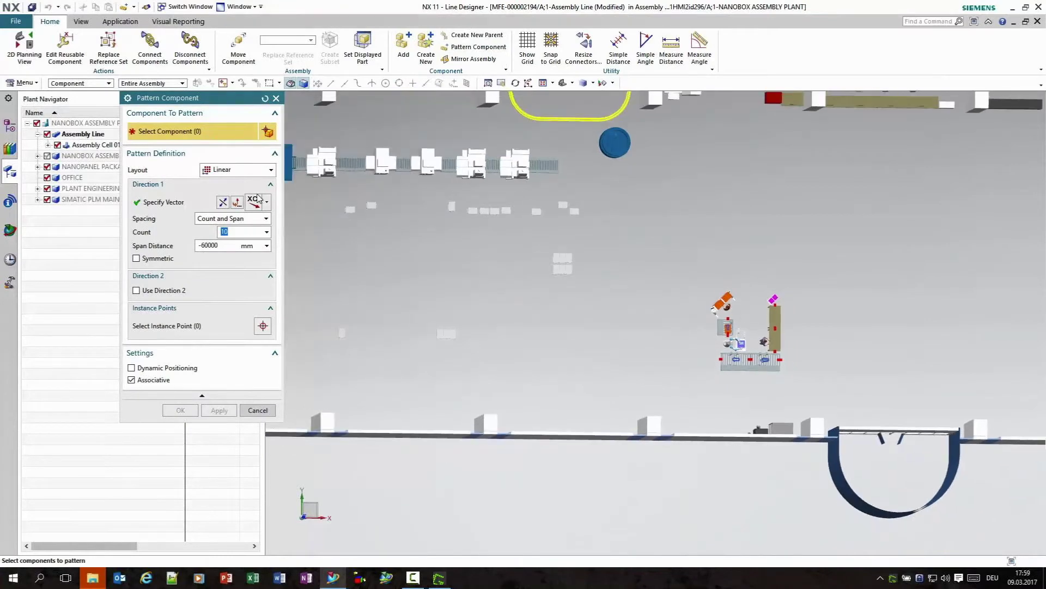
click(90, 146)
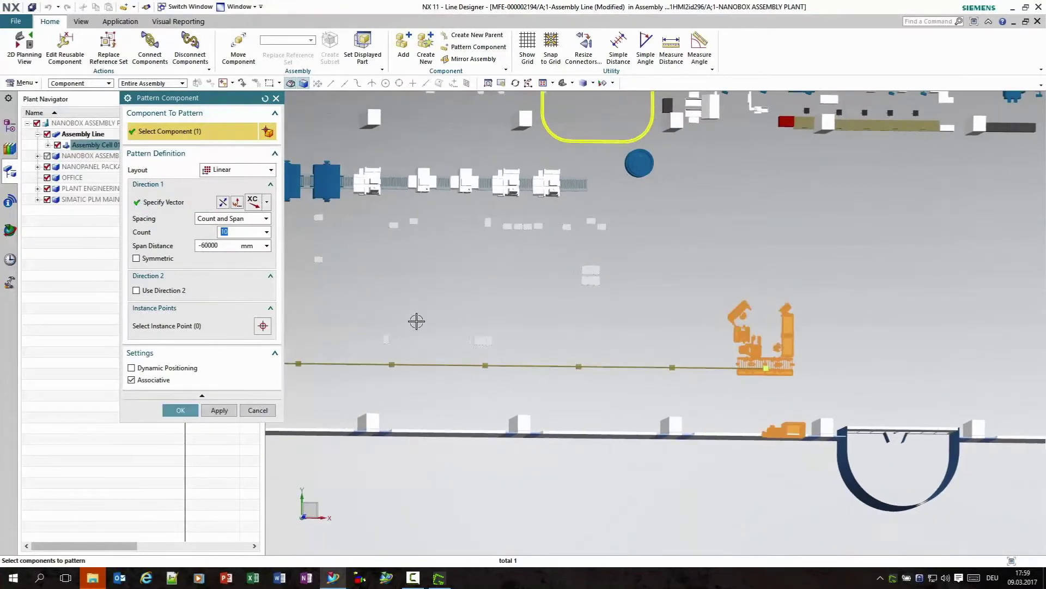
mouse_move(409, 398)
mouse_down()
mouse_move(434, 398)
mouse_move(402, 398)
mouse_up()
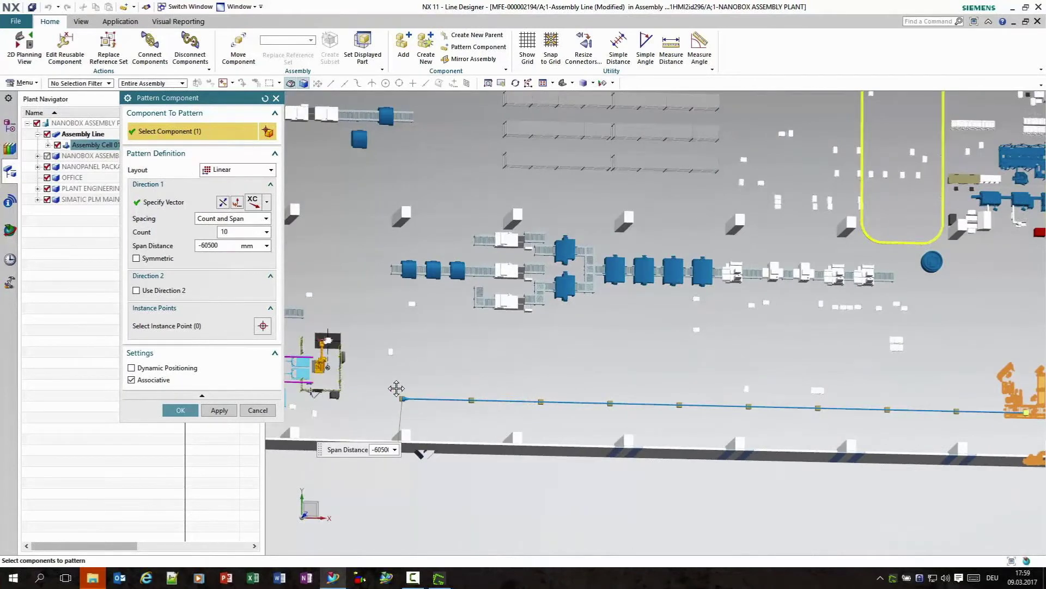
click(231, 232)
key(Return)
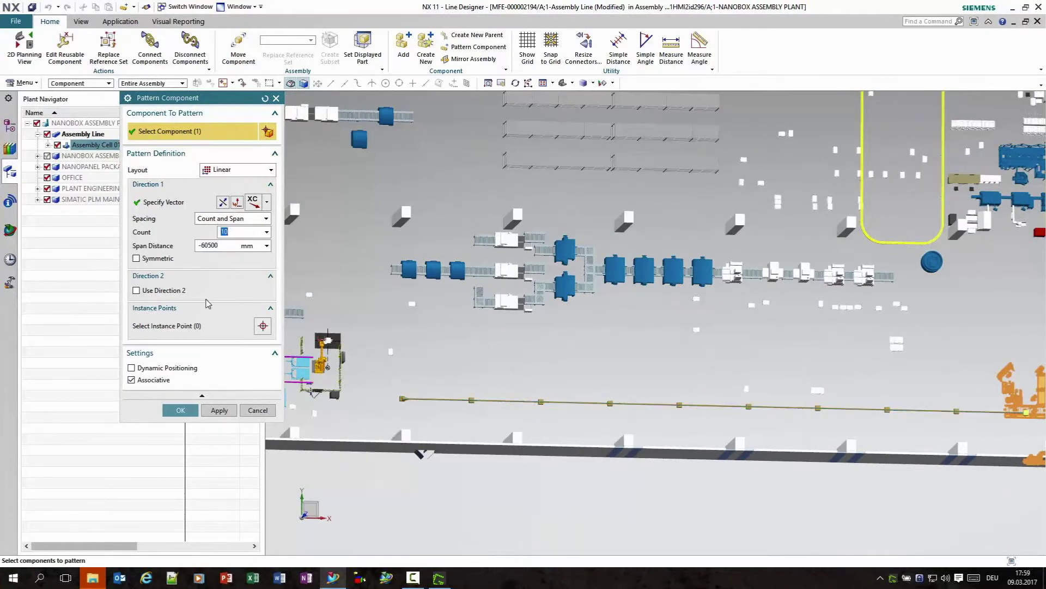
click(181, 410)
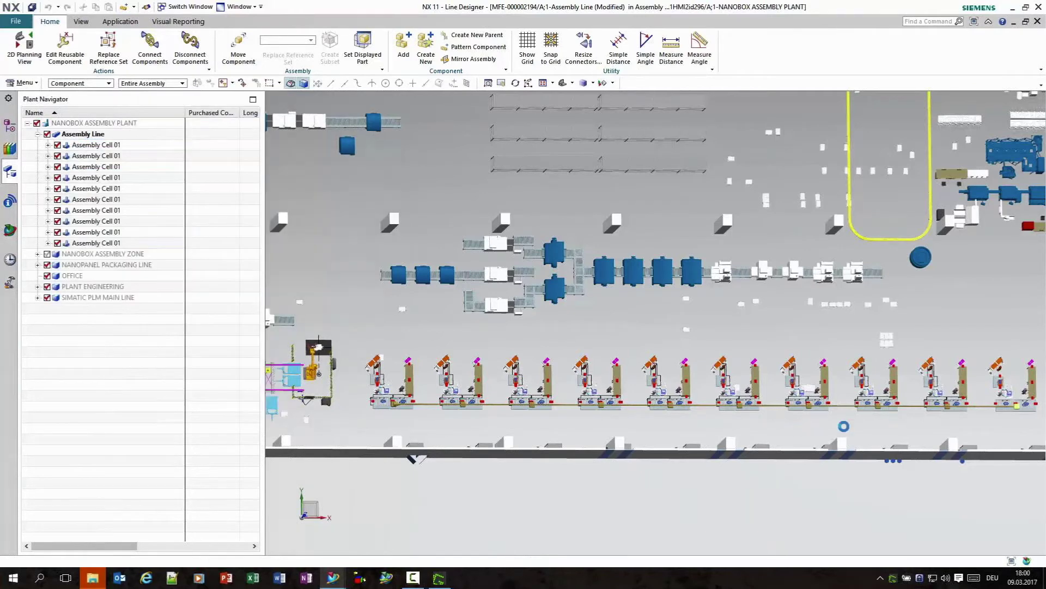
middle_drag(823, 429, 636, 406)
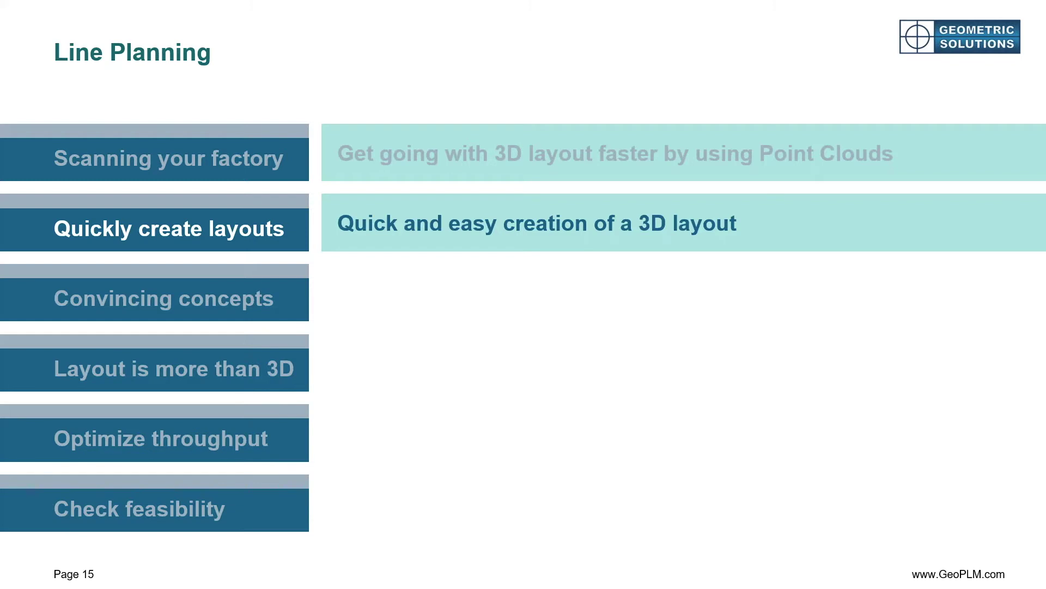
key(Right)
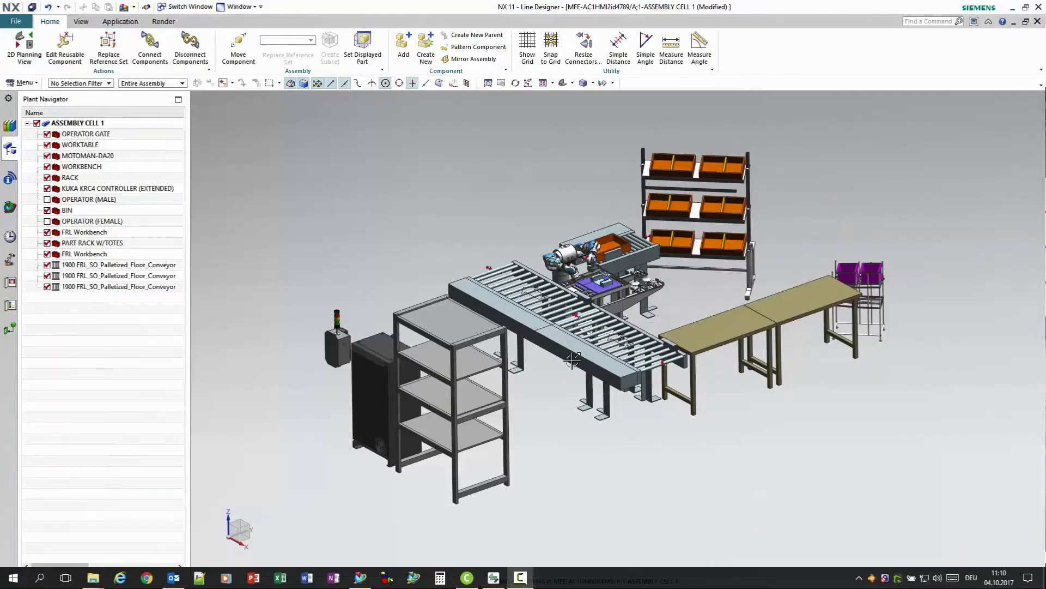
Display the assembly cell in the Advanced Studio render mode.
middle_drag(553, 400, 414, 164)
click(164, 21)
click(48, 48)
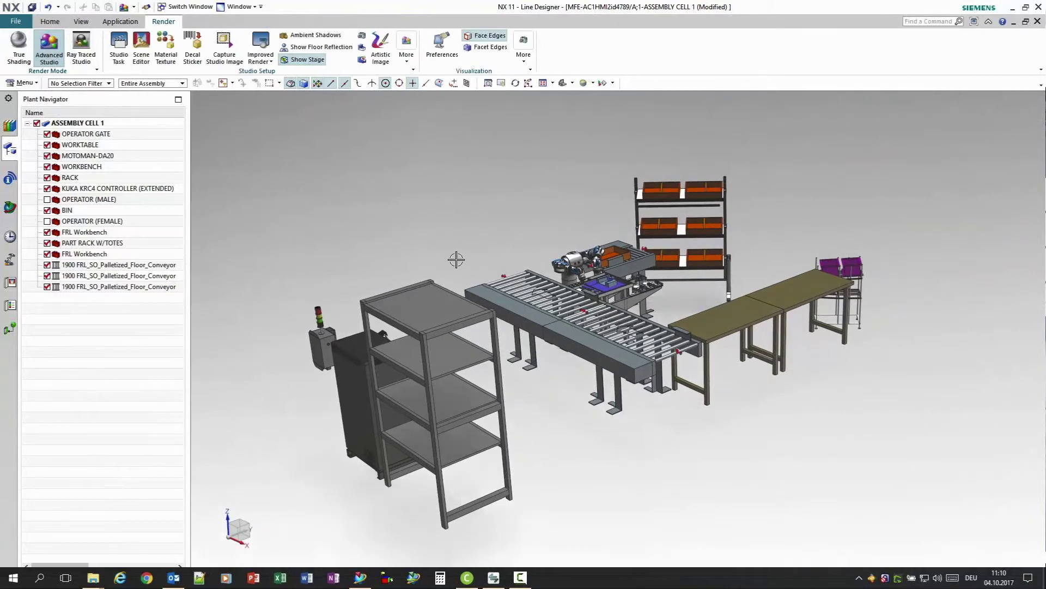
Hide all curves, coordinate systems, connectors and PMI objects in the assembly cell.
key(ctrl+w)
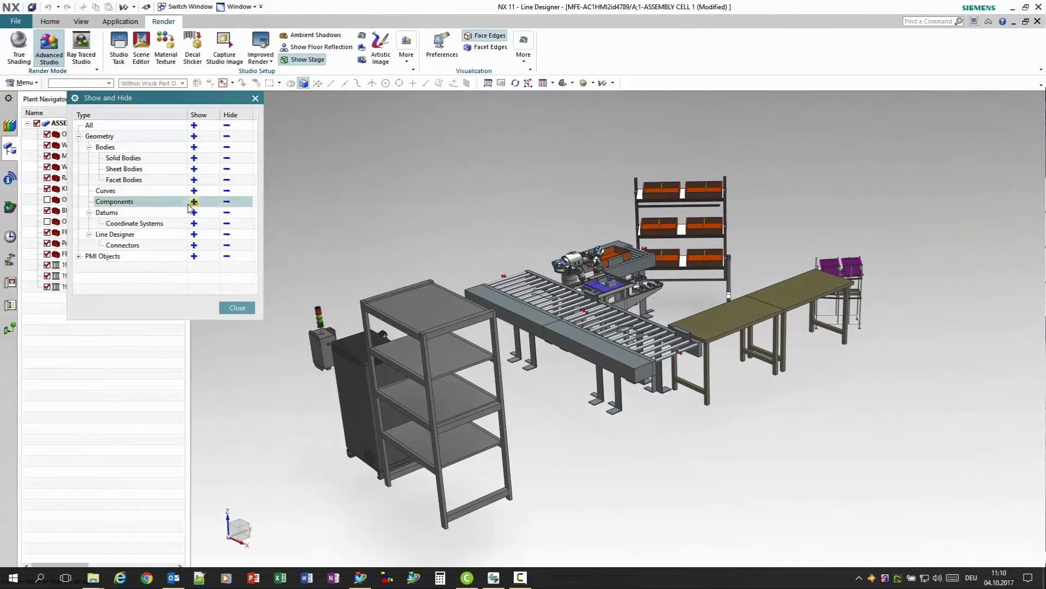
click(227, 191)
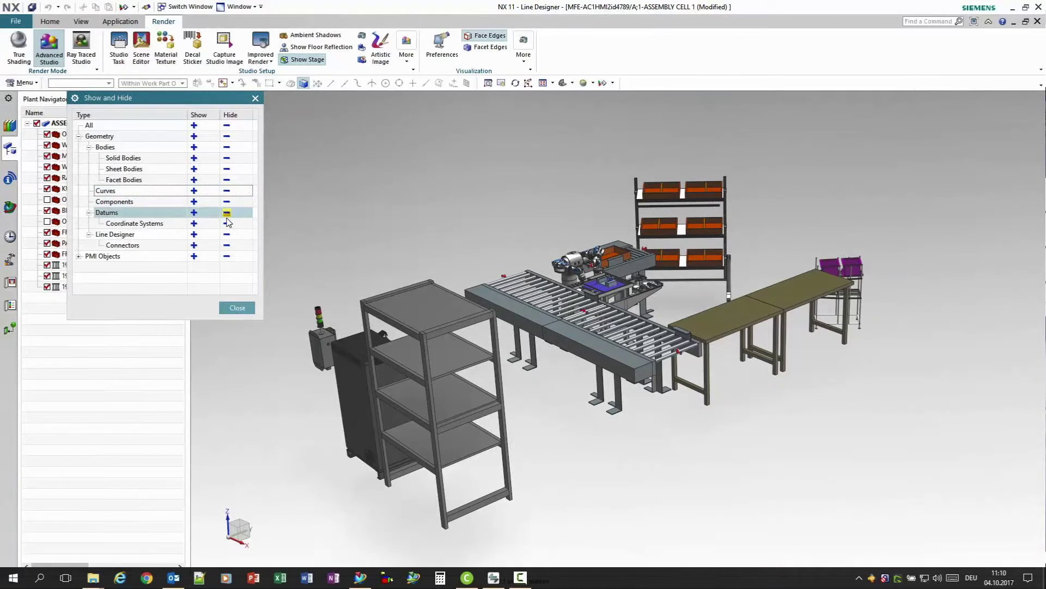
click(226, 224)
click(227, 245)
click(226, 256)
click(237, 307)
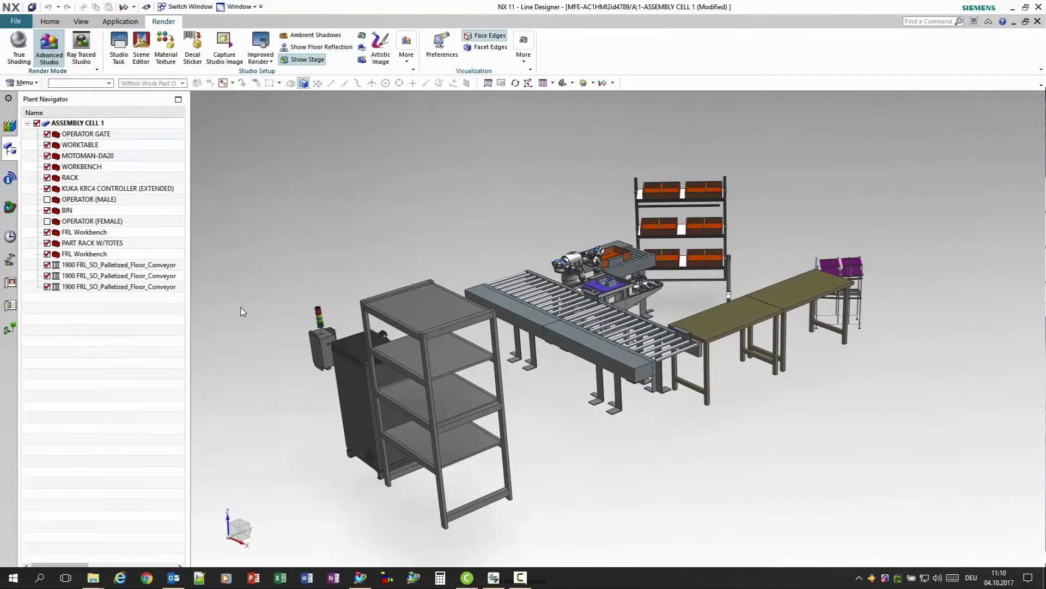
Browse the system visualization scenes and open the Indoor folder.
click(11, 283)
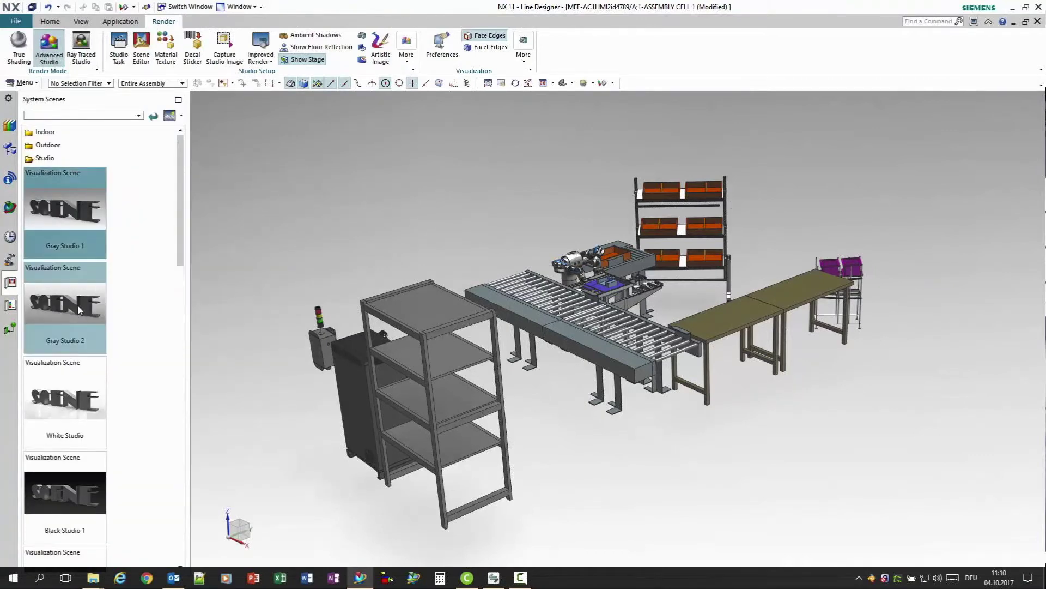
scroll(80, 425, down, 1)
scroll(81, 425, down, 5)
scroll(82, 349, up, 6)
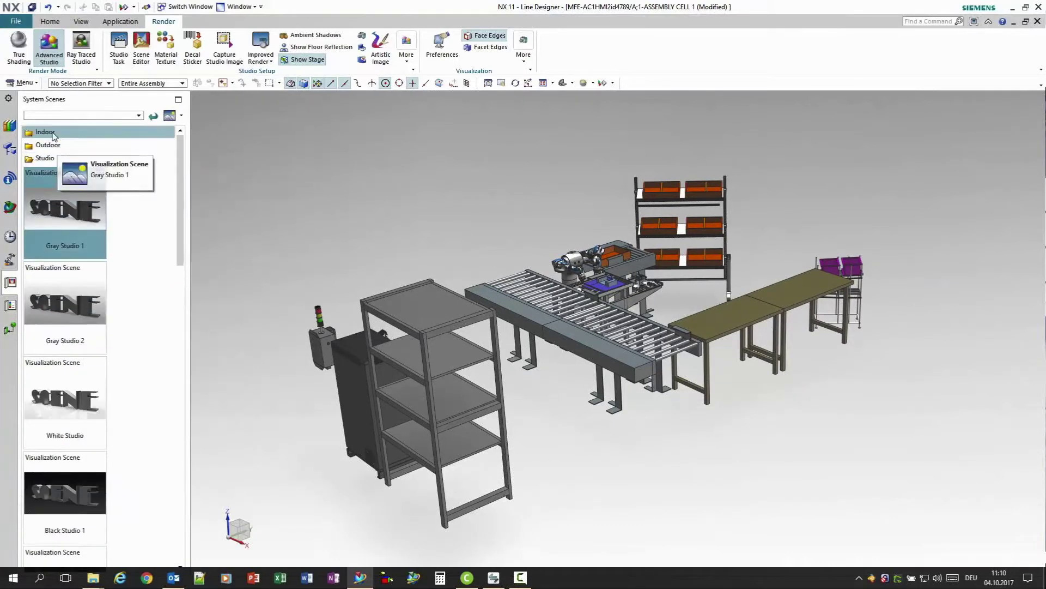
click(53, 135)
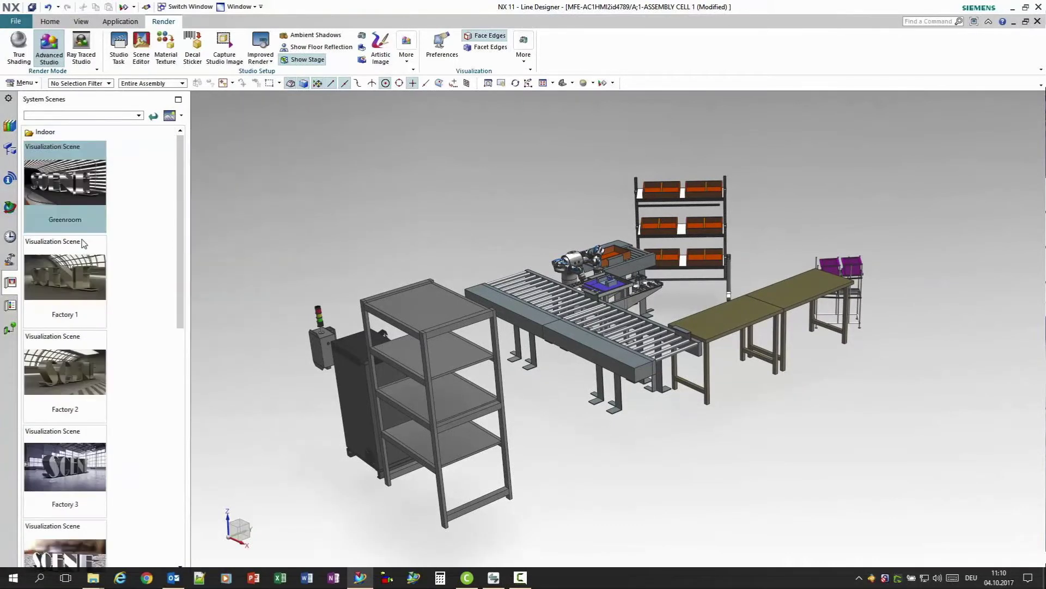
Apply the Factory 1 and Factory 2 indoor scenes in turn to the assembly cell.
click(79, 282)
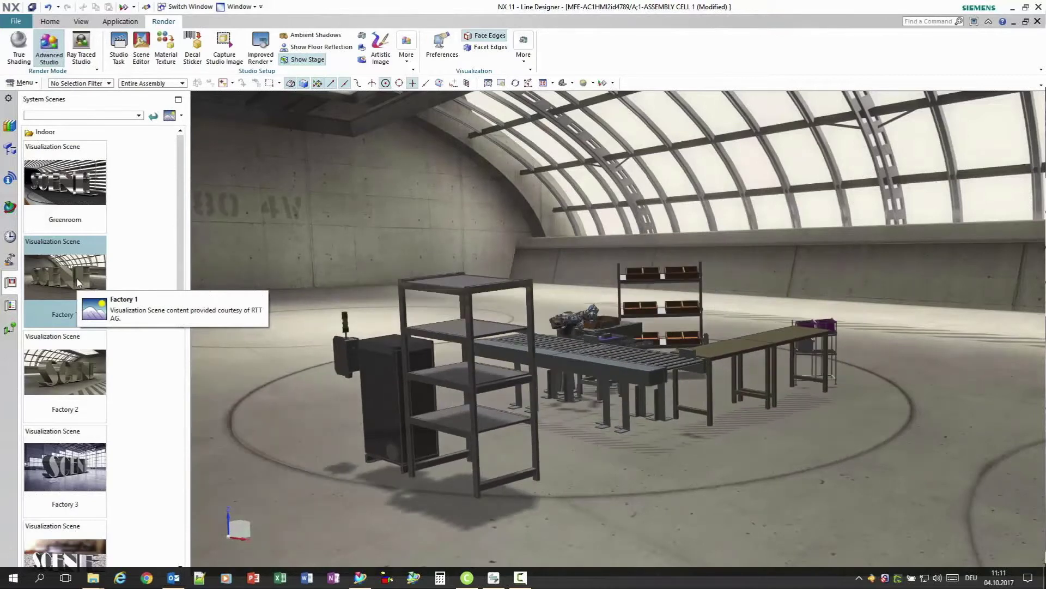
click(73, 373)
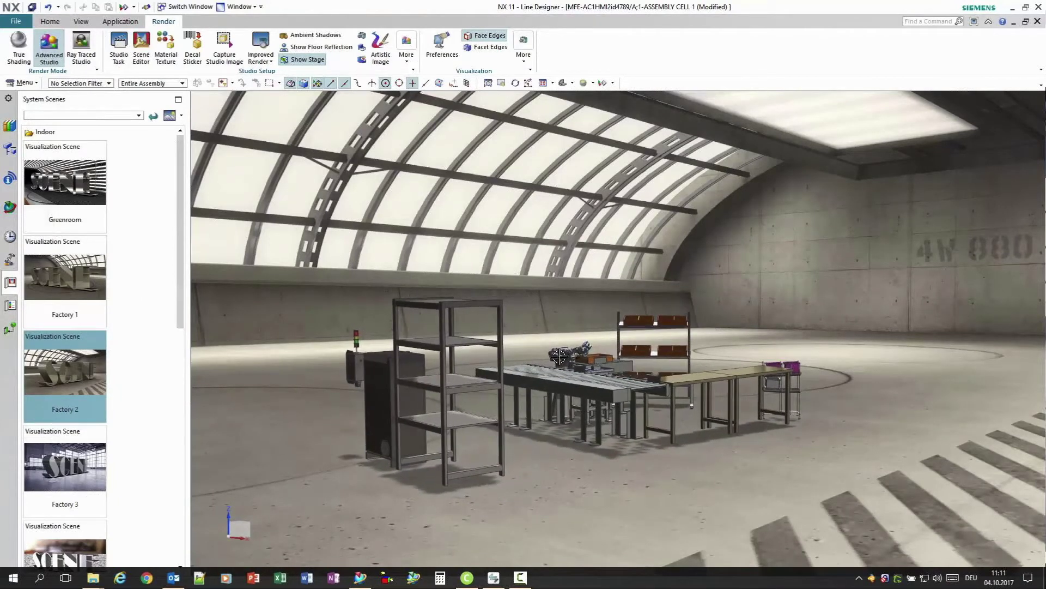
Apply the Factory 3 indoor scene to the assembly cell and inspect the rendered layout from slightly different angles.
scroll(87, 356, down, 5)
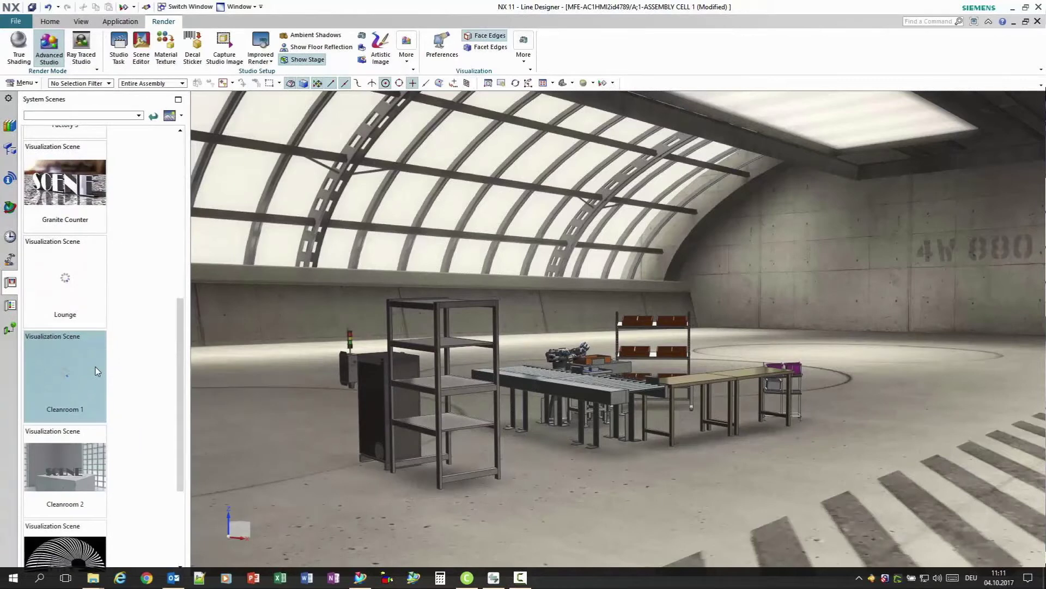
scroll(96, 333, up, 2)
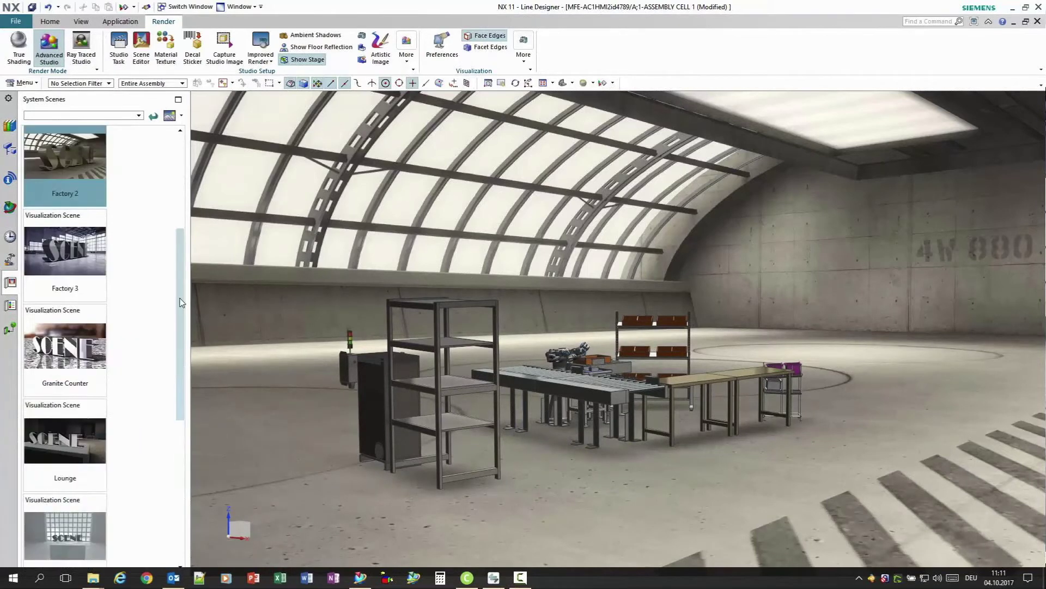
scroll(182, 303, up, 1)
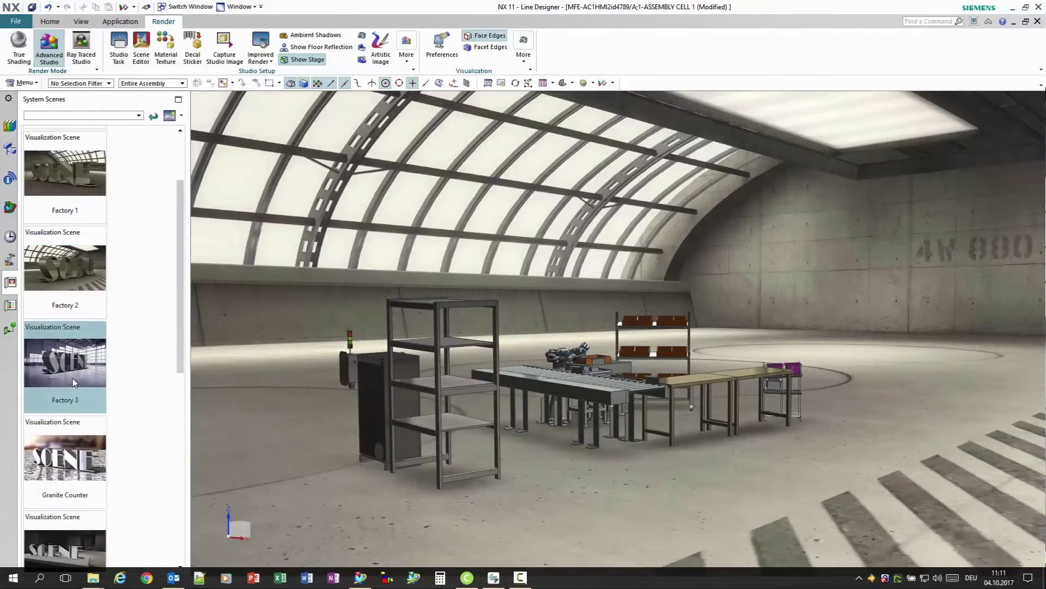
double_click(75, 382)
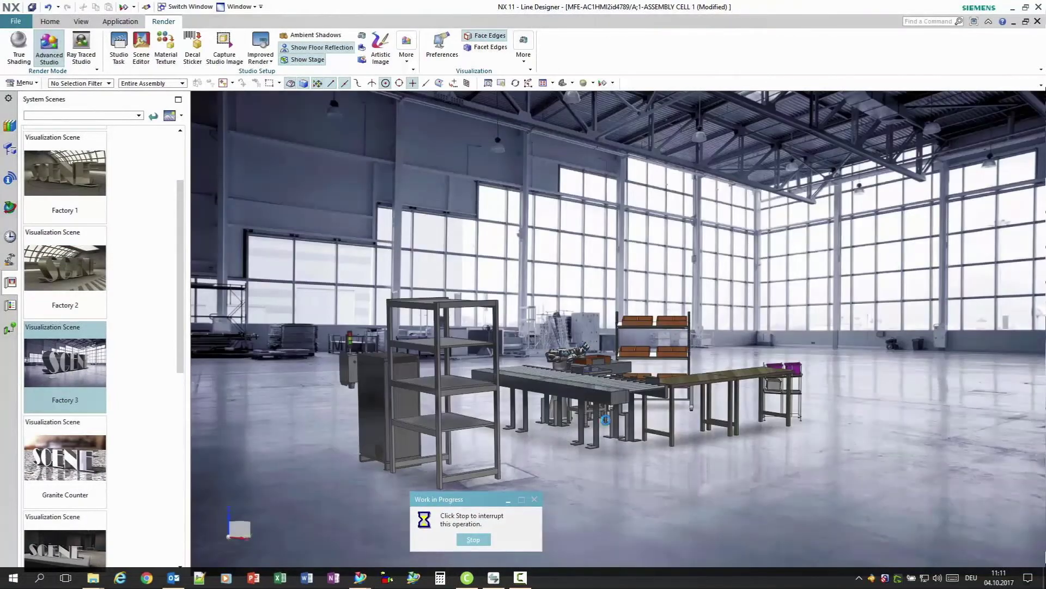
middle_drag(601, 410, 587, 415)
scroll(586, 415, up, 5)
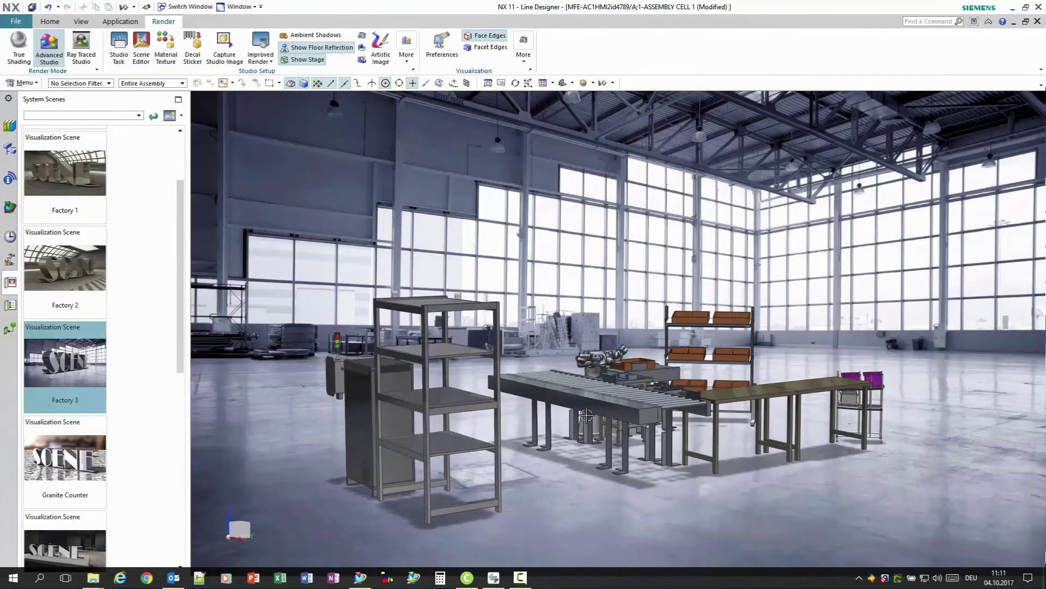
scroll(586, 415, down, 3)
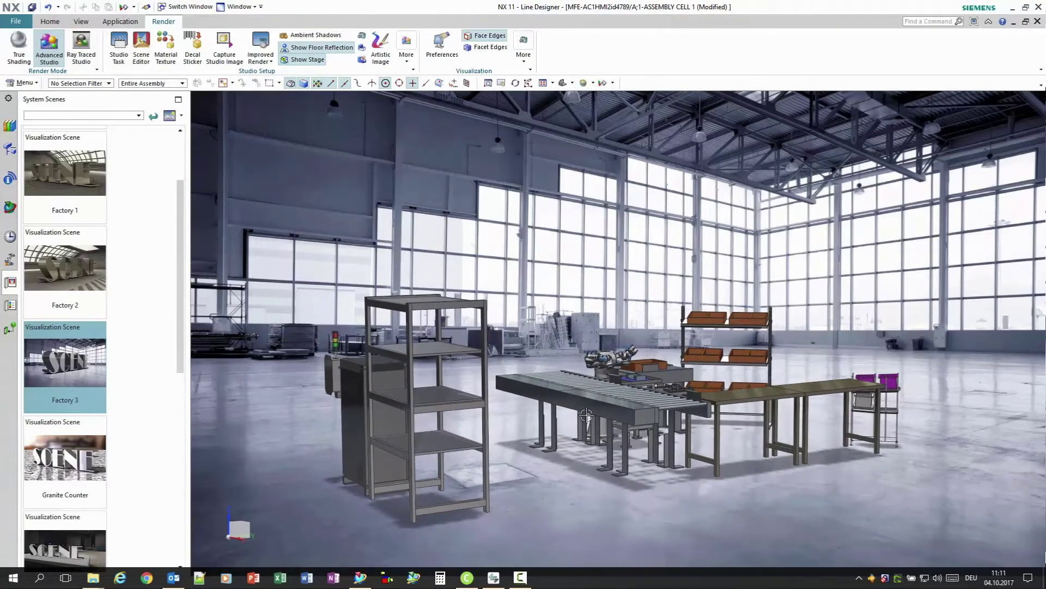
middle_drag(587, 416, 599, 415)
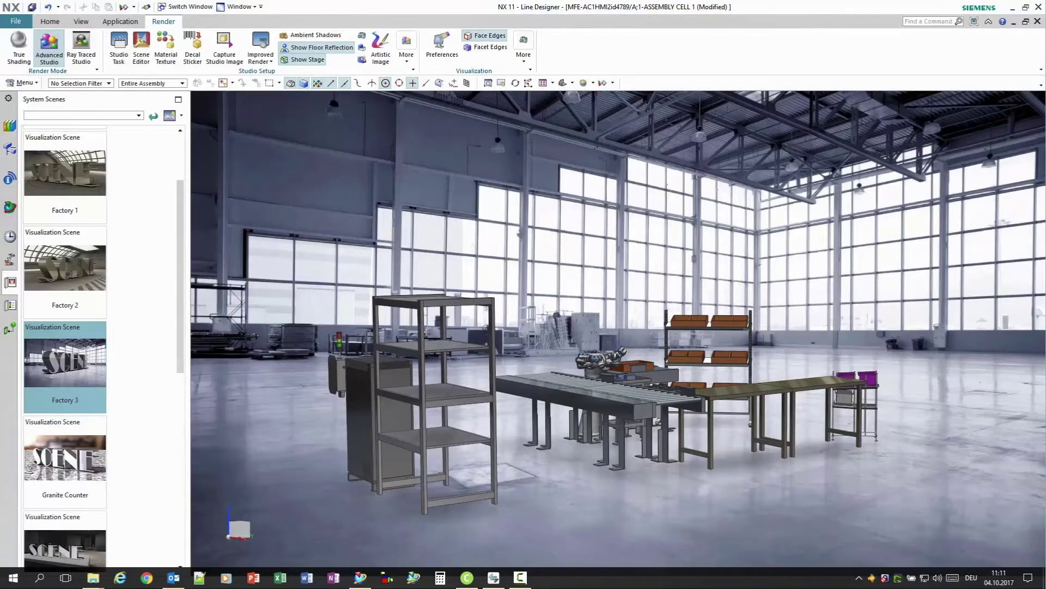
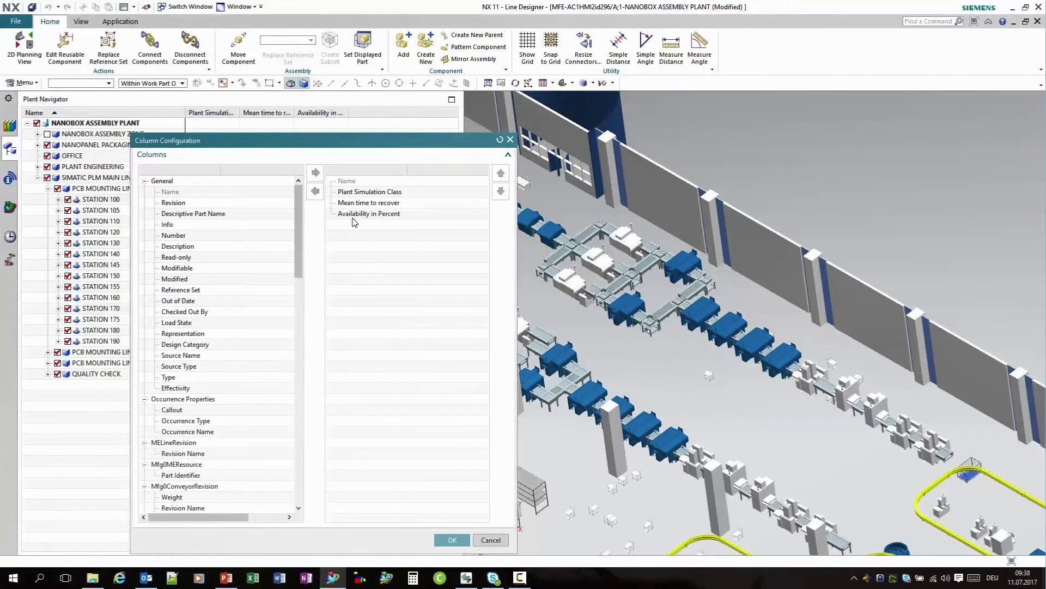
Add the conveyor revision attributes Supplier, Purchased Component and Long Lead Item to the displayed Plant Navigator columns.
scroll(210, 330, down, 6)
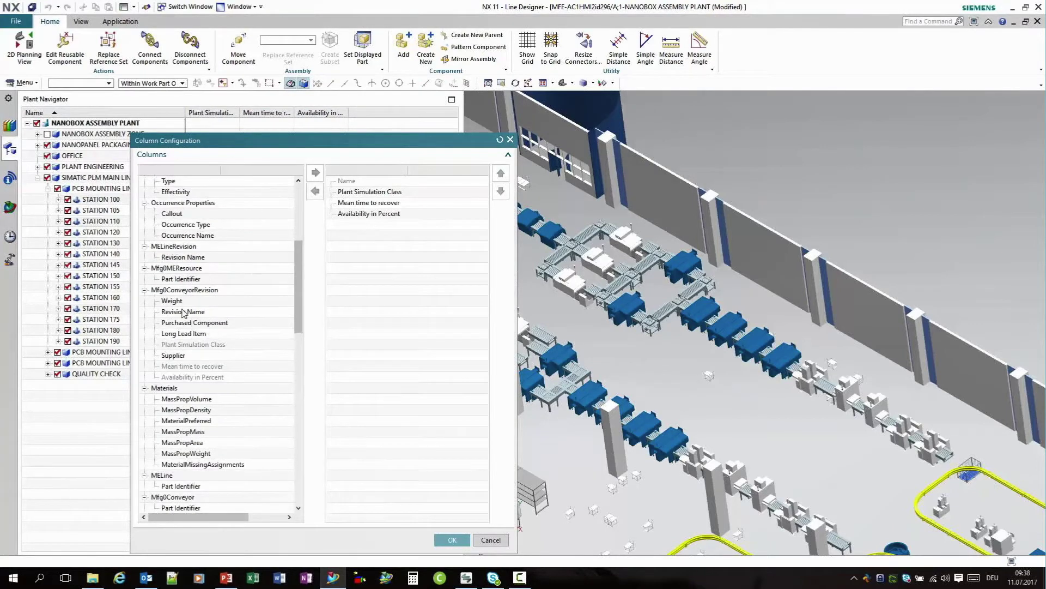
click(184, 356)
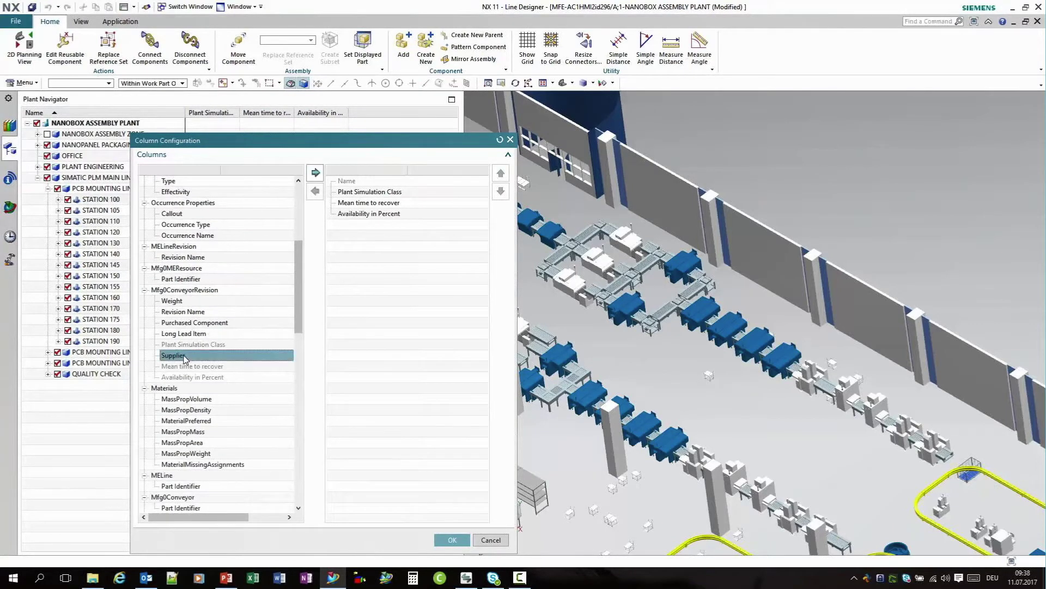
click(314, 171)
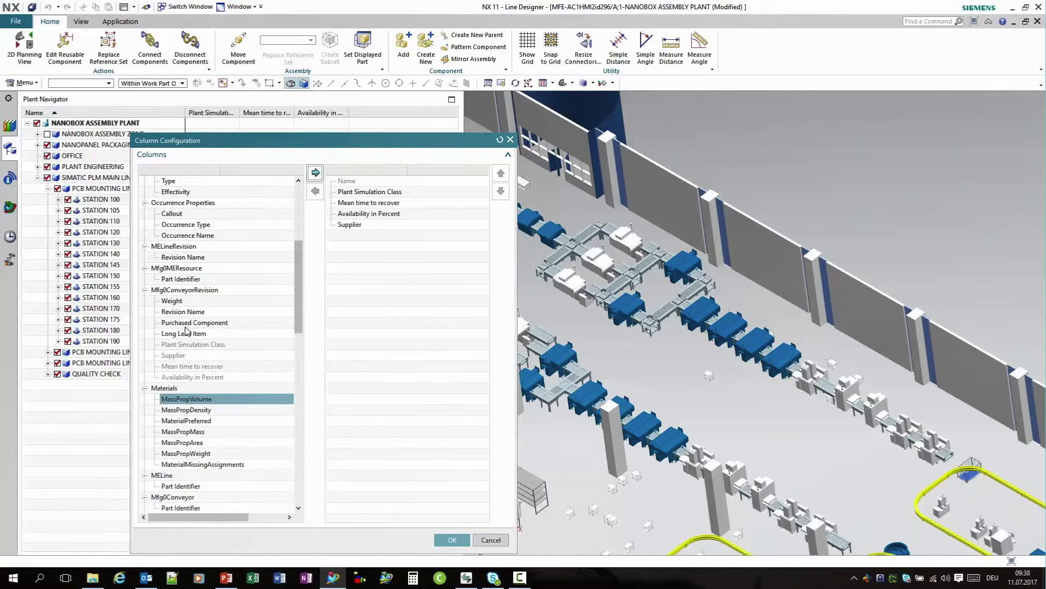
click(188, 323)
click(315, 172)
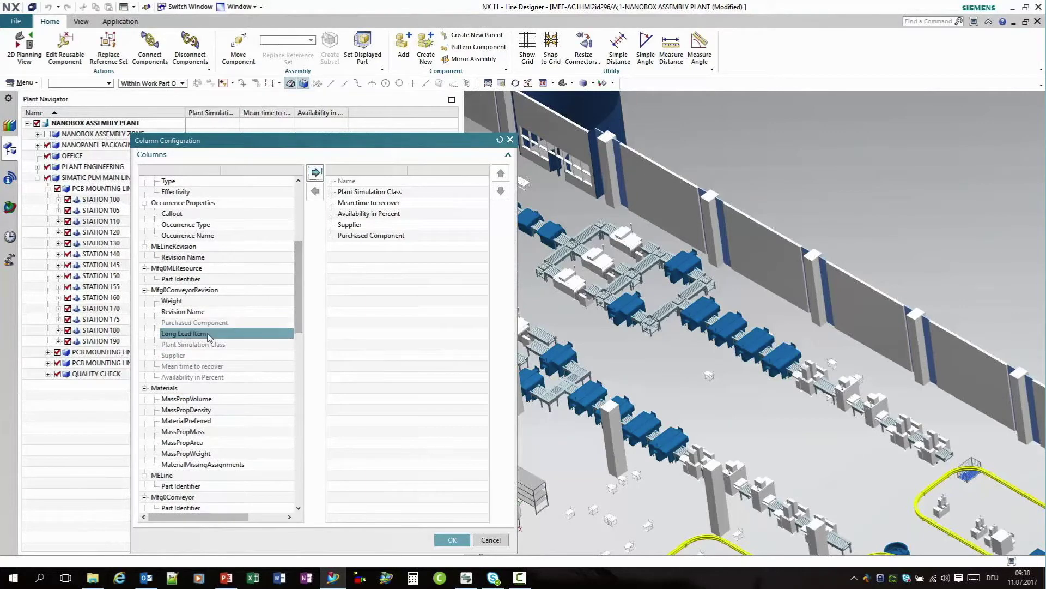
click(315, 172)
Reorder the columns so Supplier, Purchased Component and Long Lead Item come before Plant Simulation Class, and apply the column configuration.
click(360, 224)
click(501, 173)
click(502, 173)
click(502, 173)
click(385, 235)
click(500, 174)
click(501, 173)
click(500, 173)
click(390, 246)
click(501, 174)
click(501, 174)
click(501, 174)
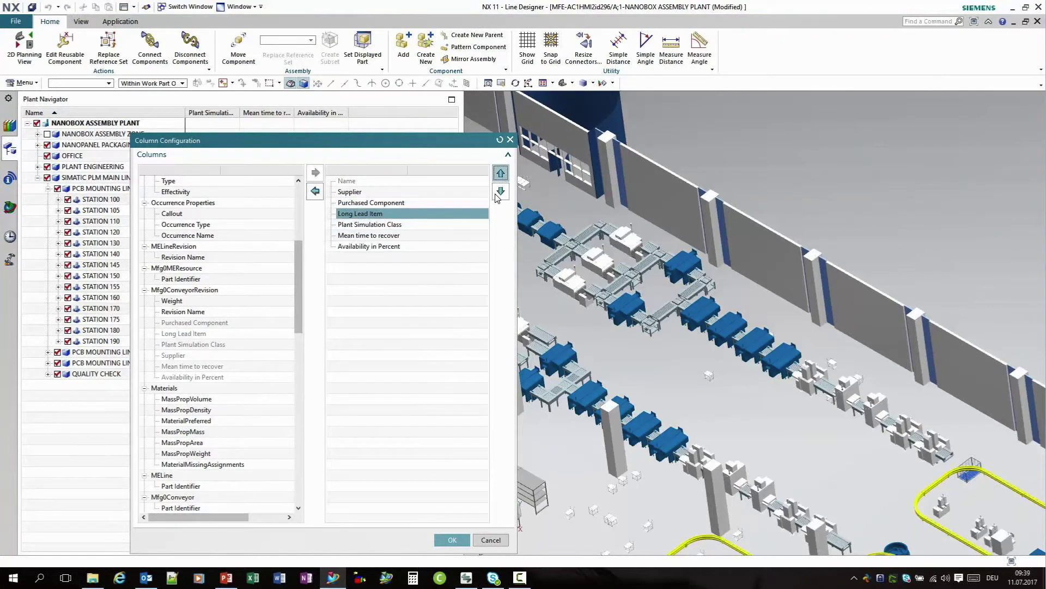
click(452, 540)
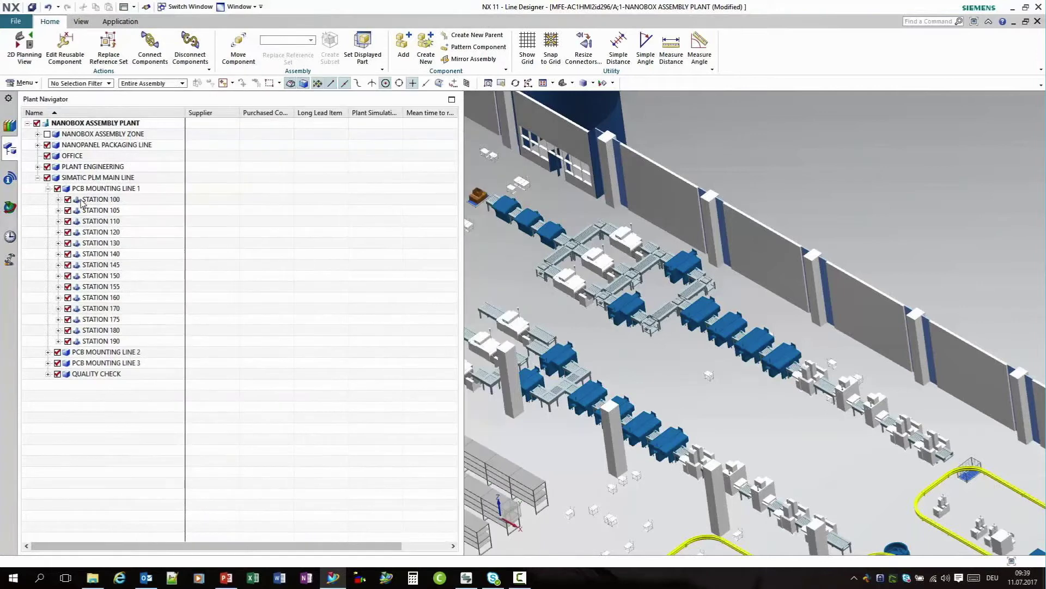
Expand STATION 100, STATION 110 and STATION 145 of PCB MOUNTING LINE 1 to view the attributes of their resources.
click(59, 199)
click(58, 253)
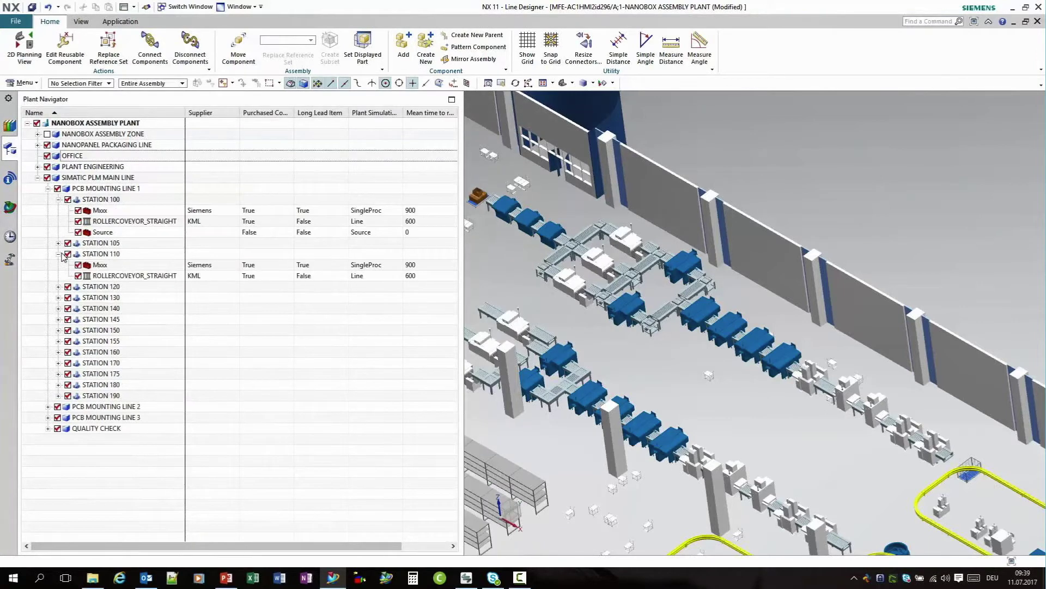
click(58, 319)
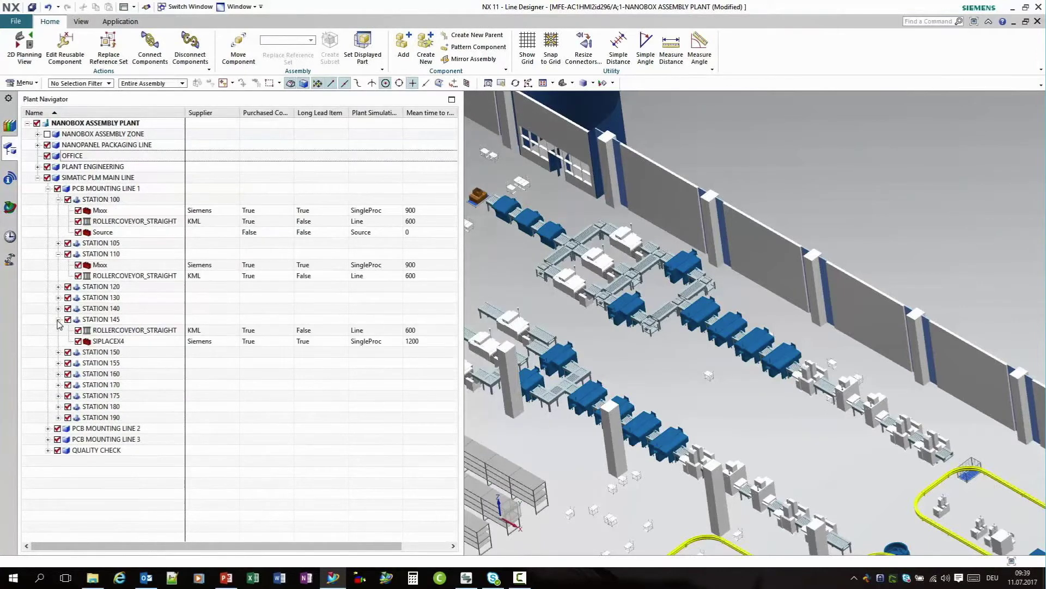
Create a visual report from the Supplier column and highlight the components of the Siemens supplier group in the layout.
right_click(210, 113)
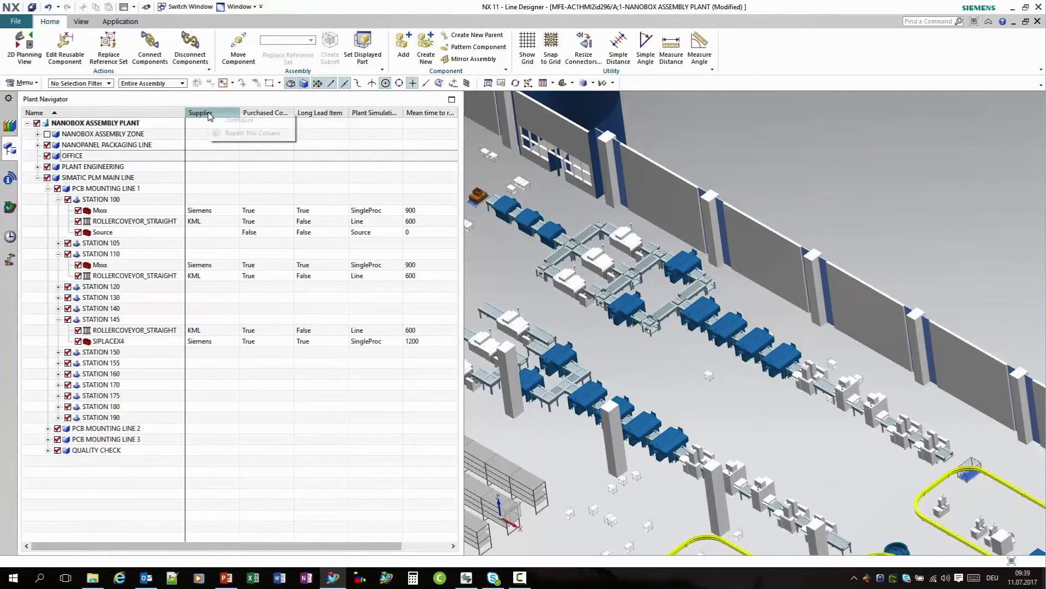
click(246, 133)
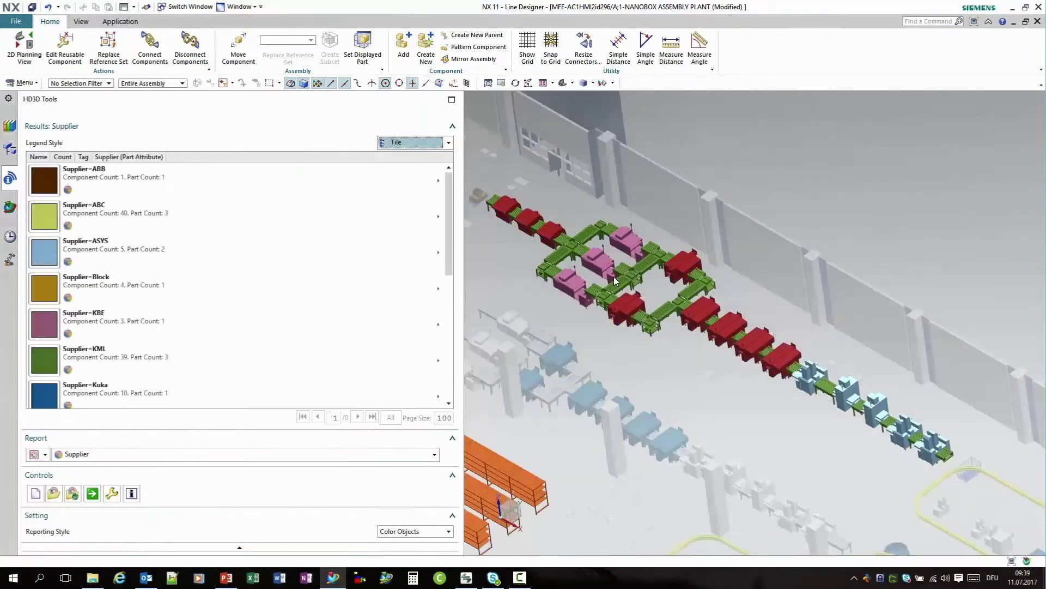
click(283, 309)
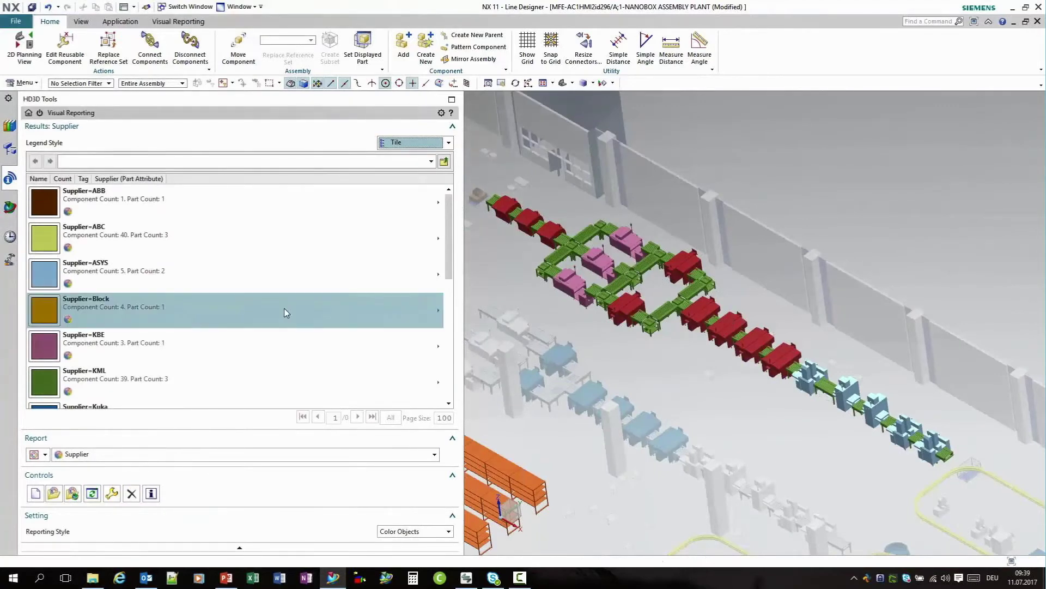
scroll(176, 336, down, 5)
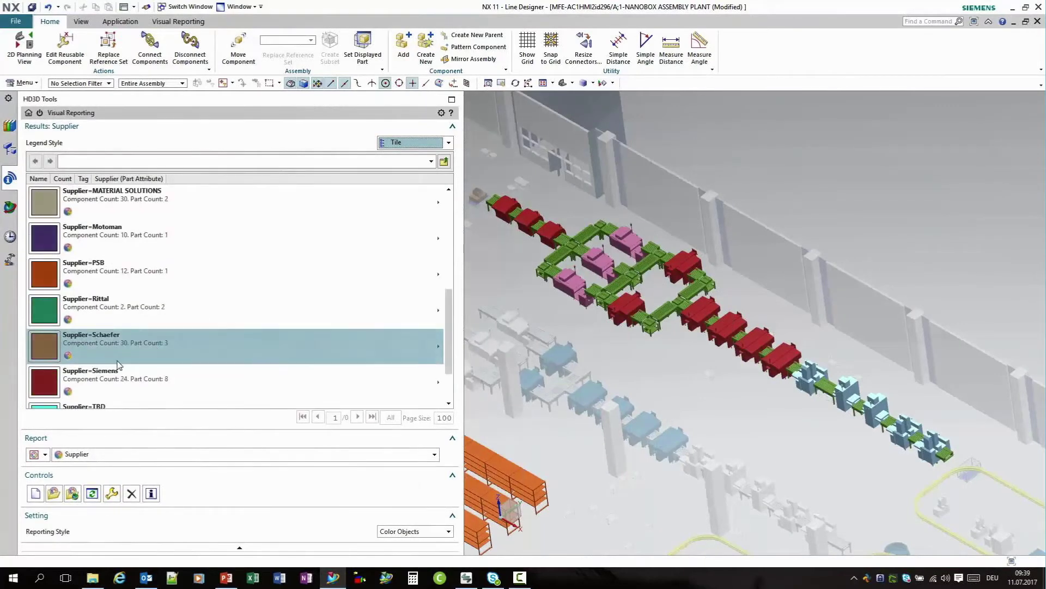
click(96, 385)
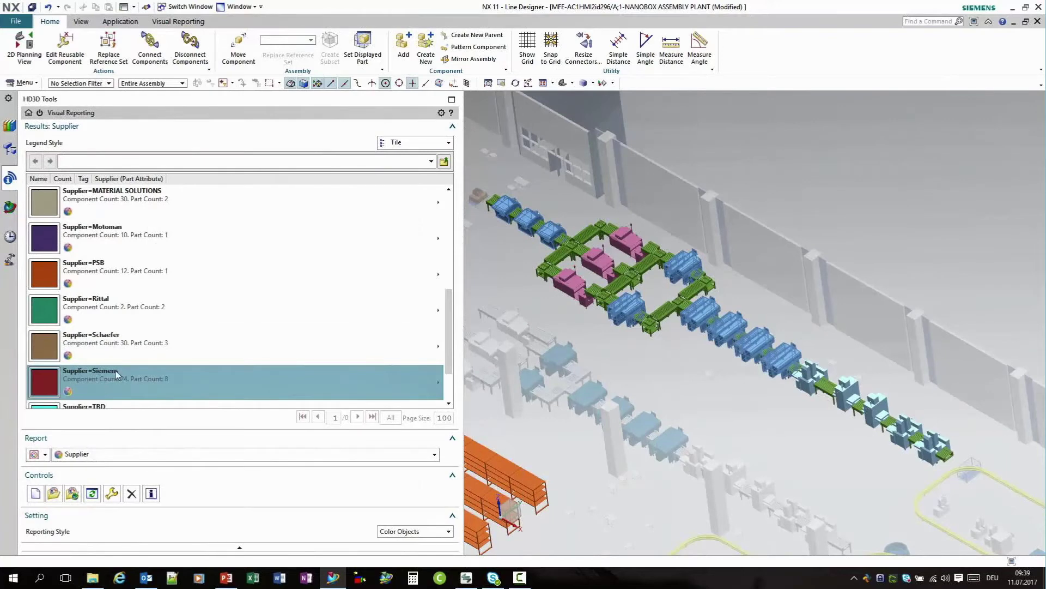
click(122, 312)
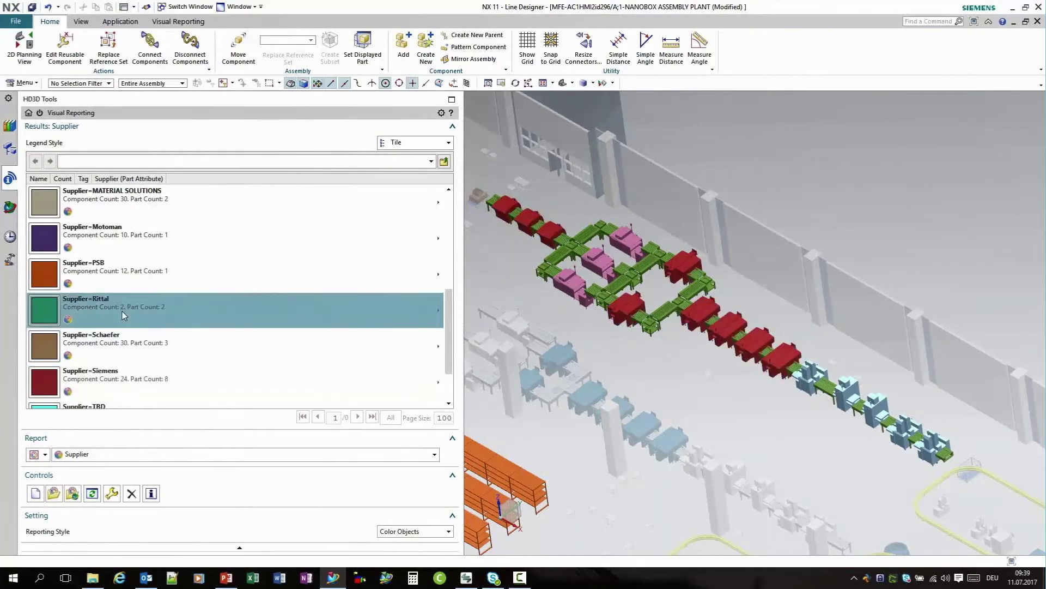
Highlight the components of the suppliers KML, KBE and ASYS in turn in the color-coded layout.
scroll(113, 276, up, 4)
click(113, 276)
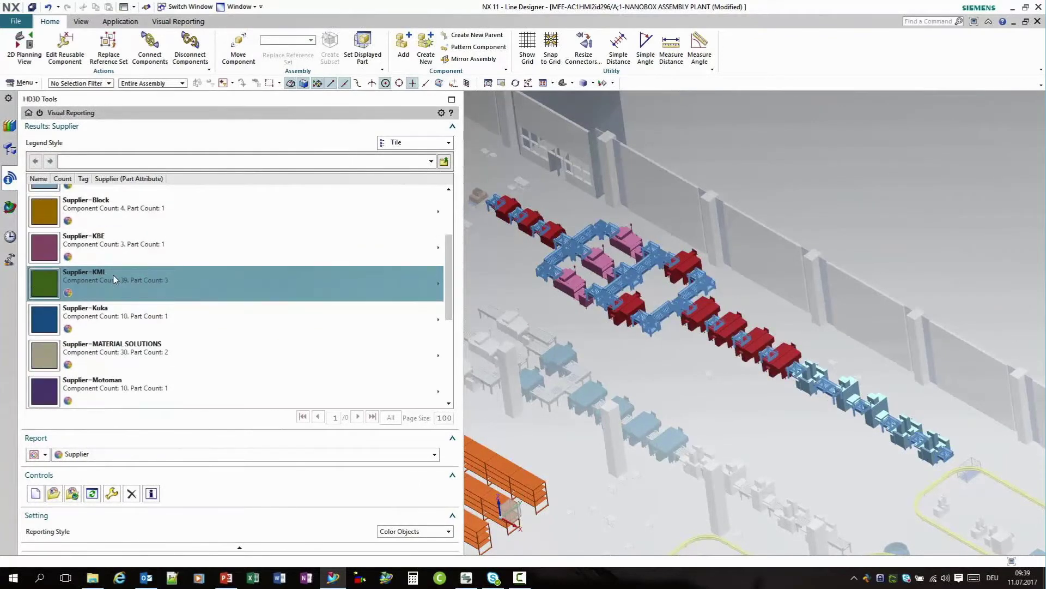
scroll(117, 282, up, 2)
scroll(118, 283, up, 1)
click(118, 316)
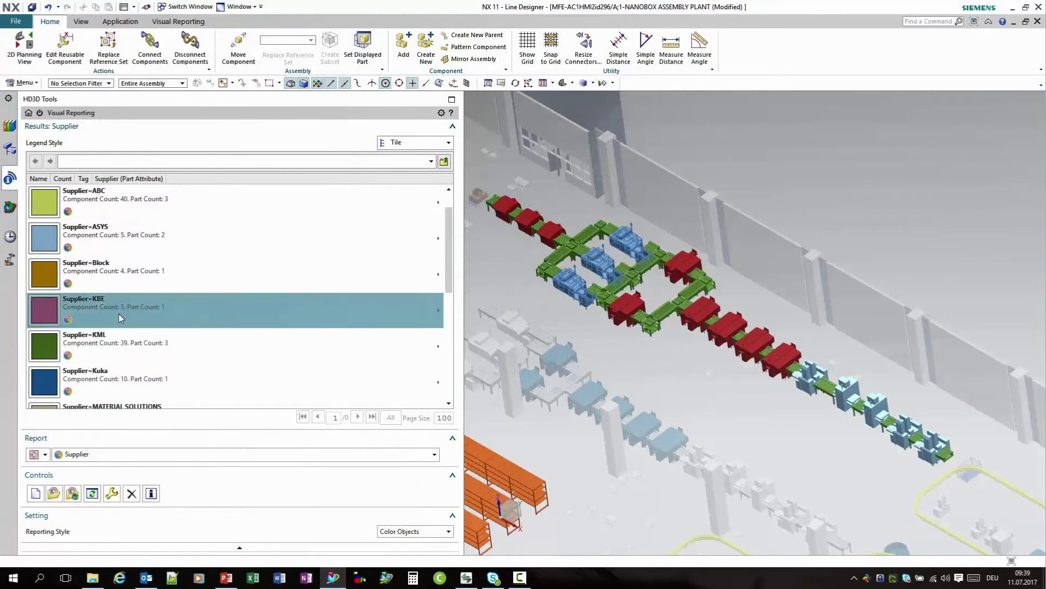
click(136, 235)
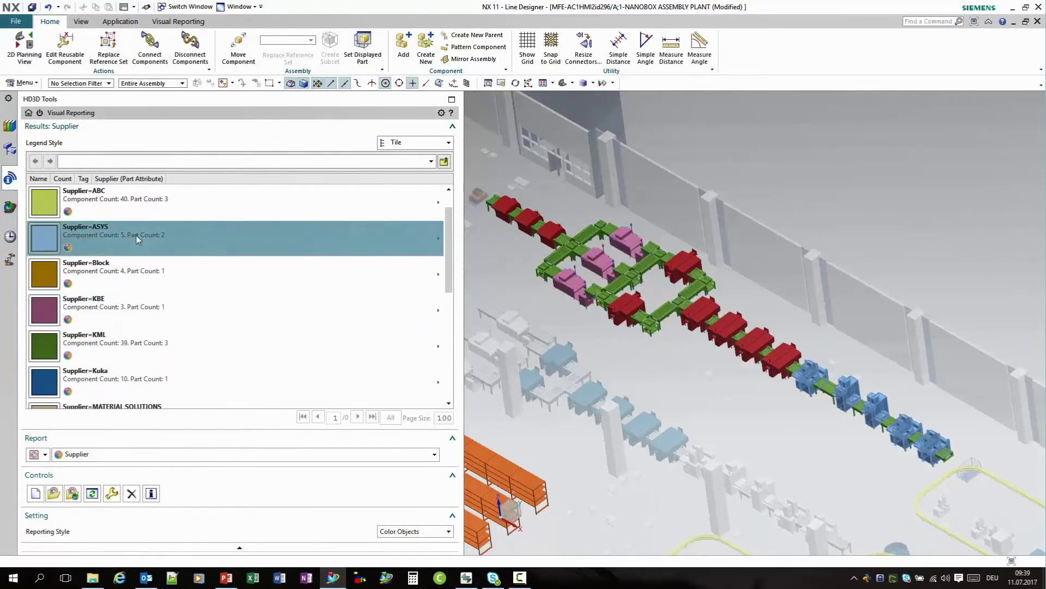
Review the remaining supplier groups in the legend and examine the supplier colors of the robot cell and the load assist beside it.
click(273, 326)
scroll(276, 323, down, 2)
scroll(276, 323, down, 6)
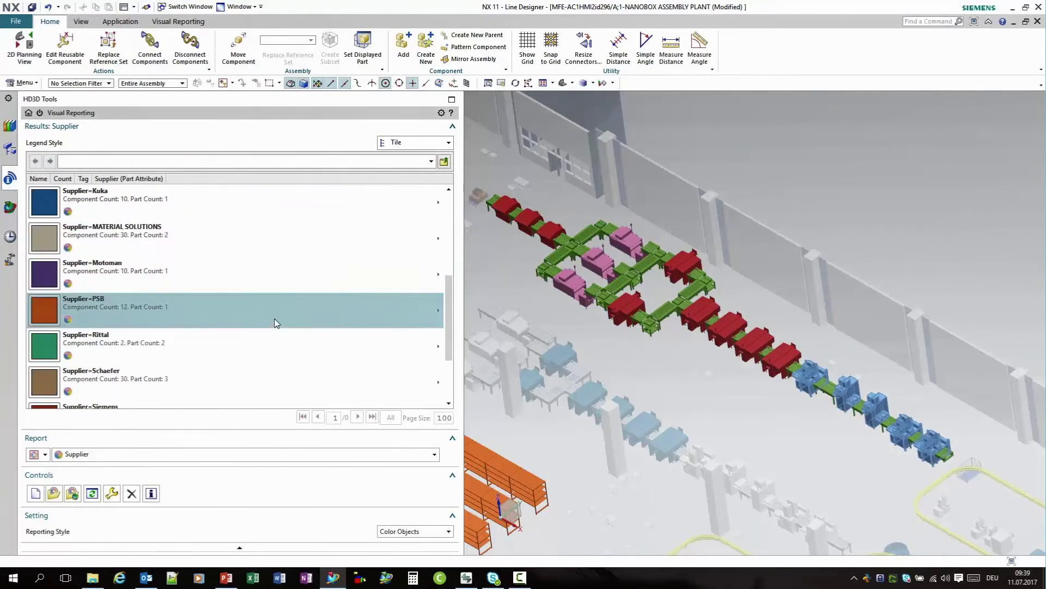
scroll(617, 367, down, 5)
scroll(618, 367, up, 5)
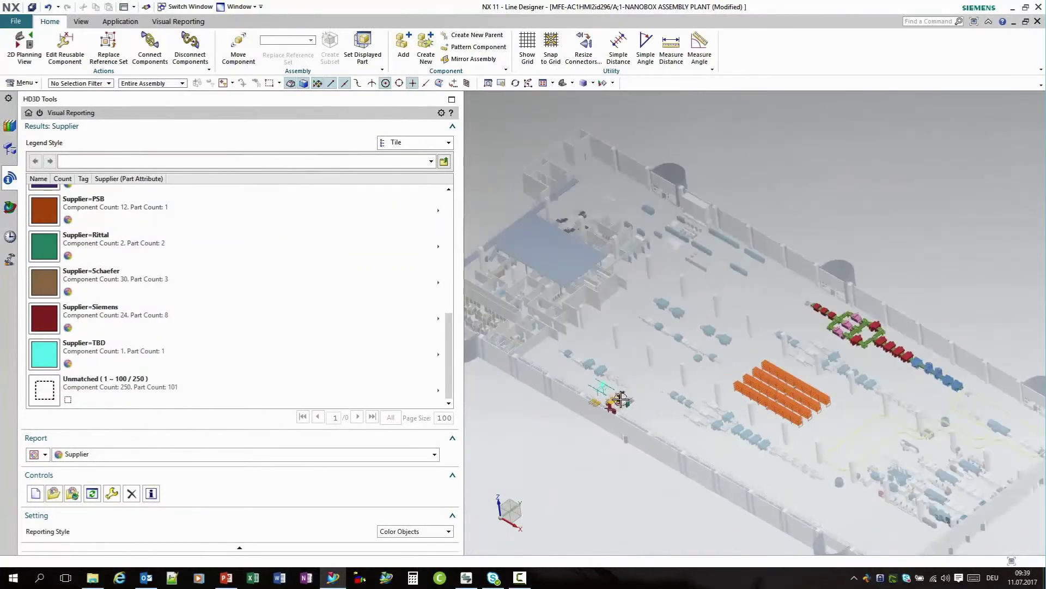
scroll(621, 400, up, 8)
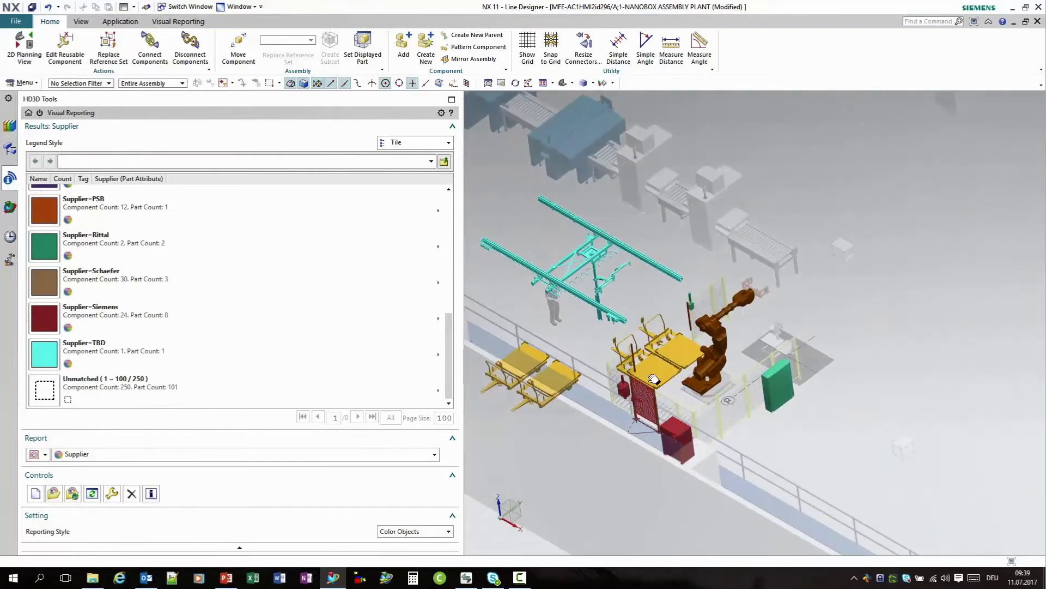
Activate the Status in Workflow report and examine the robot gripper in the No Due Date group up close.
click(117, 459)
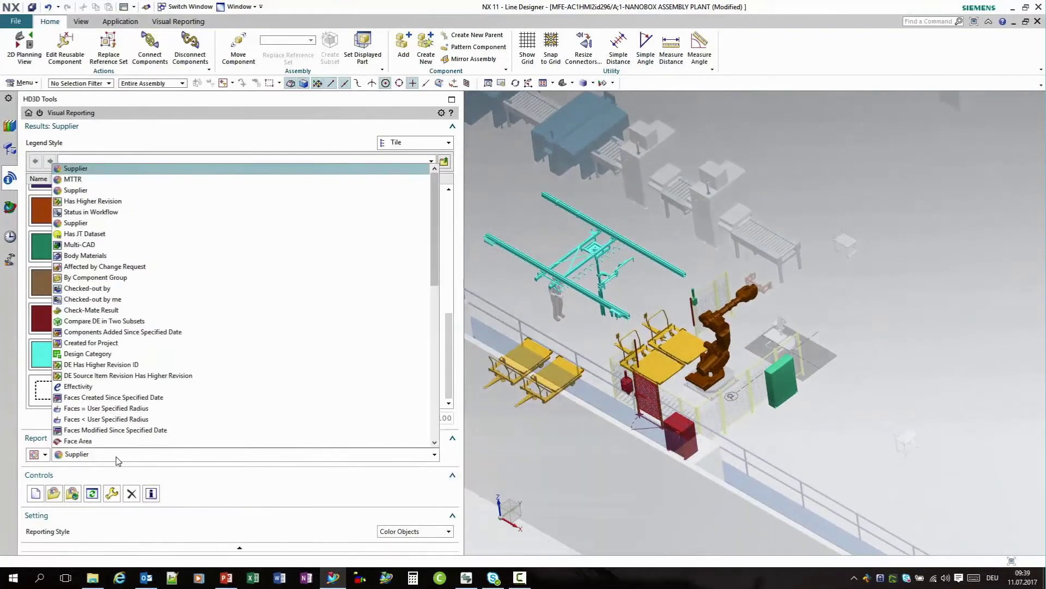
click(96, 214)
click(92, 493)
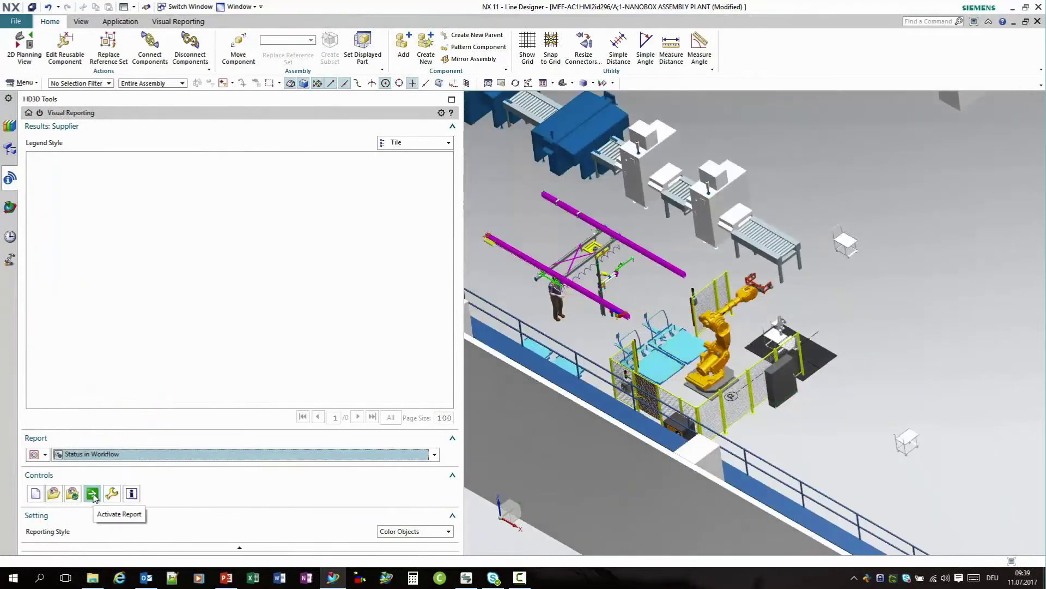
click(93, 494)
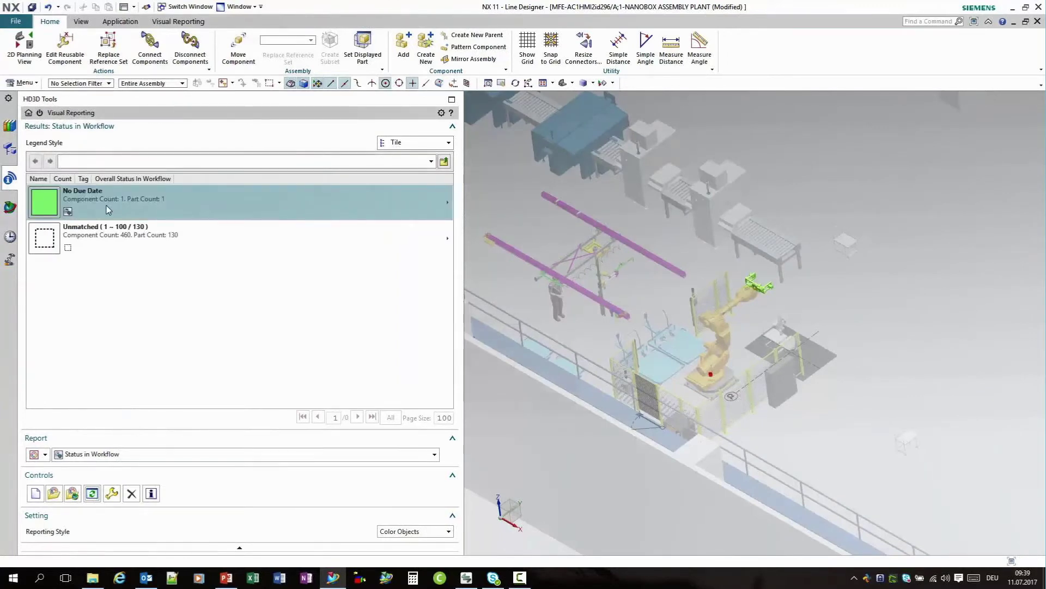
scroll(762, 290, up, 5)
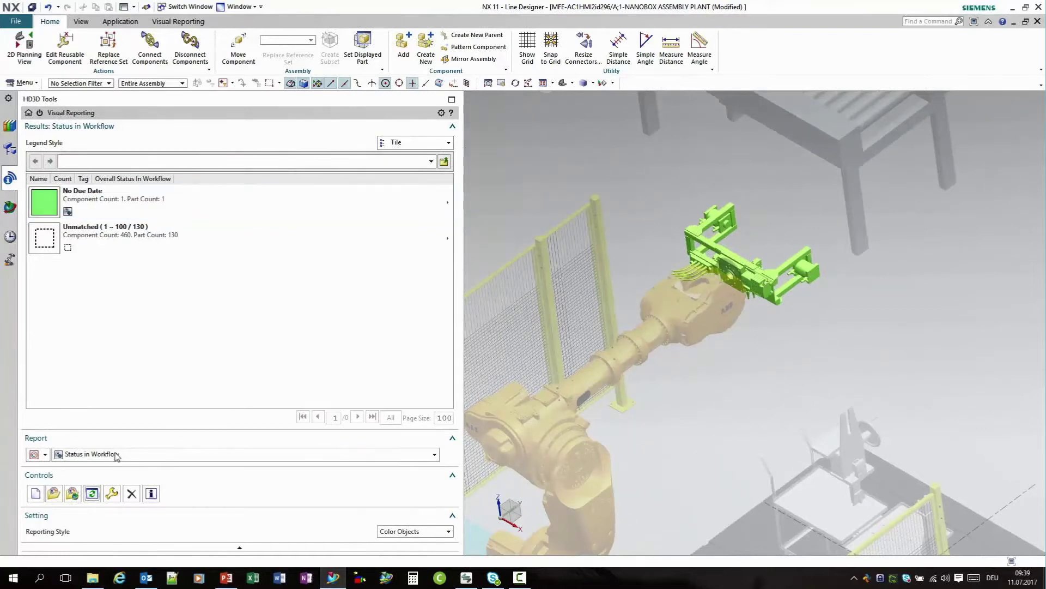
Switch the visual report to Has Higher Revision and activate it.
click(92, 454)
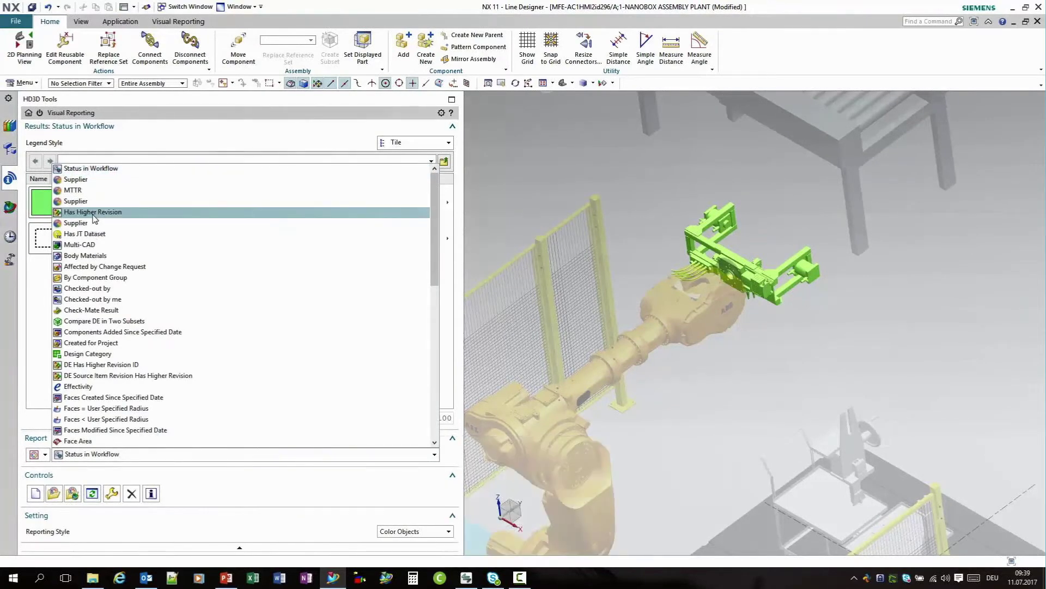
click(92, 212)
click(94, 493)
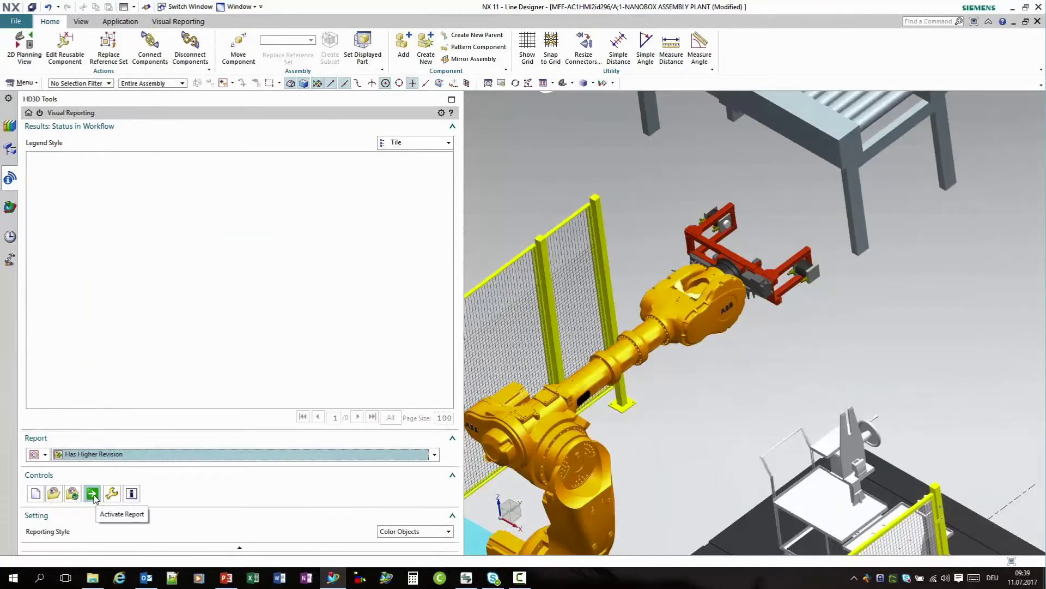
click(94, 495)
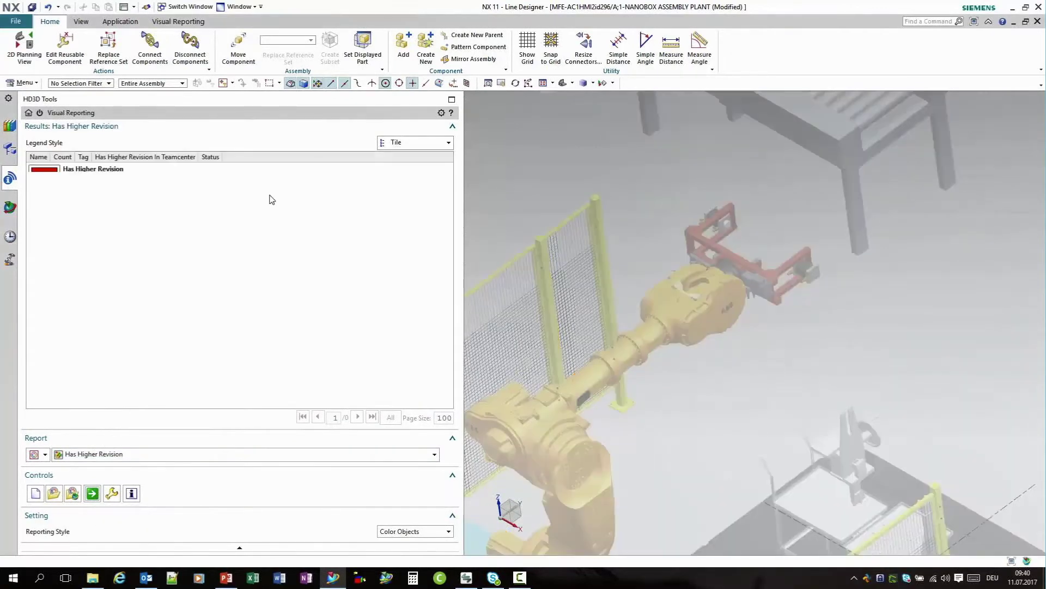
Select the objects associated with the Has Higher Revision group and fit the view to them for a closer look.
click(107, 204)
right_click(207, 211)
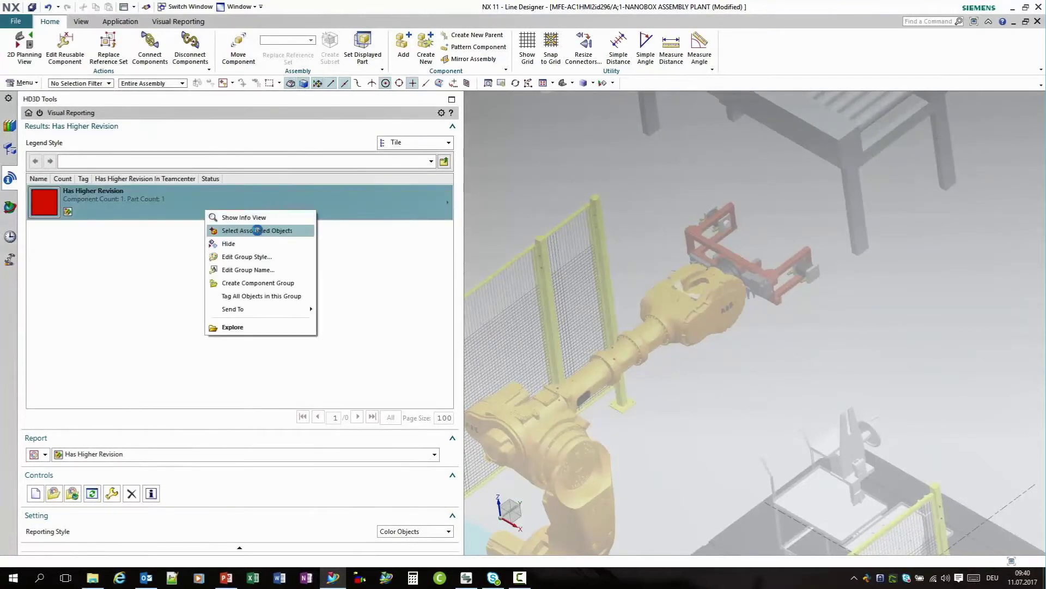
click(240, 228)
click(554, 85)
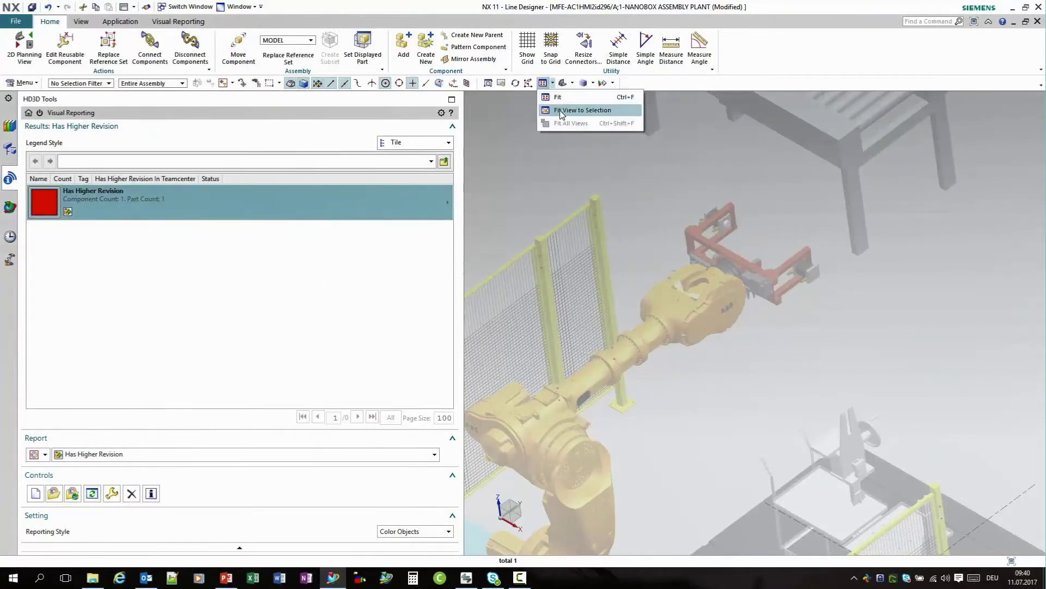
click(561, 110)
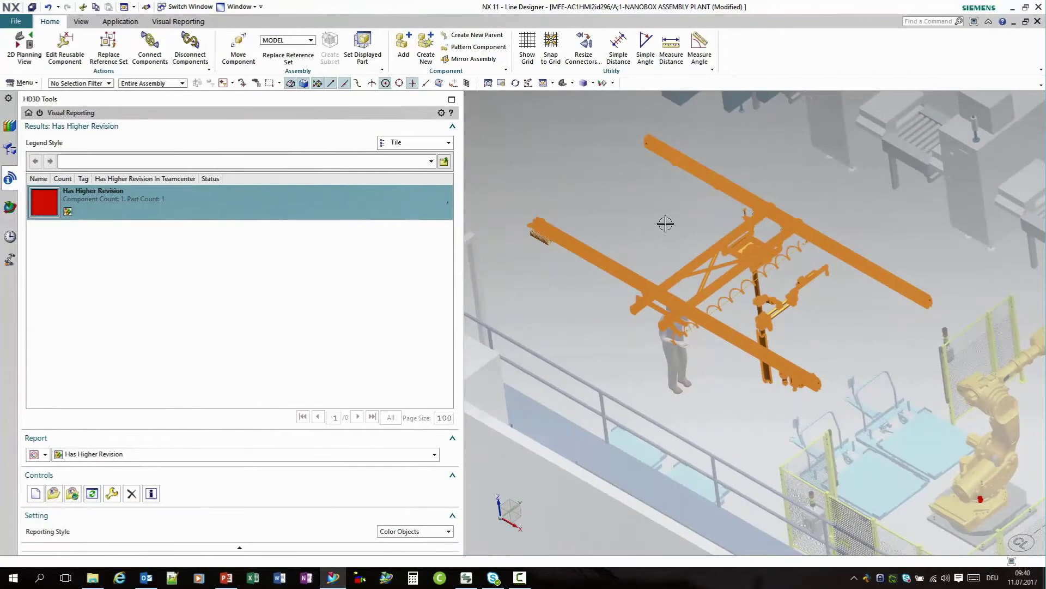
click(670, 250)
scroll(744, 321, up, 5)
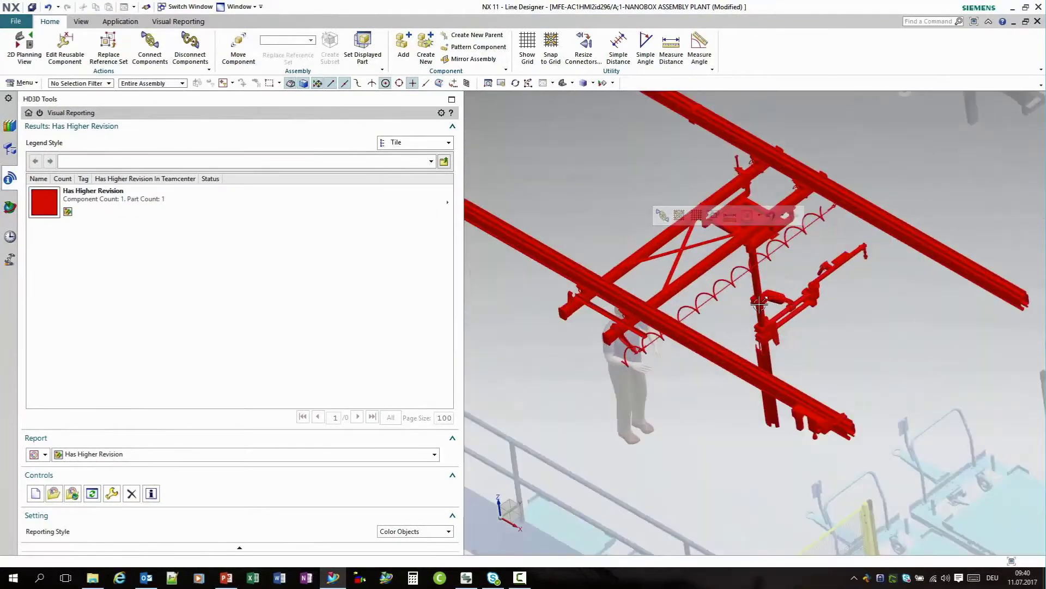
scroll(714, 261, up, 3)
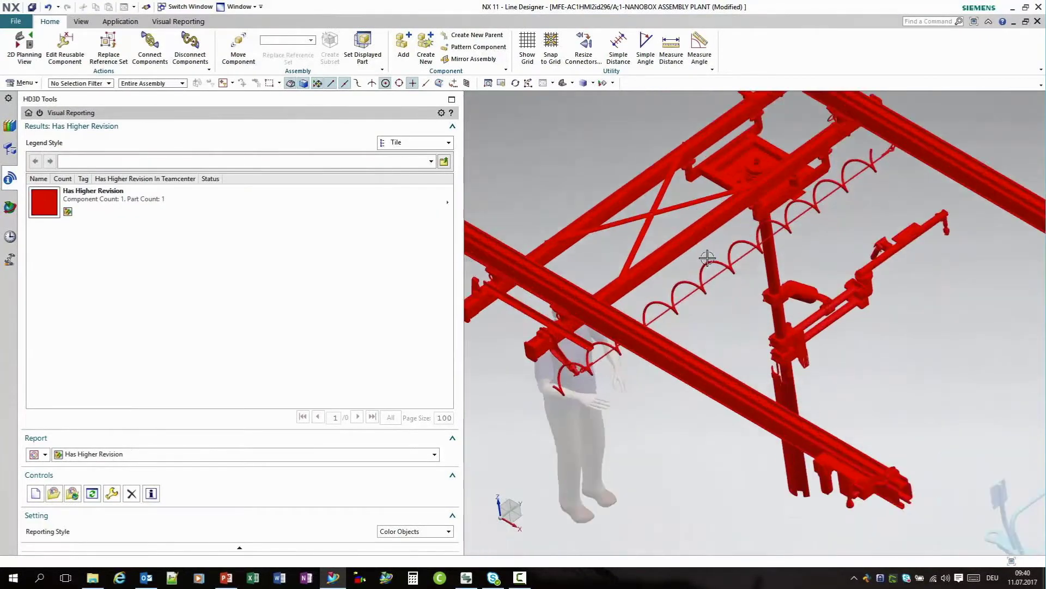
Replace the operator load assist with its revision B, keeping relationships and replacing all occurrences in the assembly.
right_click(684, 226)
click(728, 271)
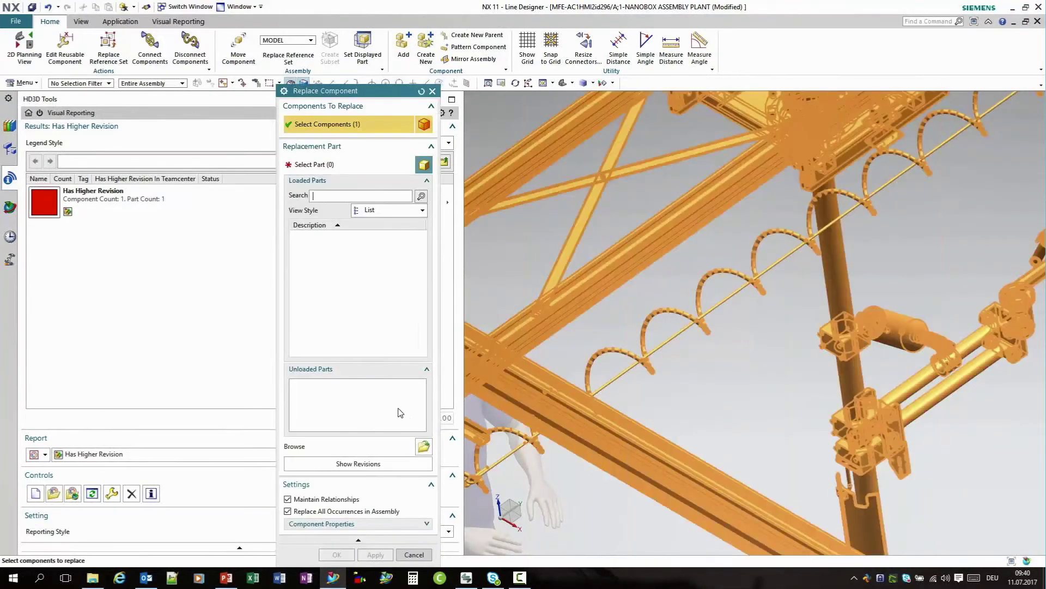
click(365, 467)
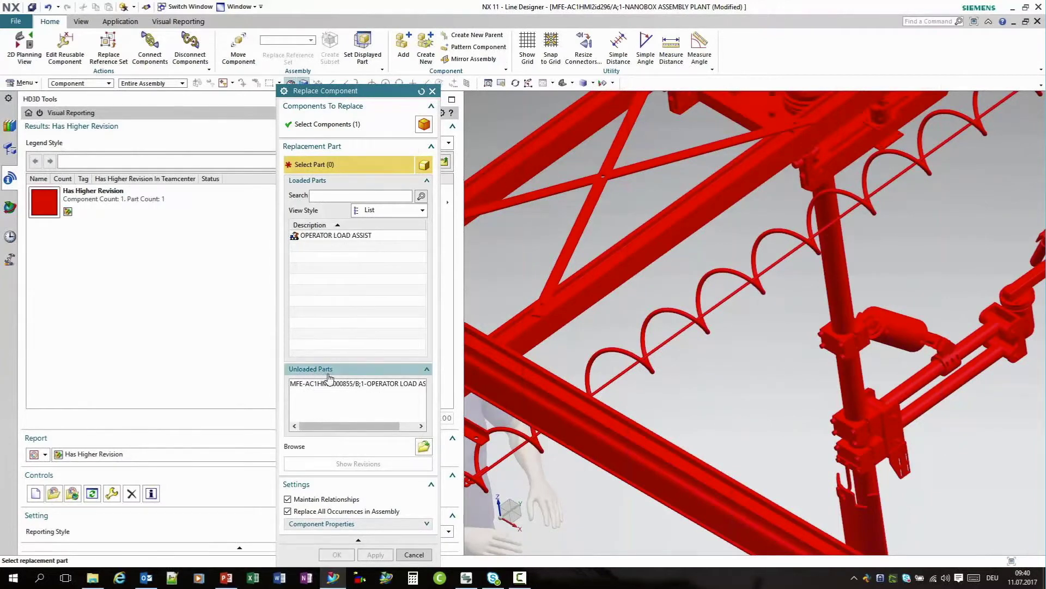
click(360, 383)
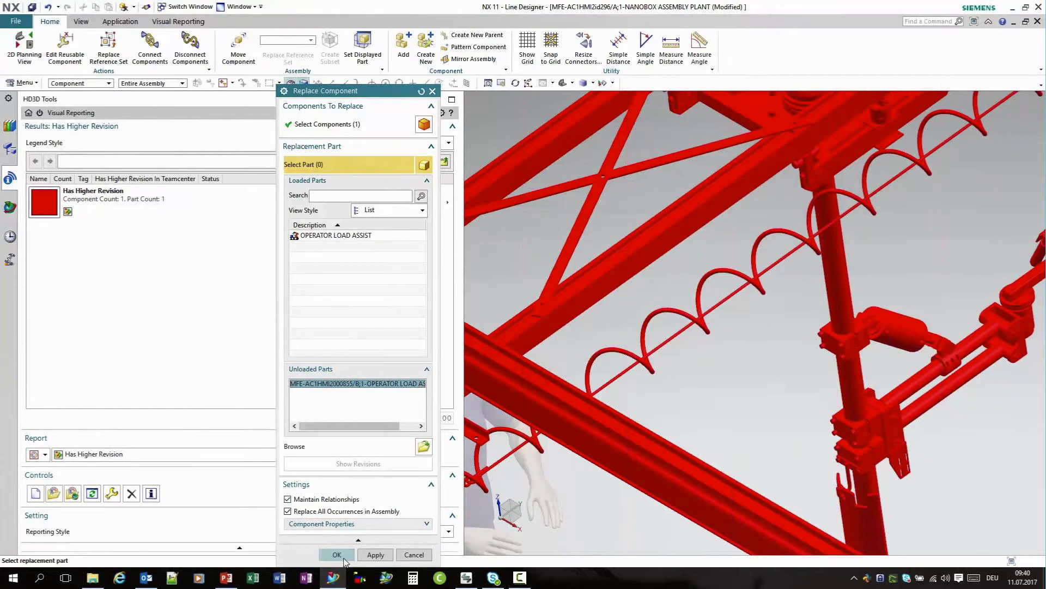
click(337, 554)
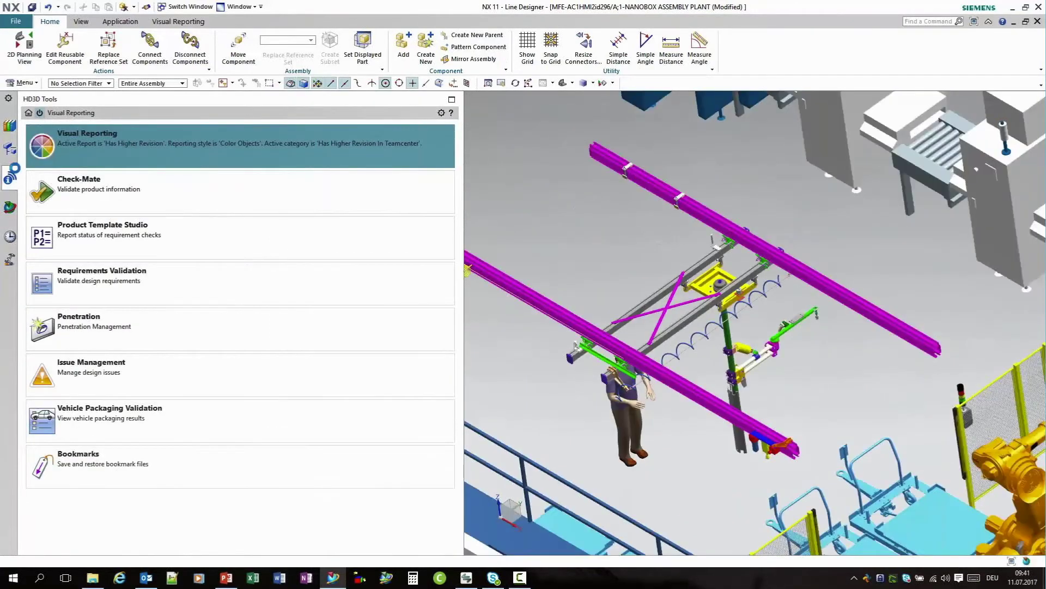
Select the MOTOMAN-DA20 robot in the assembly cell at the end of the row and show its Active Workspace overview in full size.
click(10, 151)
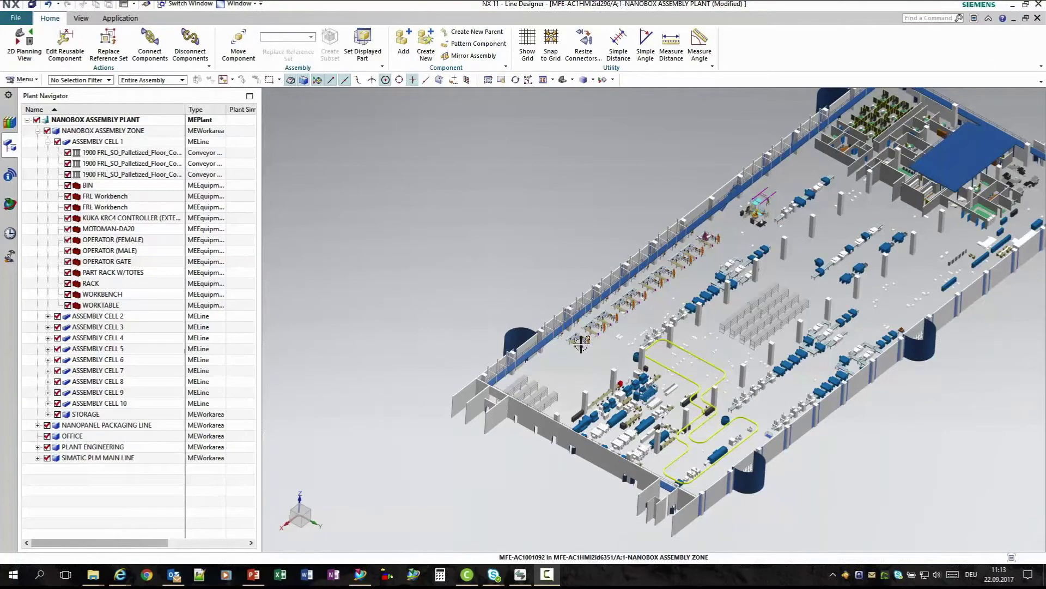
scroll(581, 344, up, 5)
scroll(580, 339, up, 5)
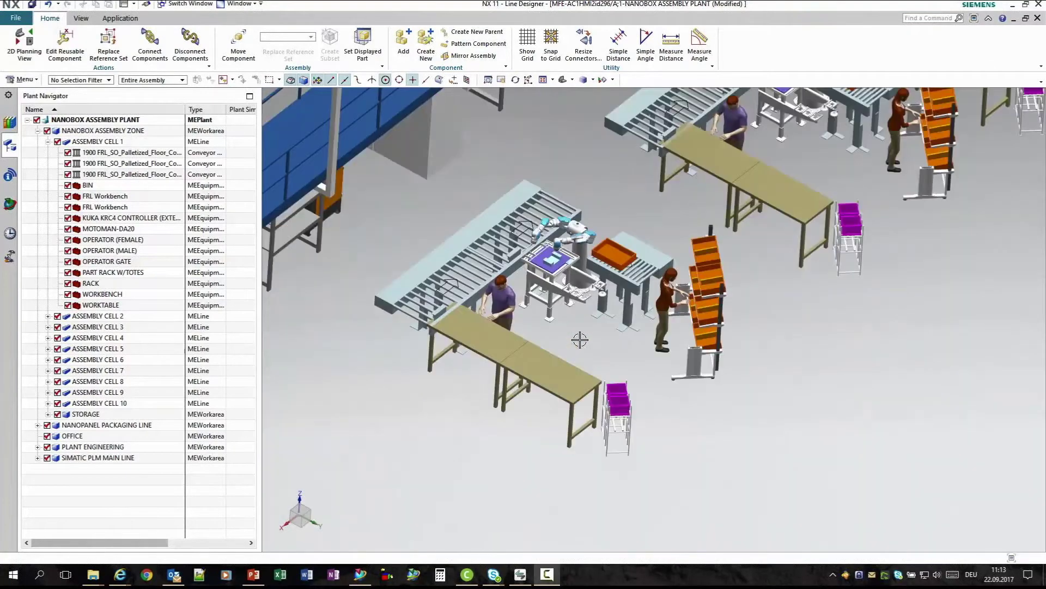
scroll(579, 339, up, 2)
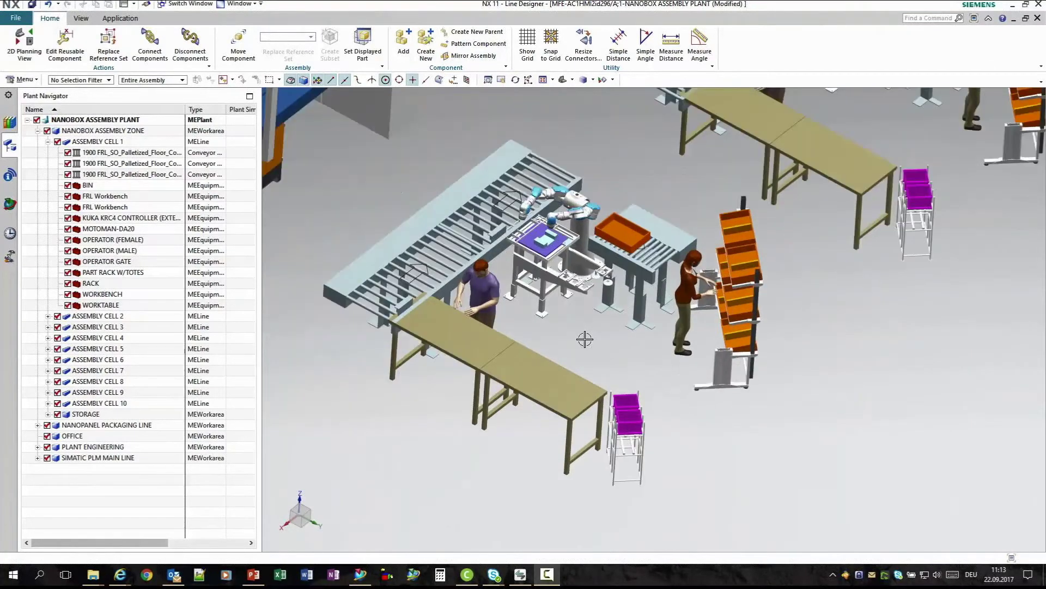
click(577, 203)
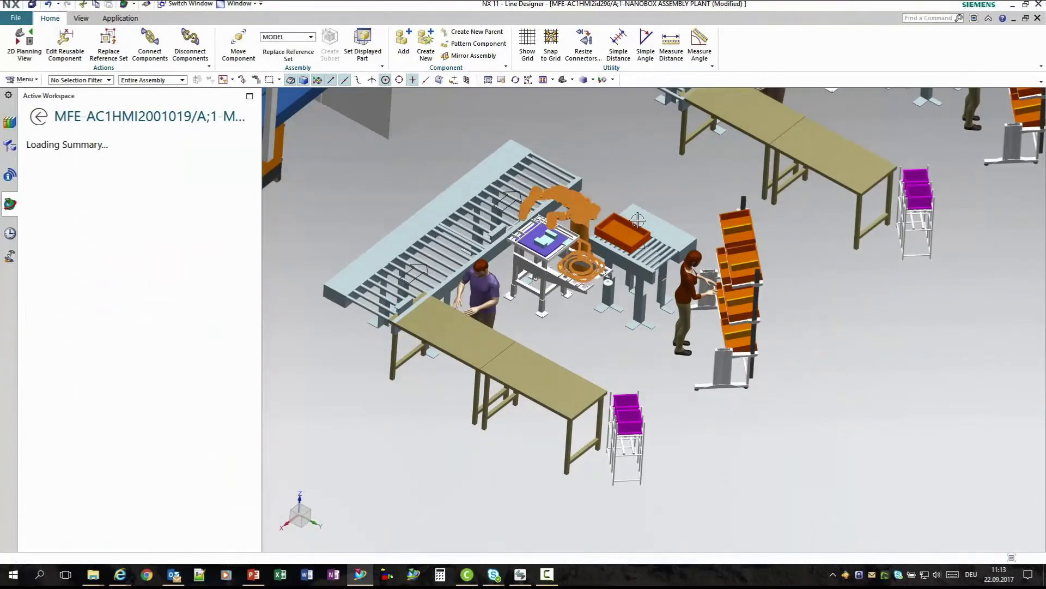
click(250, 97)
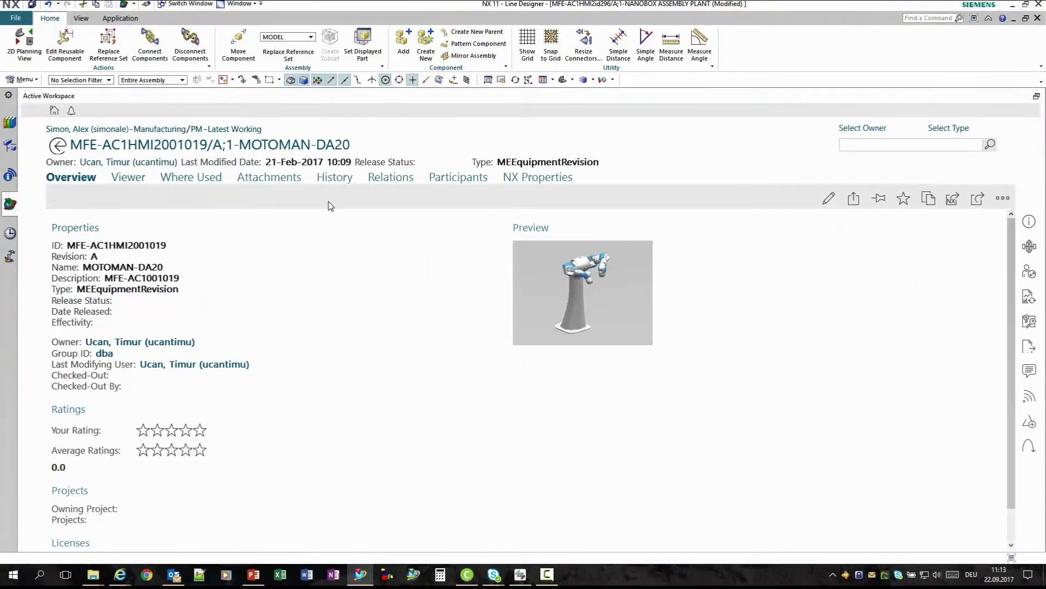
Start adding a new file attachment to the MOTOMAN-DA20 revision and choose SDA20D.pdf from the D:\DataSheets folder.
click(269, 183)
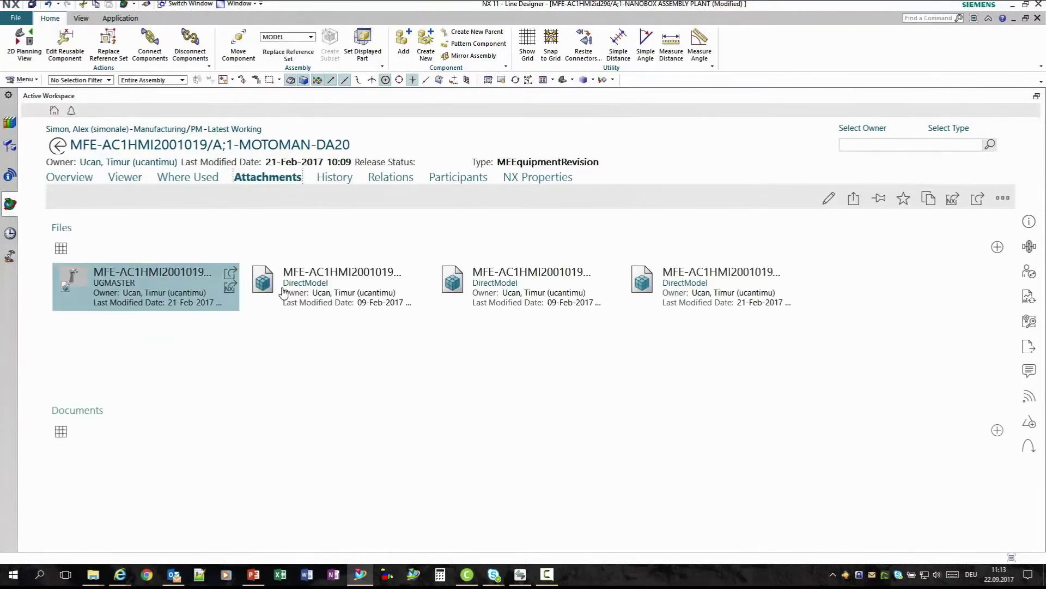
click(998, 248)
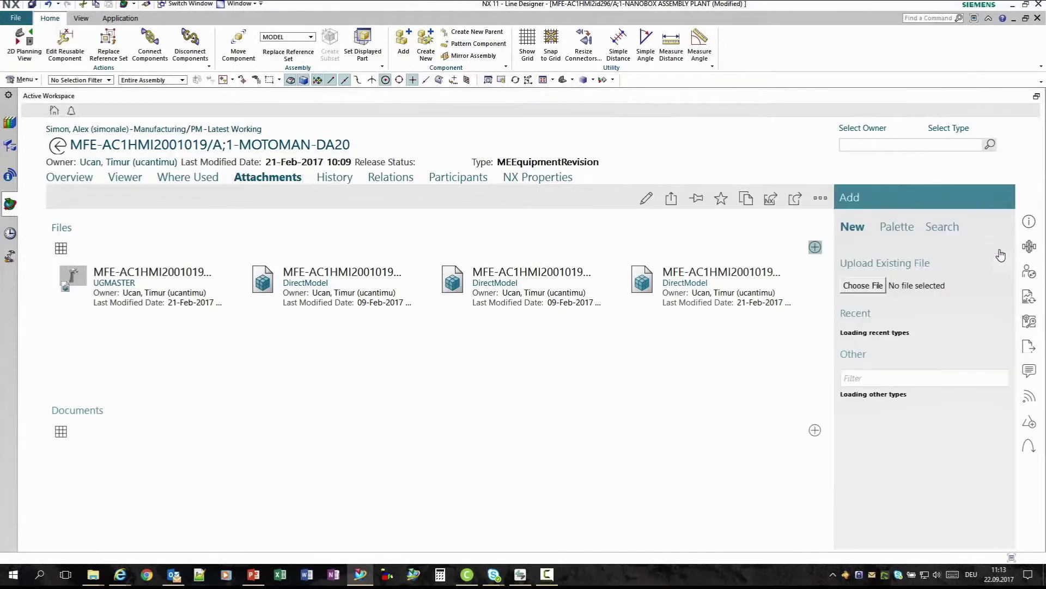
click(863, 285)
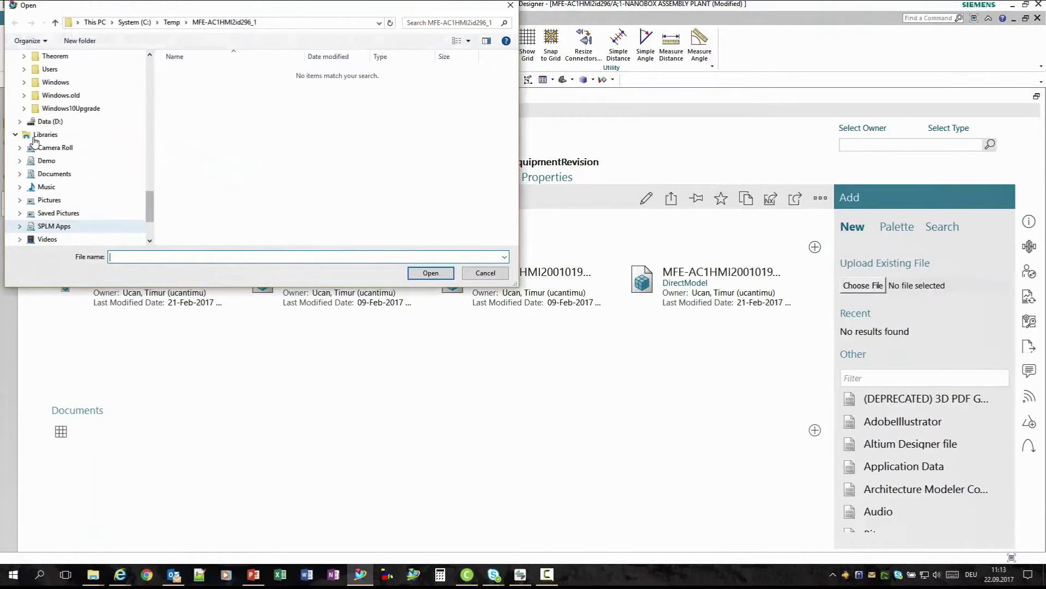
click(20, 123)
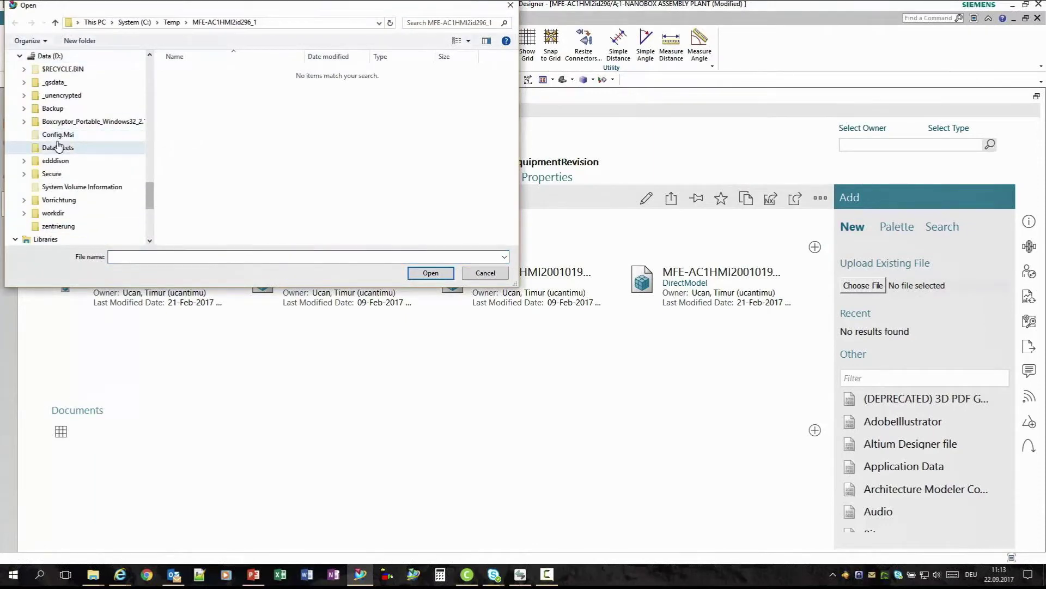
click(59, 146)
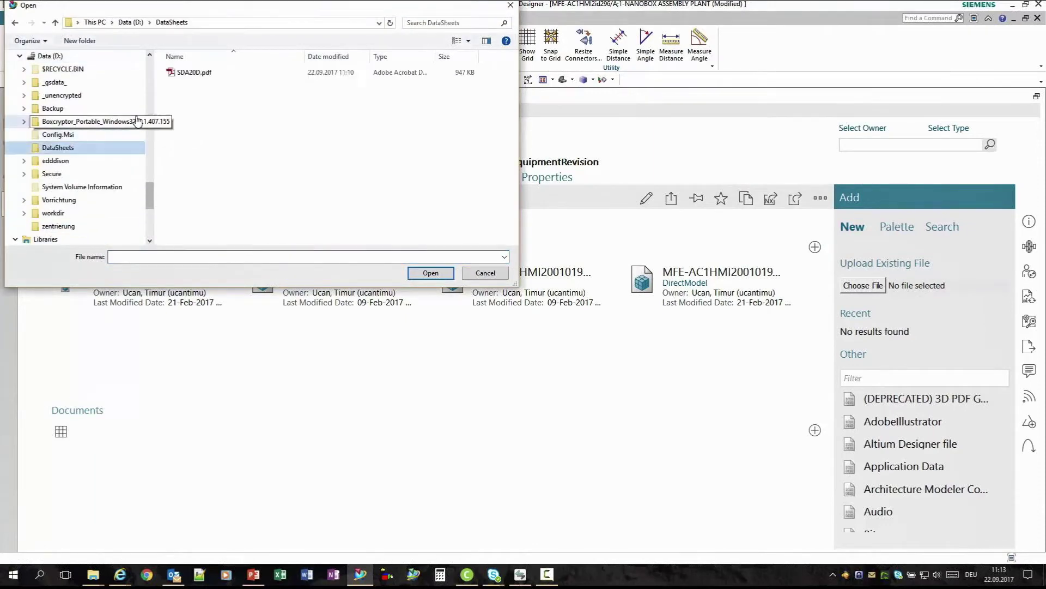
click(193, 74)
click(430, 272)
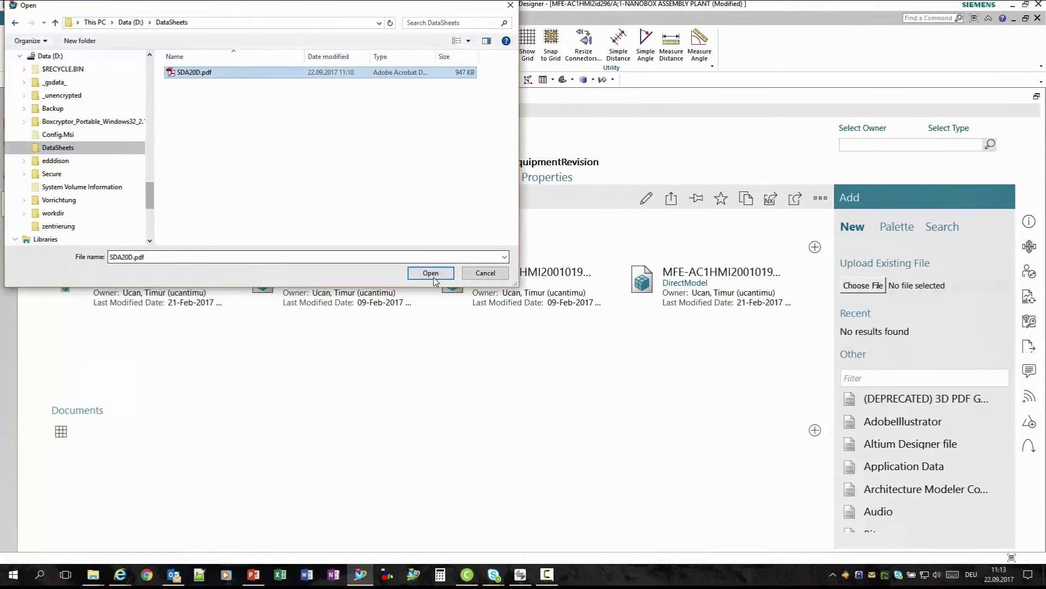
Describe the PDF as "Datasheet for Robot" and add it to the robot revision with the Specifications relation.
click(871, 365)
text(Dat)
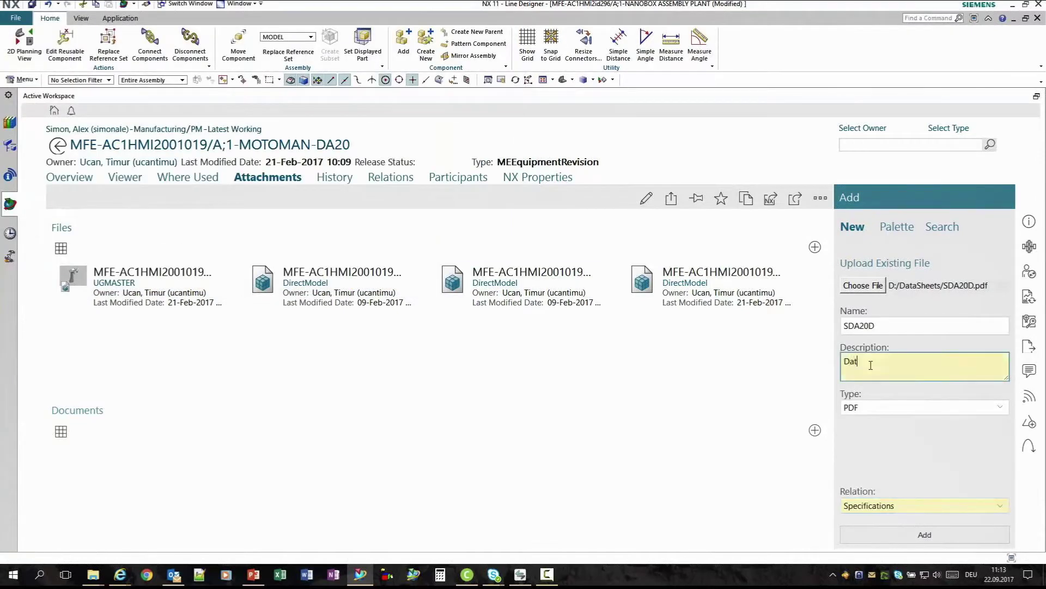
text(asheet for Robot)
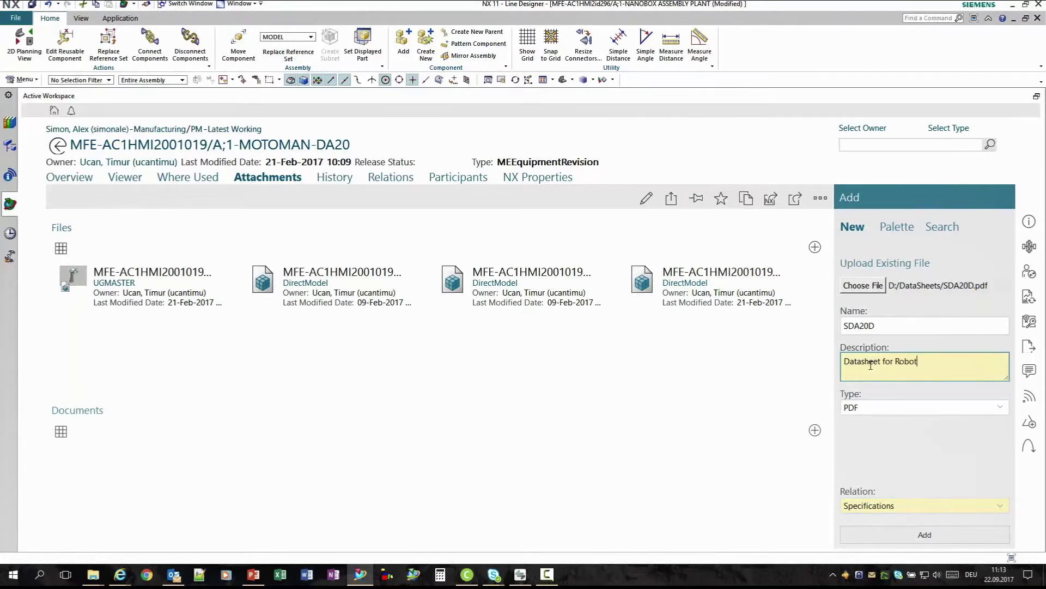
click(938, 540)
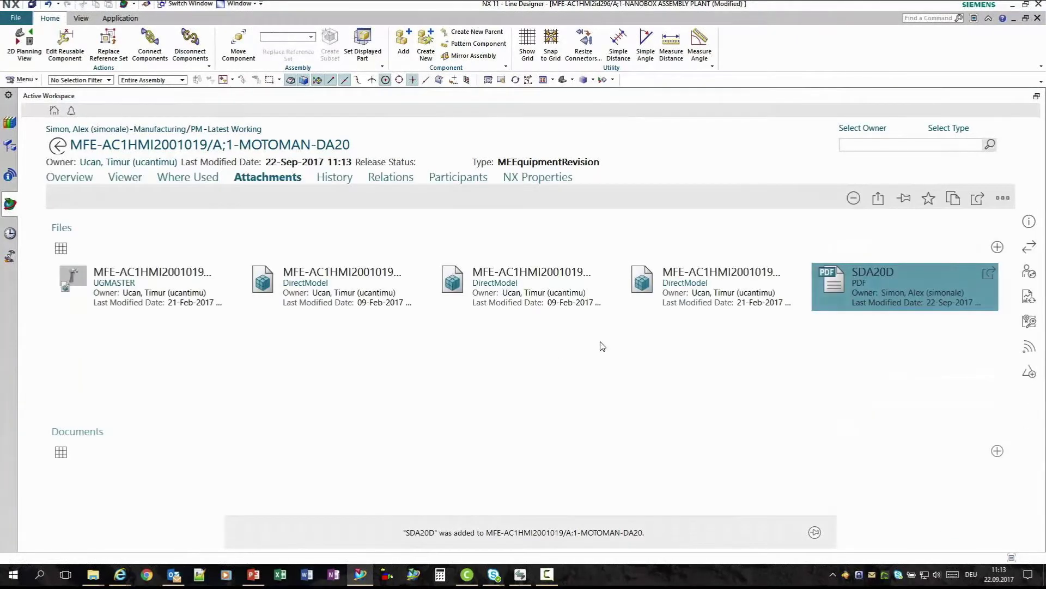
Open the attached SDA20D datasheet, look through its pages, then close it and shrink Active Workspace from full size.
click(990, 275)
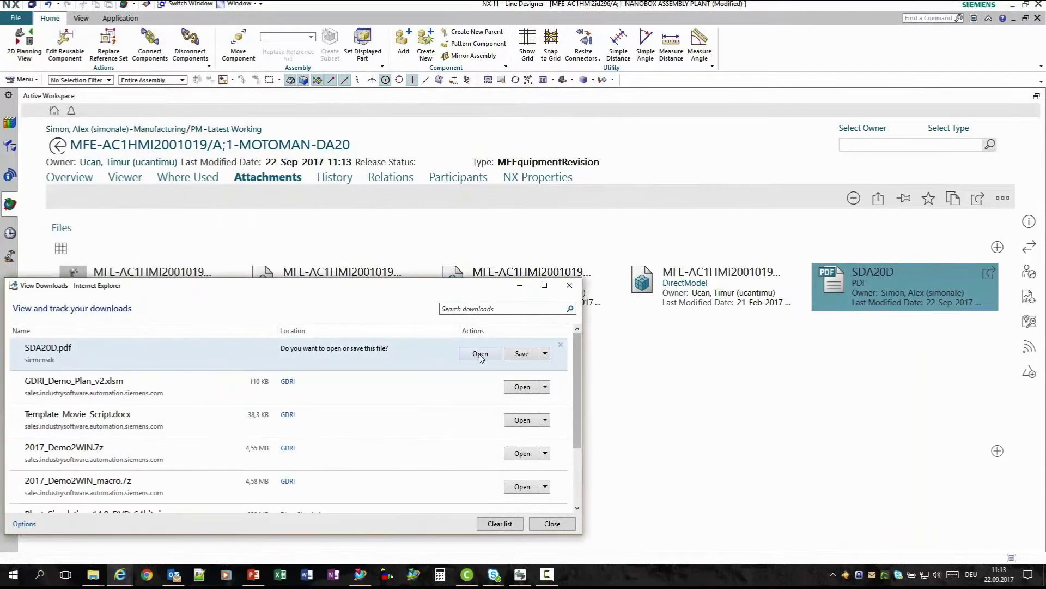
click(480, 354)
scroll(484, 356, down, 10)
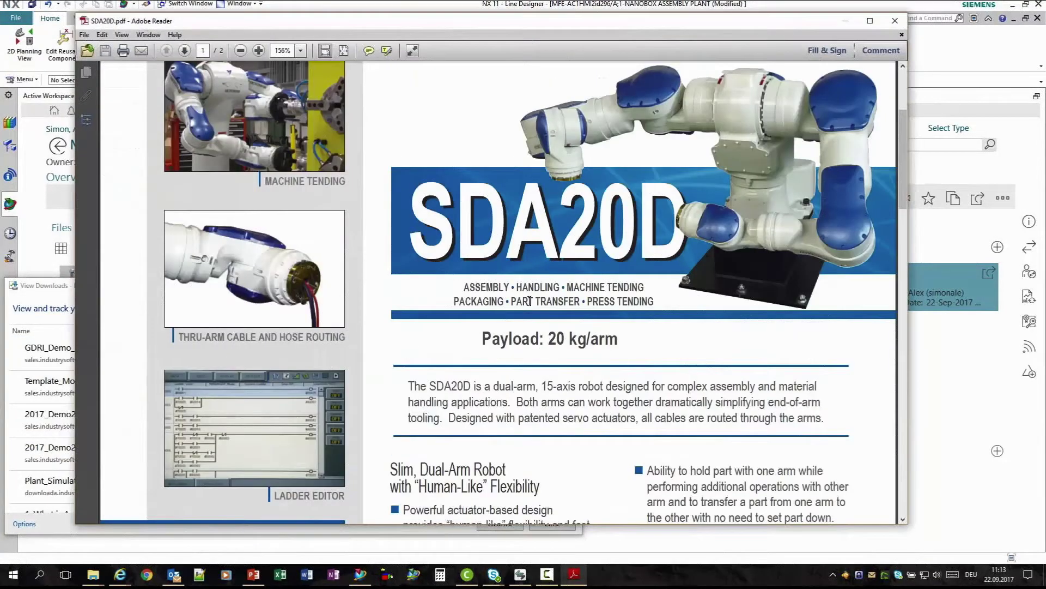
scroll(532, 315, down, 6)
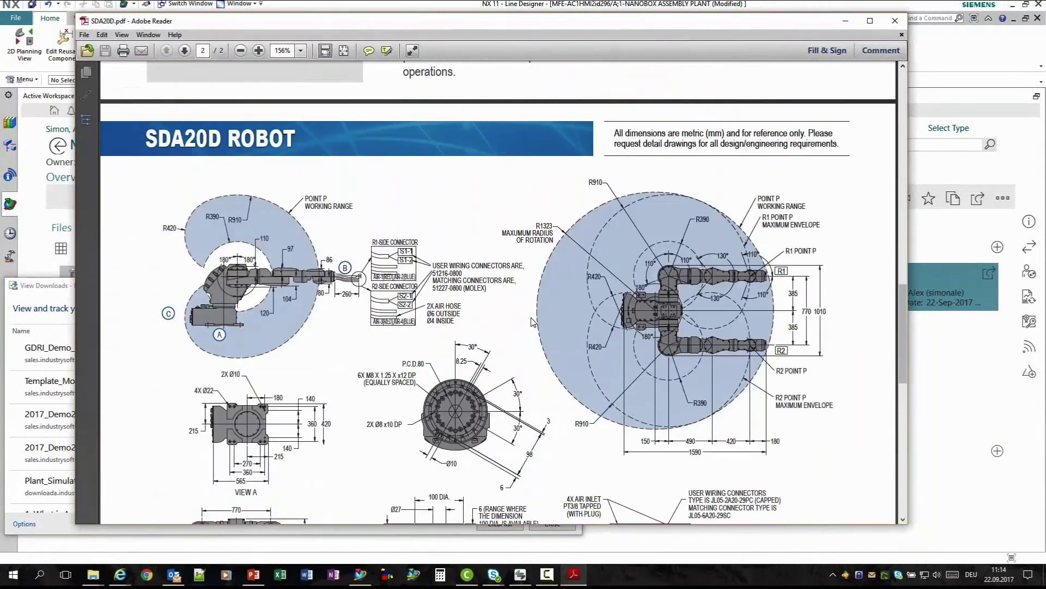
scroll(532, 322, down, 1)
scroll(533, 321, up, 4)
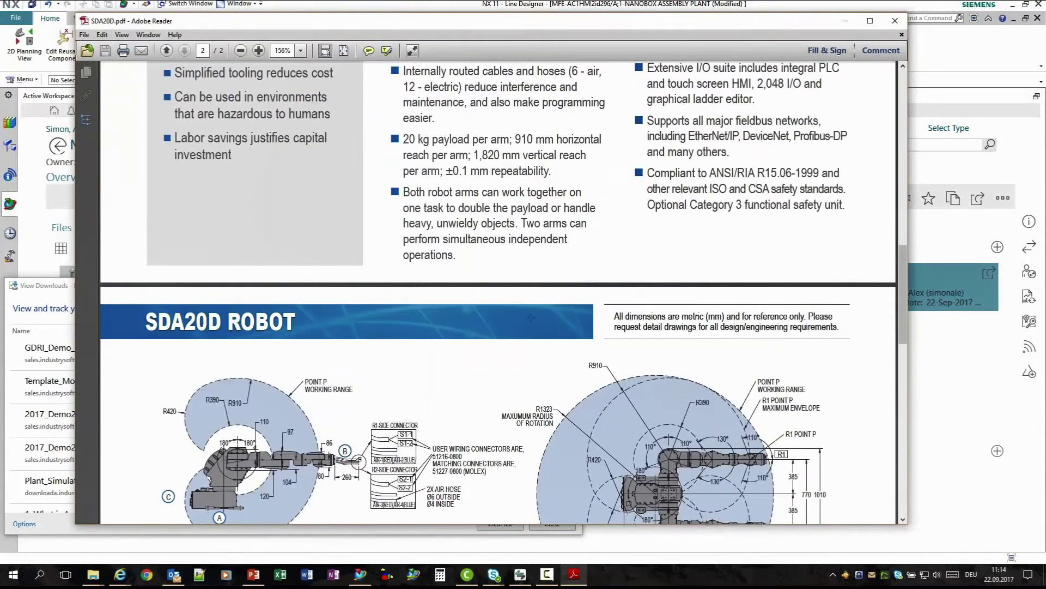
scroll(532, 317, up, 10)
key(alt+F4)
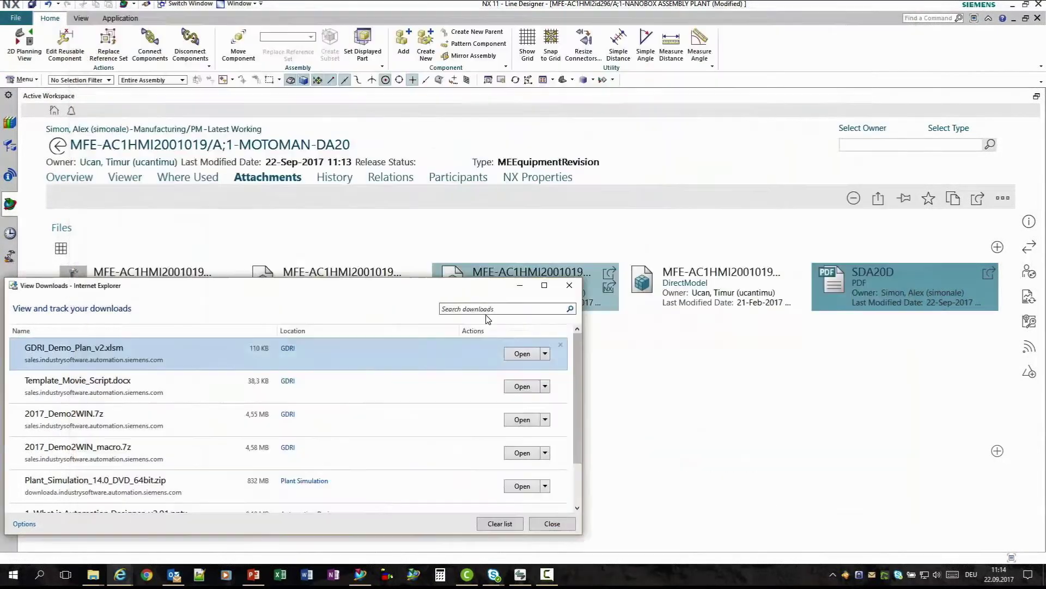
click(571, 285)
click(1036, 96)
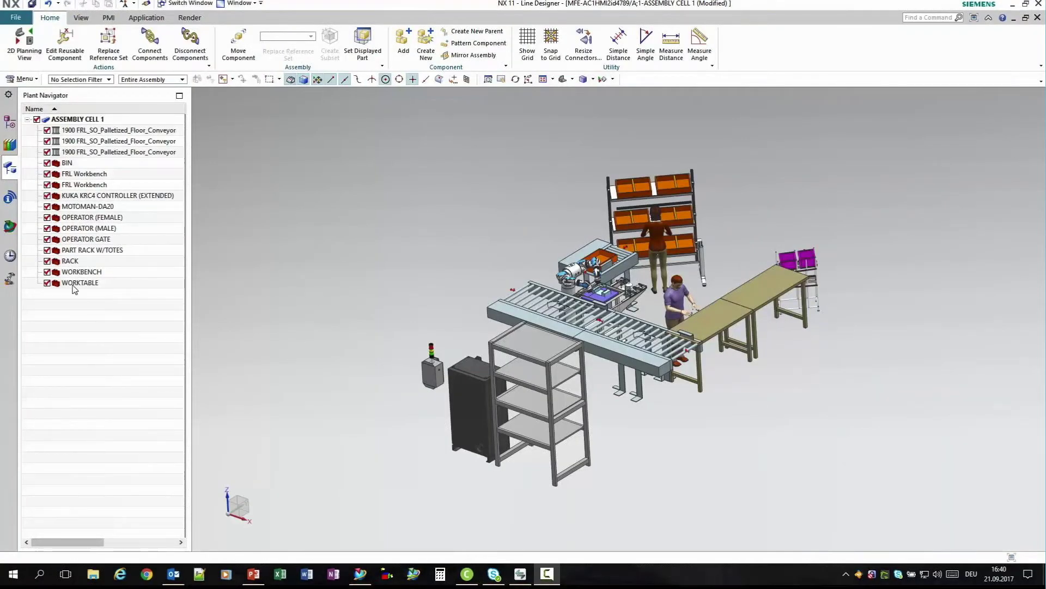
Switch all components of ASSEMBLY CELL 1 to the 2D_PLAN_VIEW reference set and clear the selection.
click(74, 283)
key(ctrl+a)
click(288, 36)
click(283, 76)
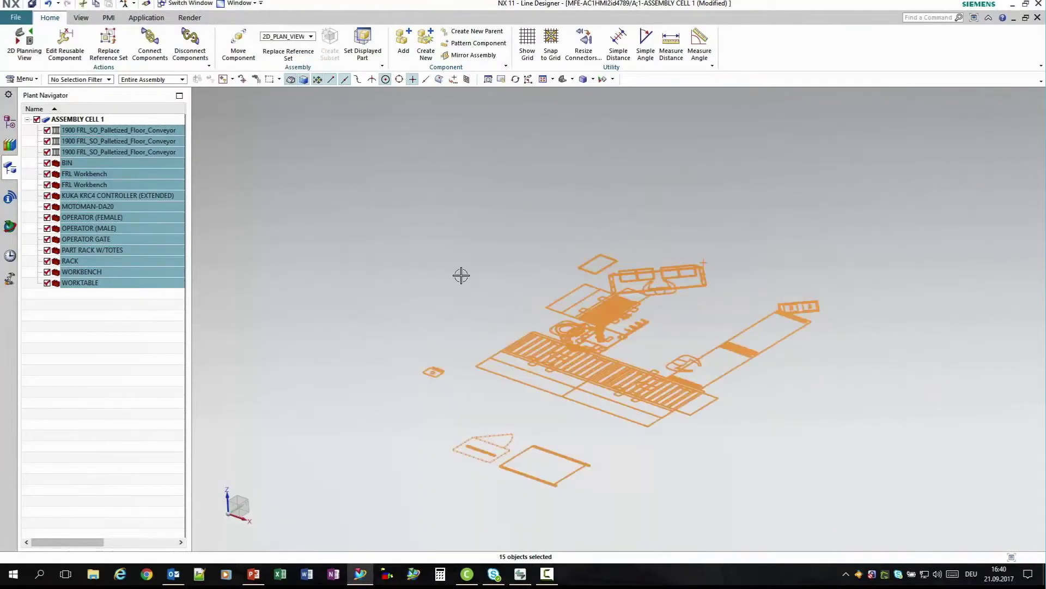
click(461, 276)
Switch to the Drafting application and create an A4 drawing sheet for the assembly cell.
click(15, 17)
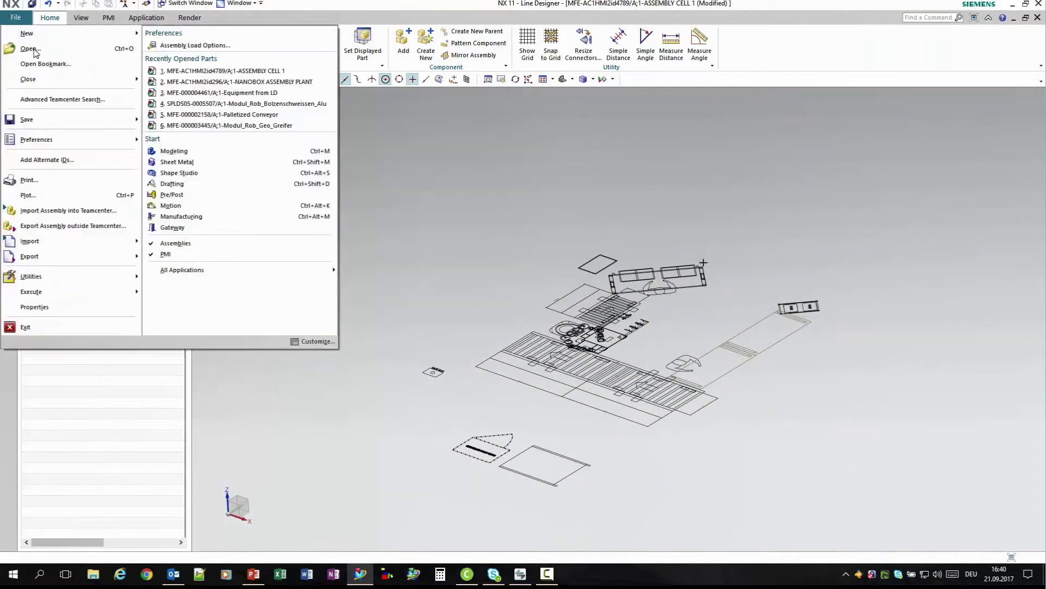
click(172, 184)
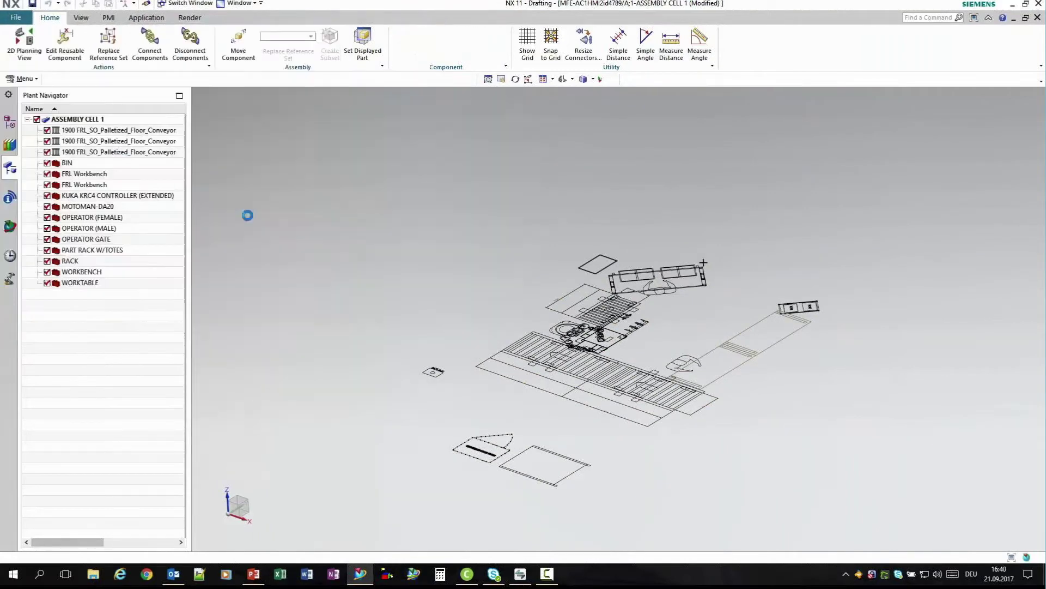
click(234, 339)
Fill in the First Issued and Drawn By title block cells with the author's full name and finish the title block.
text(Alex )
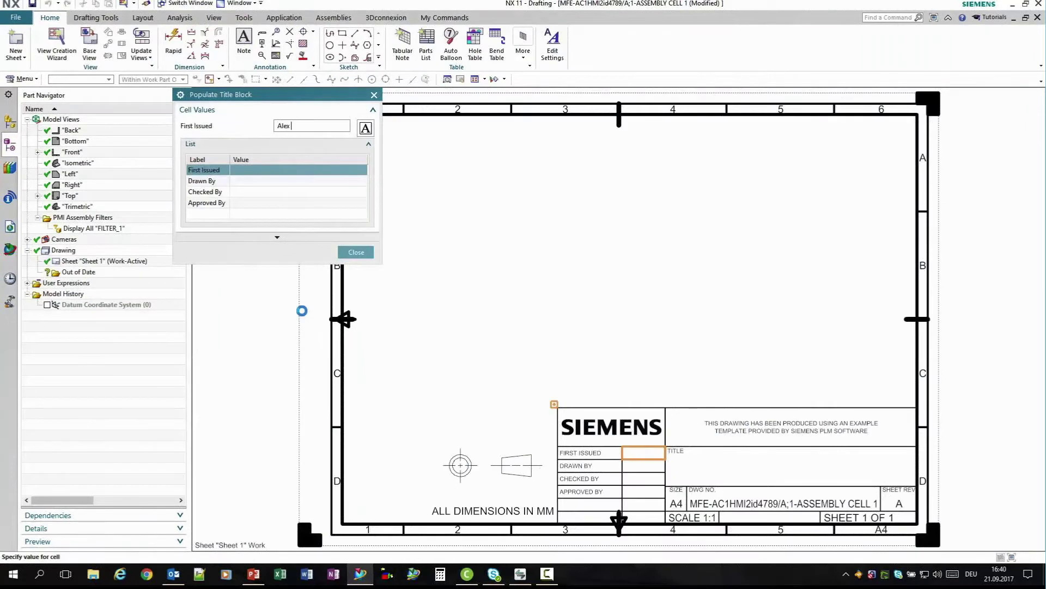
text(Simon)
key(Return)
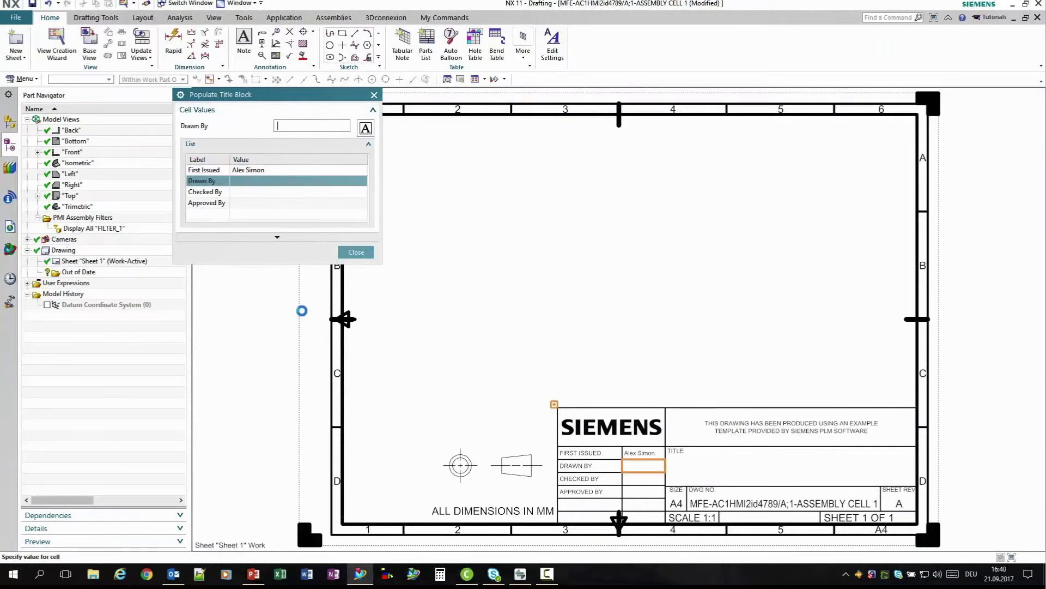
text(Alex Simon)
key(Return)
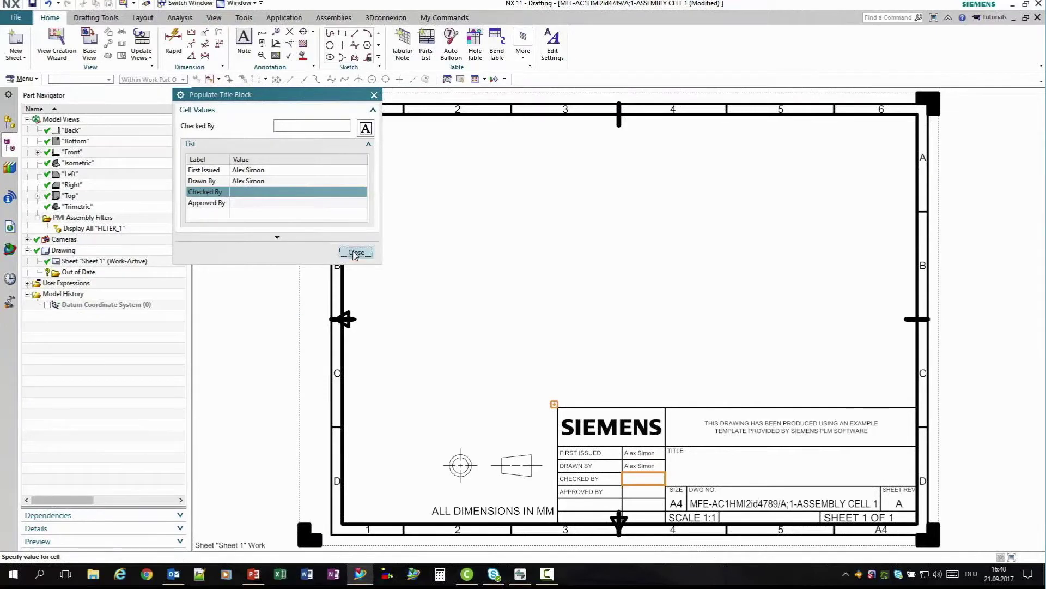
click(357, 251)
Create a top view of the assembly cell with the Hidden Wireframe preview style and inherited PMI dimensions.
click(367, 343)
click(437, 293)
click(438, 327)
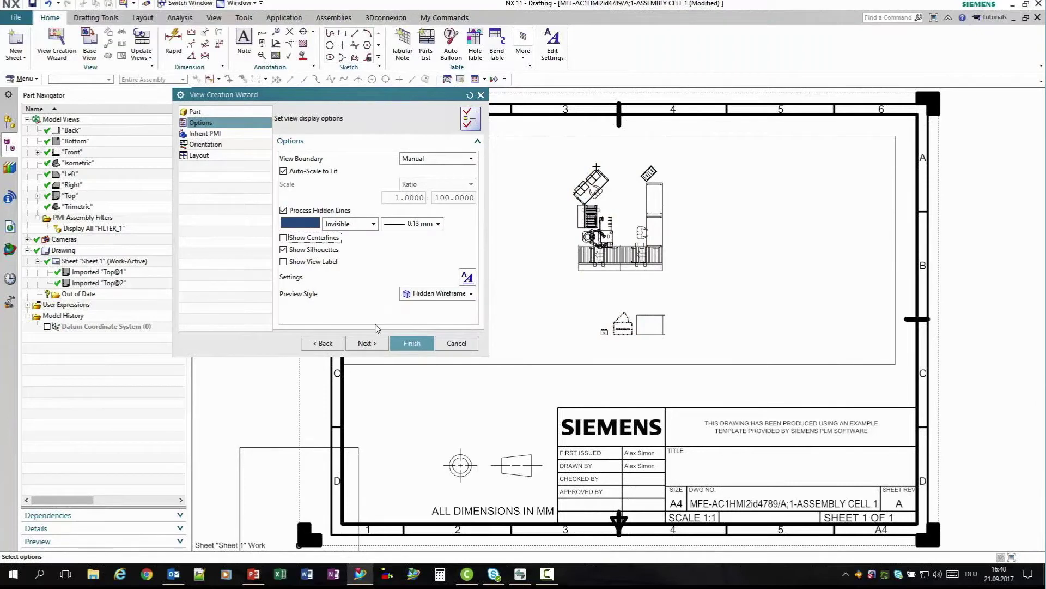
click(367, 343)
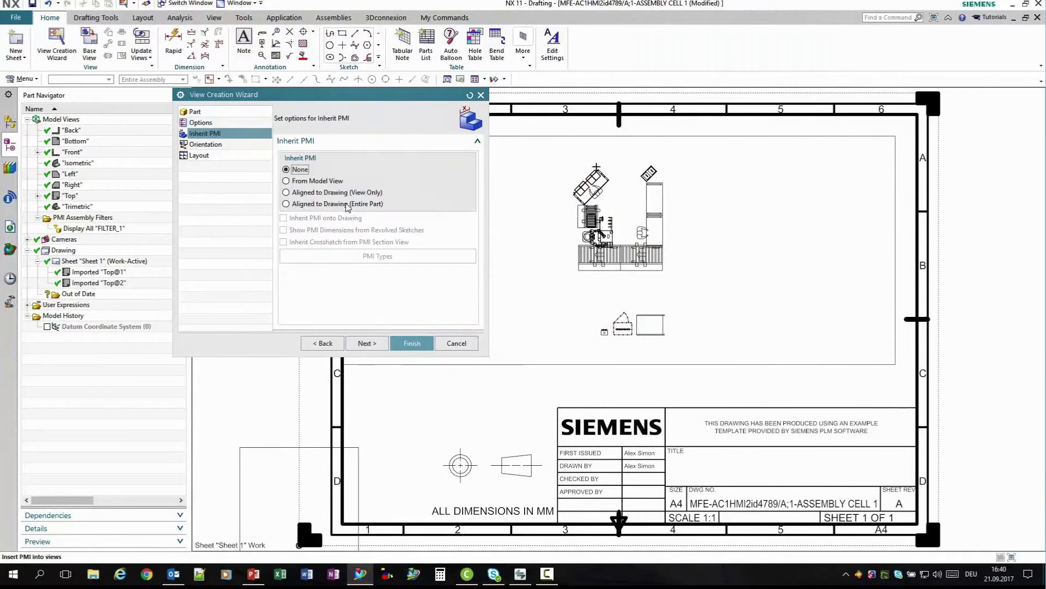
click(411, 344)
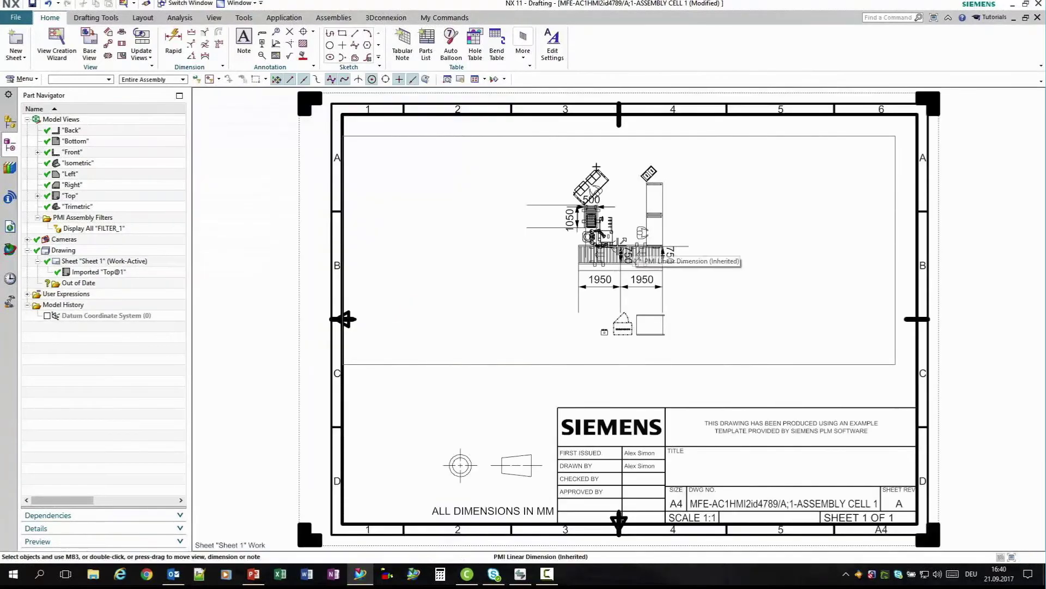
Move both 750 dimensions to opposite outer sides of the conveyor line and shift the 1050 dimension away from the geometry.
scroll(701, 384, up, 5)
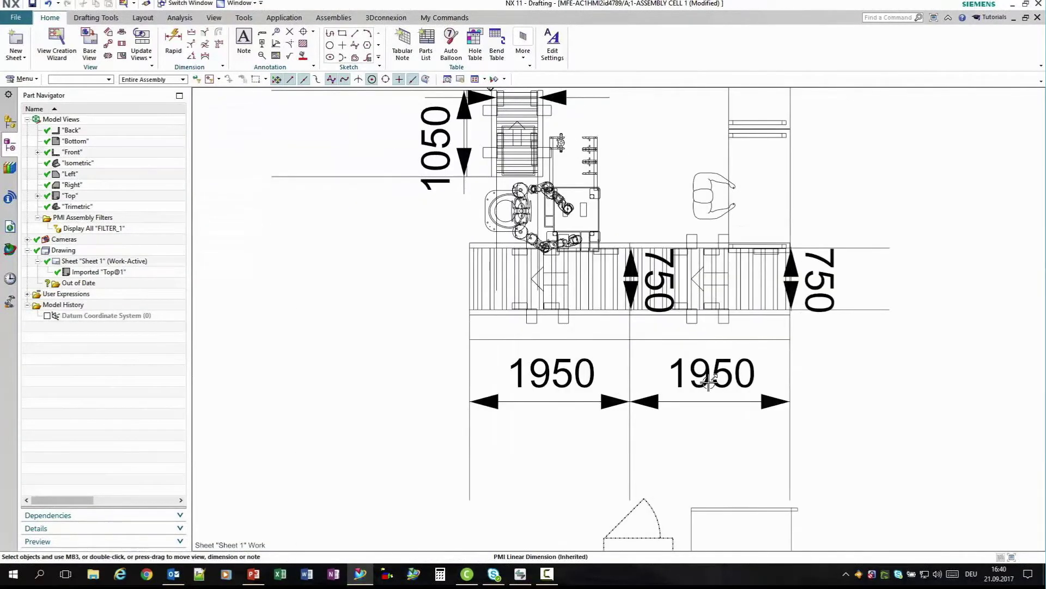
drag(795, 278, 847, 278)
drag(636, 278, 409, 277)
drag(436, 143, 353, 149)
scroll(409, 135, down, 4)
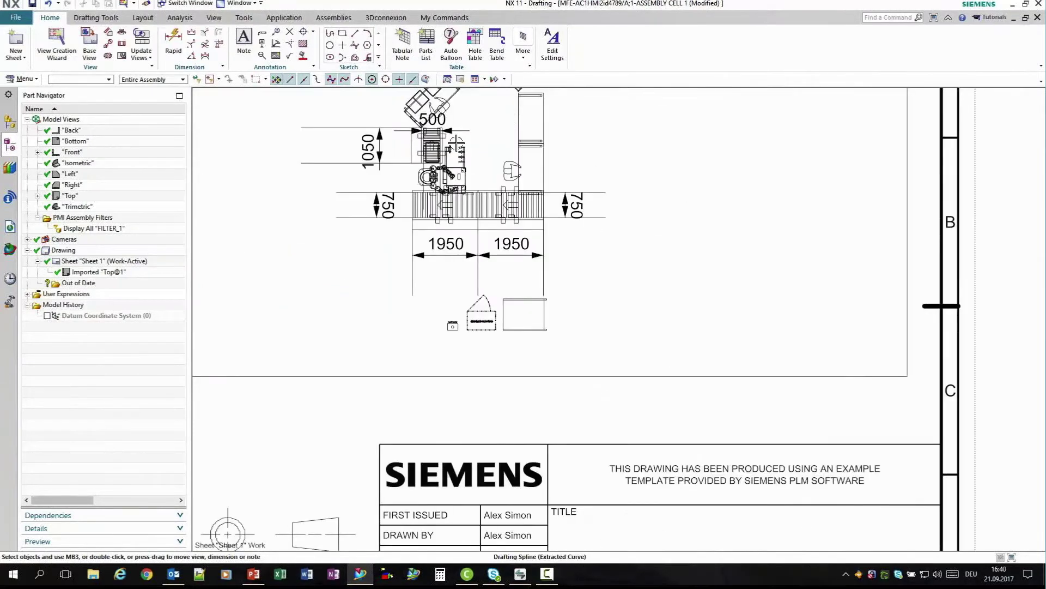
Place the 500 dimension above the cell layout with its text beside the dimension line.
shift+middle_drag(408, 135, 417, 333)
drag(441, 316, 442, 231)
scroll(553, 279, down, 2)
drag(495, 261, 511, 262)
shift+middle_drag(557, 428, 570, 352)
scroll(570, 351, down, 1)
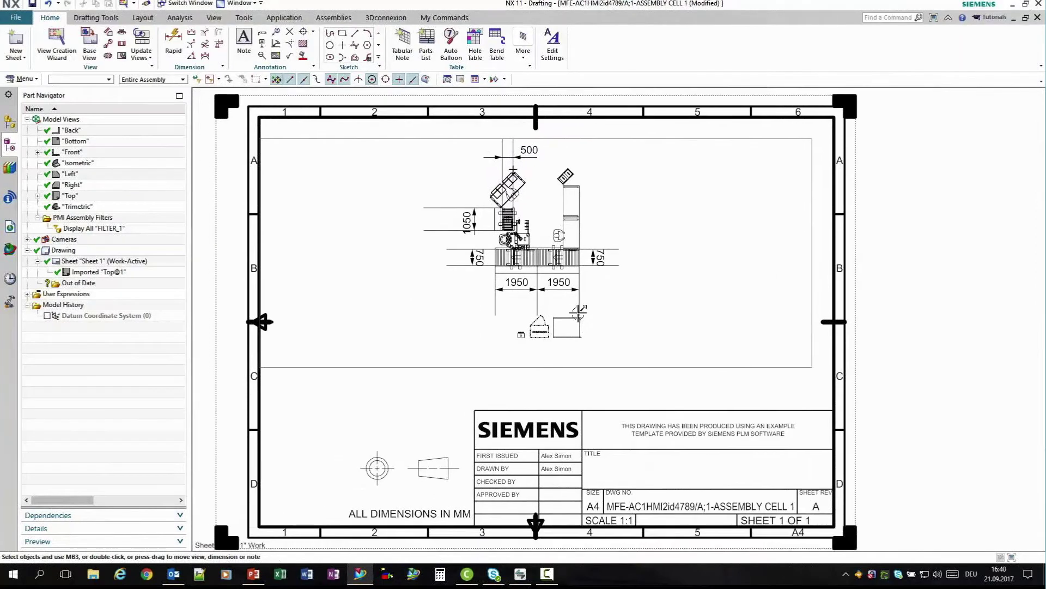
Export Sheet 1 as a PDF to D:\AssemblyCell - Layout.pdf.
click(17, 22)
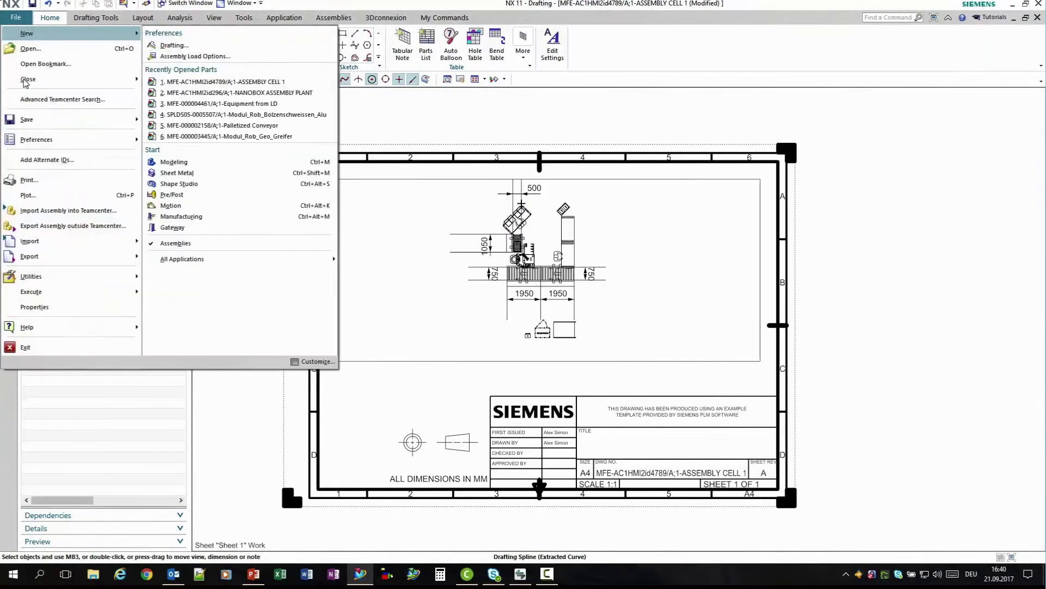
mouse_move(64, 257)
click(202, 105)
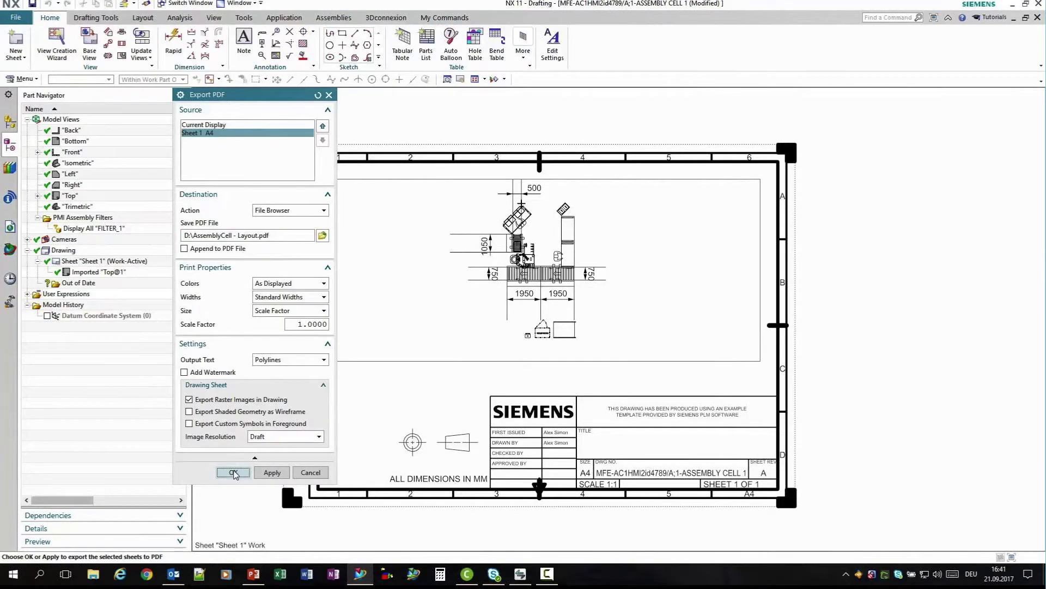
click(233, 473)
click(467, 299)
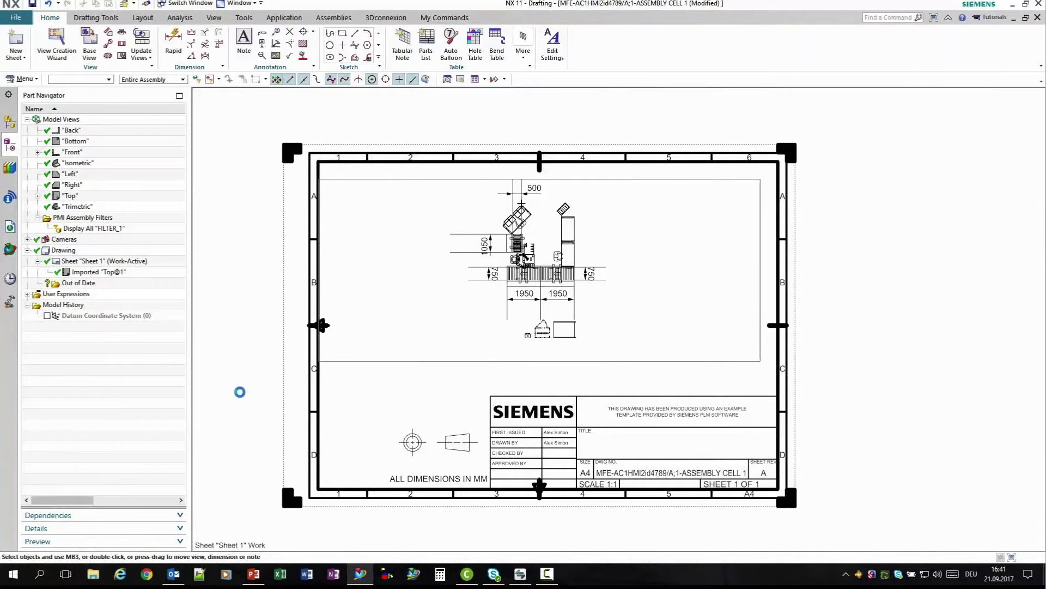
Open AssemblyCell - Layout.pdf from the Data (D:) drive to review the exported drawing, then close it.
click(413, 361)
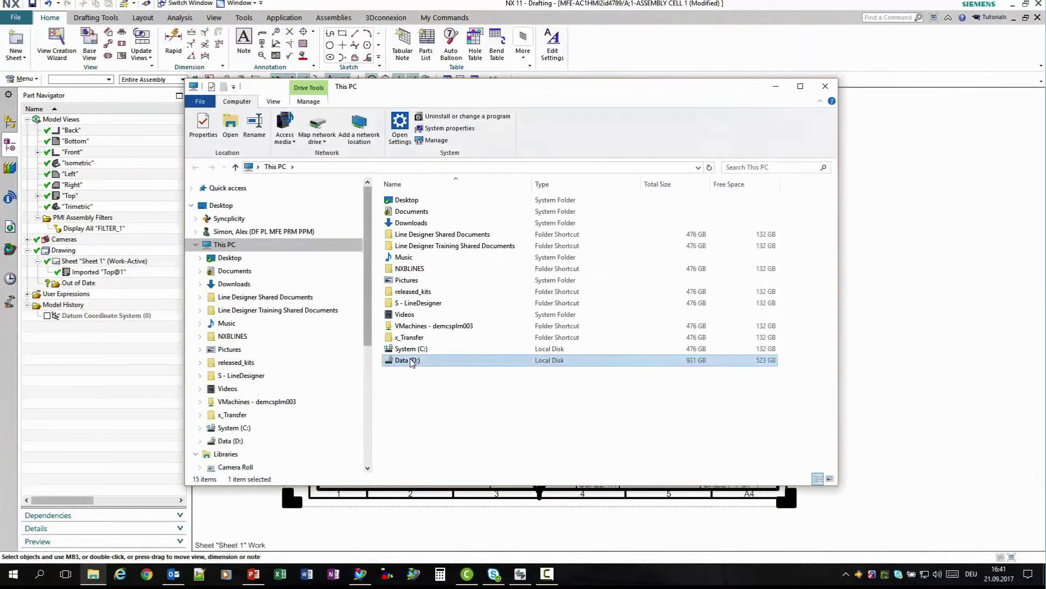
double_click(413, 361)
key(a)
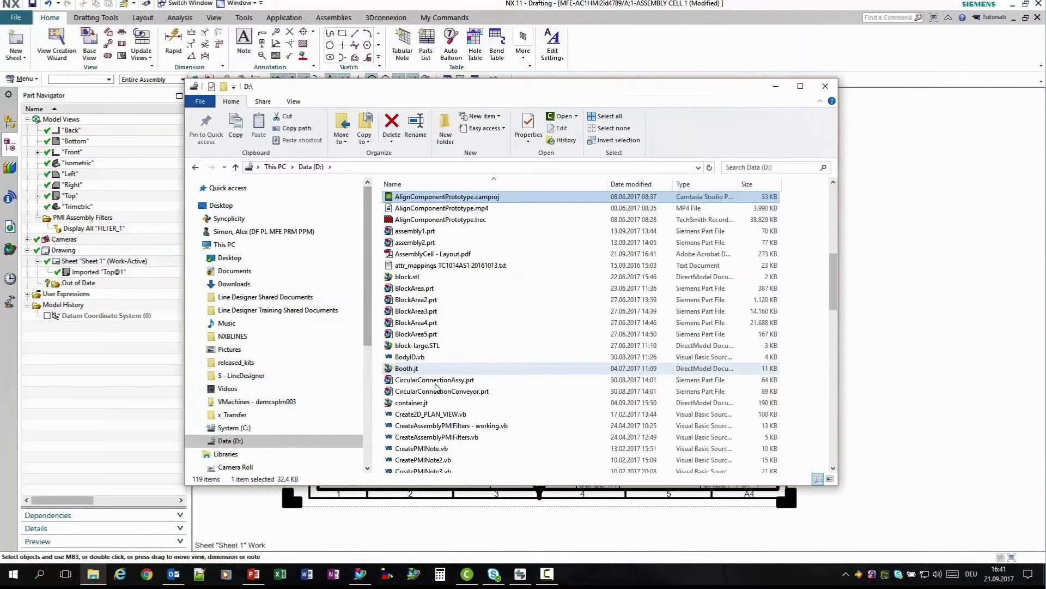
double_click(417, 254)
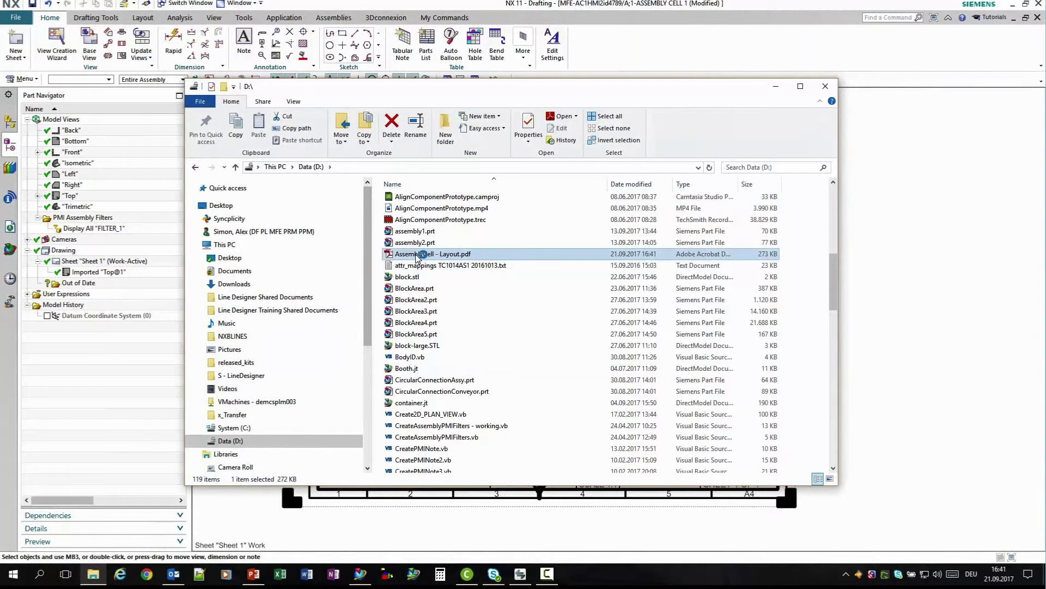
click(777, 86)
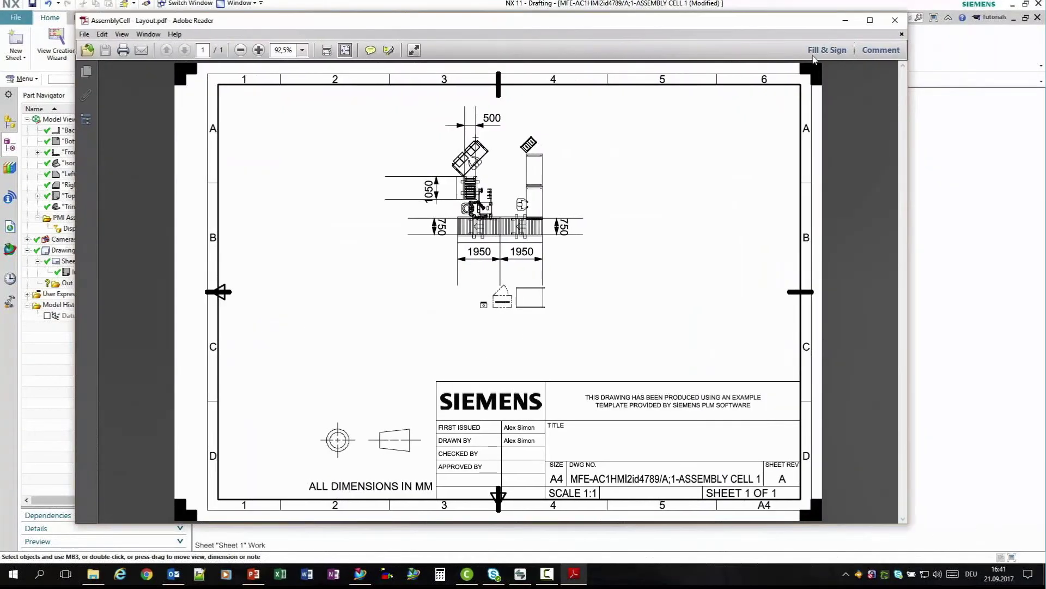
click(895, 24)
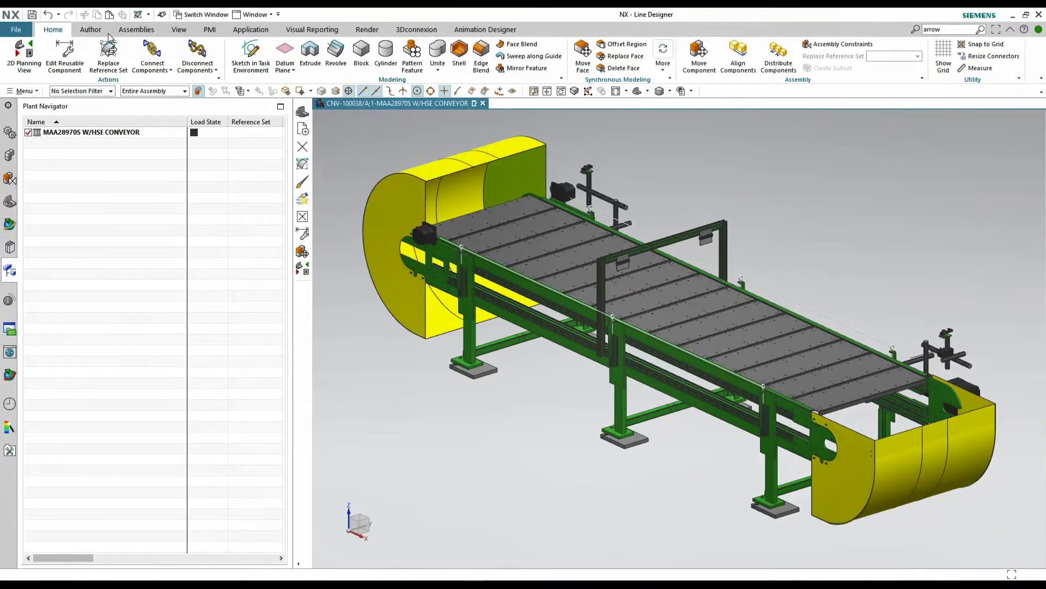
Set up a 2D Shadow Outline of the conveyor with preview enabled and the assembly level on outline for component features.
click(90, 29)
click(371, 64)
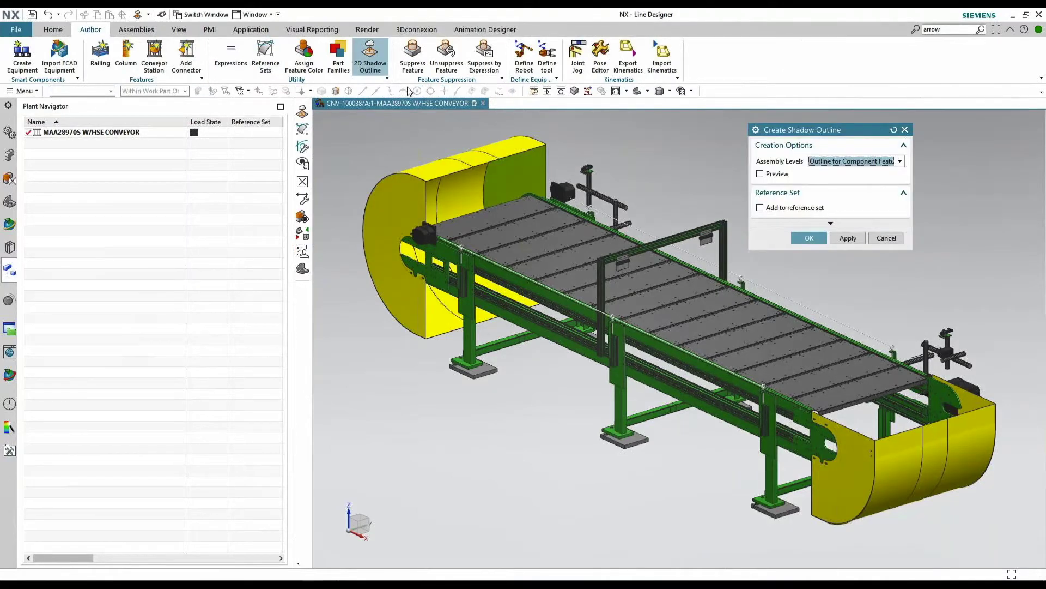
click(899, 161)
click(902, 173)
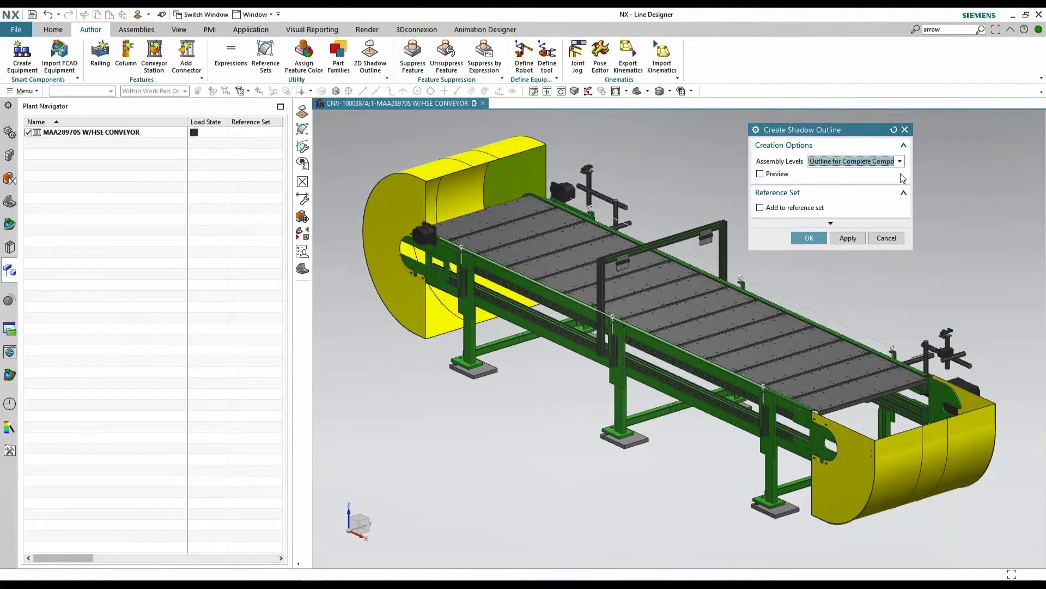
click(761, 174)
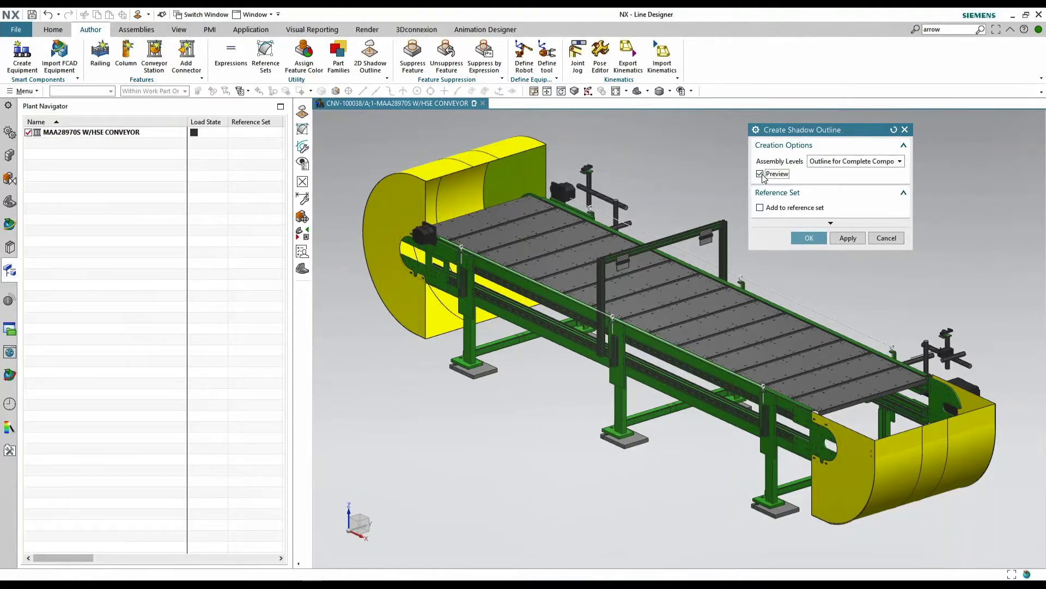
click(900, 161)
click(895, 182)
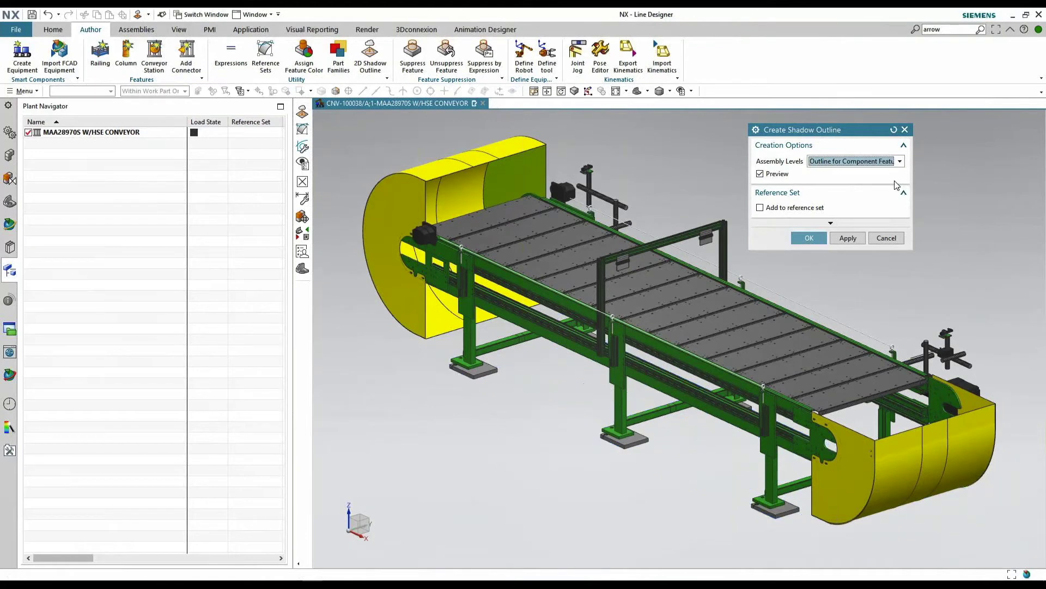
Add the shadow outline to a new reference set named 2D_PLAN_VIEW and create the outline.
click(760, 207)
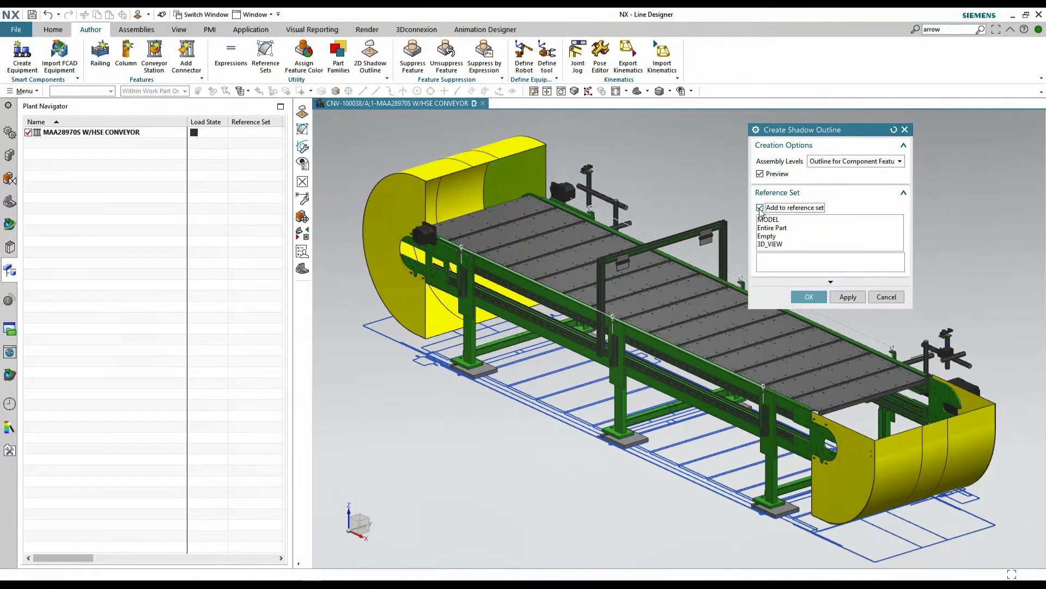
click(774, 258)
text(2D_PLAN_VIEW)
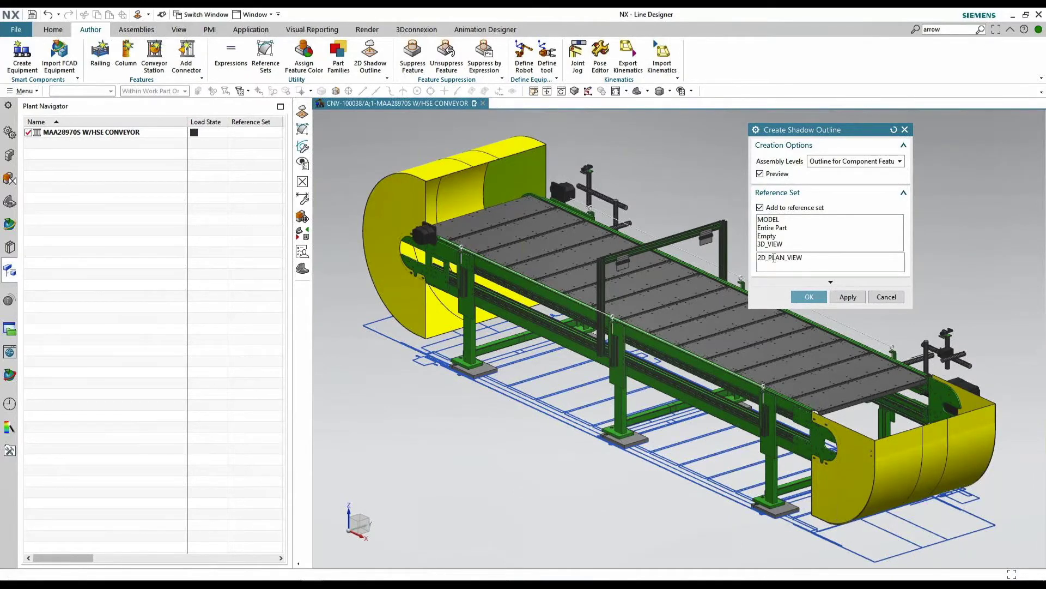
click(811, 296)
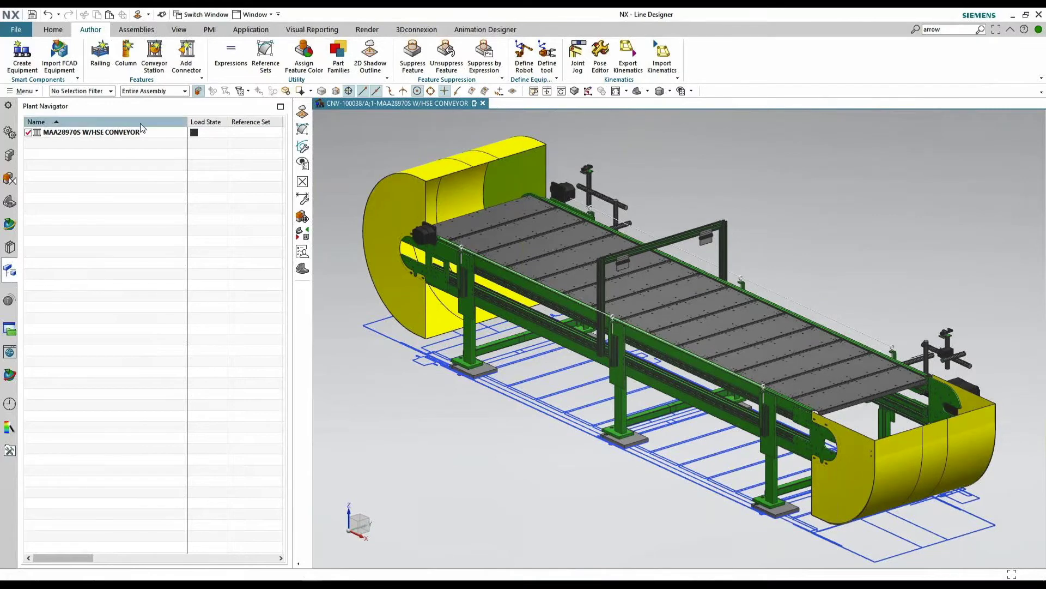
Inspect the contents of the 3D_VIEW and 2D_PLAN_VIEW reference sets in the work part.
click(24, 91)
mouse_move(84, 175)
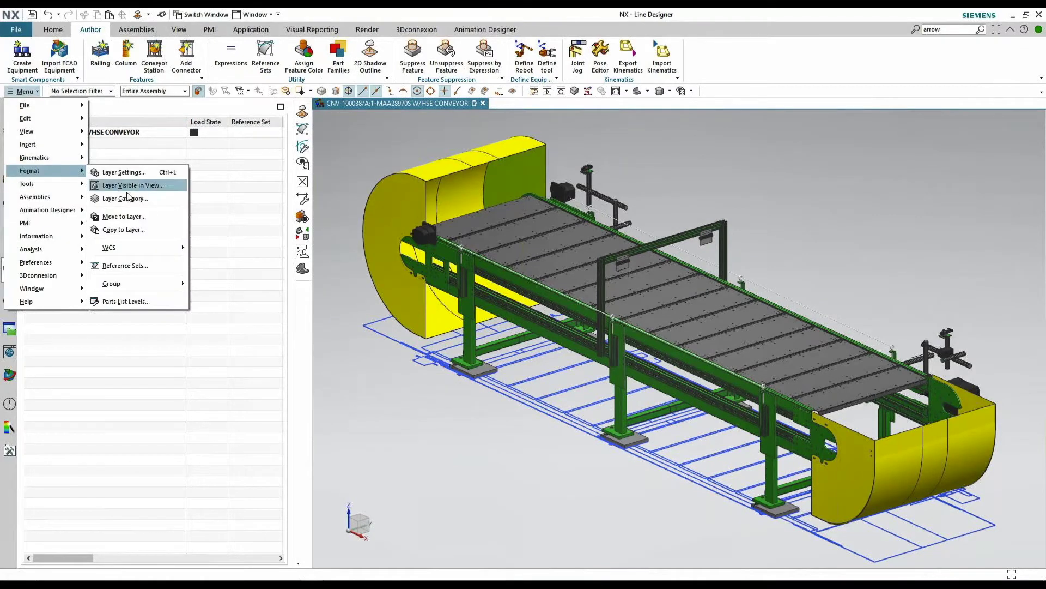
click(118, 266)
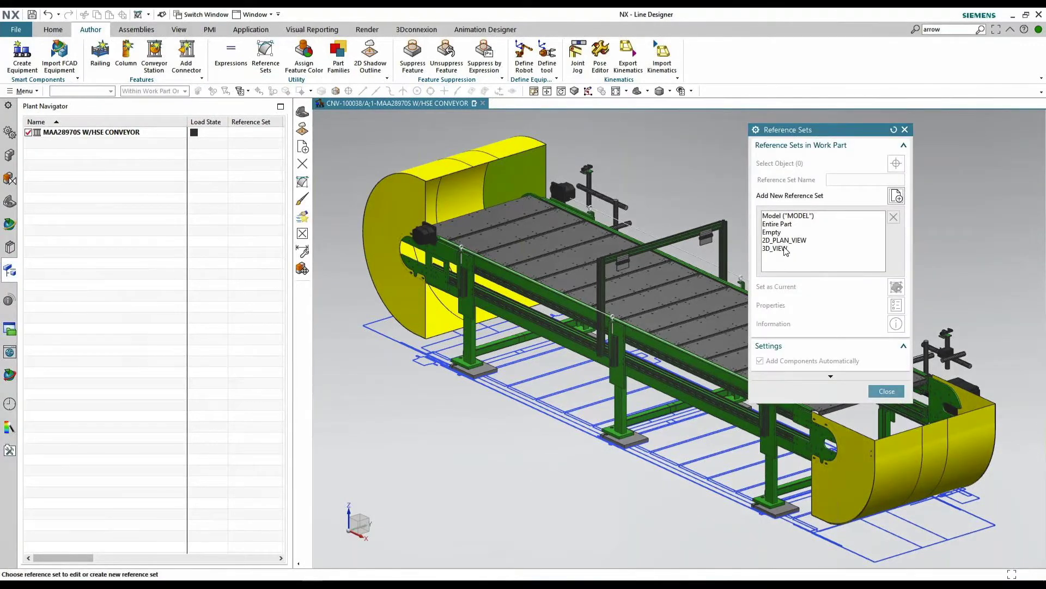
click(776, 249)
click(785, 240)
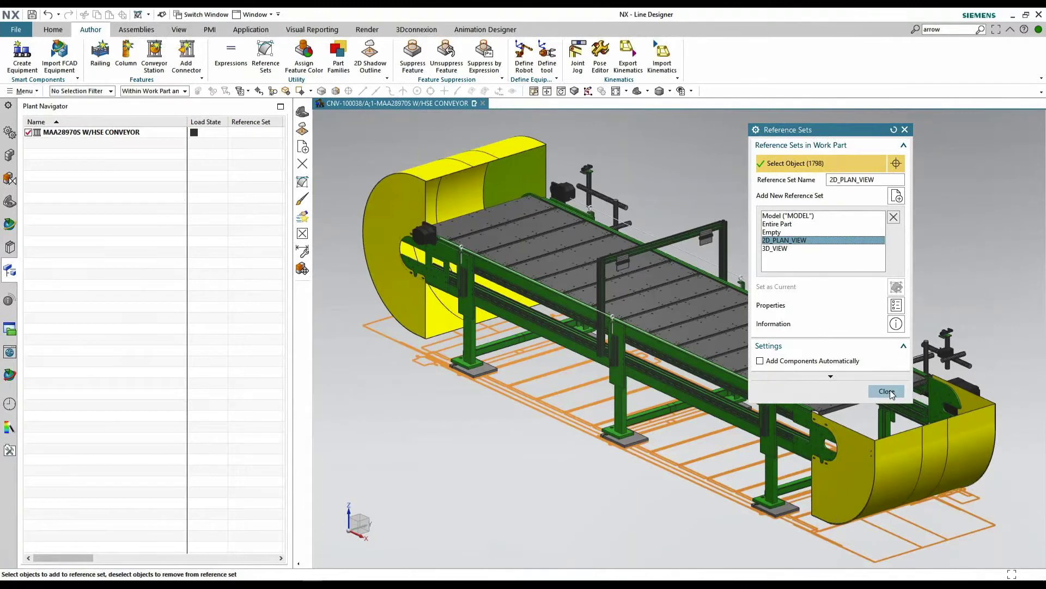
click(886, 391)
Hide all bodies of the conveyor and orient the remaining shadow outline to the top view.
click(179, 29)
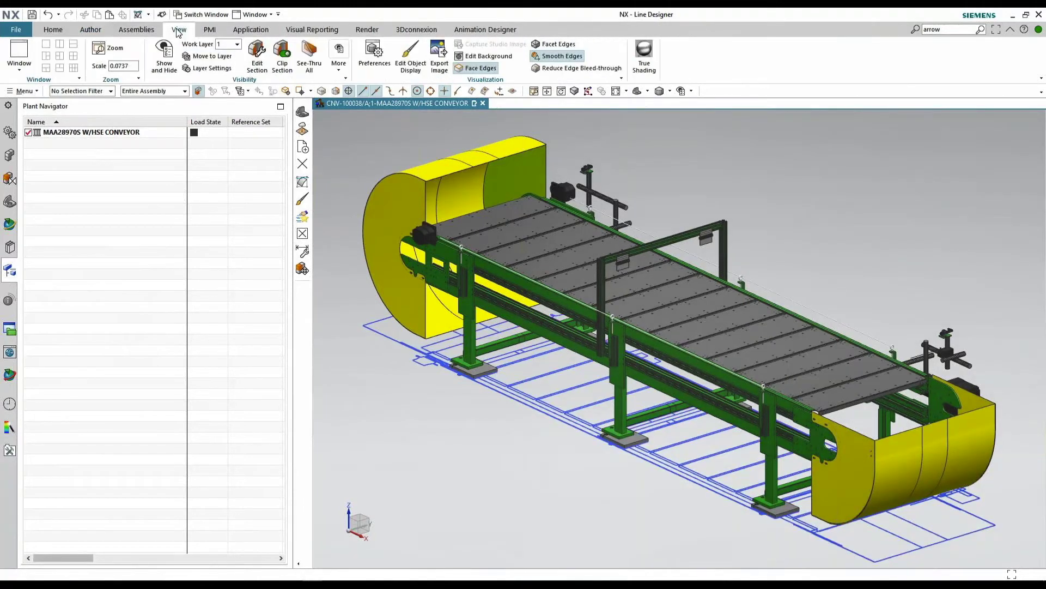
click(166, 68)
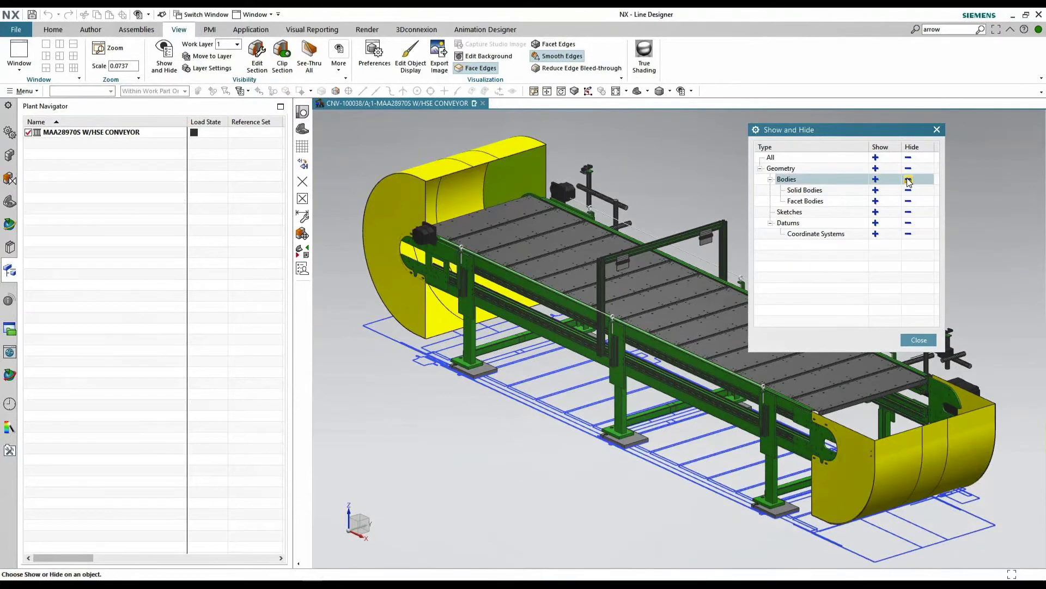
click(909, 180)
click(916, 339)
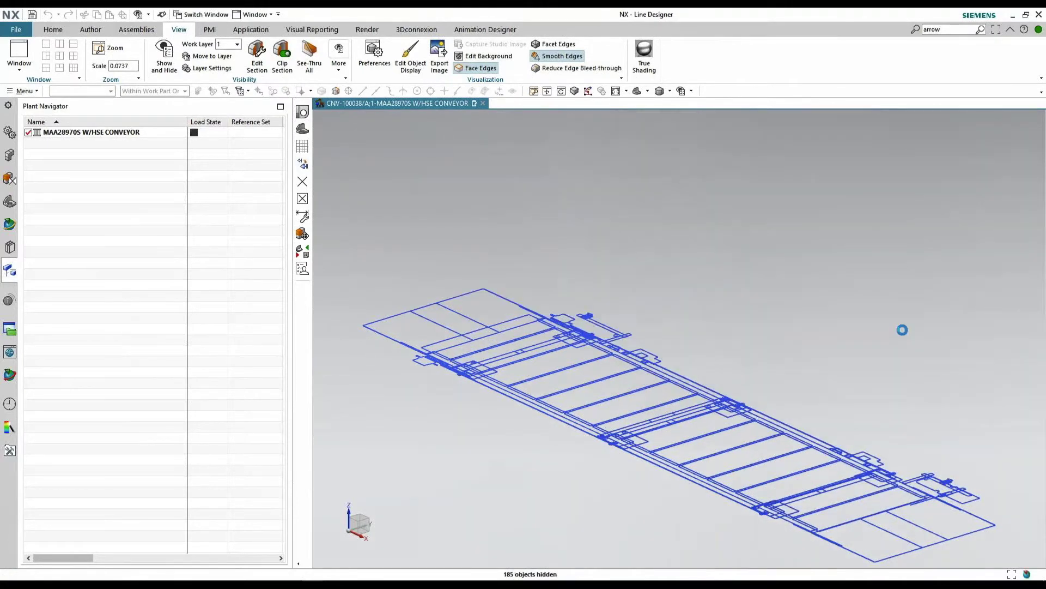
click(648, 91)
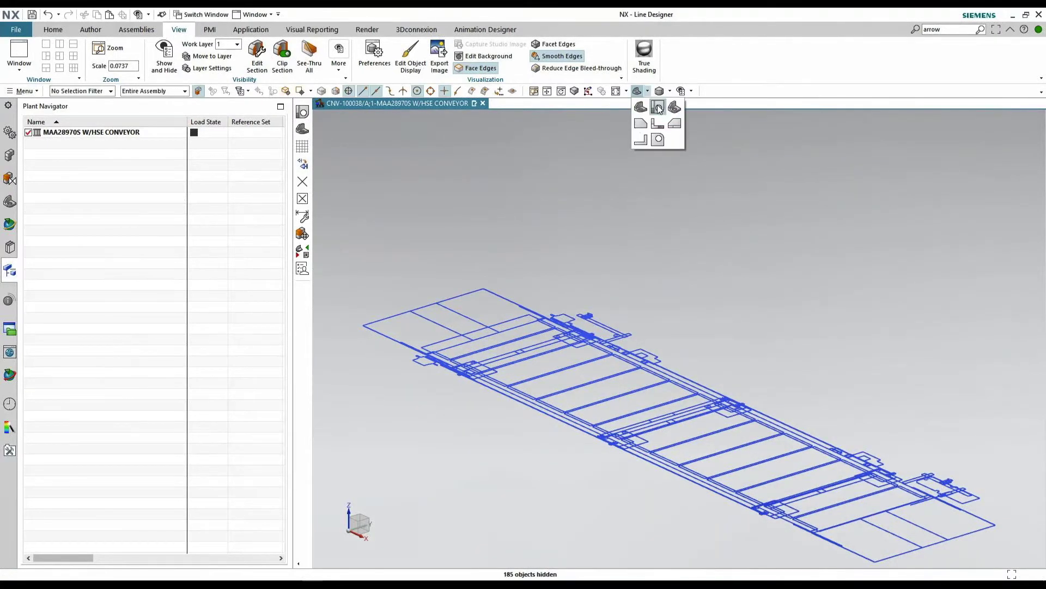
click(658, 108)
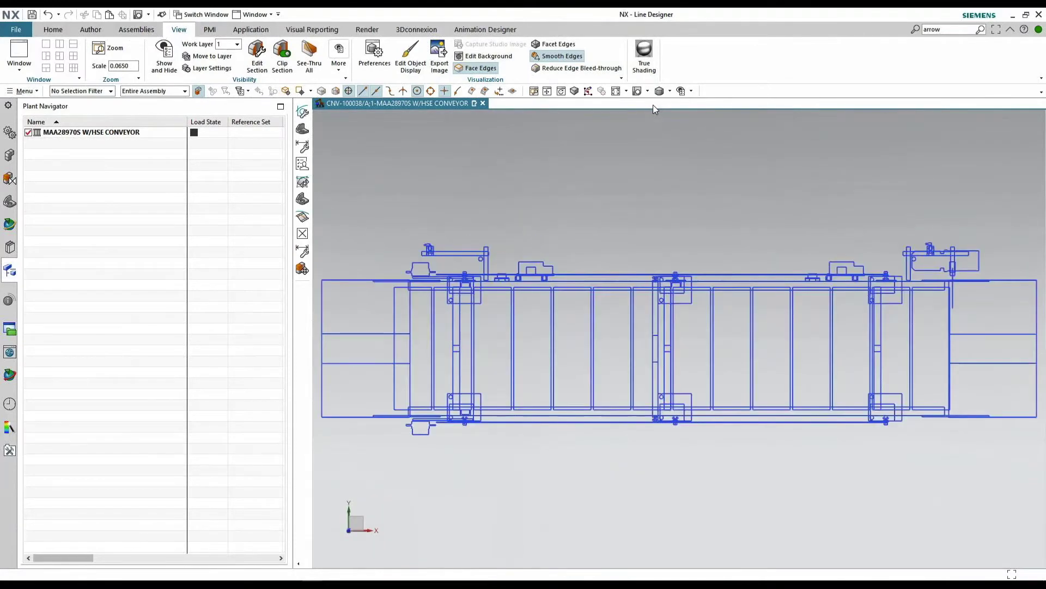
Edit the SHADOWOUTLINESKETCH sketch and draw a rectangle about 2084 wide and 222 high along the middle of the conveyor as an arrow shaft.
click(12, 206)
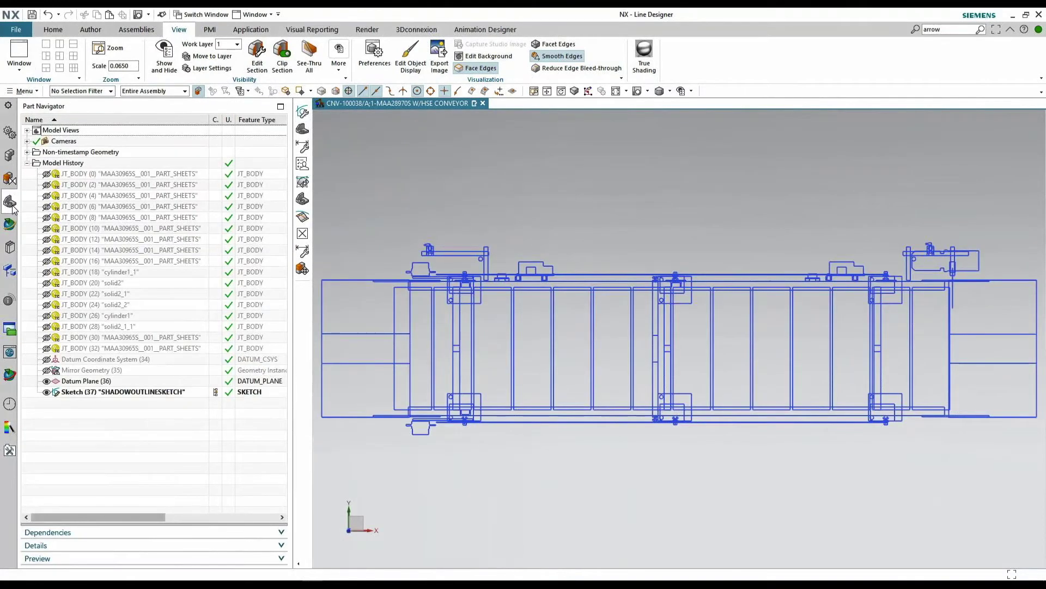
double_click(73, 393)
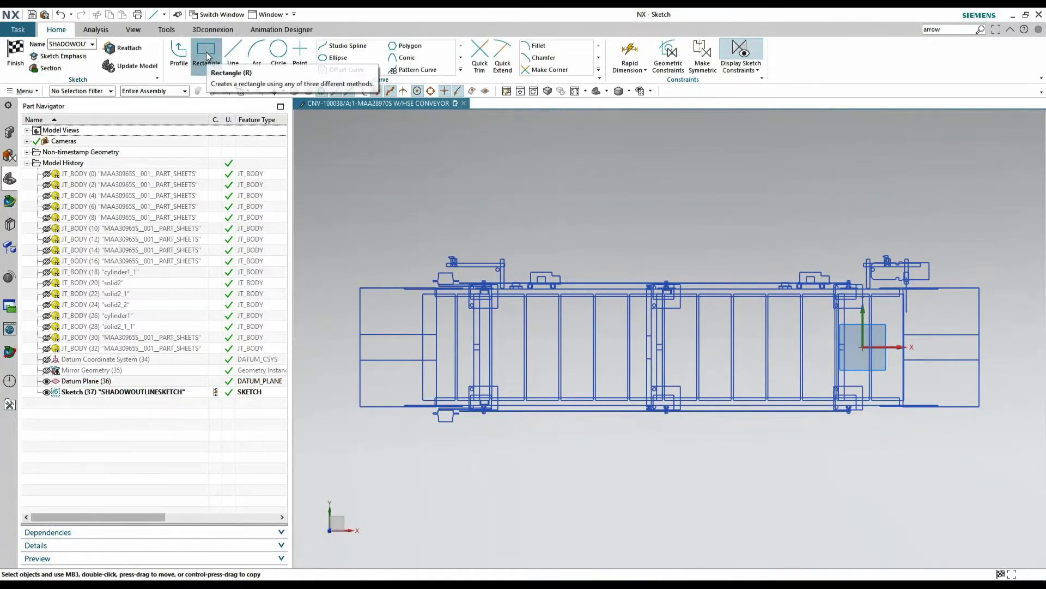
click(207, 55)
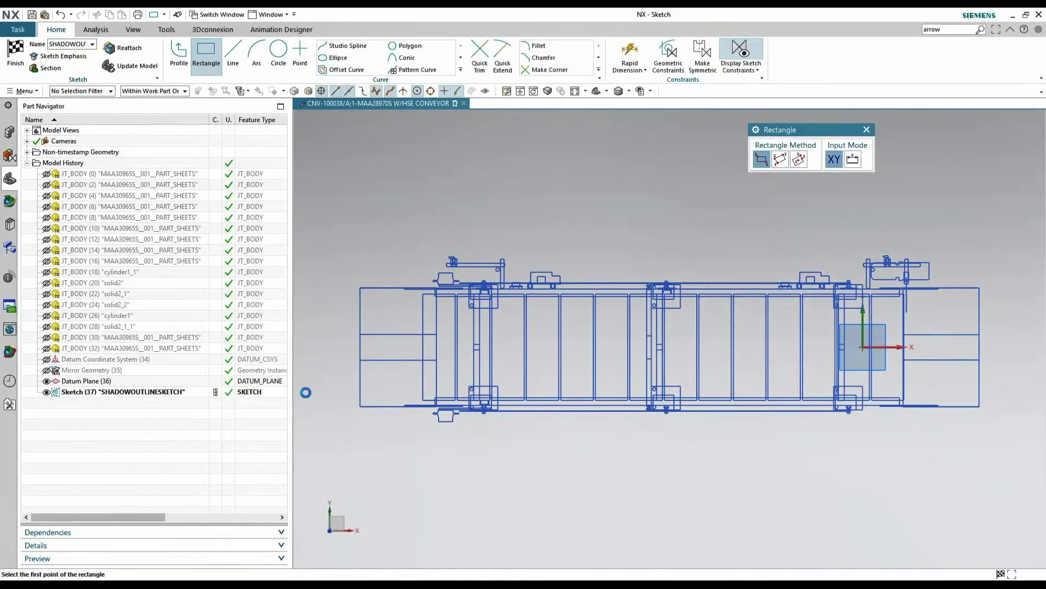
click(437, 334)
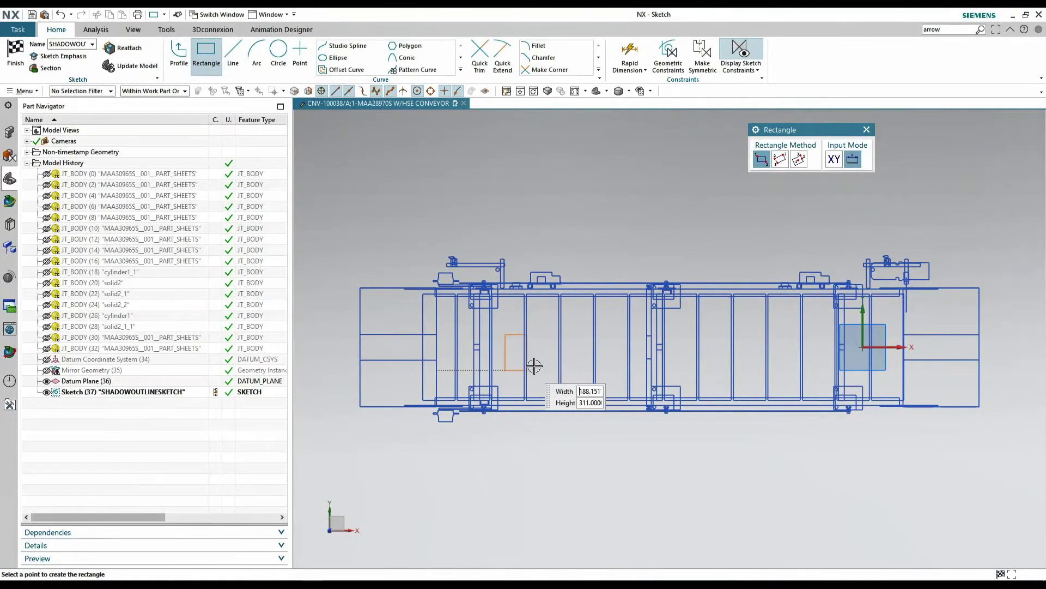
click(747, 358)
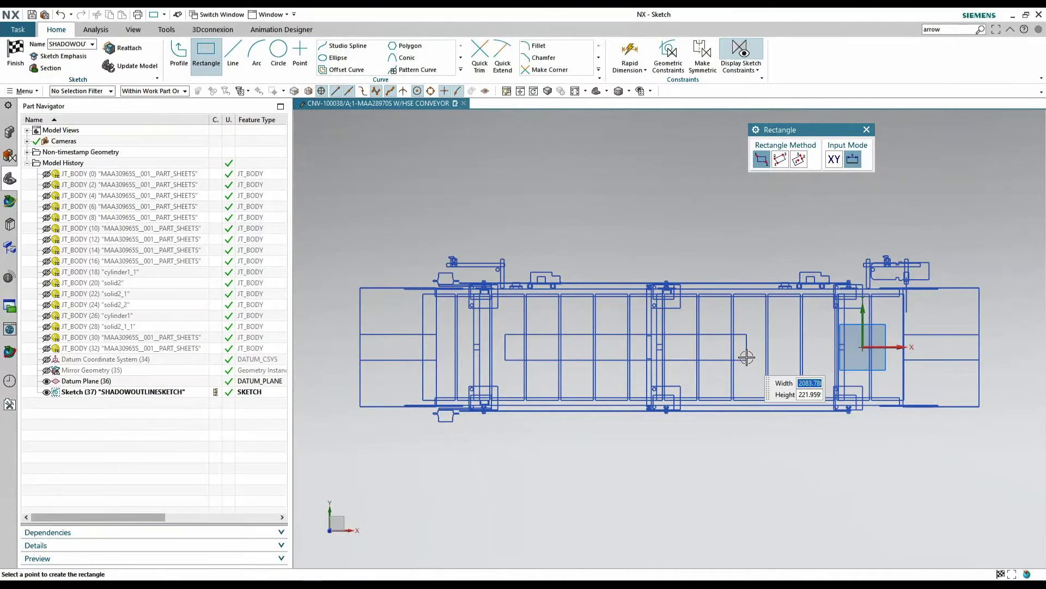
key(Escape)
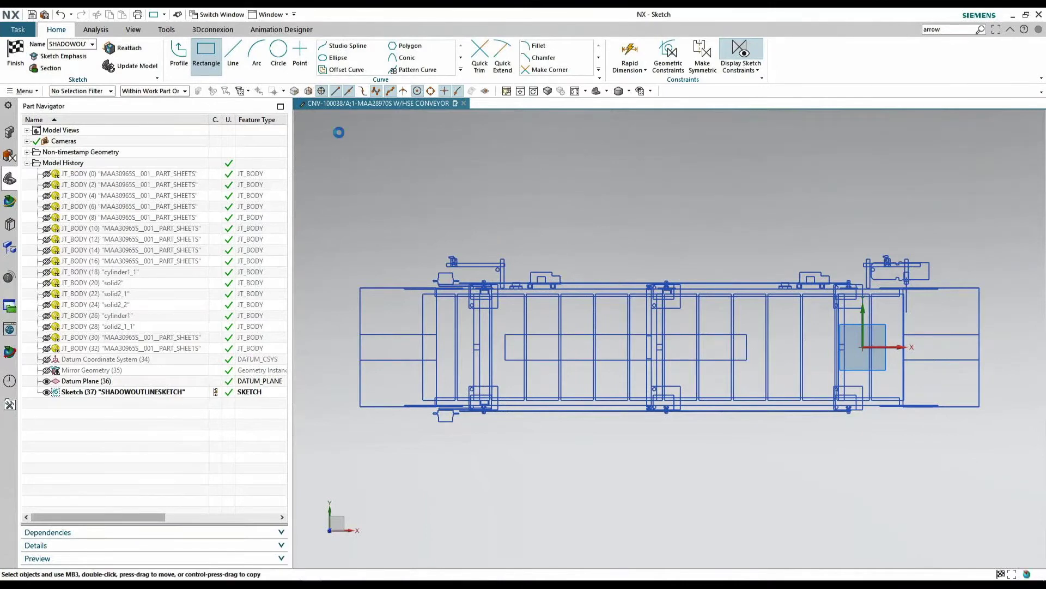
Draw a triangular arrowhead from three lines at the rectangle's +X end, pointing along +X, and finish the sketch.
key(l)
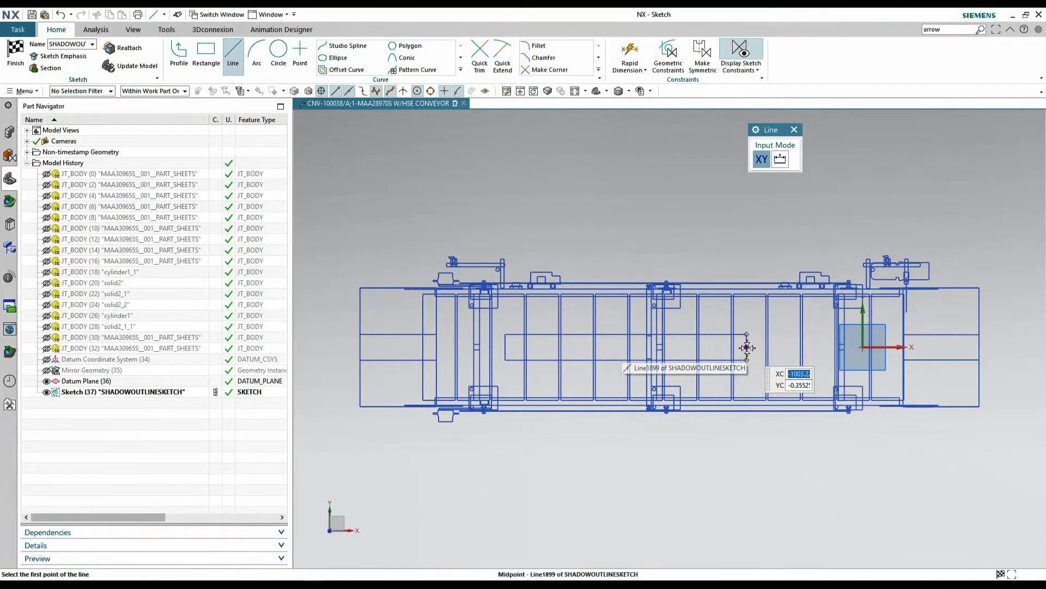
click(747, 348)
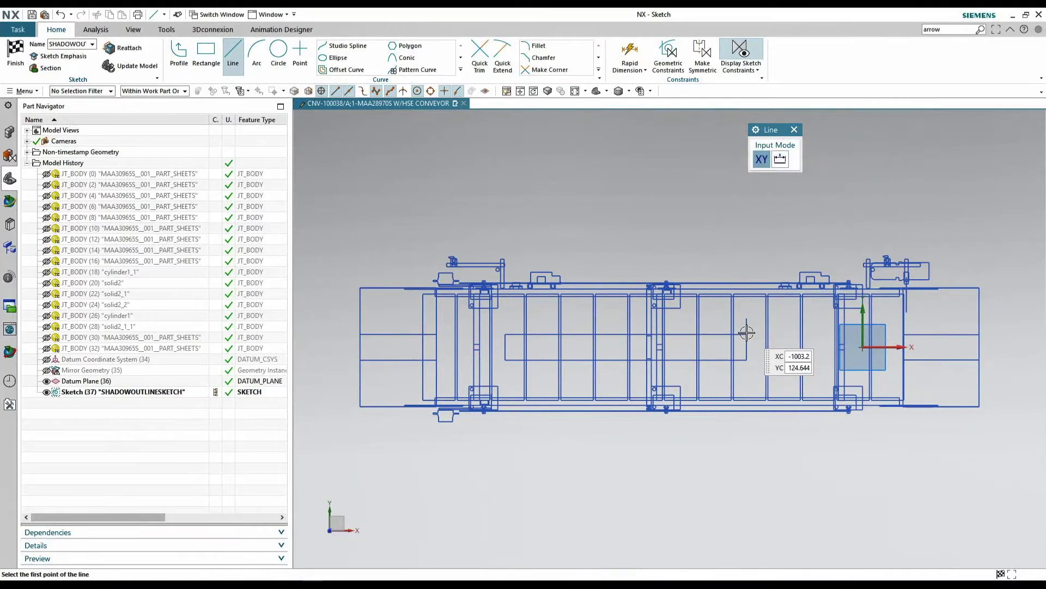
click(747, 377)
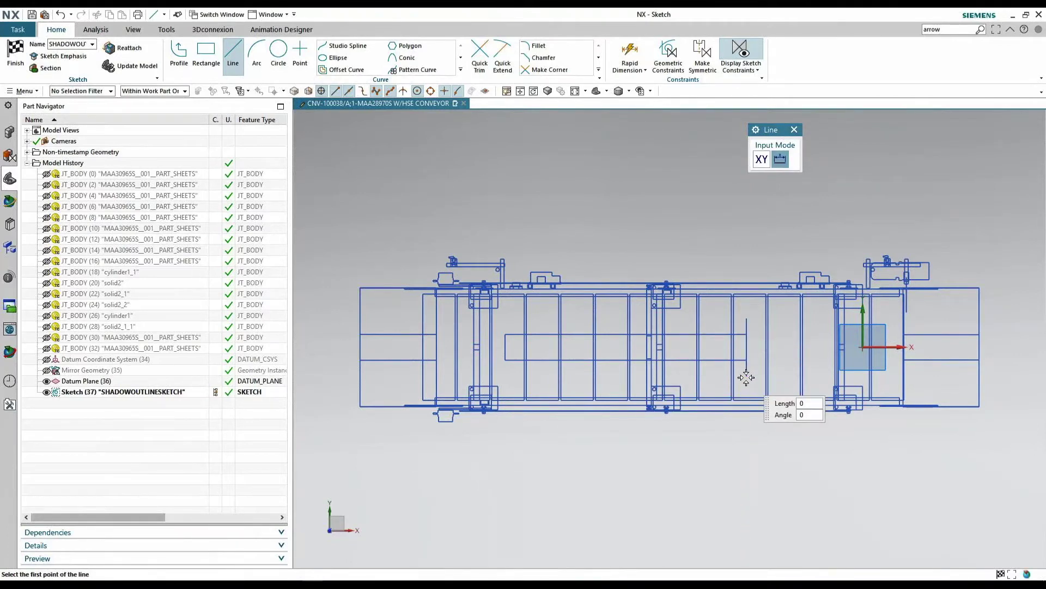
click(747, 376)
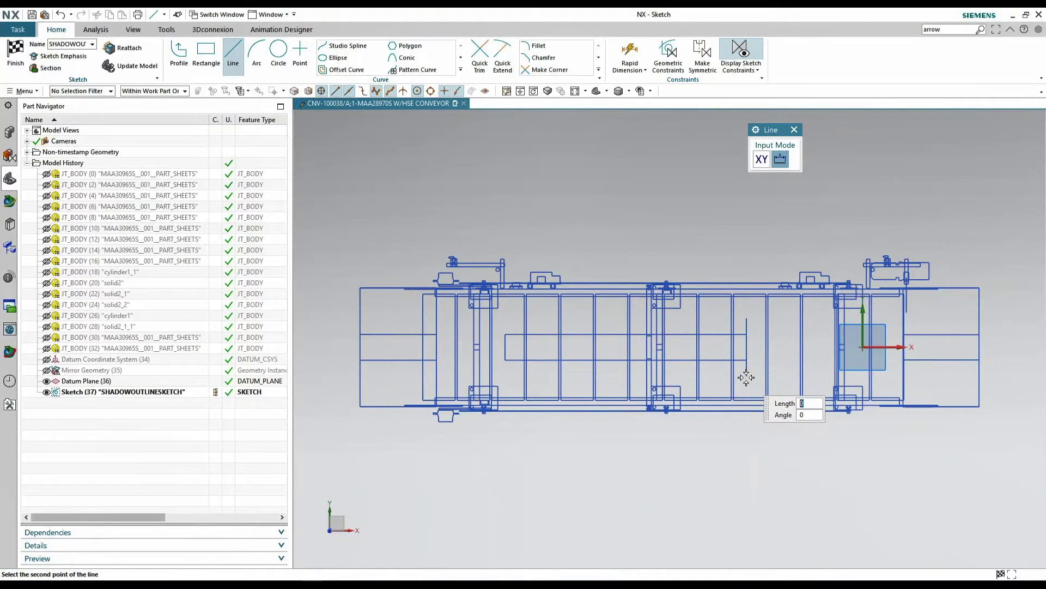
click(783, 344)
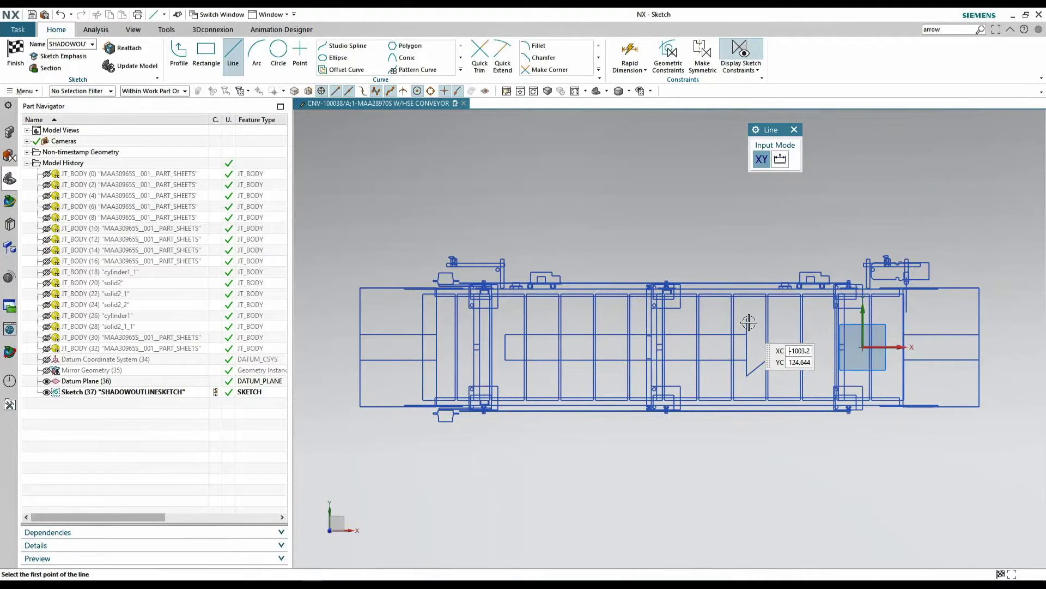
click(747, 321)
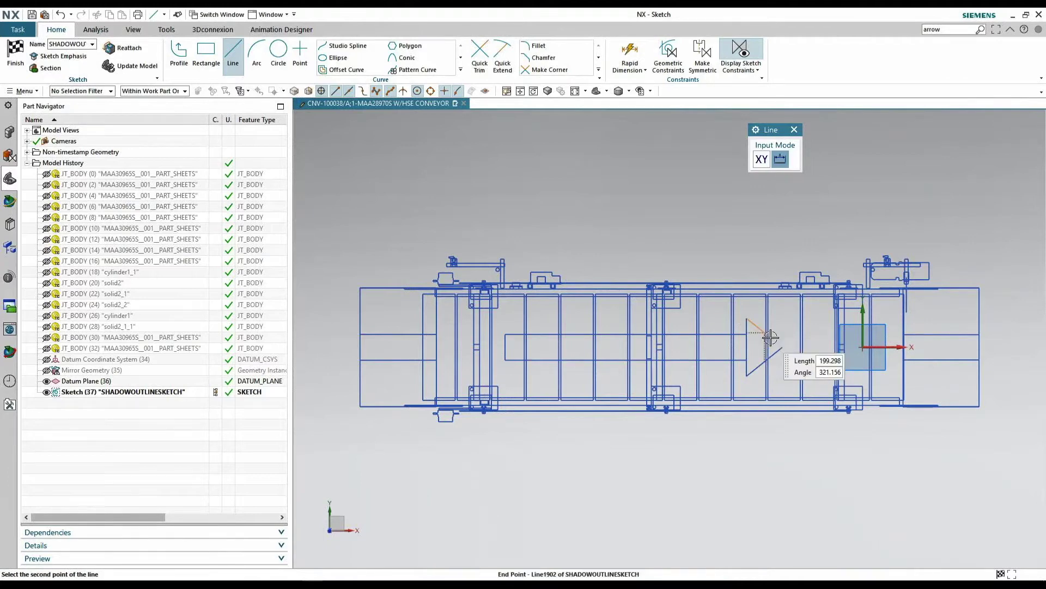
click(783, 345)
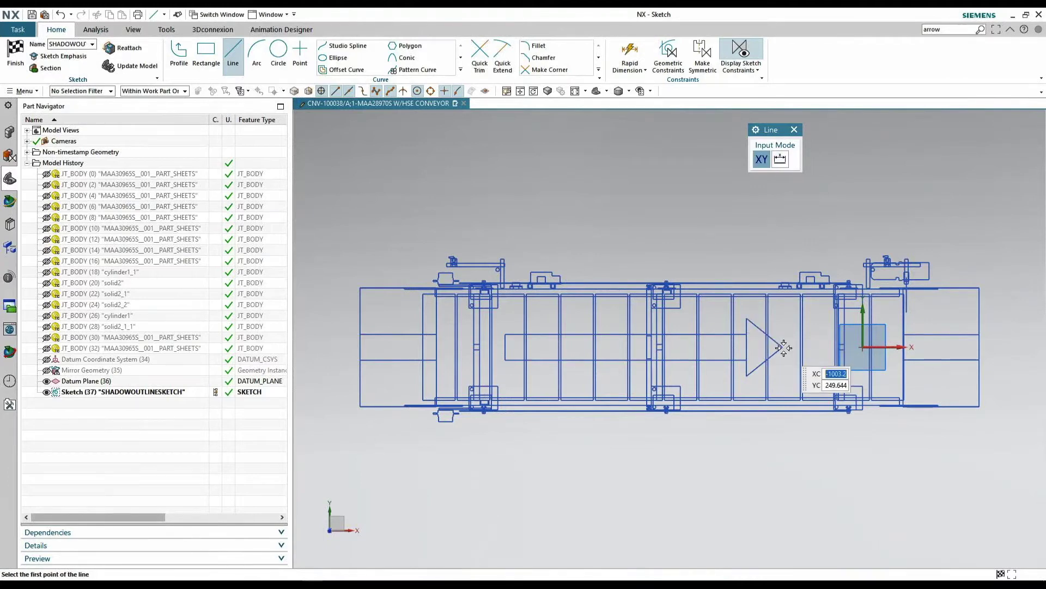
click(17, 54)
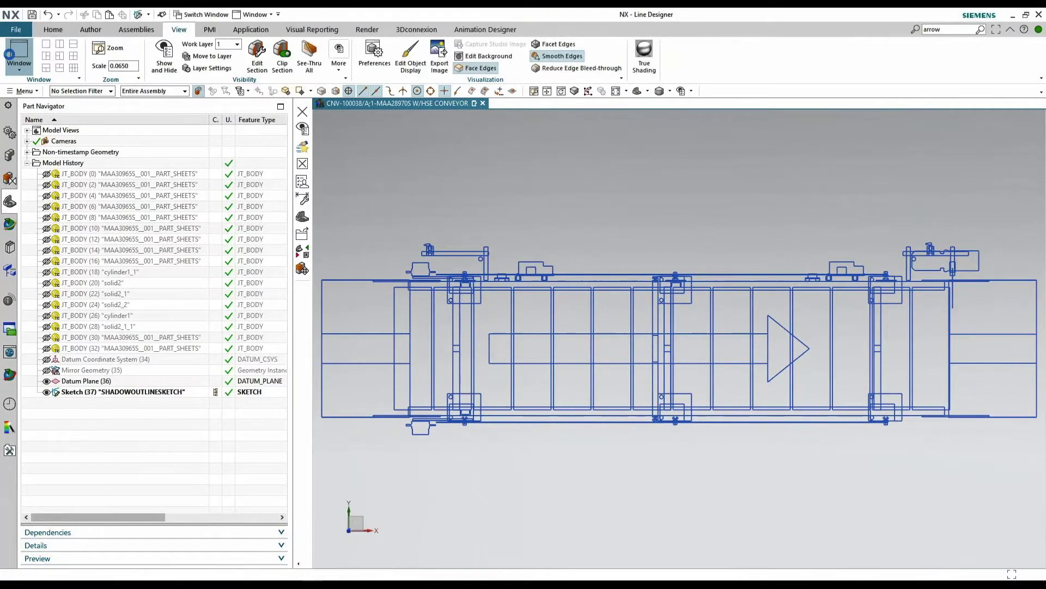
Show all bodies of the conveyor again and return the model to the standard 3D view.
click(159, 68)
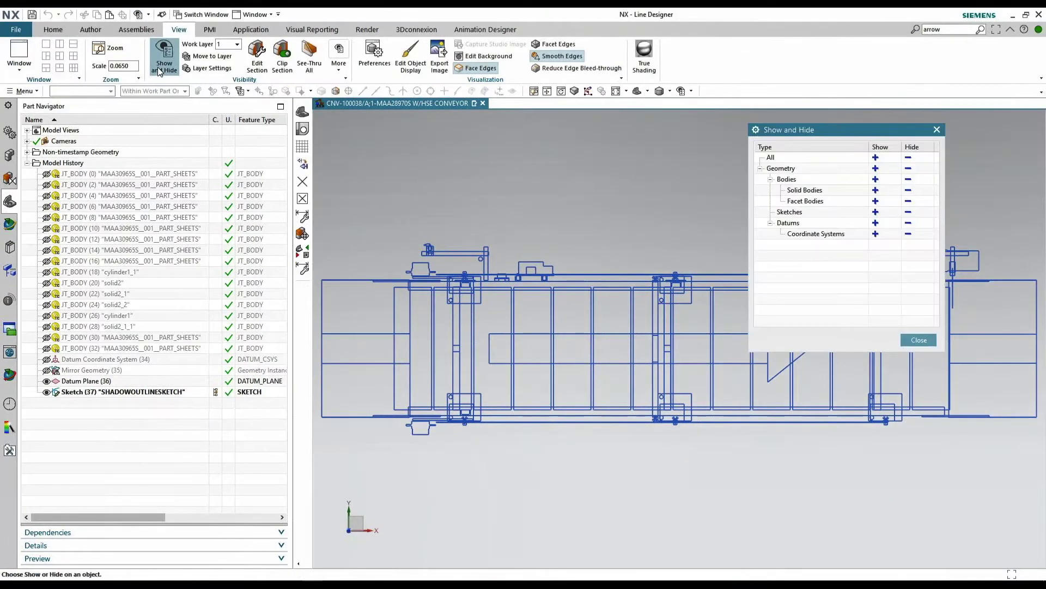
click(876, 180)
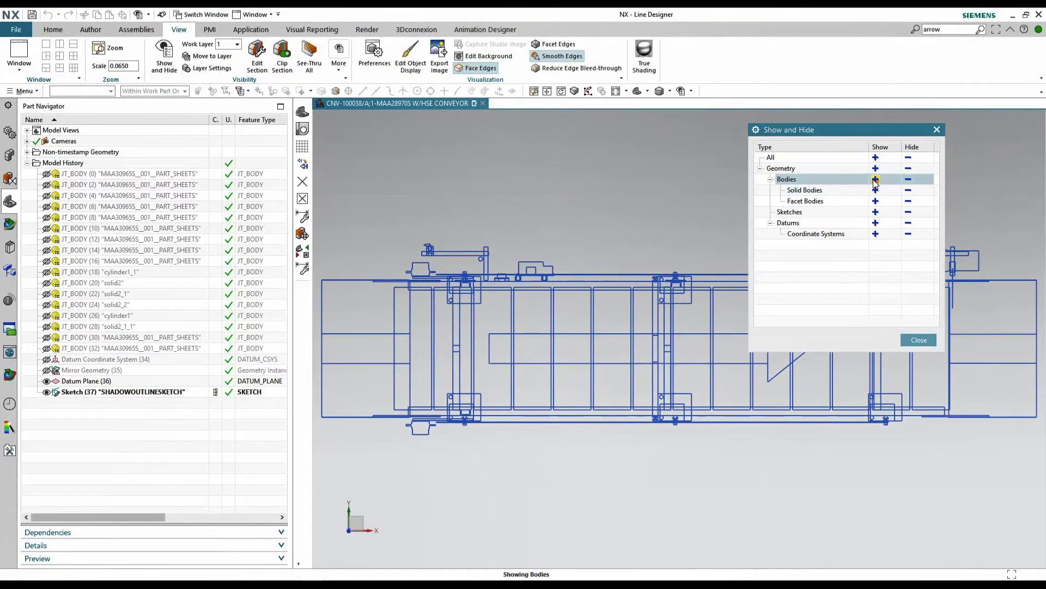
click(918, 340)
middle_drag(904, 343, 641, 95)
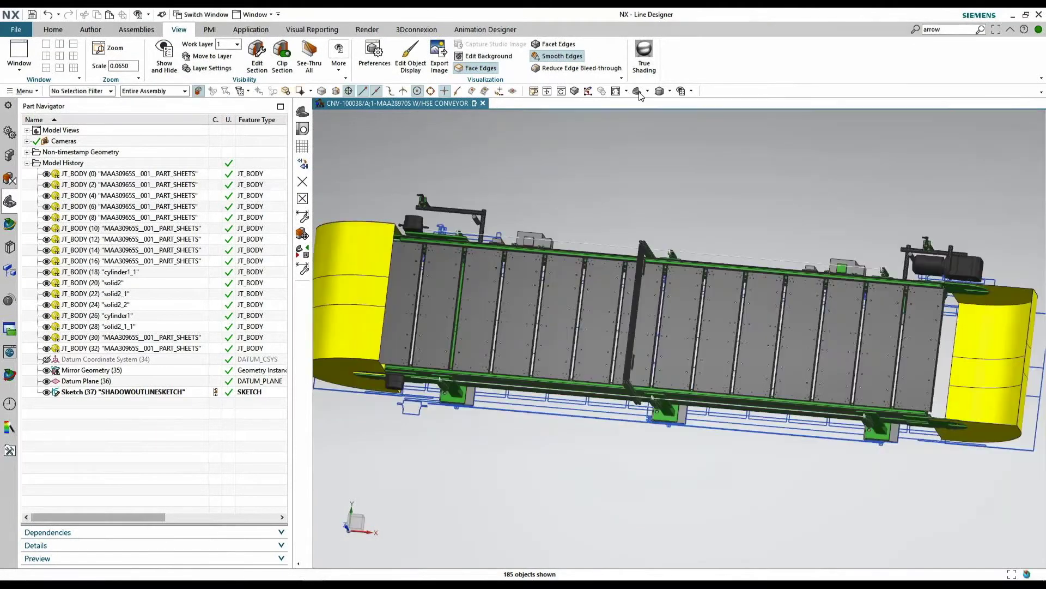
click(638, 92)
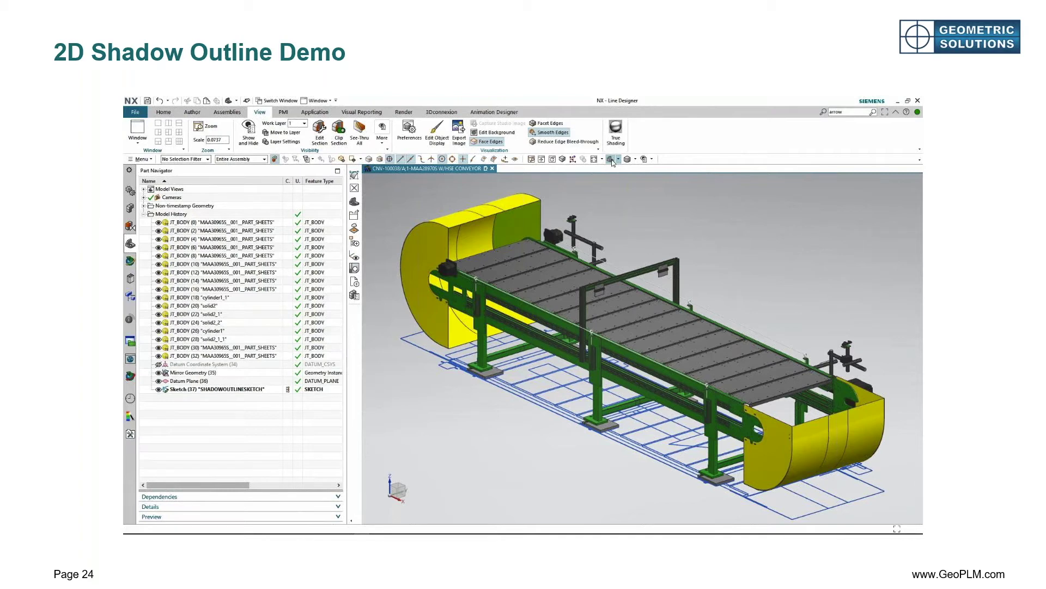
key(Right)
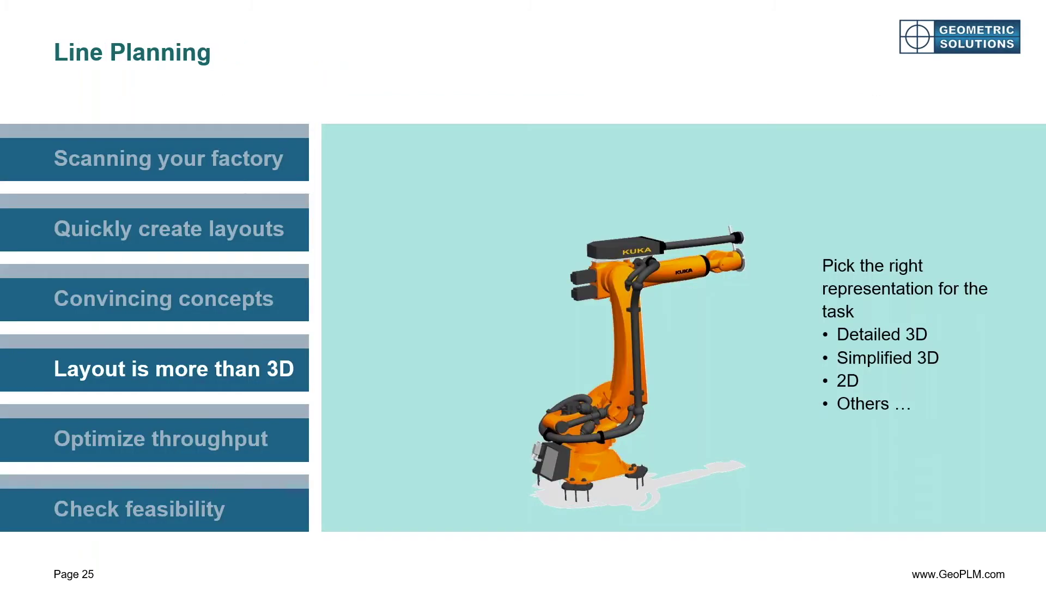
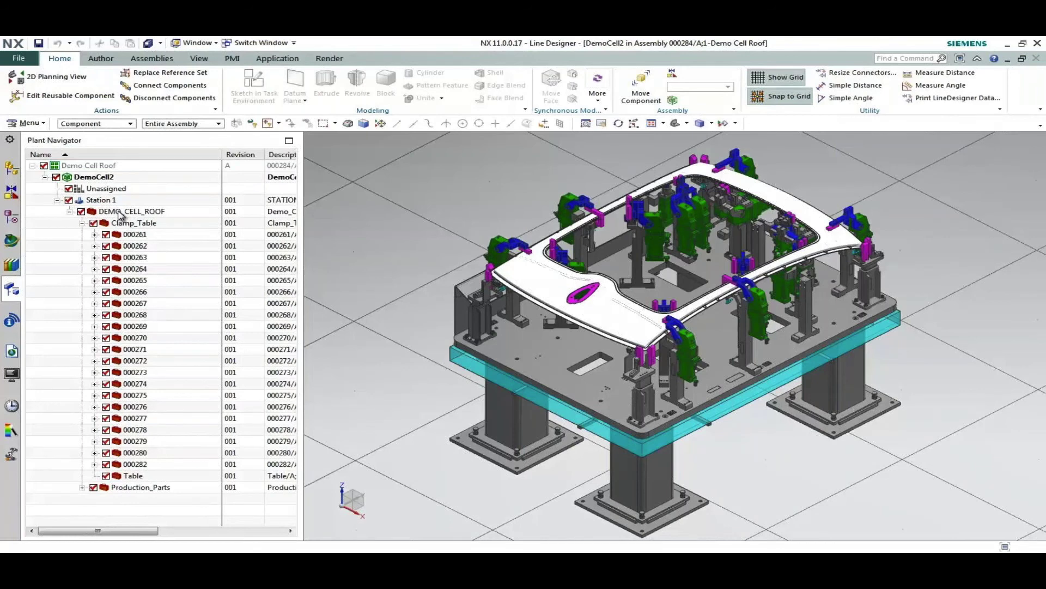
Highlight clamp units 000275 through 000279 in the model, then locate the TUENKERS_V50_2 cylinder of 000275 in the plant structure.
click(136, 396)
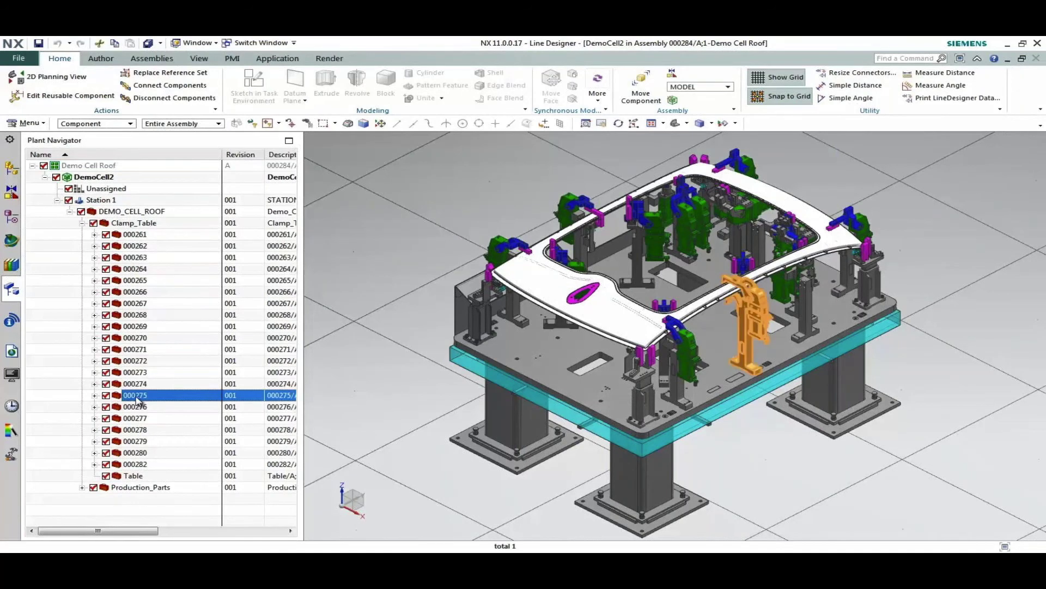
key(Down)
key(Down)
key(Down)
key(Down)
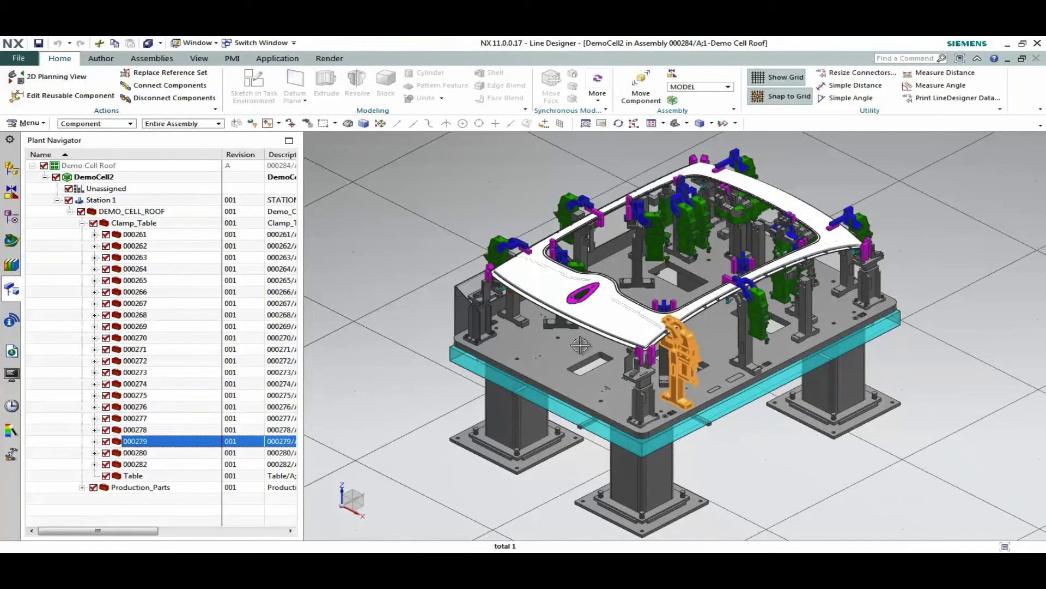
click(750, 314)
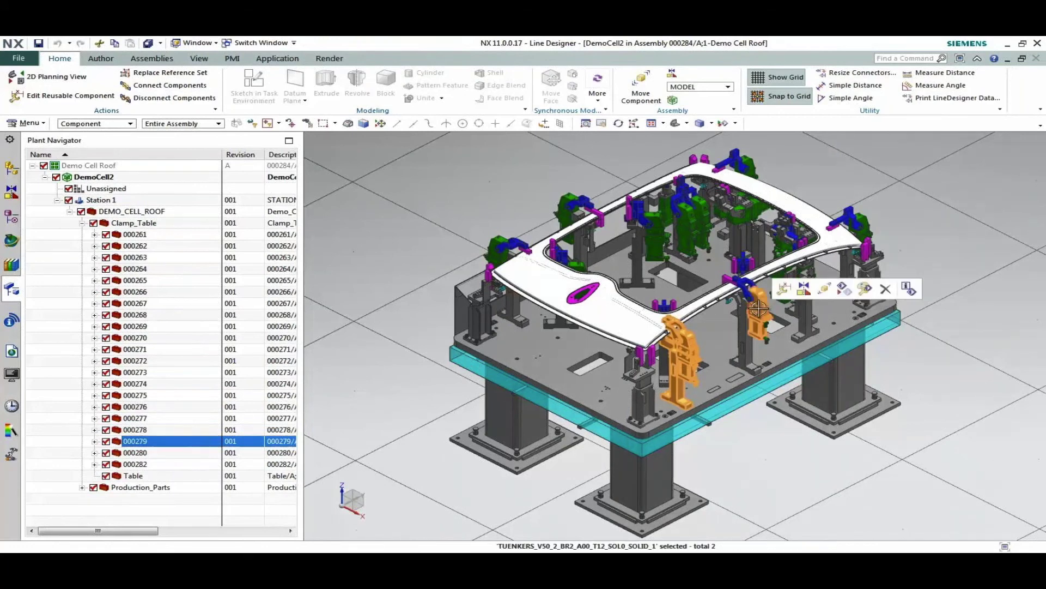
click(309, 123)
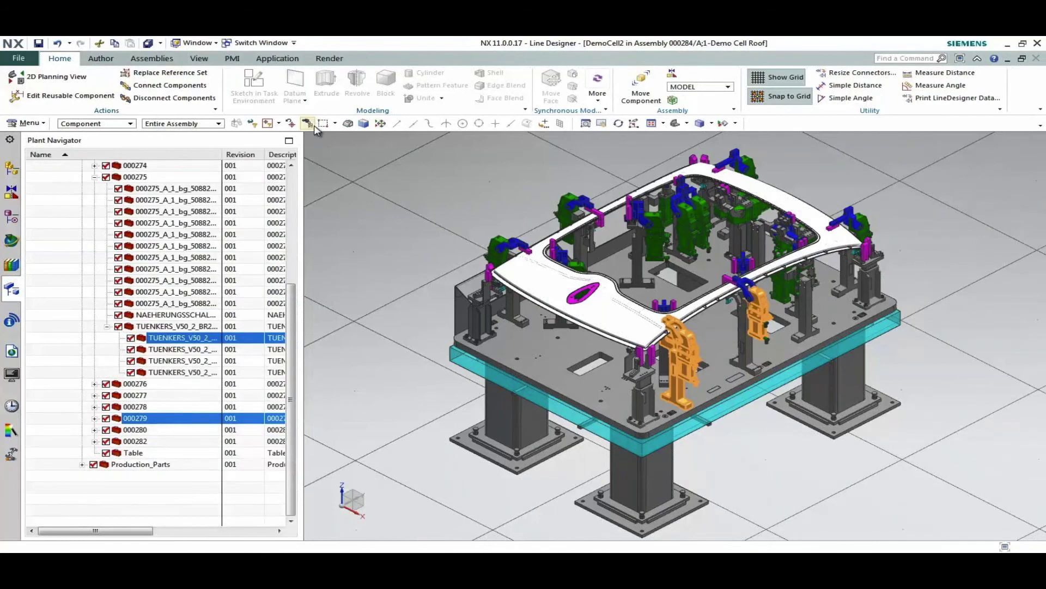
click(167, 327)
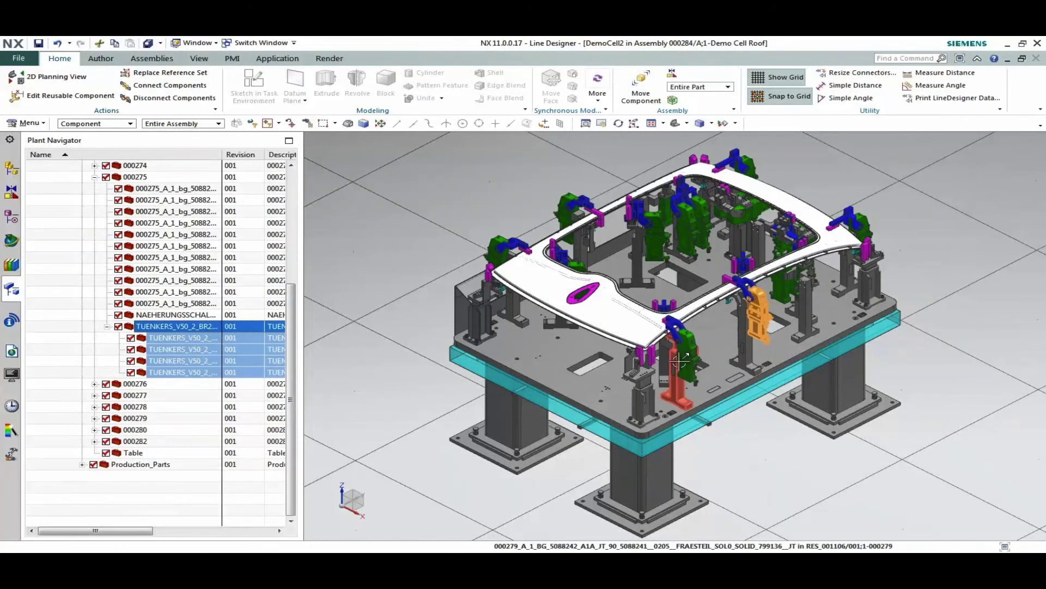
Switch the open Demo Cell Roof assembly to the Automation Designer application.
click(19, 57)
mouse_move(239, 347)
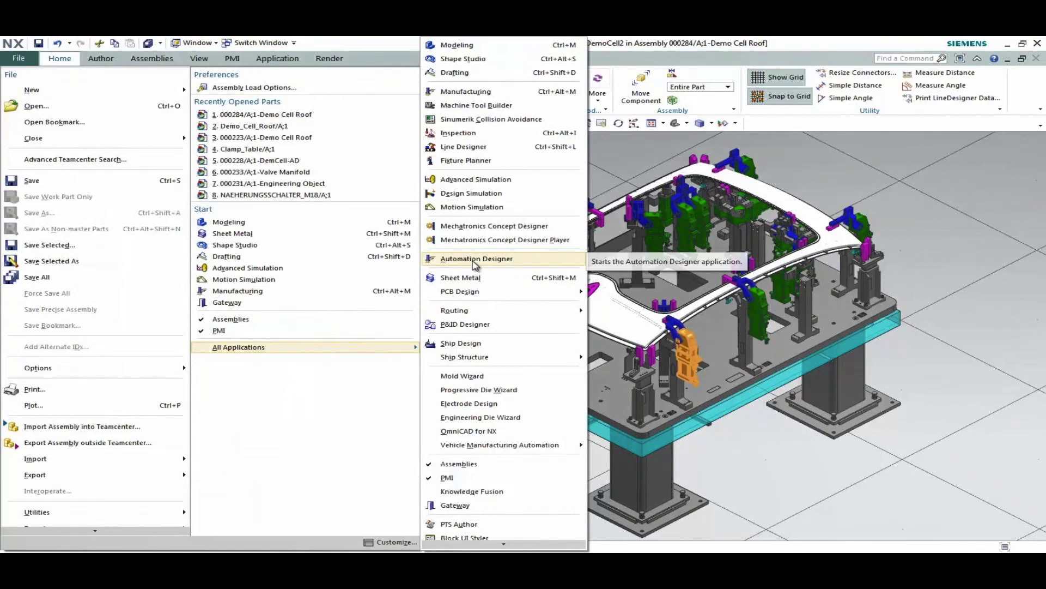
click(473, 263)
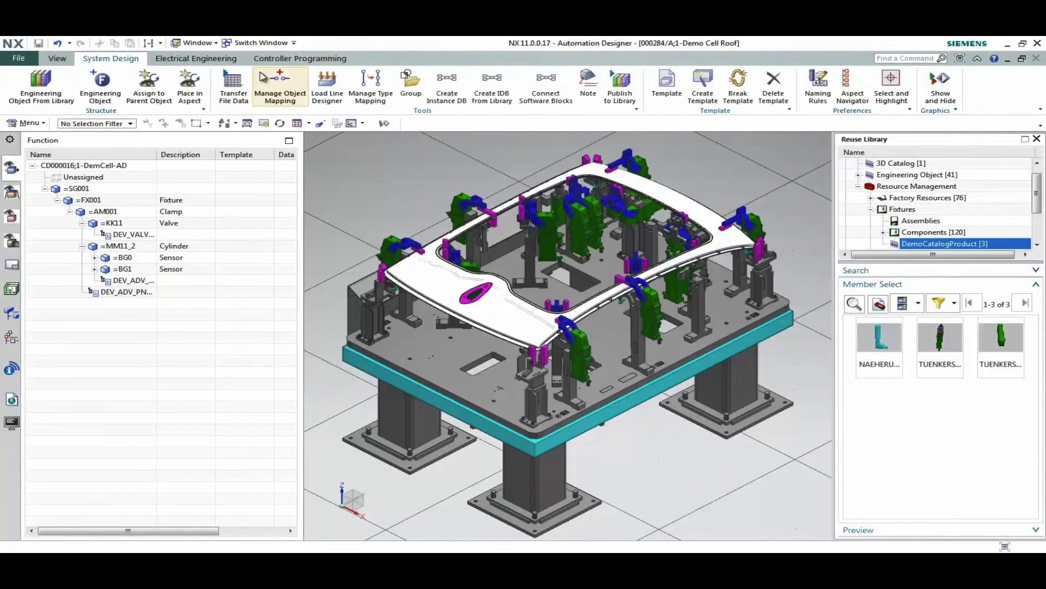
Add a type mapping from the Line Designer type TUENKERS_SZK40_B_T12_40 to the Automation Designer type CylinderTemplate.
click(370, 83)
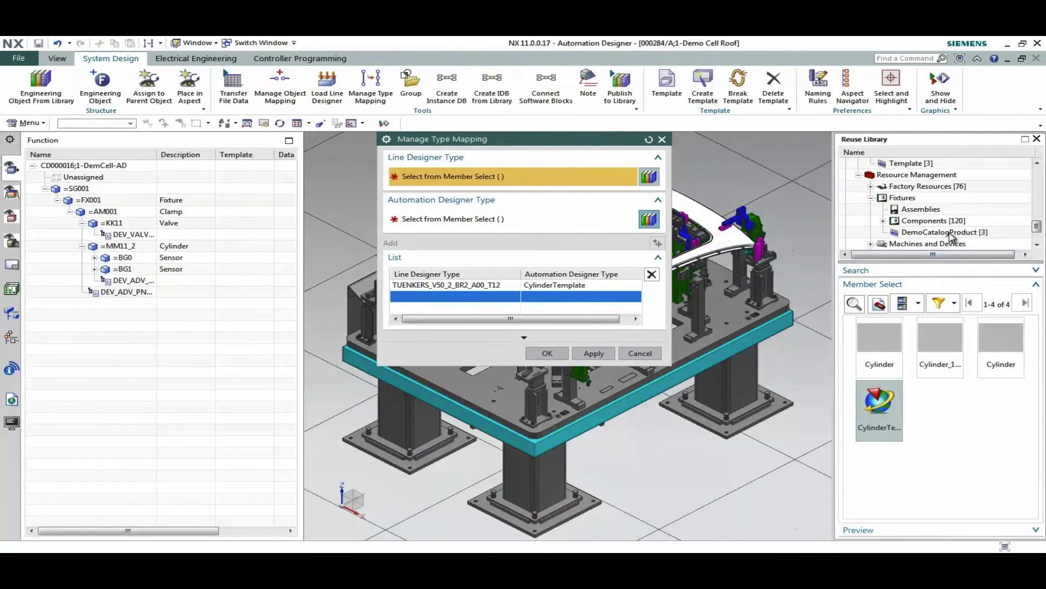
click(951, 232)
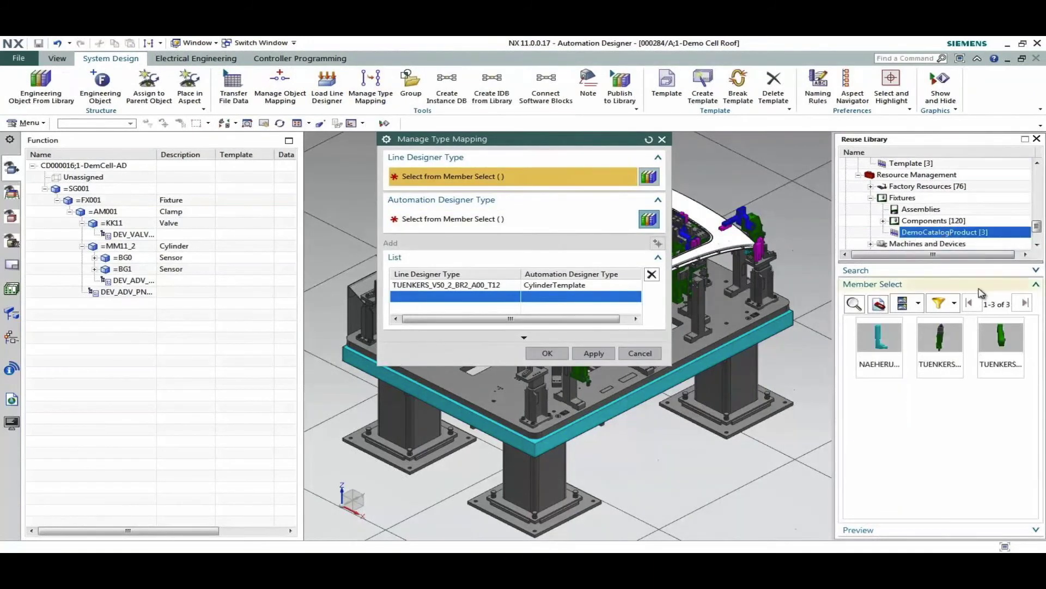
click(942, 342)
drag(1038, 232, 1040, 198)
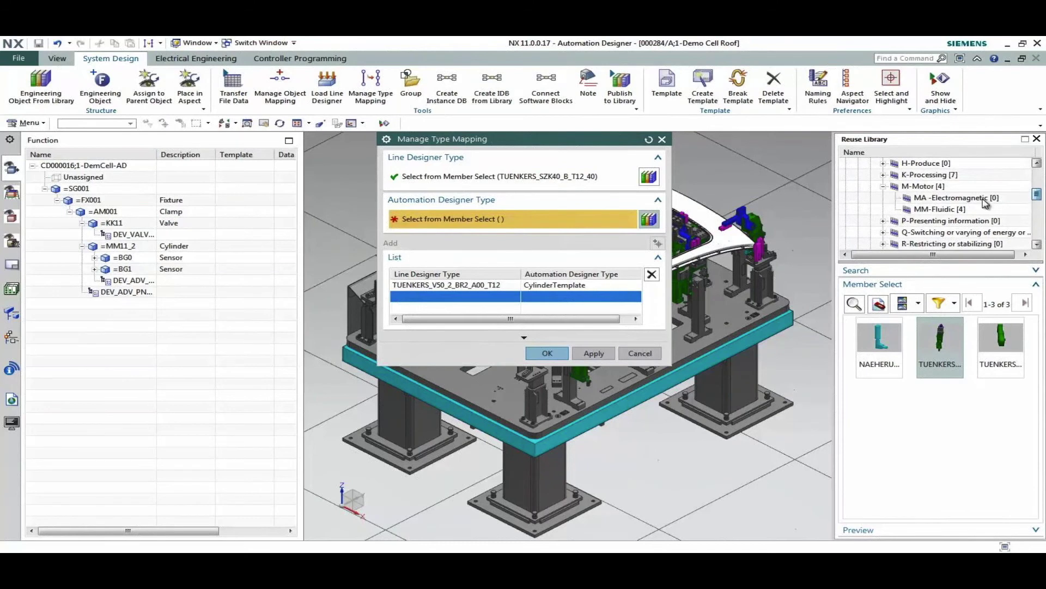
click(934, 210)
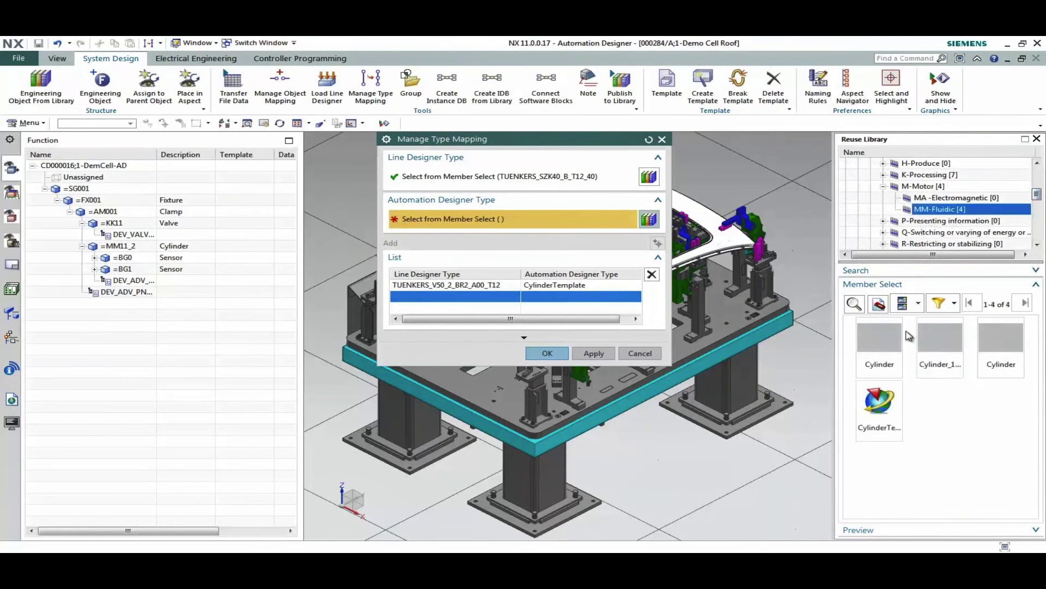
click(878, 407)
click(657, 243)
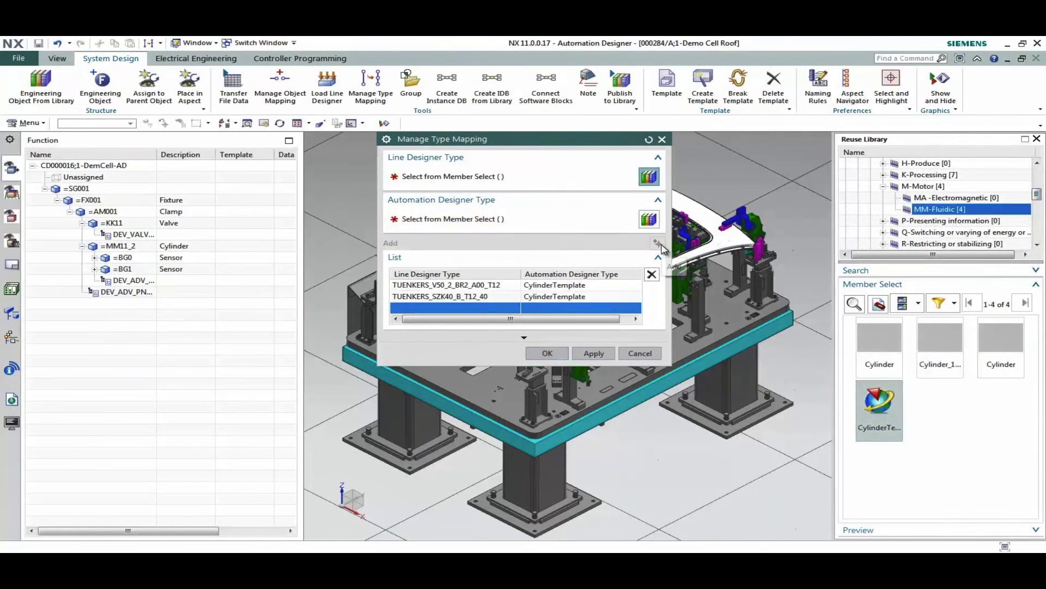
click(554, 354)
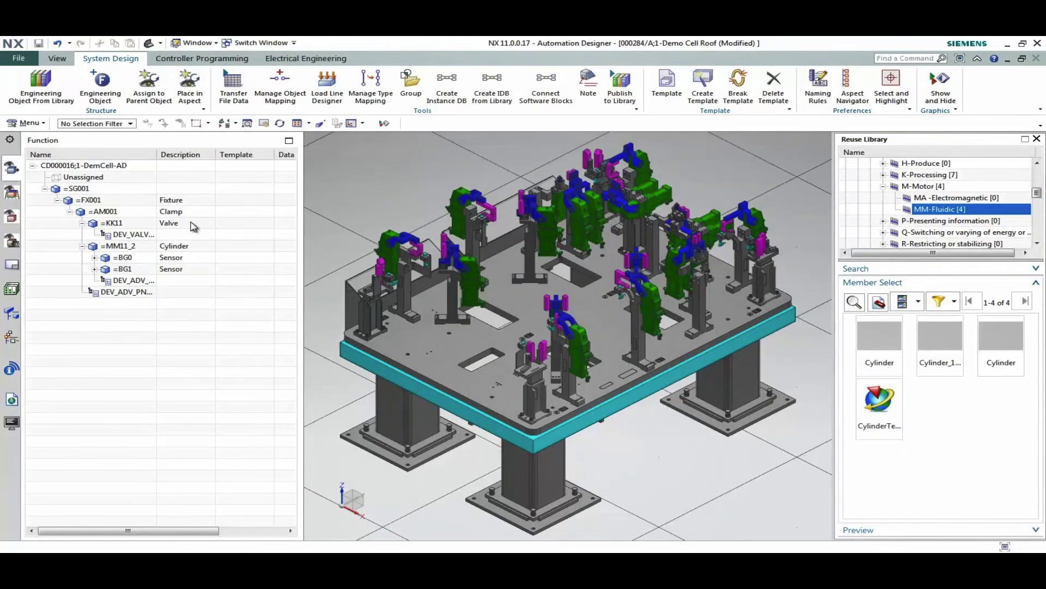
Sort the object mapping list by type and map all TUENKERS V50 and SZK40 cylinders to new objects based on type.
click(278, 96)
click(195, 233)
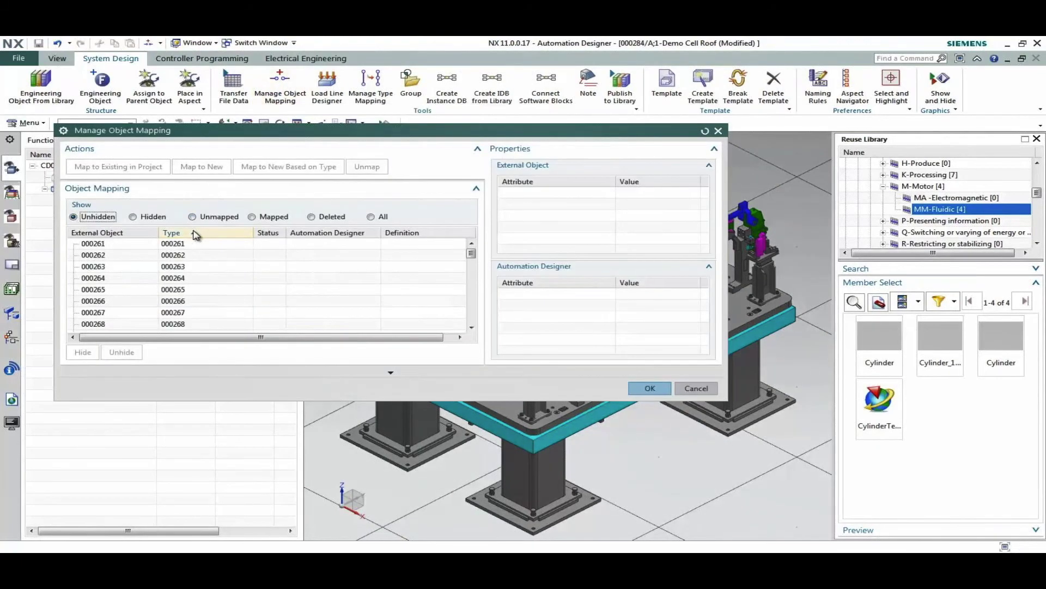
click(133, 245)
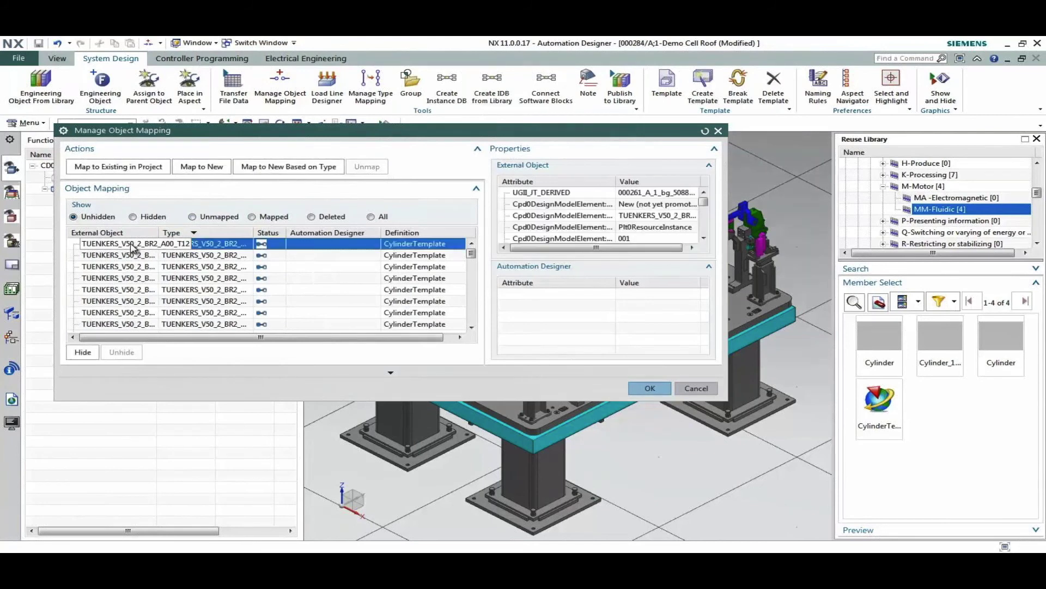
drag(472, 254, 470, 276)
shift+click(124, 279)
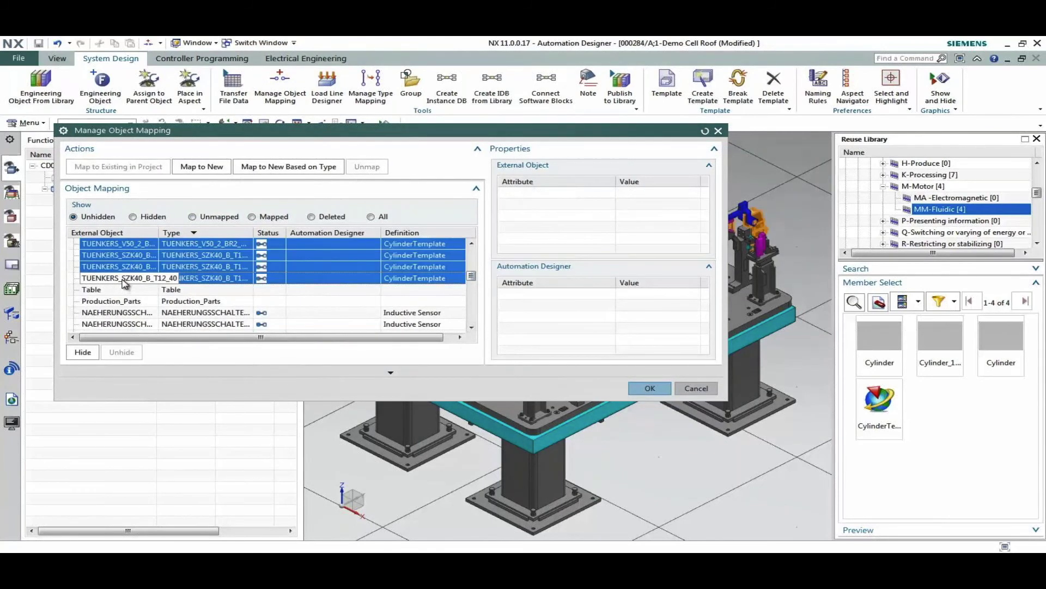
click(269, 167)
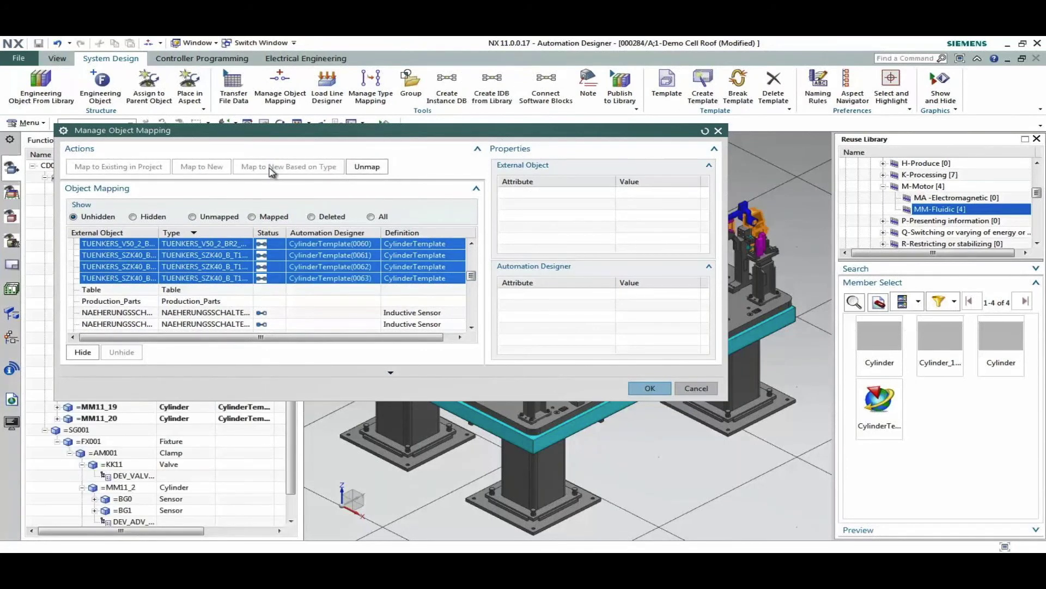
click(646, 388)
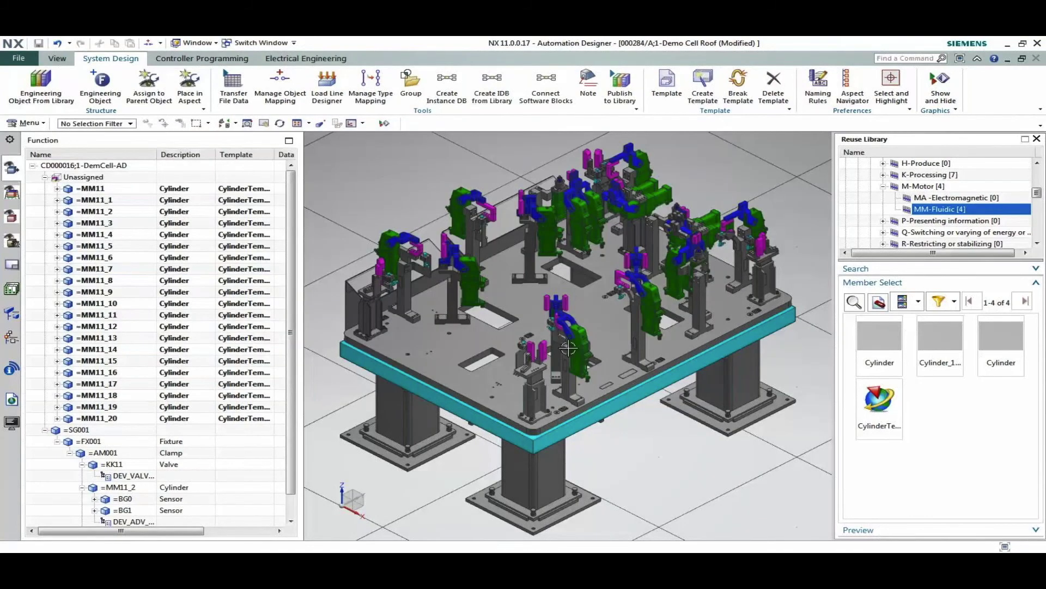
Highlight the unassigned cylinder =MM11 in the model and examine the elements beneath it.
click(97, 189)
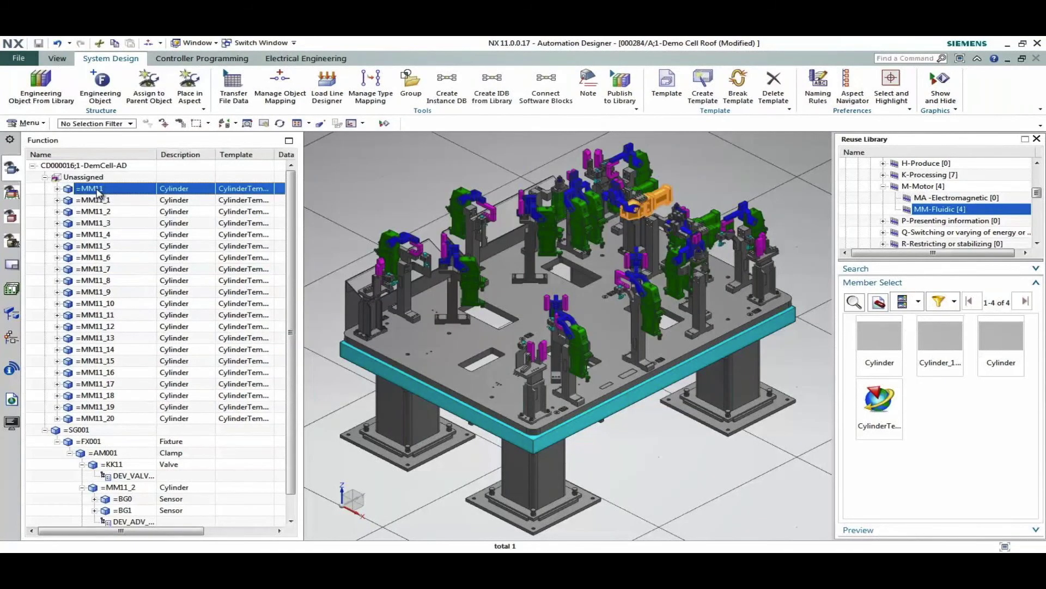
click(57, 189)
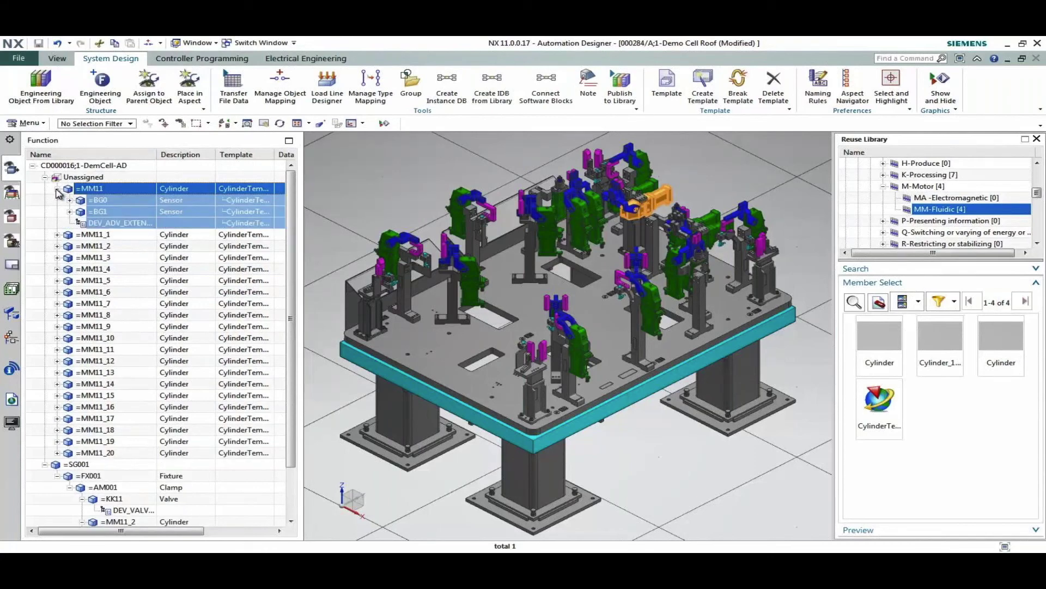
click(56, 189)
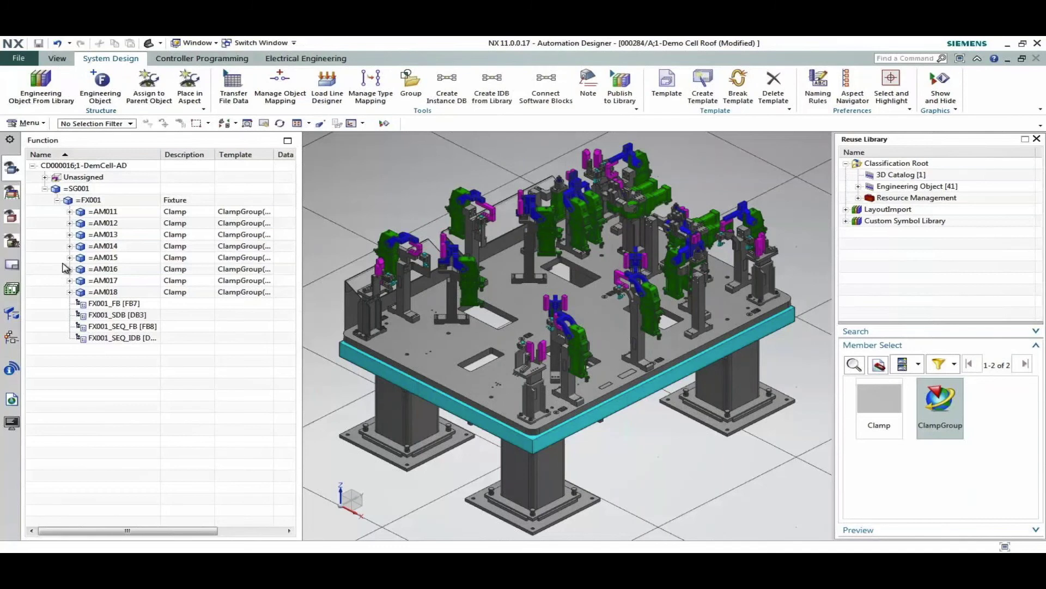
Examine the clamp group =AM012 under =FX001 and highlight its cylinders =MM12_1 and =MM12_2 in the model.
click(69, 223)
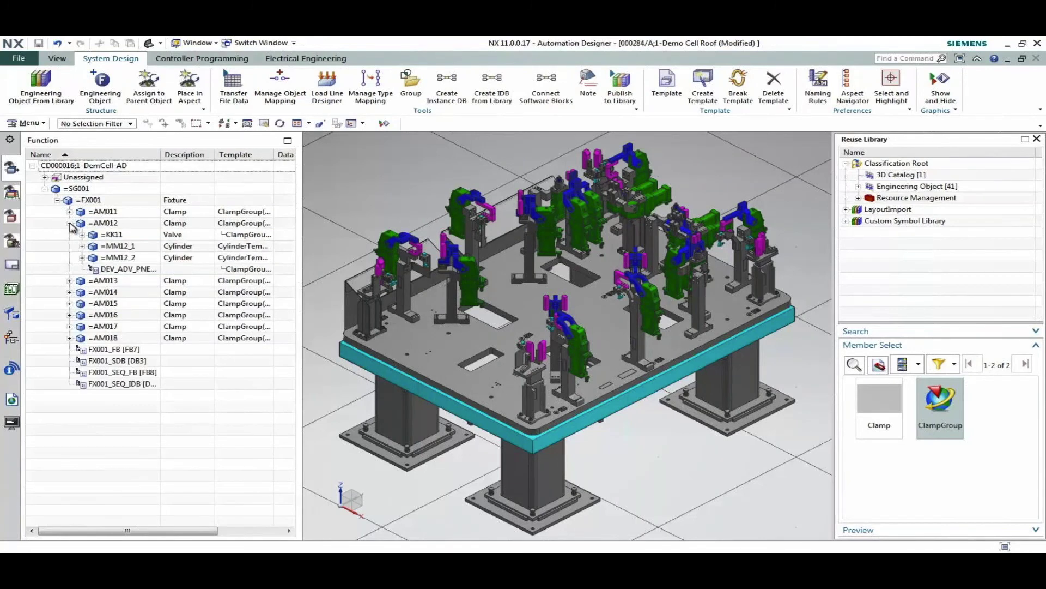
click(102, 223)
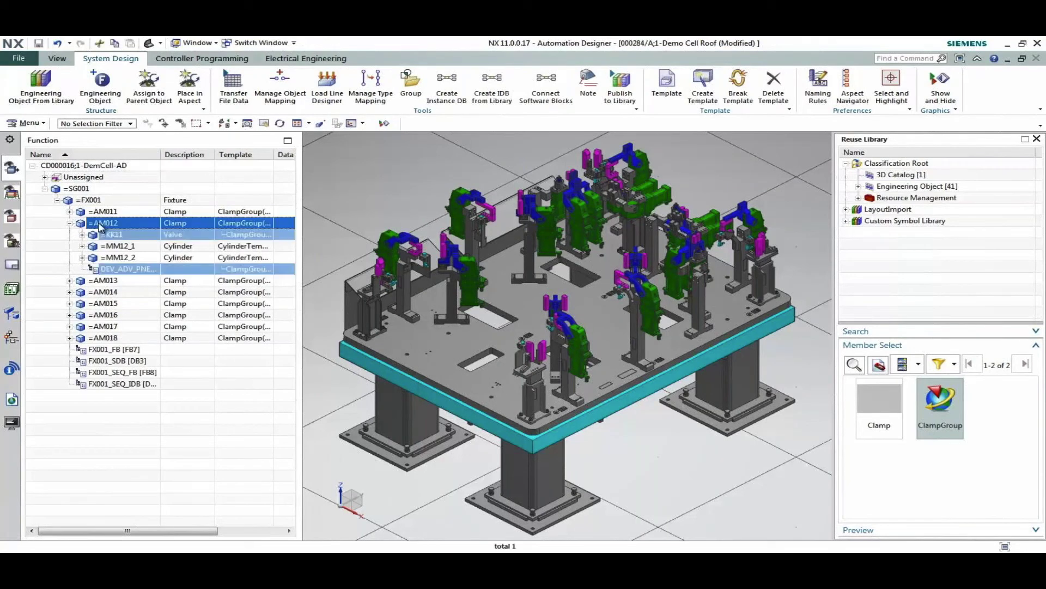
click(115, 249)
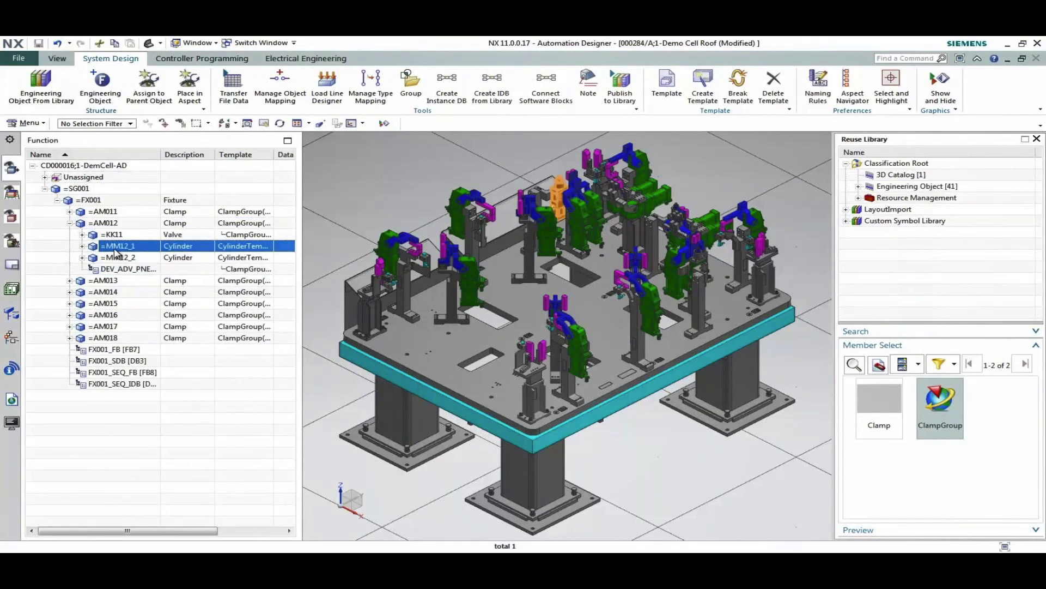
click(116, 257)
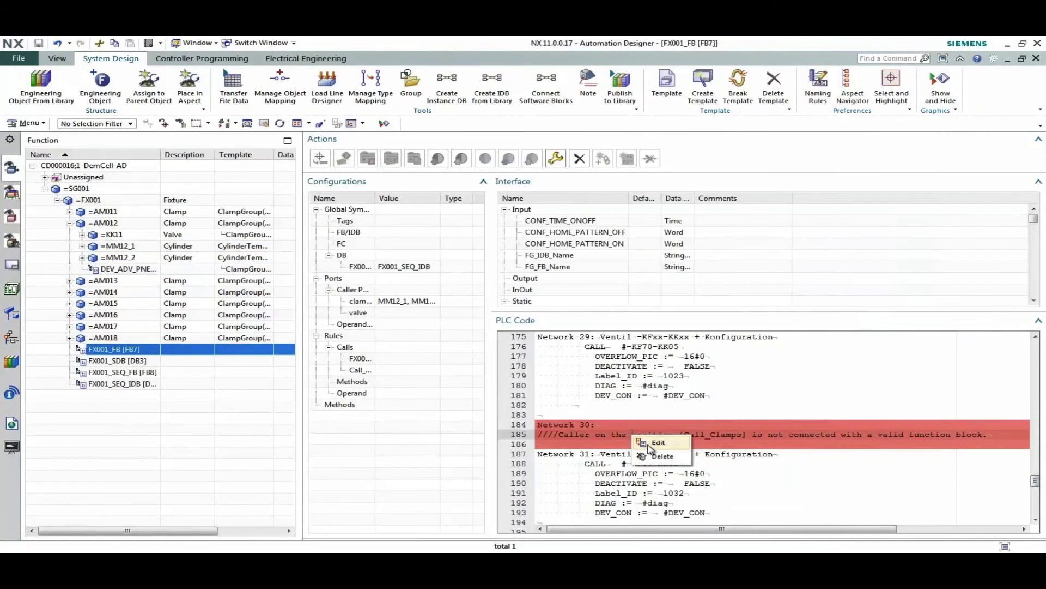
click(382, 209)
drag(371, 200, 422, 200)
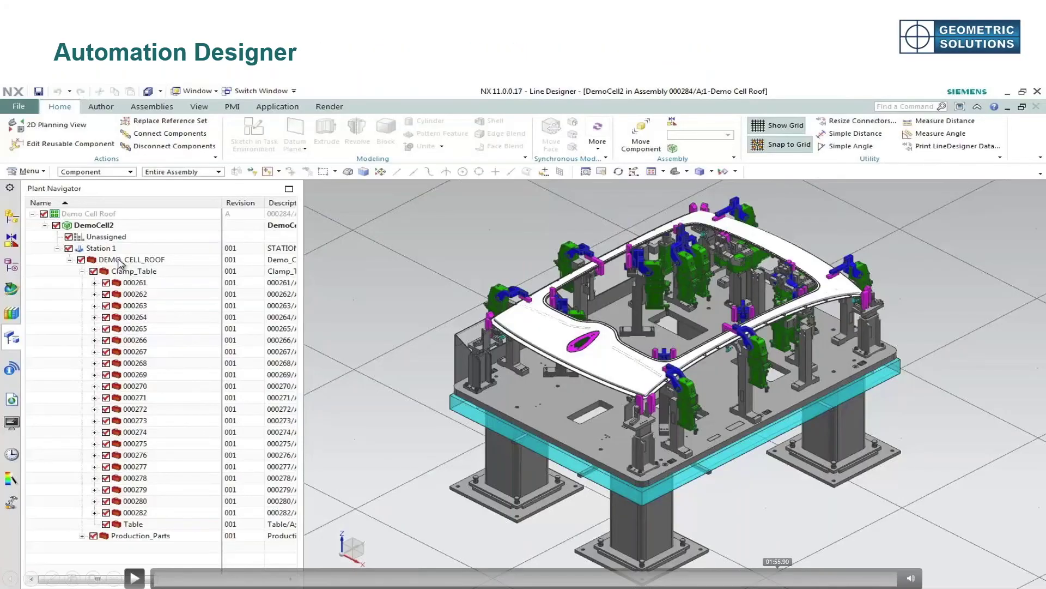
click(808, 580)
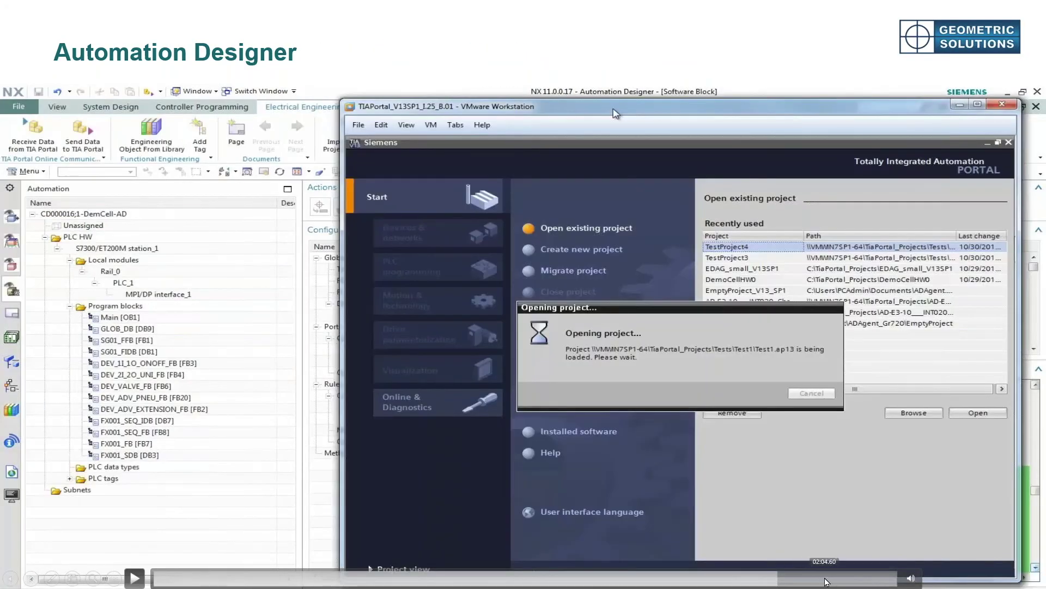
click(826, 581)
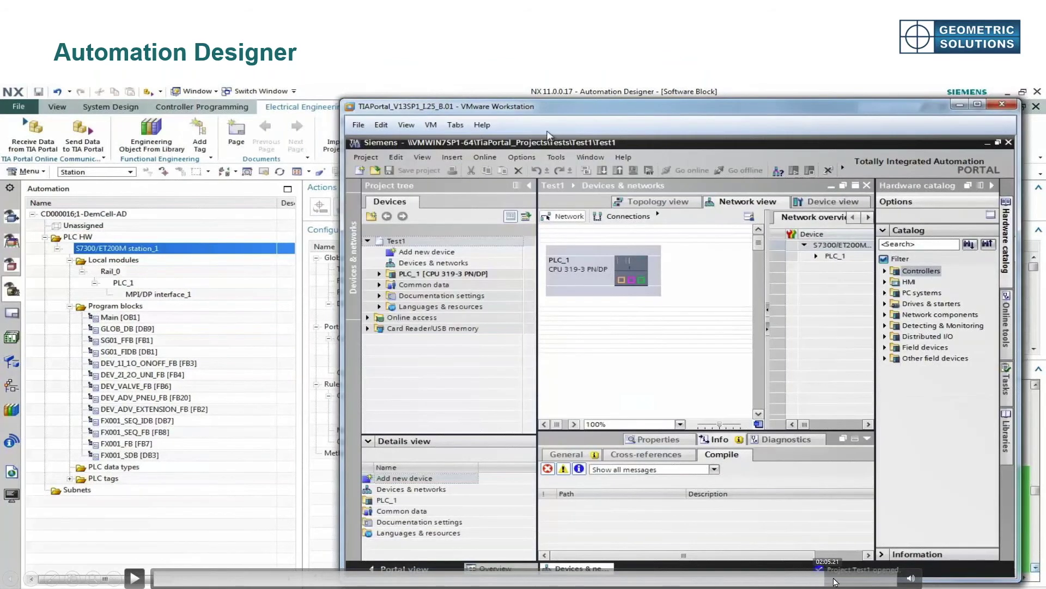
click(865, 580)
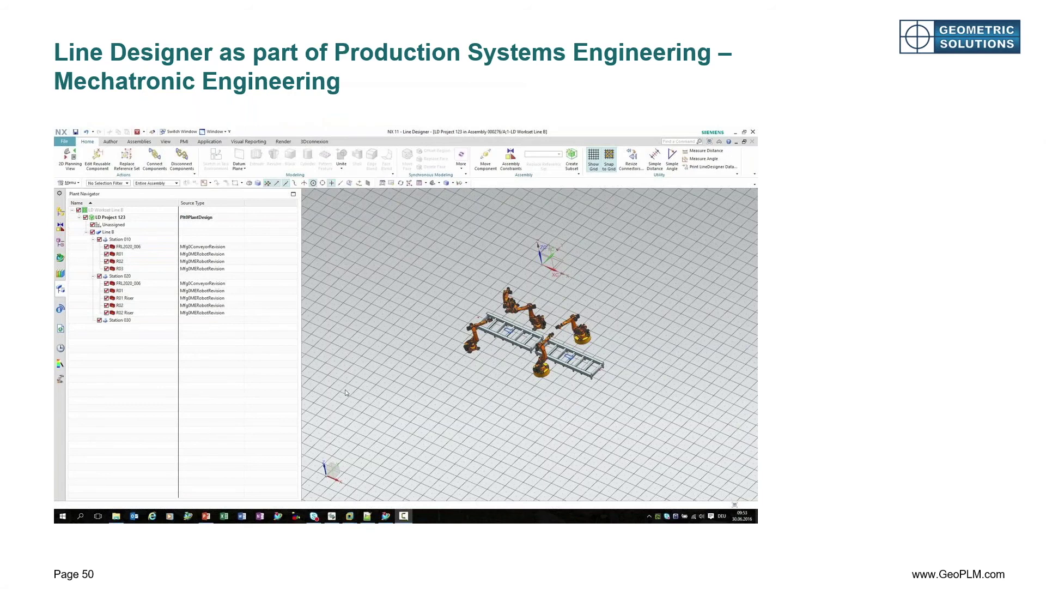
mouse_move(334, 271)
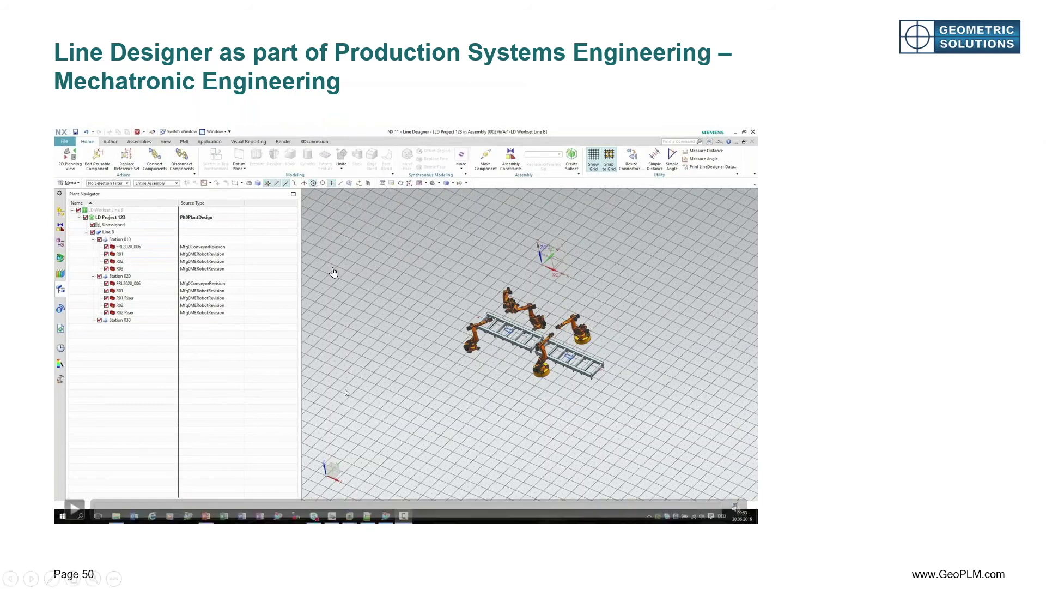
click(74, 509)
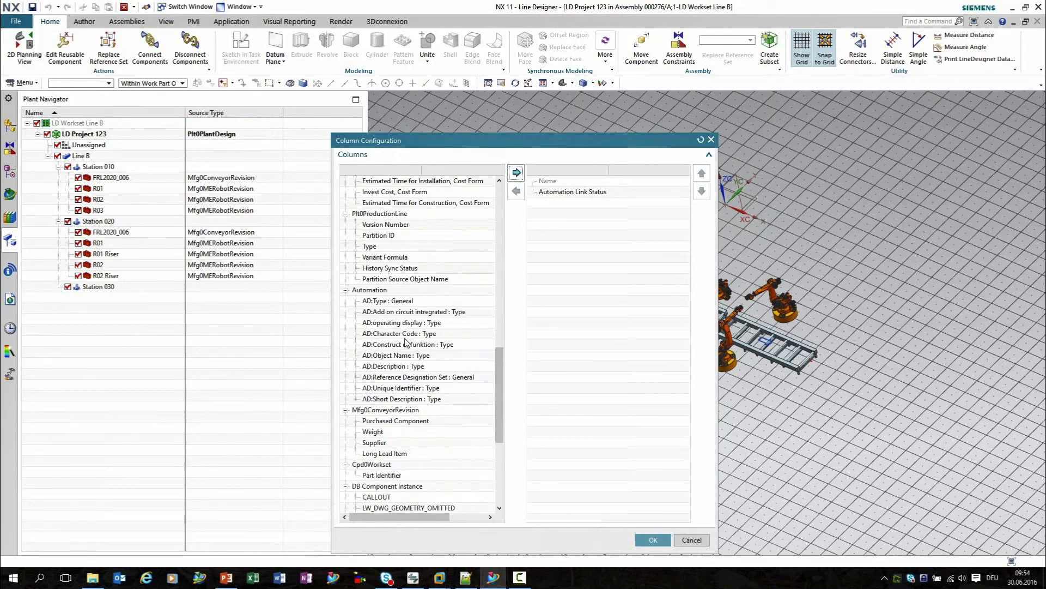
Add the AD Reference Designation Set, Short Description and Object Name columns to the Plant Navigator and widen it to show them fully.
click(406, 377)
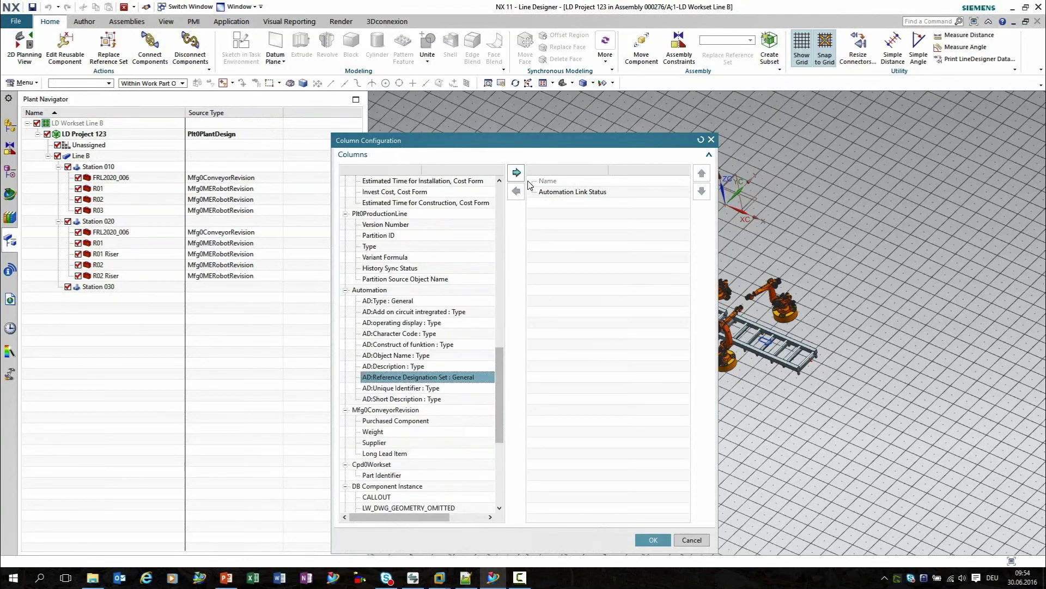
click(516, 173)
double_click(419, 399)
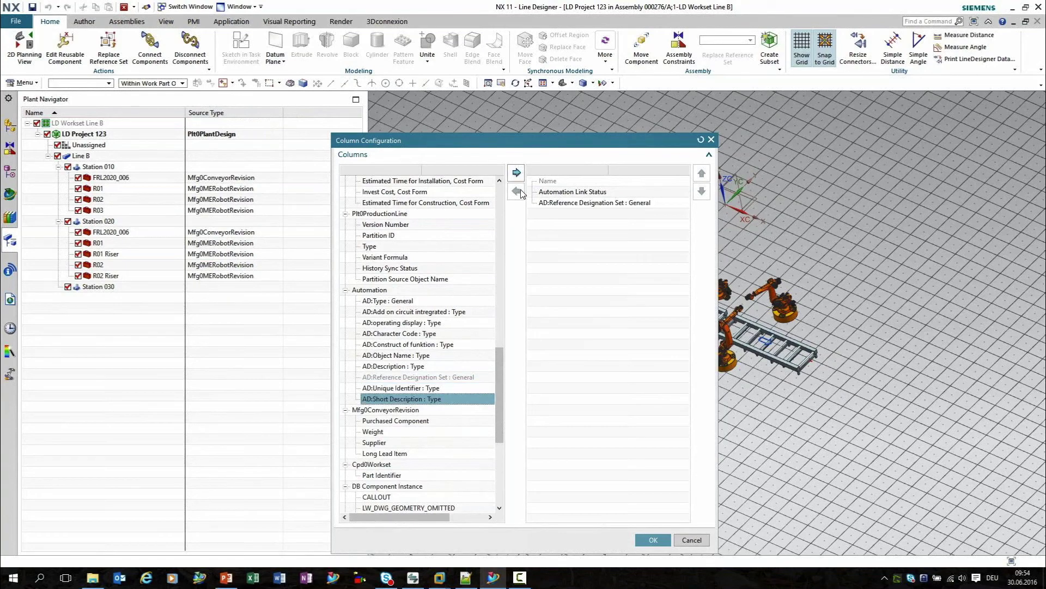
click(406, 357)
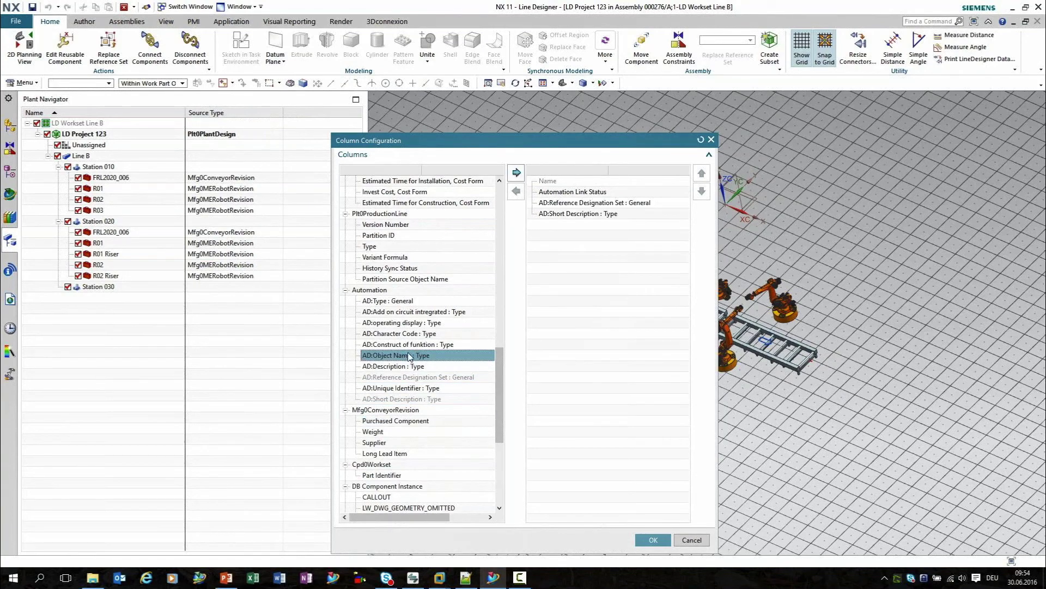
click(516, 173)
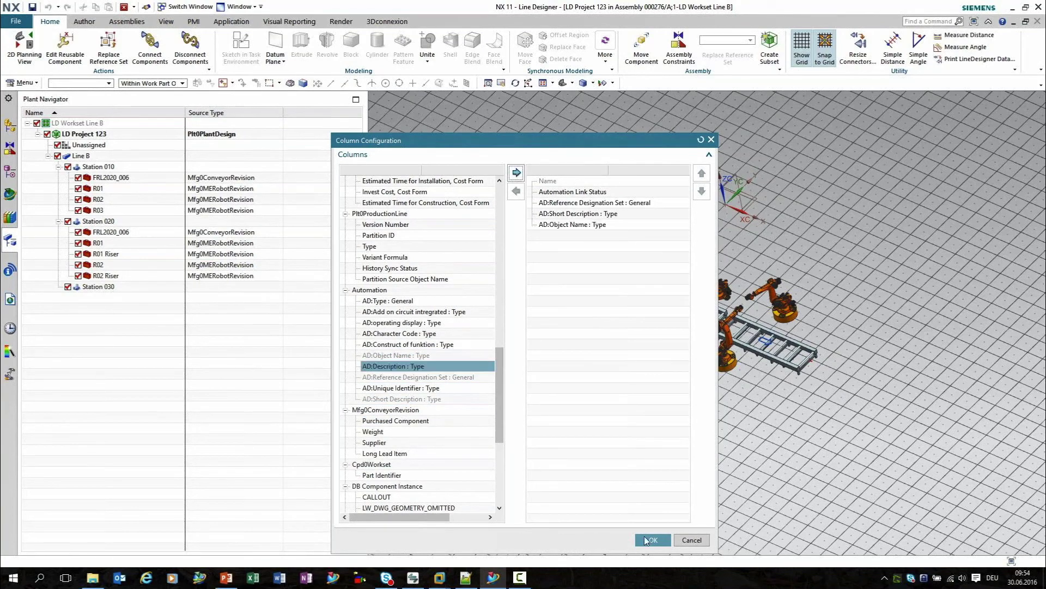
click(653, 540)
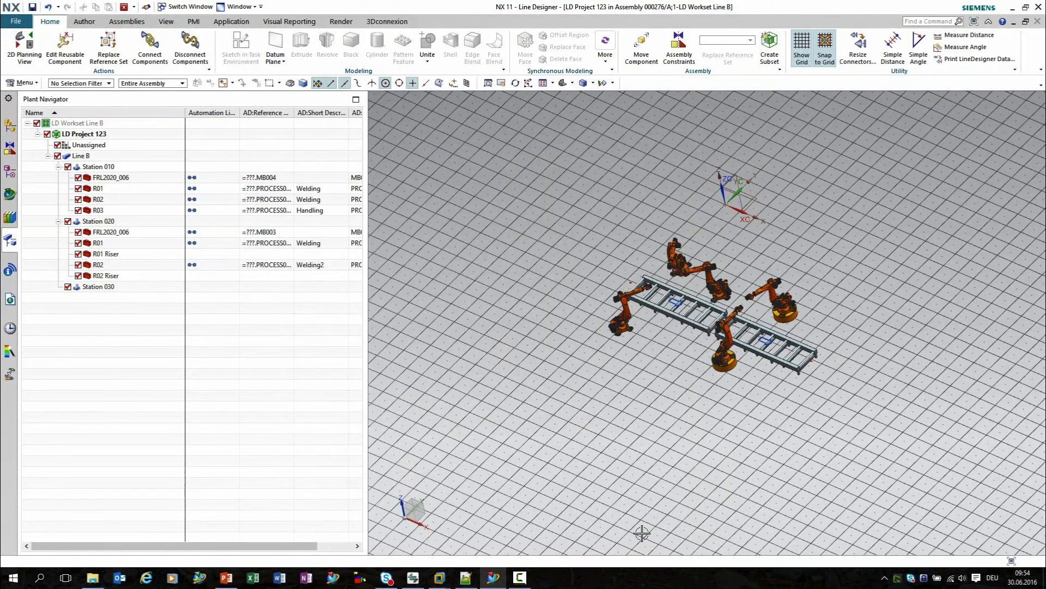
drag(372, 243, 439, 242)
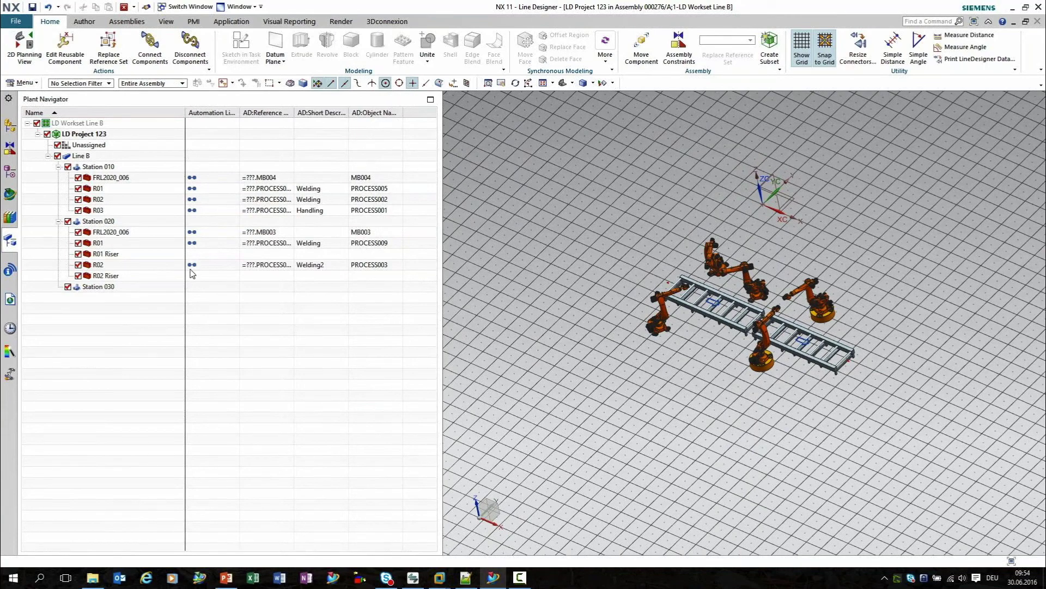
click(150, 340)
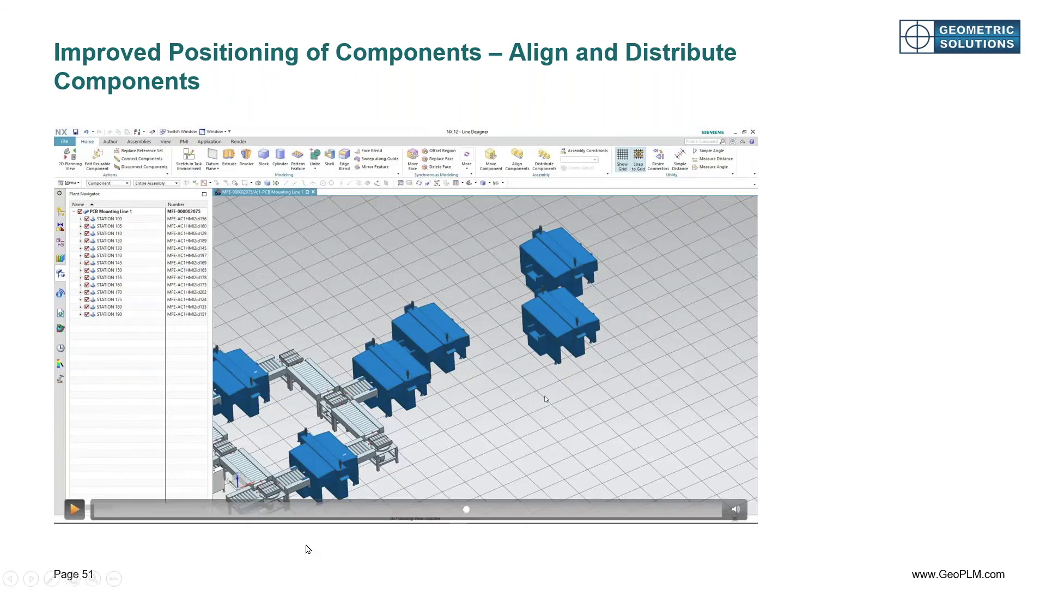
click(308, 549)
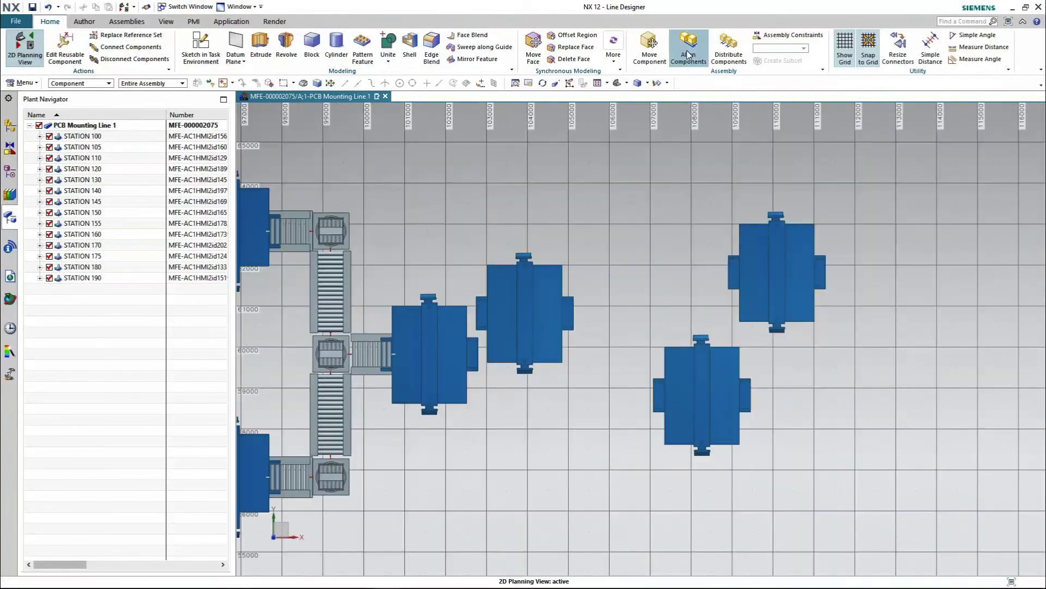
Align the three loose blue machines in the Y direction to the blue machine attached to the conveyor.
drag(467, 182, 918, 460)
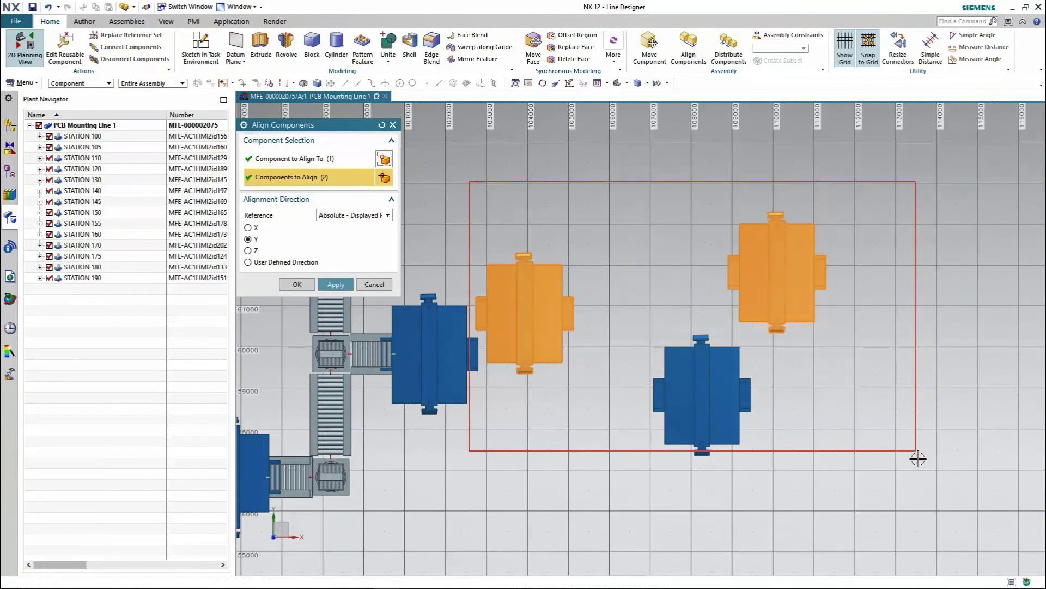
click(703, 415)
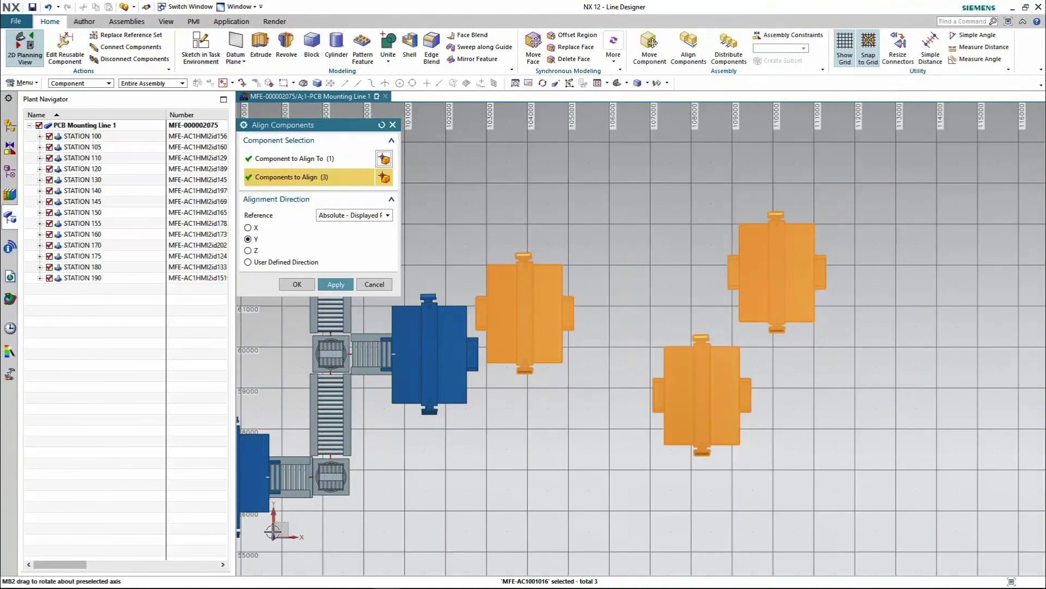
click(346, 286)
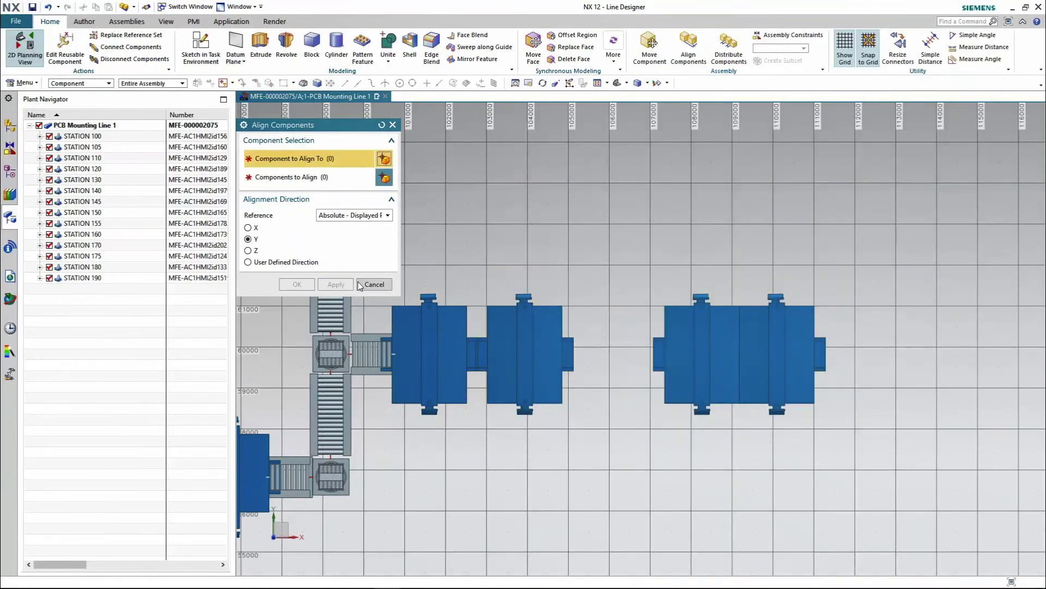
click(374, 284)
Distribute the four aligned blue machines evenly along the XC axis, leaving the adjoining conveyor out of the selection.
click(729, 46)
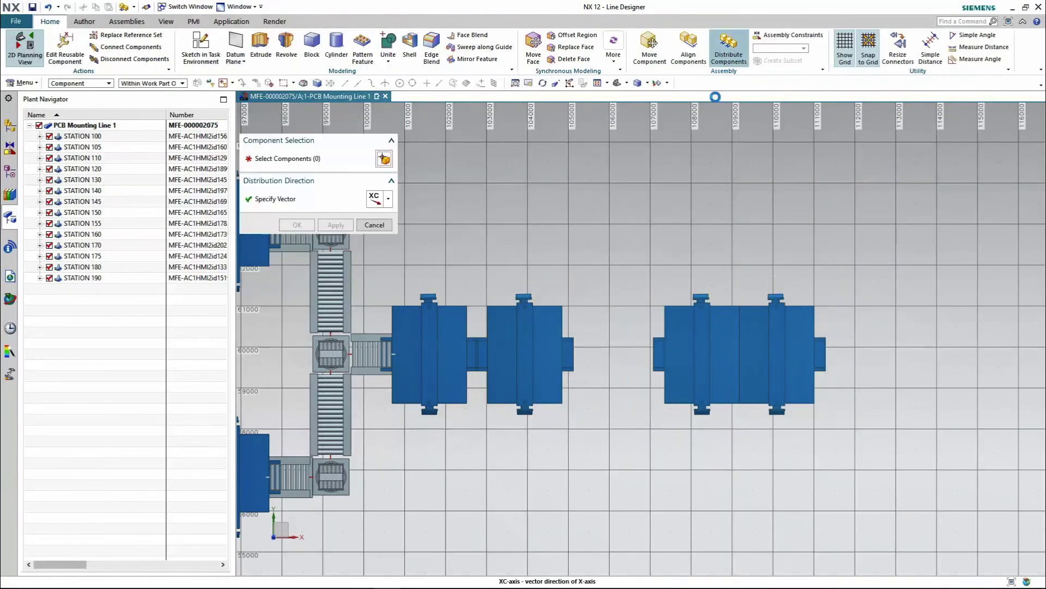
drag(368, 271, 911, 449)
drag(899, 437, 899, 438)
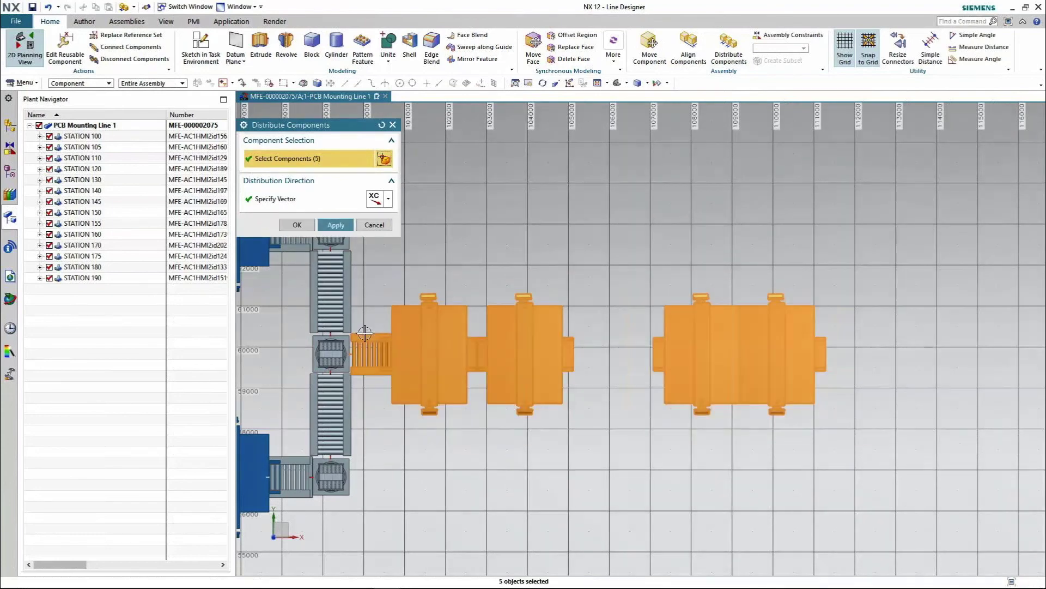
shift+click(364, 334)
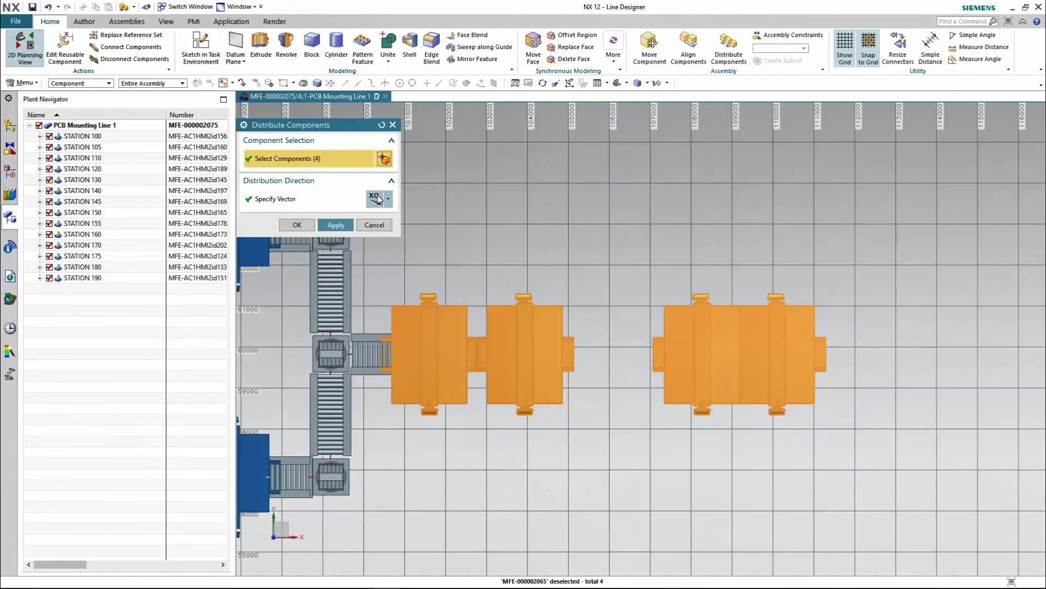
click(346, 226)
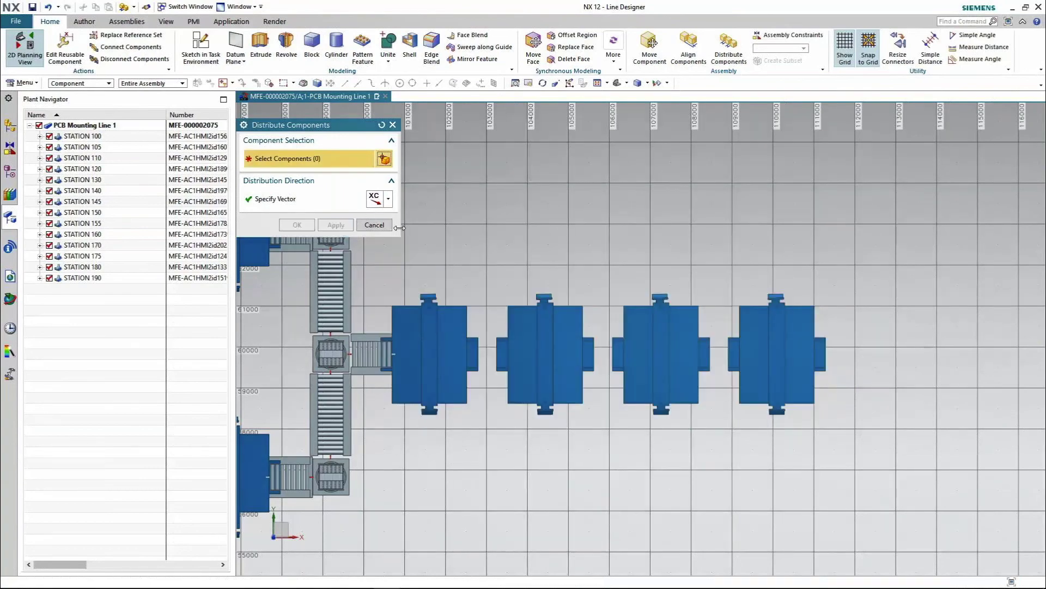
click(373, 225)
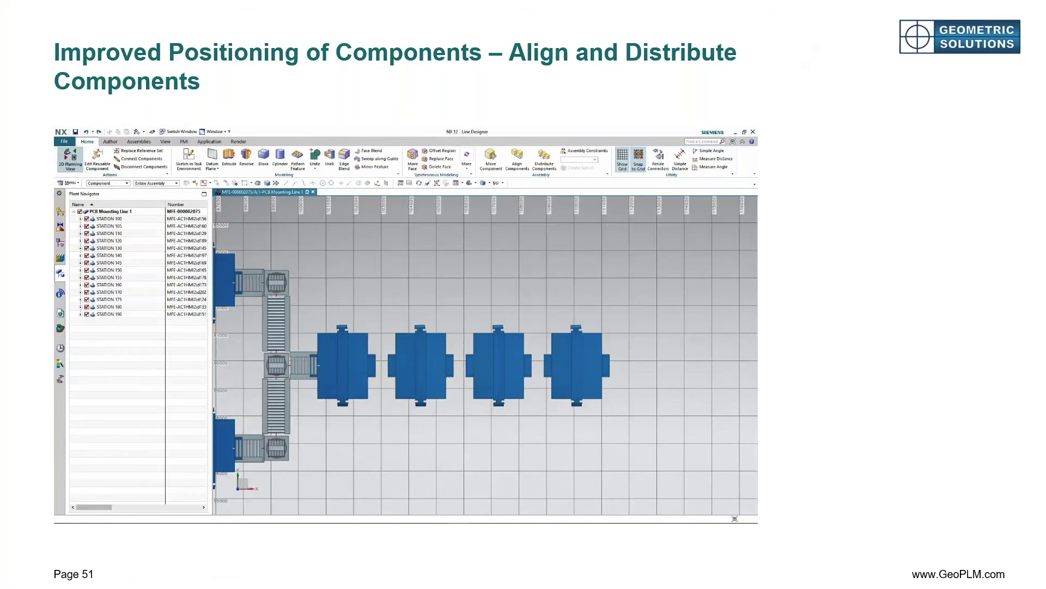